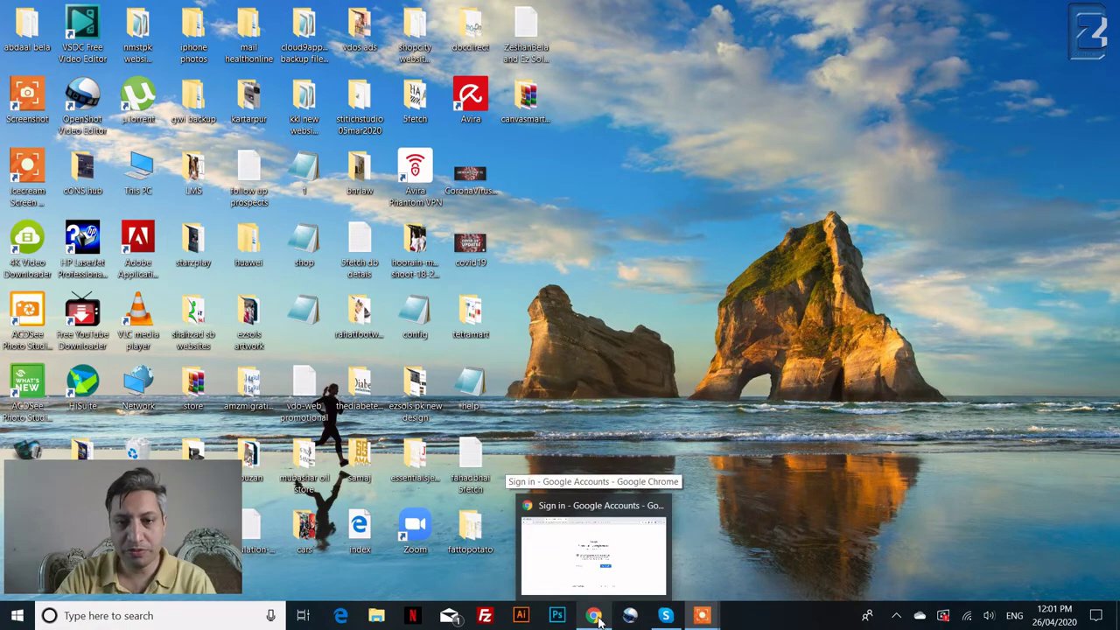
# - Switch to Google Chrome and open the website amzmigration.com.au in a new tab
pyautogui.click(595, 617)
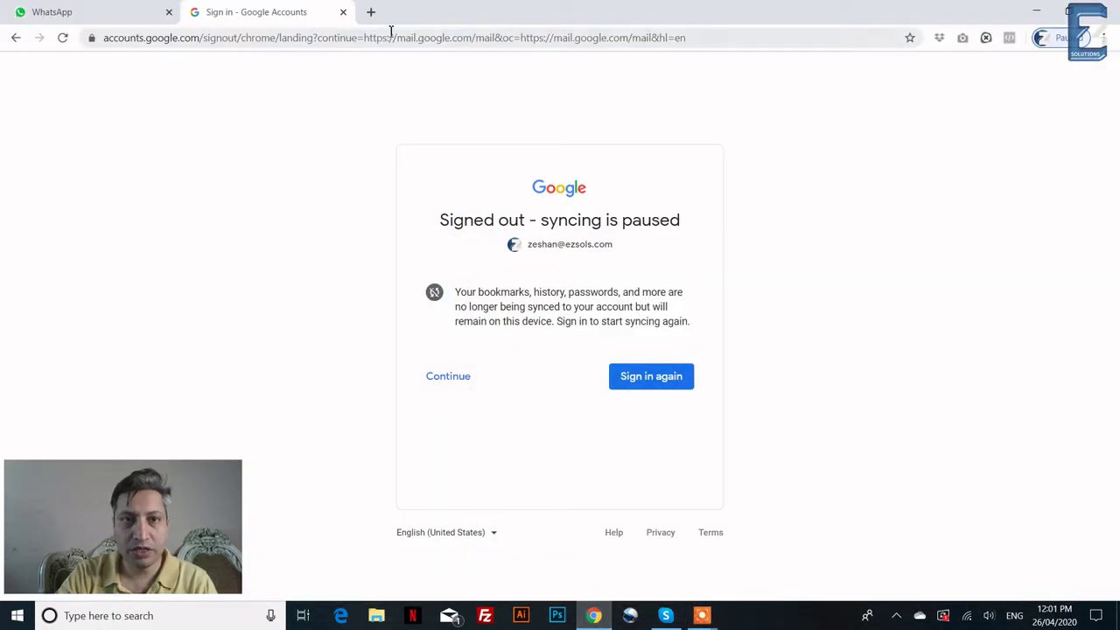
pyautogui.click(370, 13)
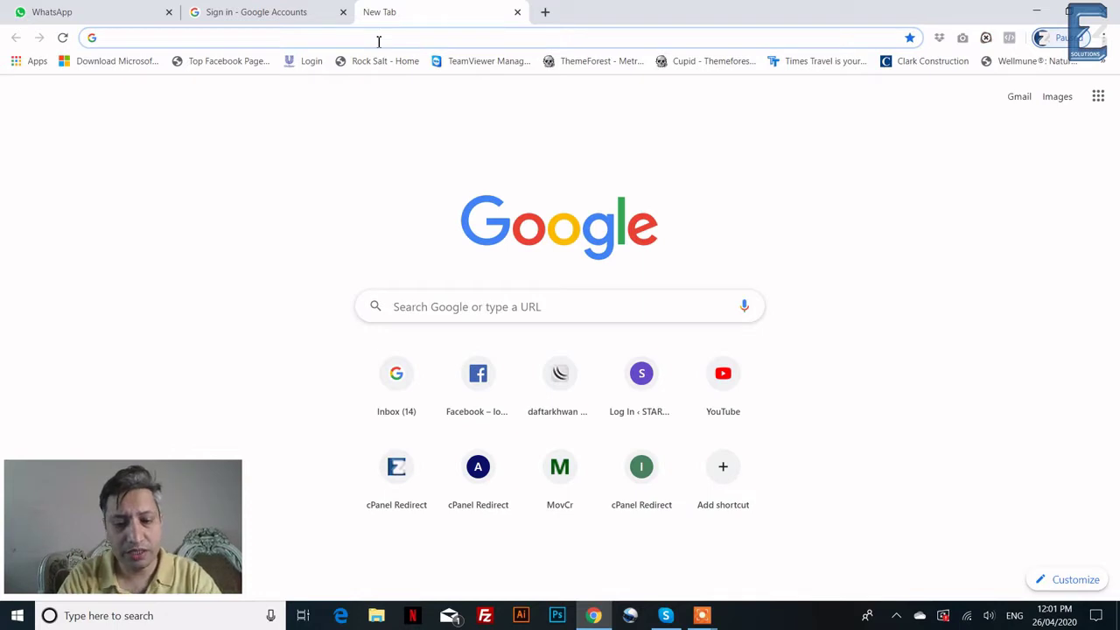
pyautogui.write('amz')
pyautogui.press('End')
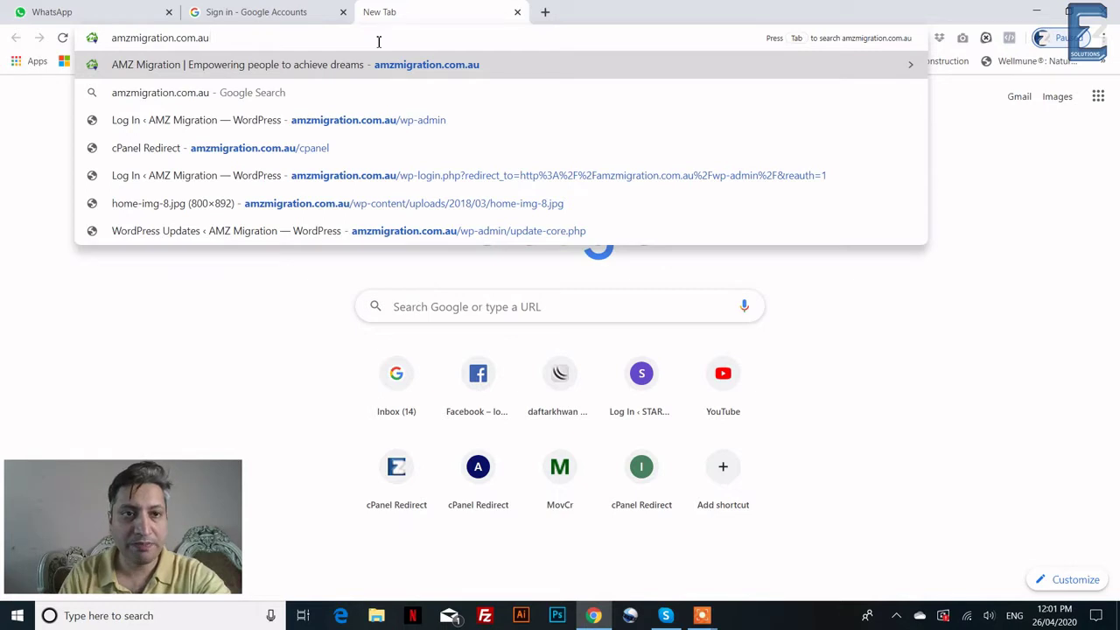
pyautogui.press('Return')
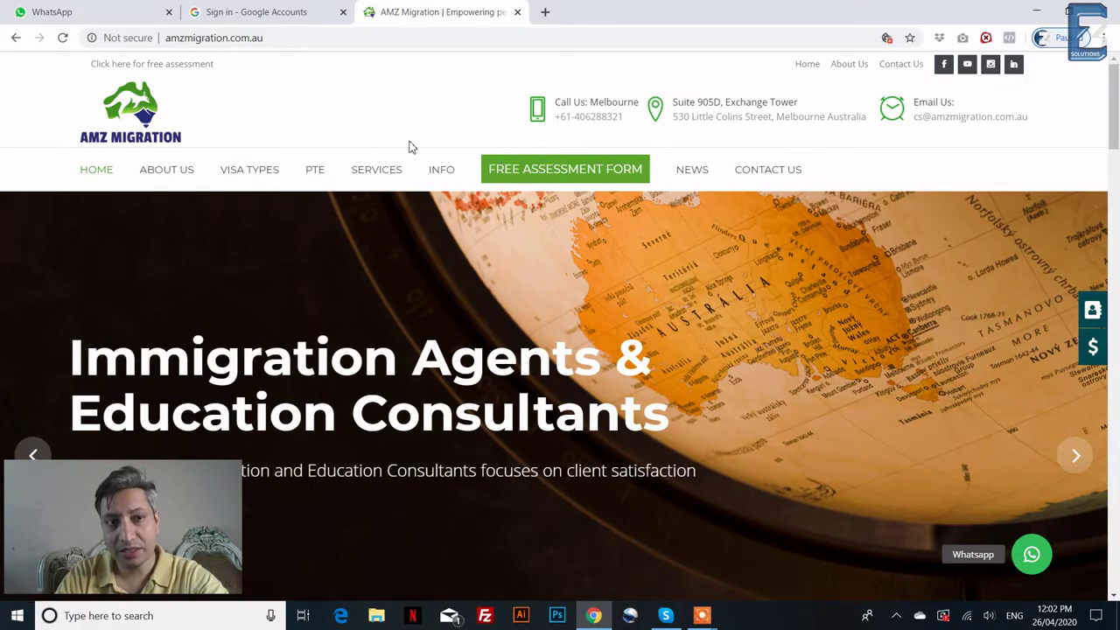
# - Look through the AMZ Migration home page from the banner to the latest company news and back to the start
pyautogui.scroll(-10, 411, 130)
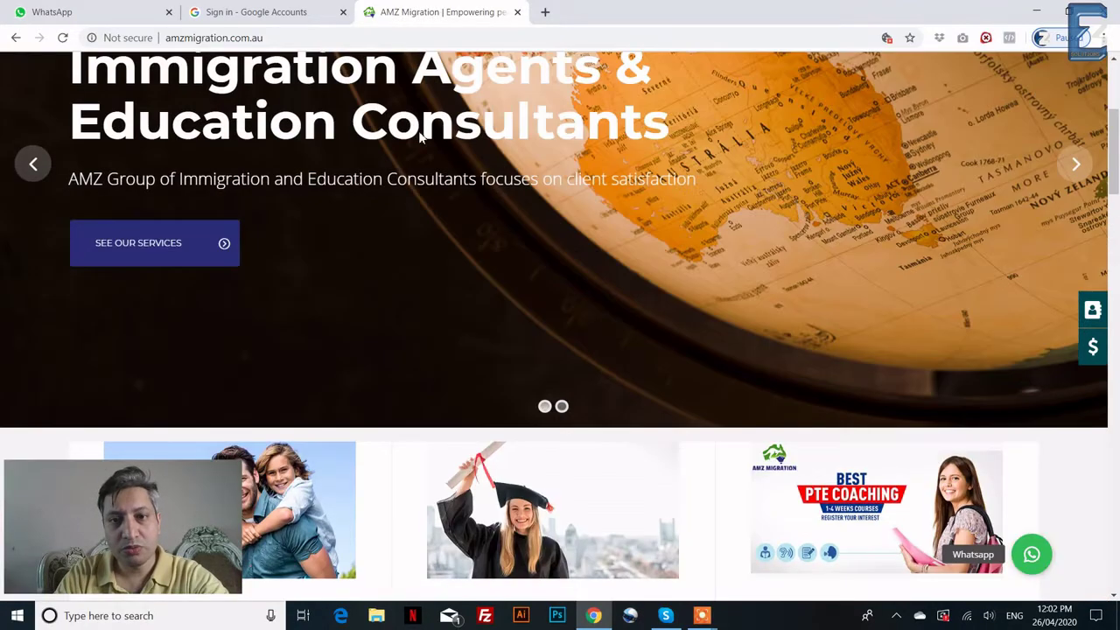
pyautogui.scroll(-10, 420, 133)
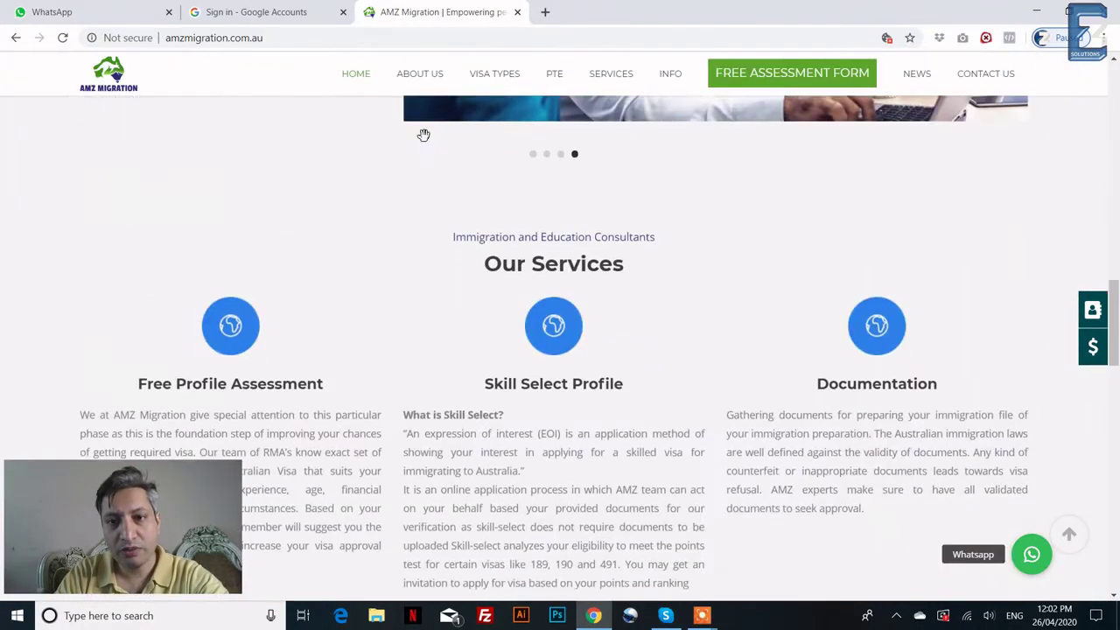
pyautogui.scroll(-8, 426, 140)
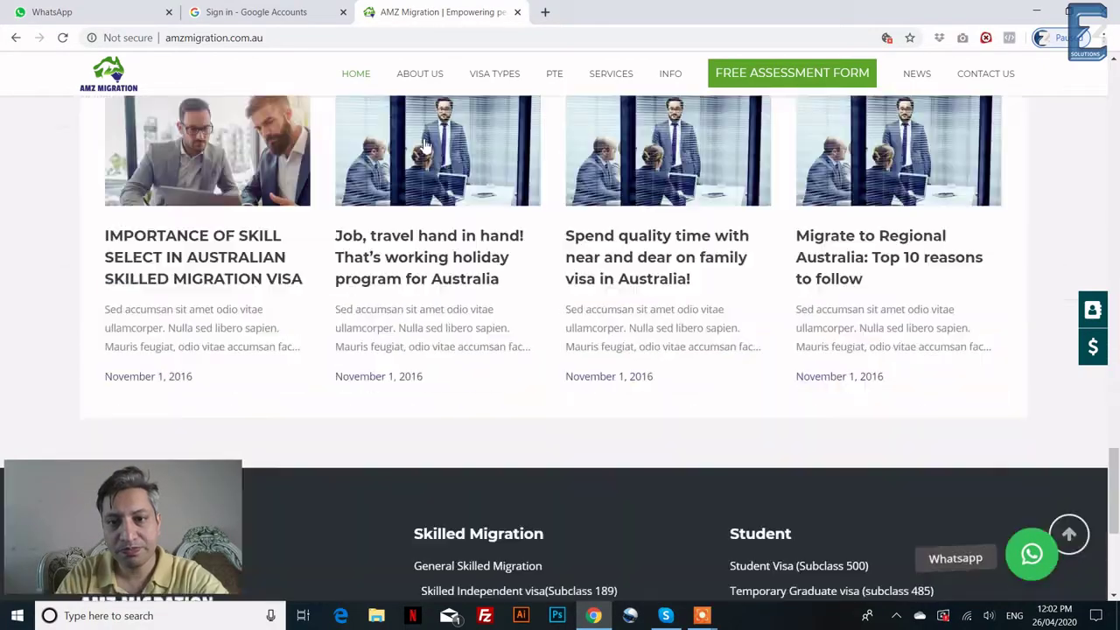
pyautogui.scroll(15, 423, 140)
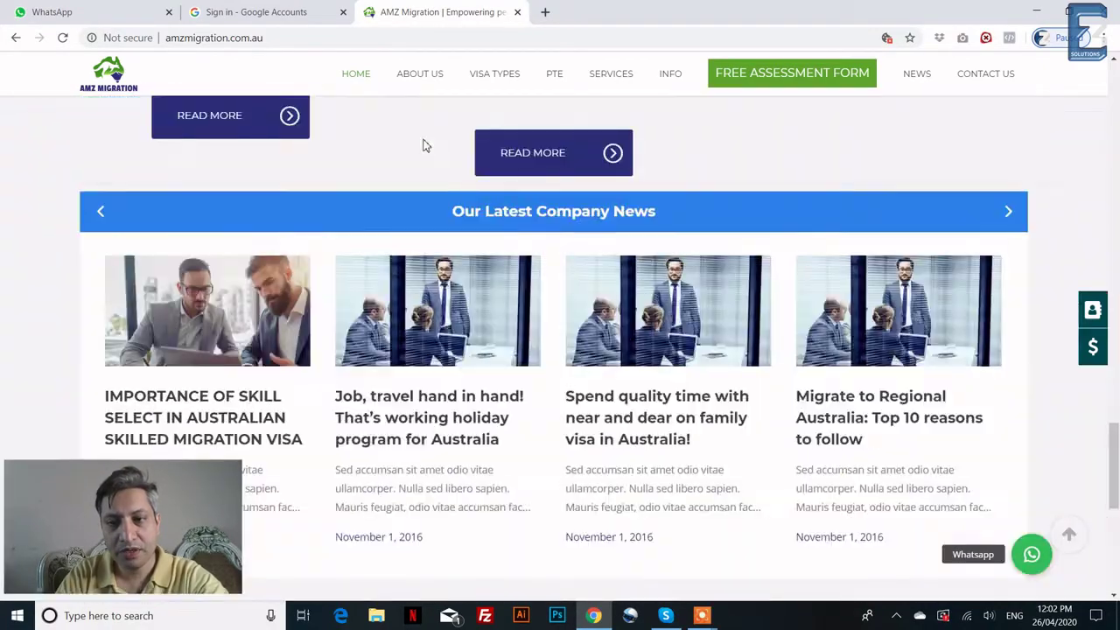
pyautogui.scroll(-3, 425, 142)
pyautogui.scroll(12, 425, 142)
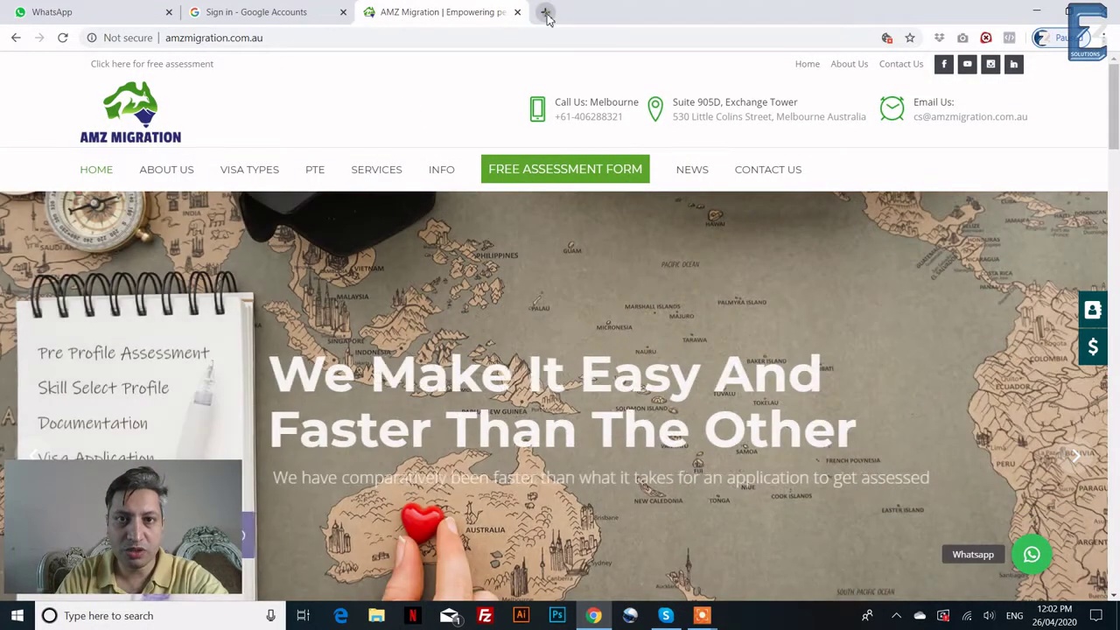
# - Open the WordPress admin login at amzmigration.com.au/wp-admin in another new tab
pyautogui.click(545, 12)
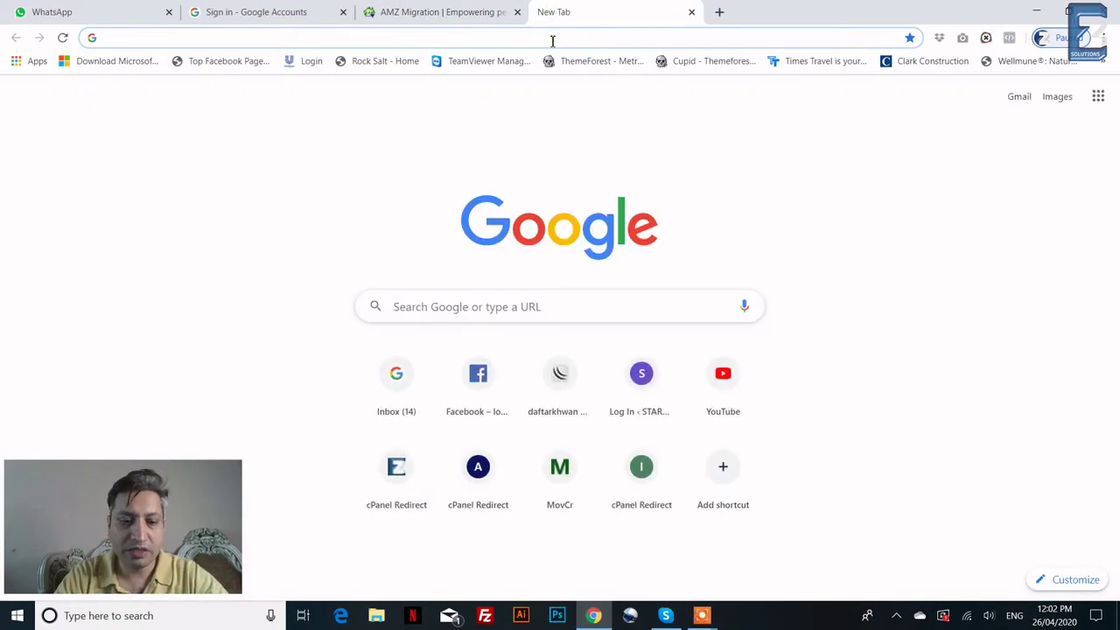
pyautogui.write('a,')
pyautogui.press('BackSpace')
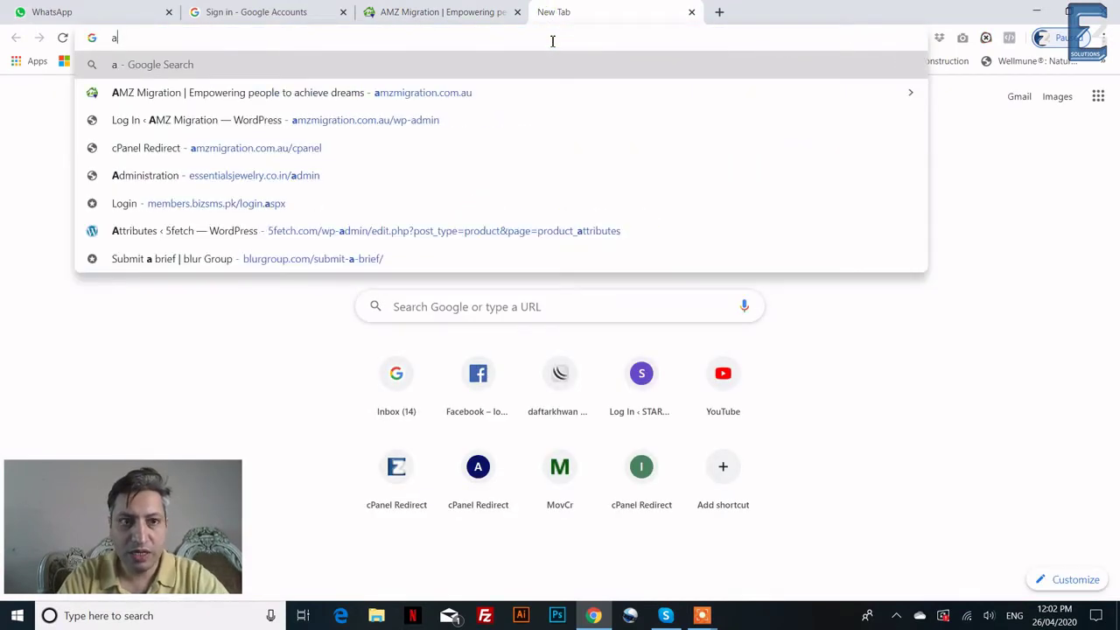
pyautogui.write(',')
pyautogui.press('BackSpace')
pyautogui.write('m')
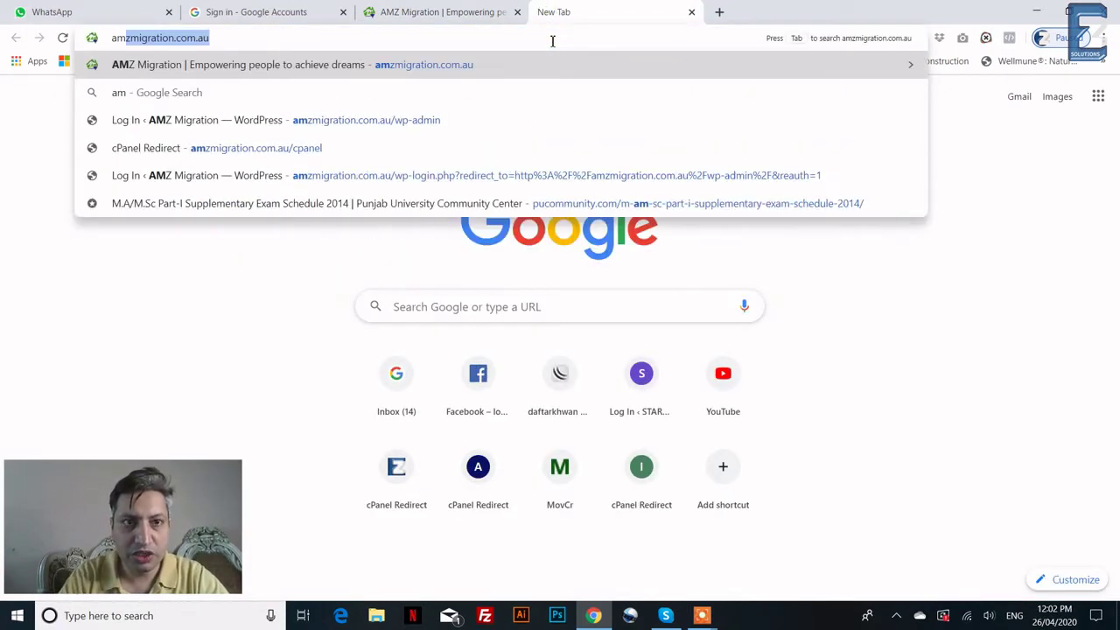
pyautogui.press('Right')
pyautogui.press('Down')
pyautogui.press('Down')
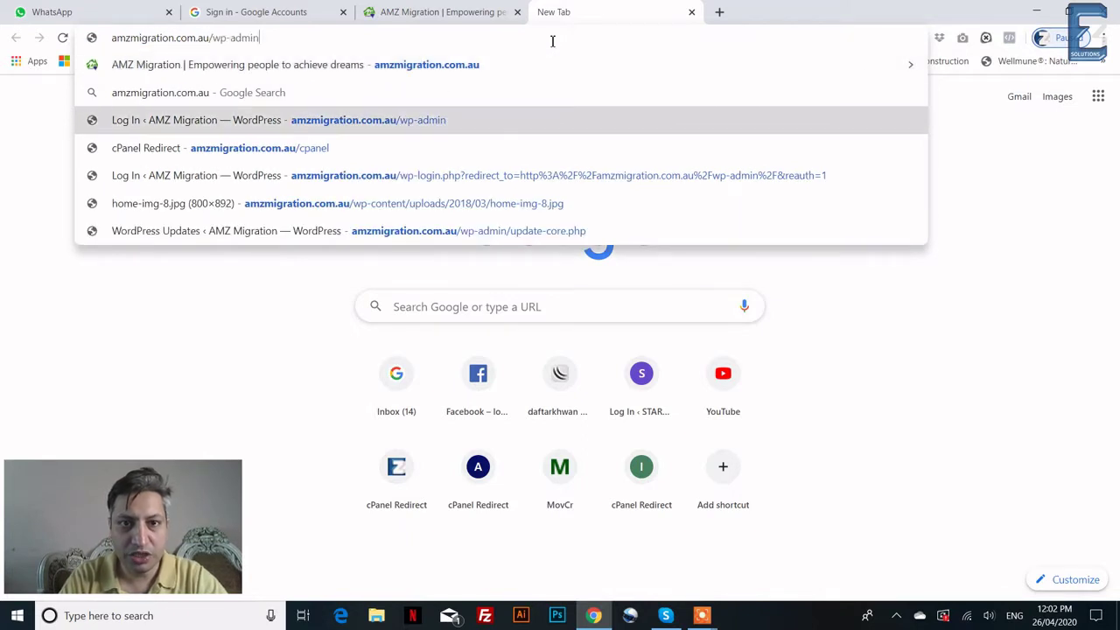
pyautogui.press('Return')
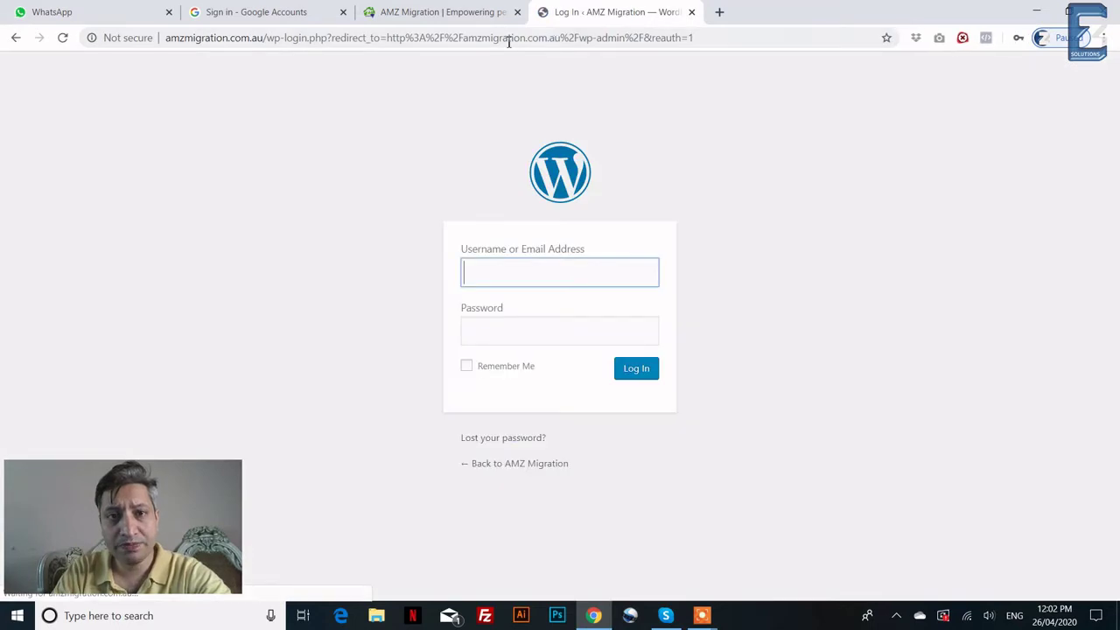
# - Log in to the WordPress admin with the first saved username and password
pyautogui.click(530, 277)
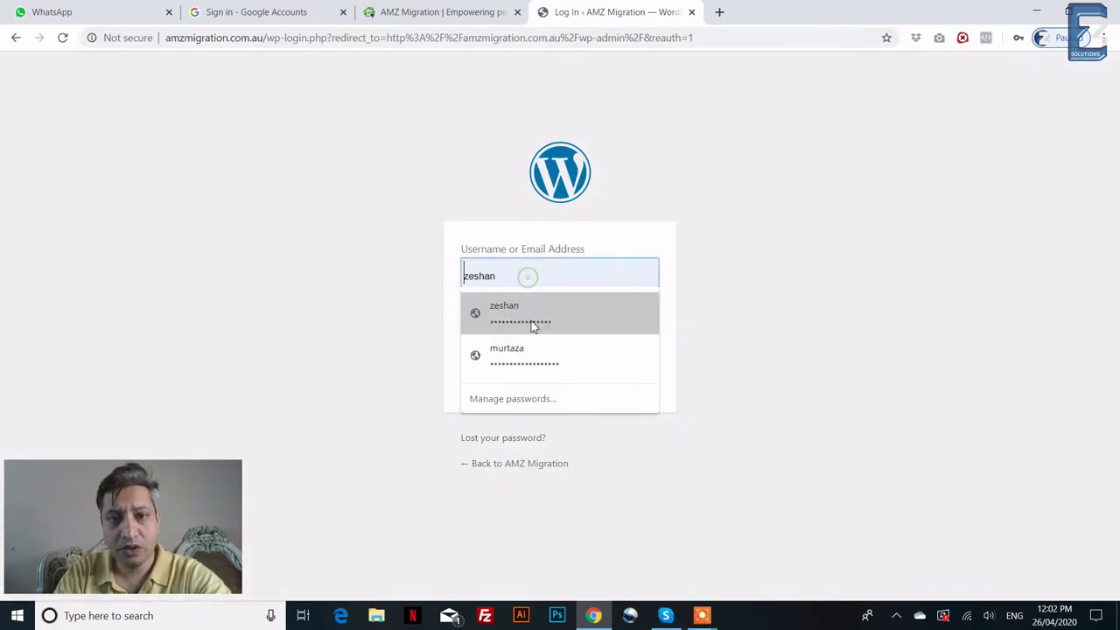
pyautogui.click(535, 320)
pyautogui.click(638, 374)
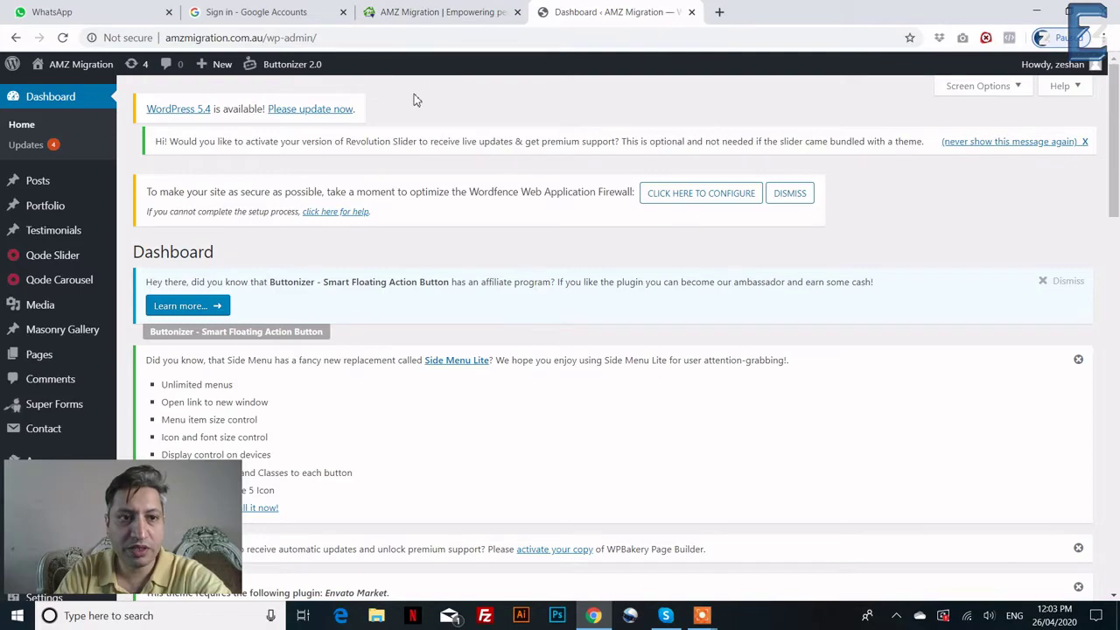
# - Look over the dashboard and the admin sections, including Testimonials, Media, Masonry Gallery, Super Forms, Appearance, Users, Settings and Plugins
pyautogui.scroll(-9, 417, 100)
pyautogui.scroll(6, 416, 104)
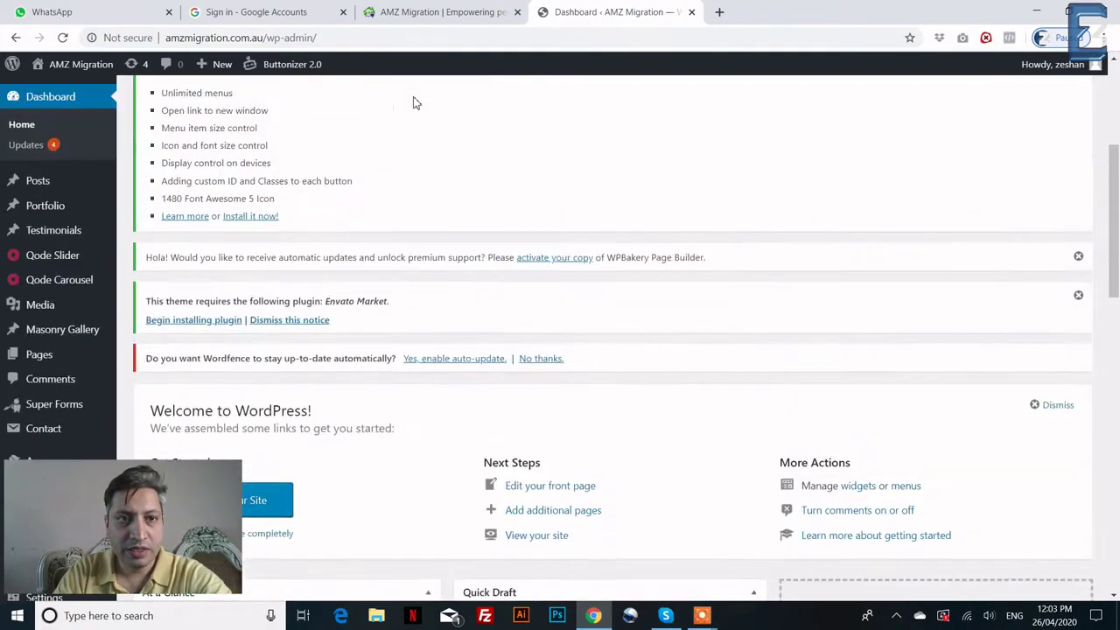
pyautogui.scroll(3, 394, 98)
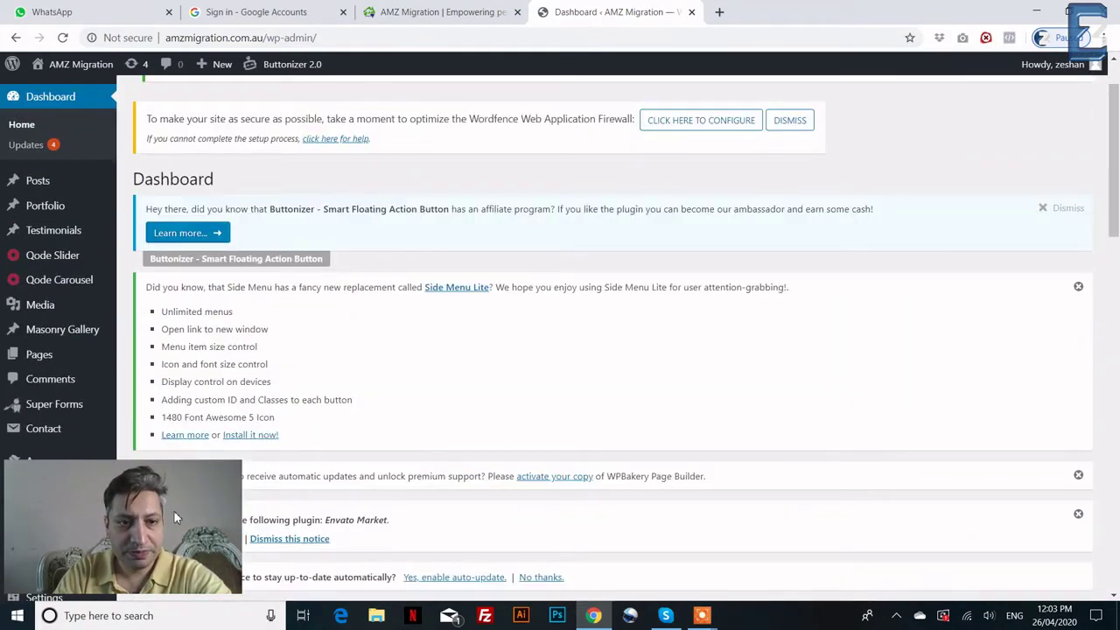
pyautogui.moveTo(96, 511); pyautogui.dragTo(972, 504)
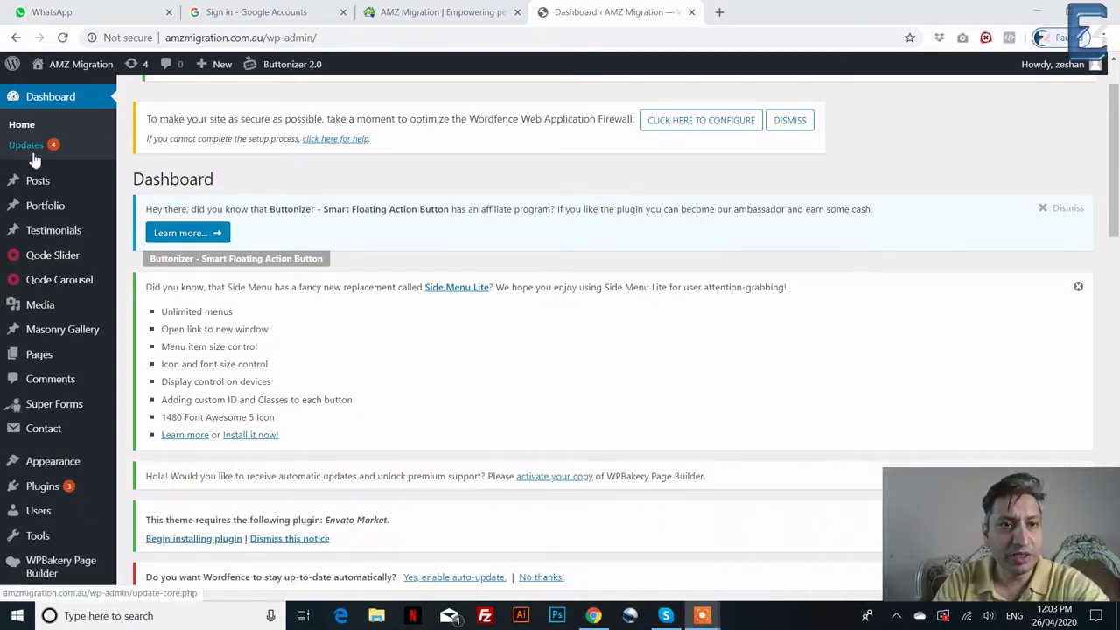
pyautogui.moveTo(61, 231)
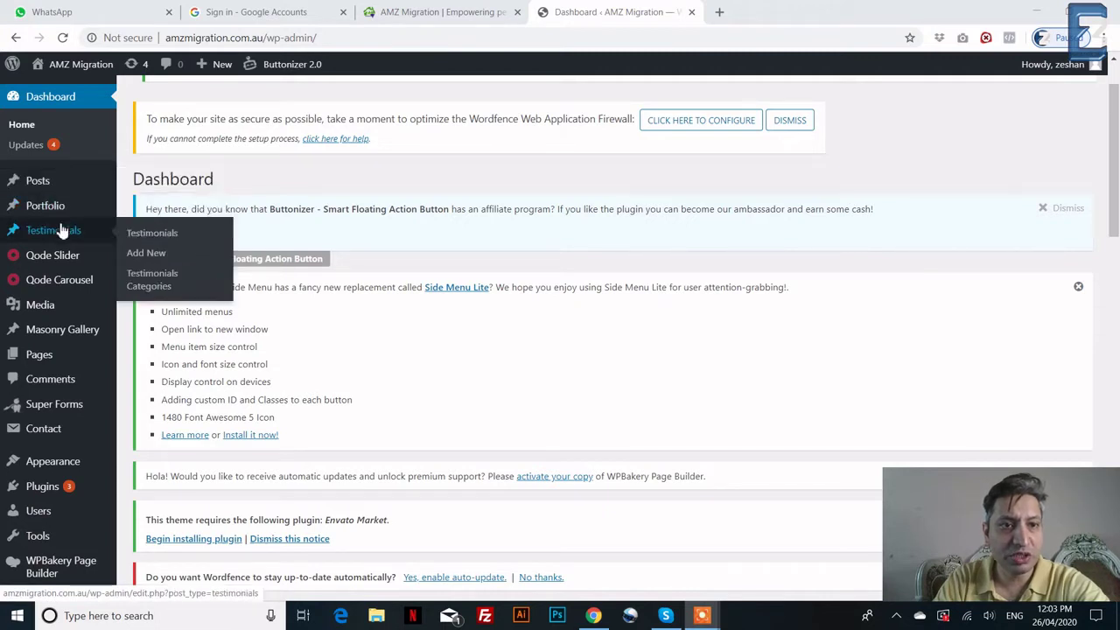
pyautogui.moveTo(86, 285)
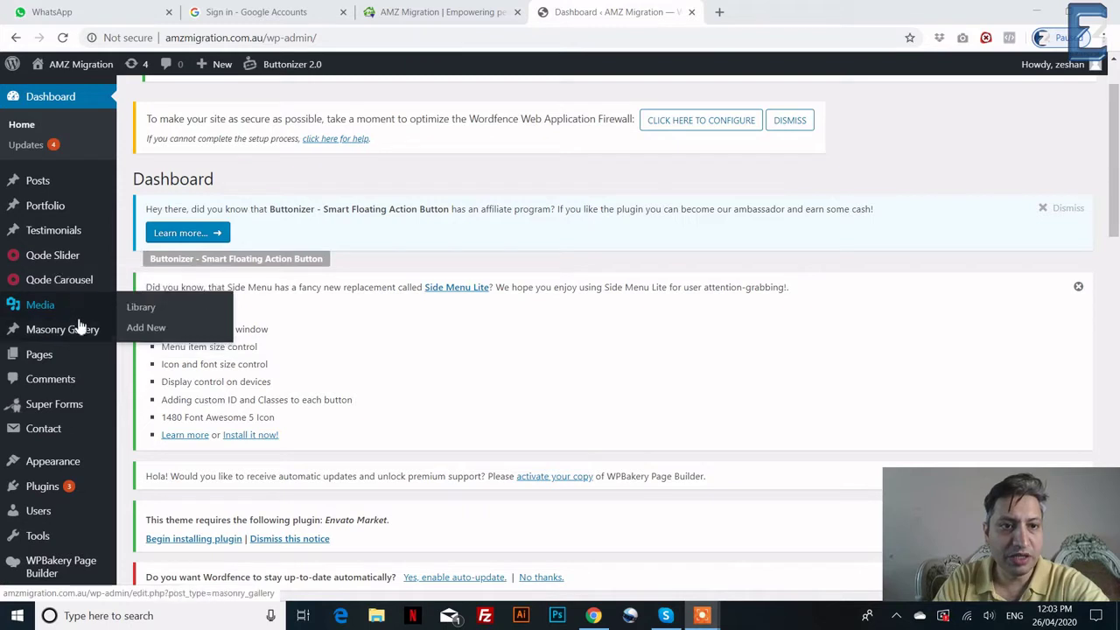
pyautogui.moveTo(101, 333)
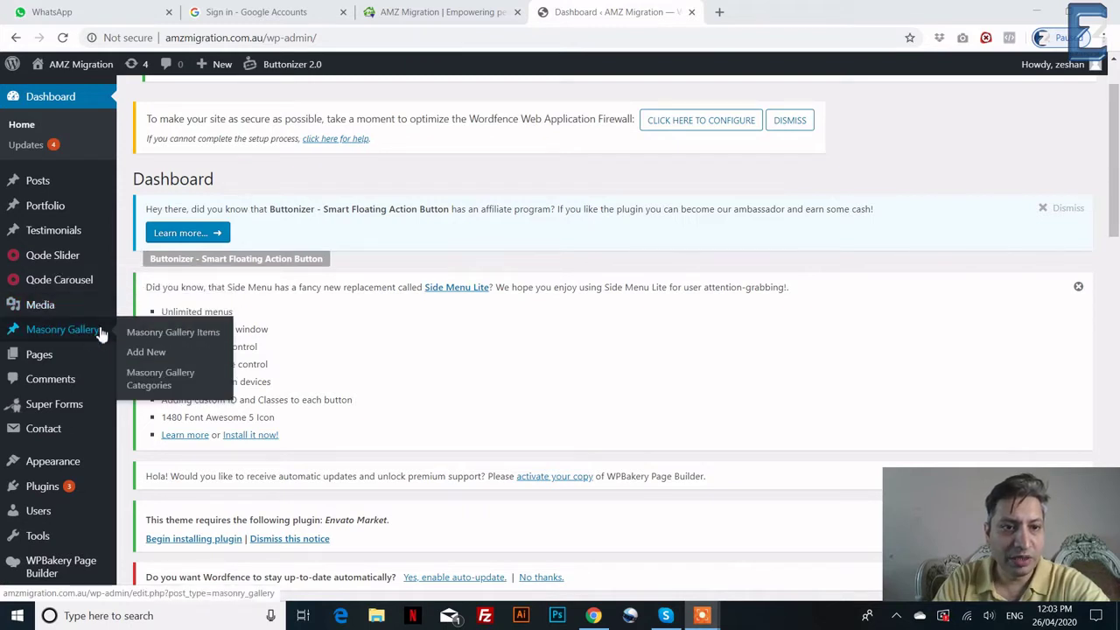
pyautogui.moveTo(101, 418)
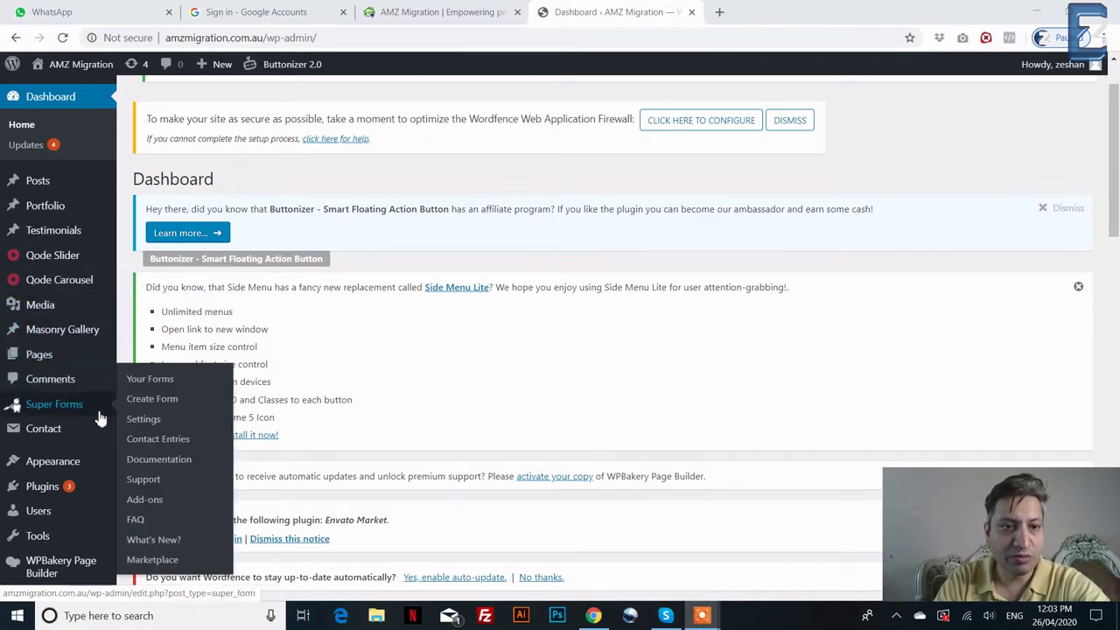
pyautogui.scroll(-1, 101, 418)
pyautogui.moveTo(81, 394)
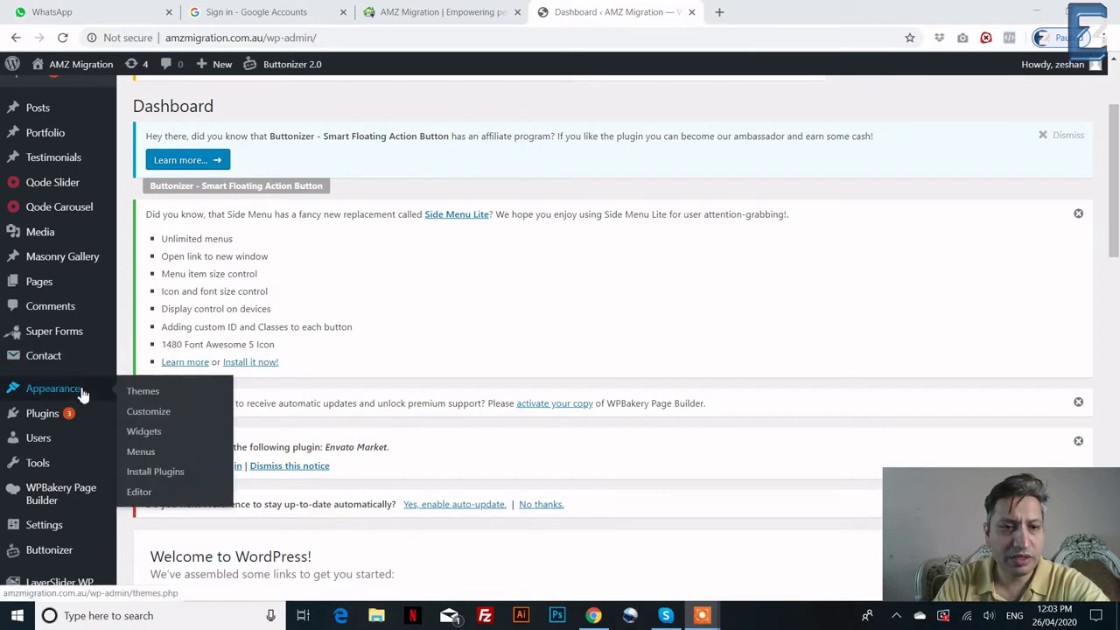
pyautogui.moveTo(83, 441)
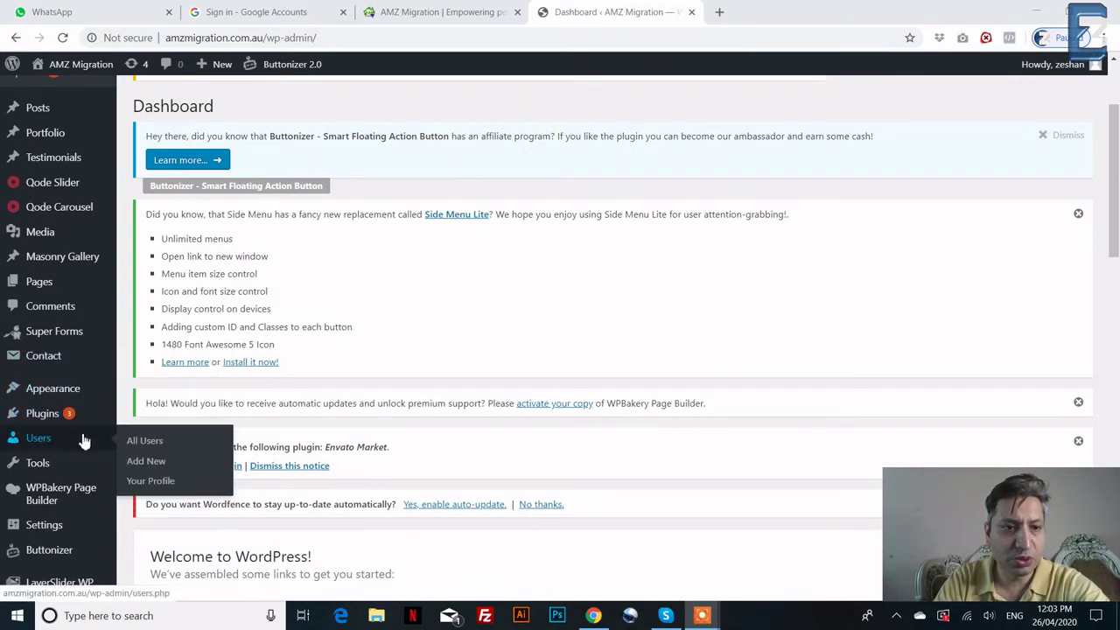
pyautogui.scroll(-1, 95, 475)
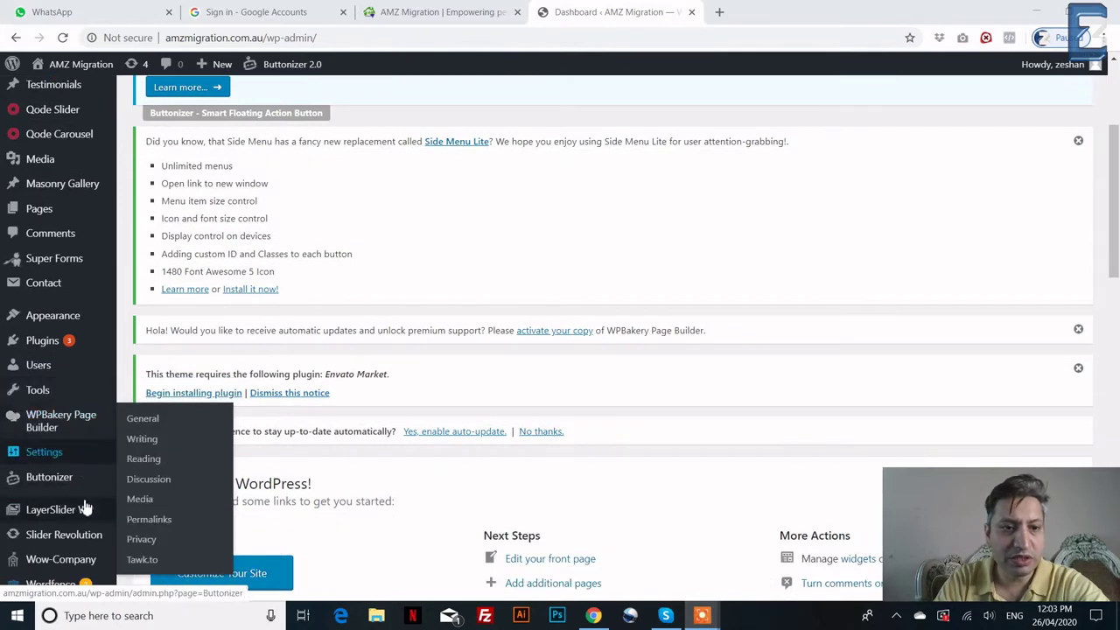
pyautogui.scroll(-3, 85, 508)
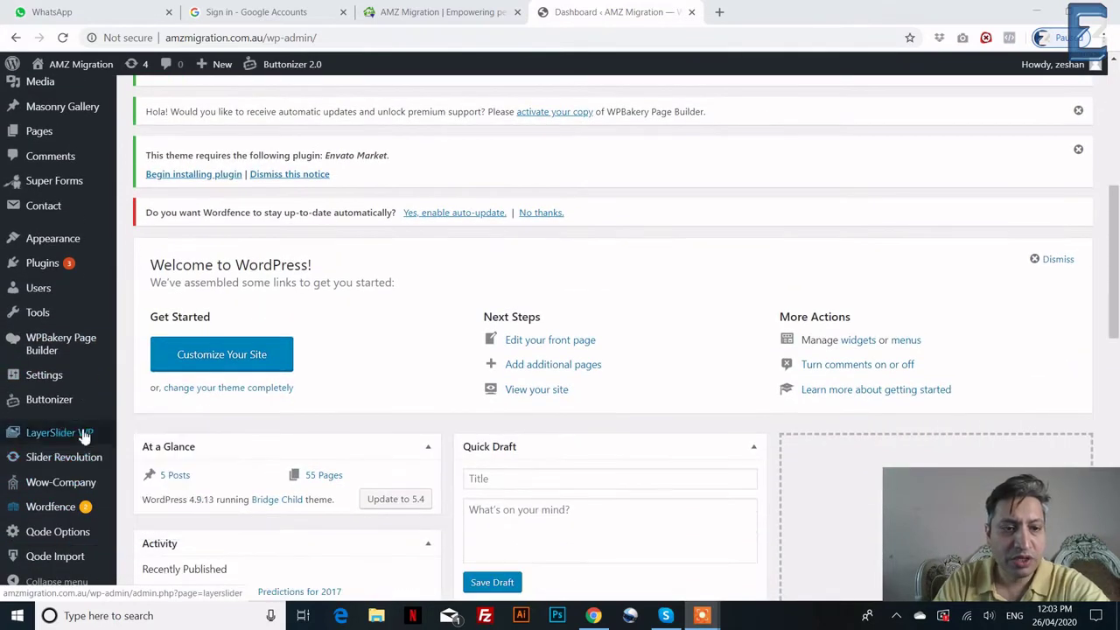
pyautogui.scroll(-1, 85, 442)
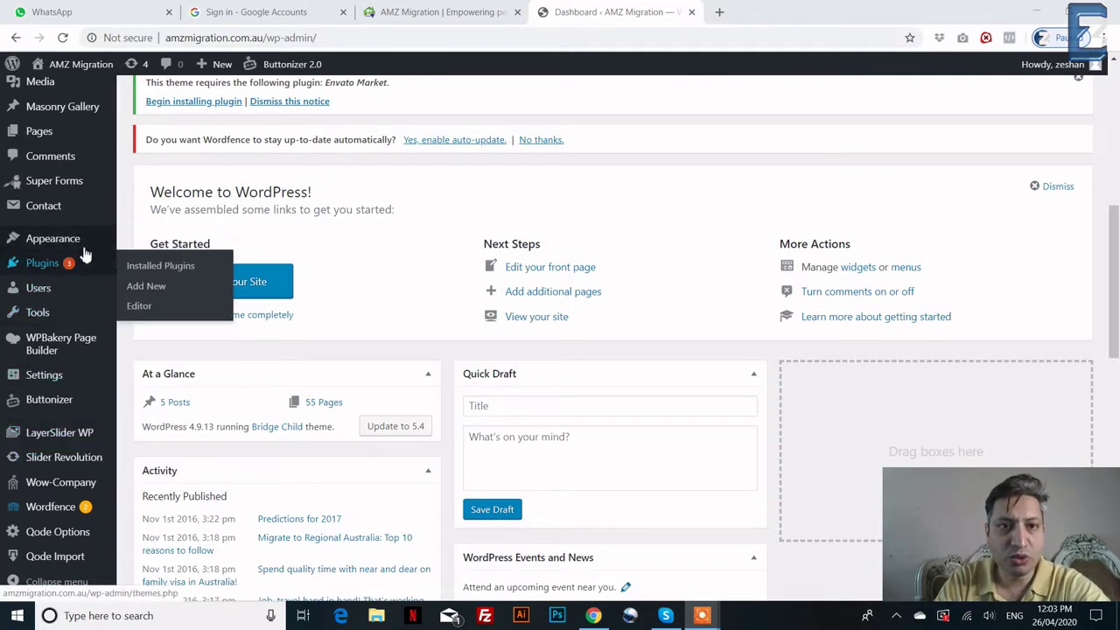
# - Open the Appearance themes page and examine the installed themes, including the active one
pyautogui.click(130, 245)
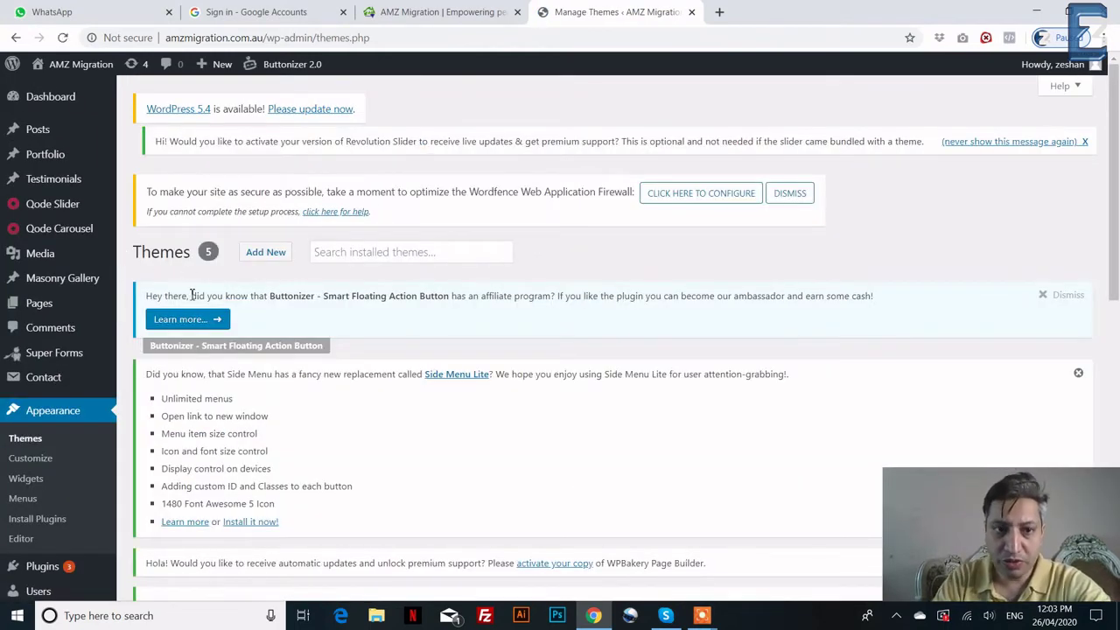
pyautogui.scroll(-7, 174, 268)
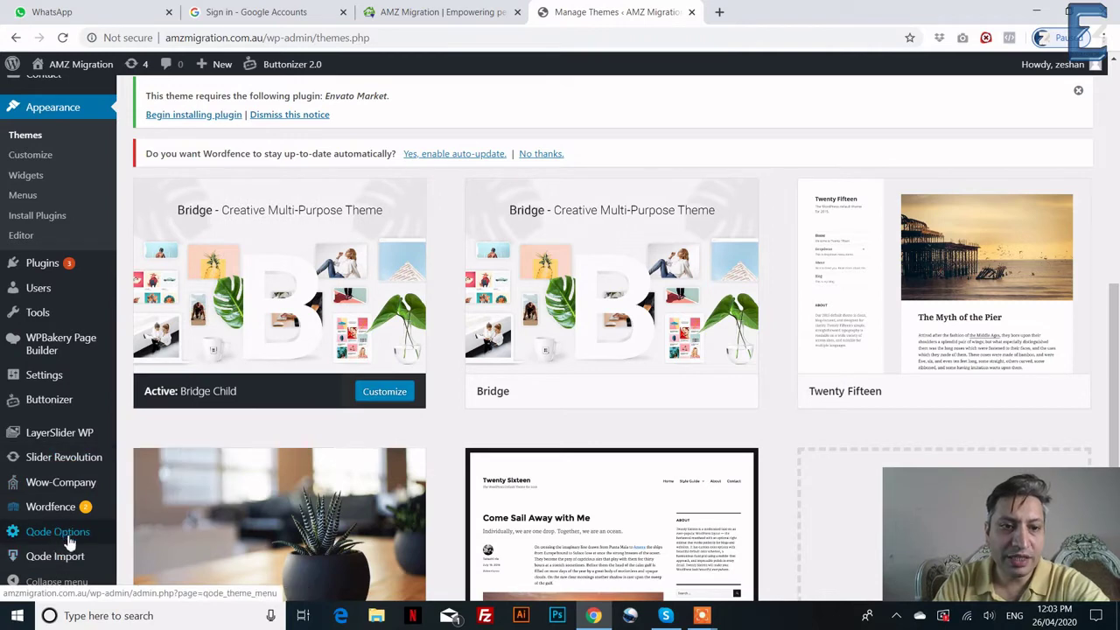
# - Open the theme's Qode Options and examine the General design style settings for Google fonts, font family and custom fonts
pyautogui.moveTo(70, 541)
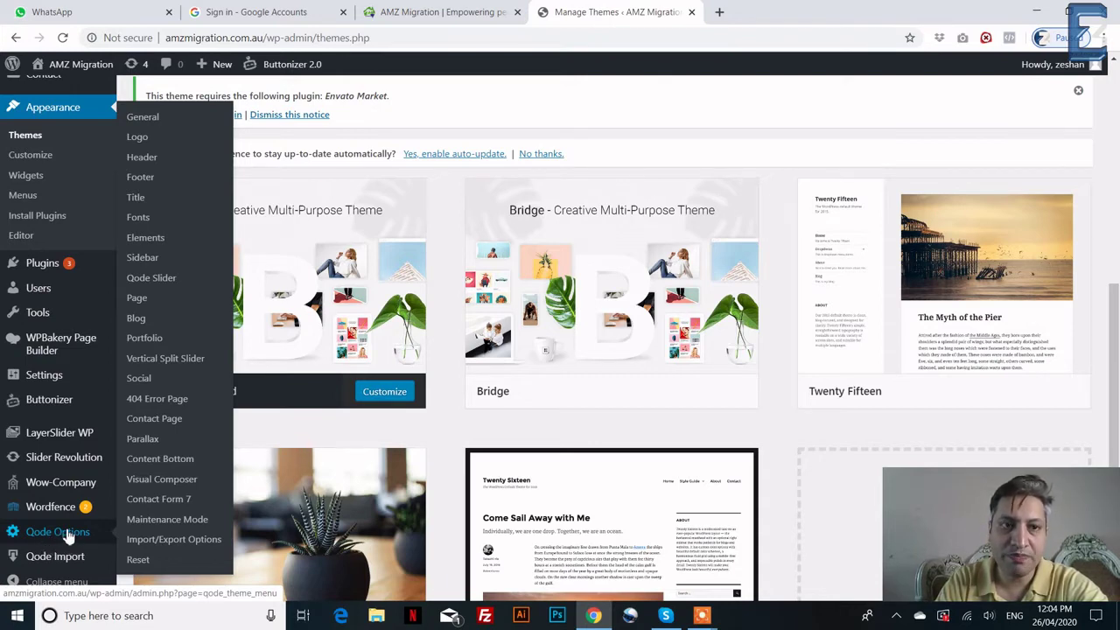
pyautogui.click(69, 536)
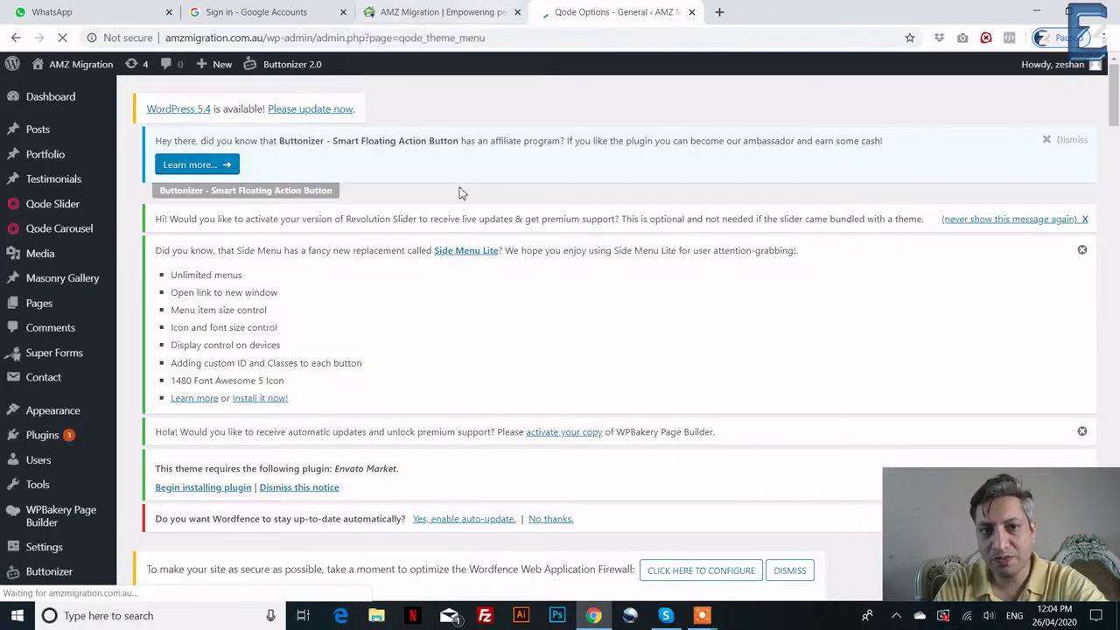
pyautogui.scroll(-3, 472, 227)
pyautogui.scroll(-2, 488, 251)
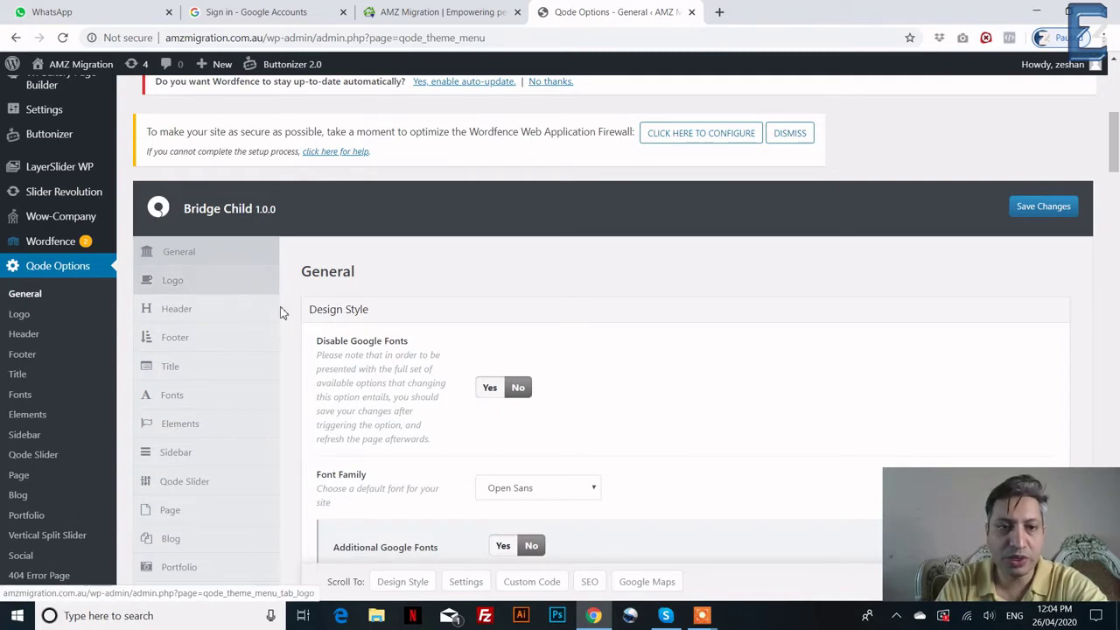
pyautogui.scroll(-1, 398, 332)
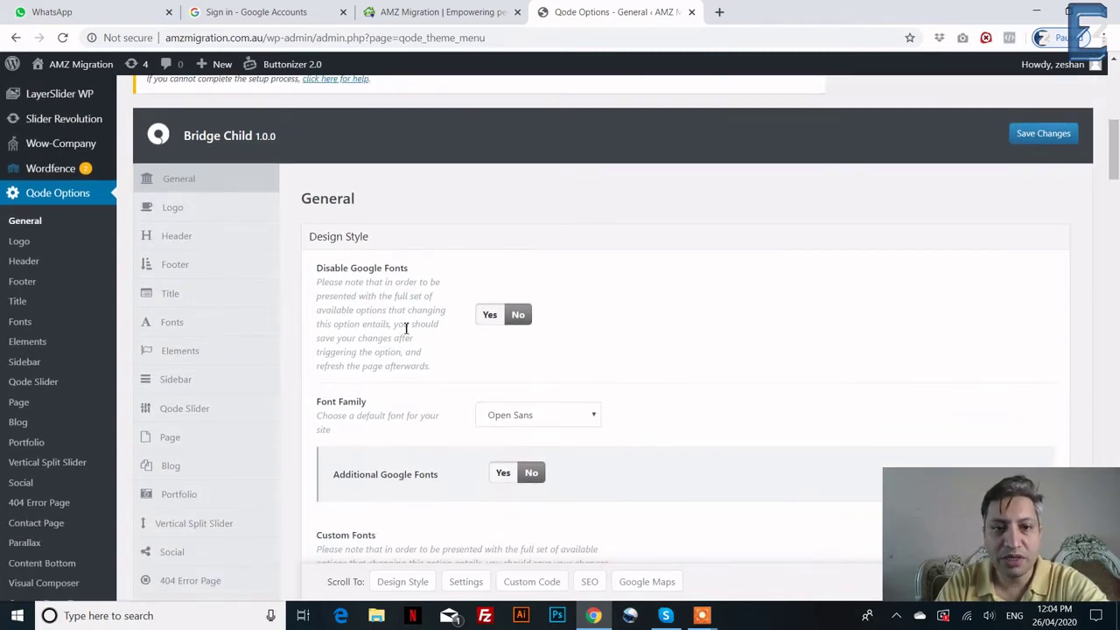
pyautogui.scroll(-2, 406, 328)
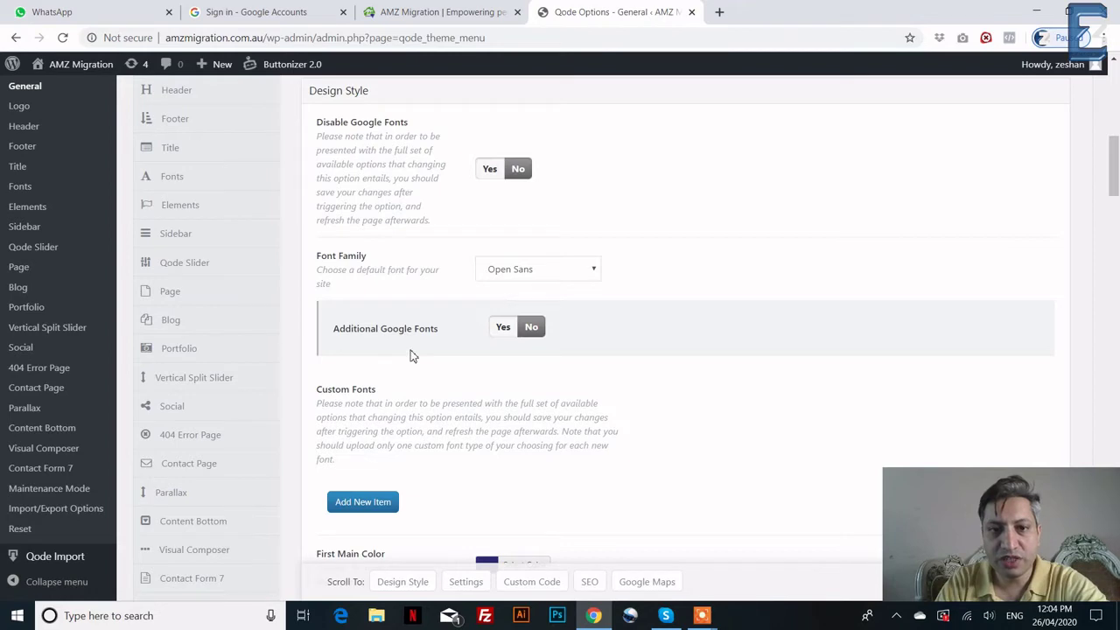
# - Examine the main, content background, box background, text selection and gradient color settings under the General design style
pyautogui.scroll(-2, 429, 376)
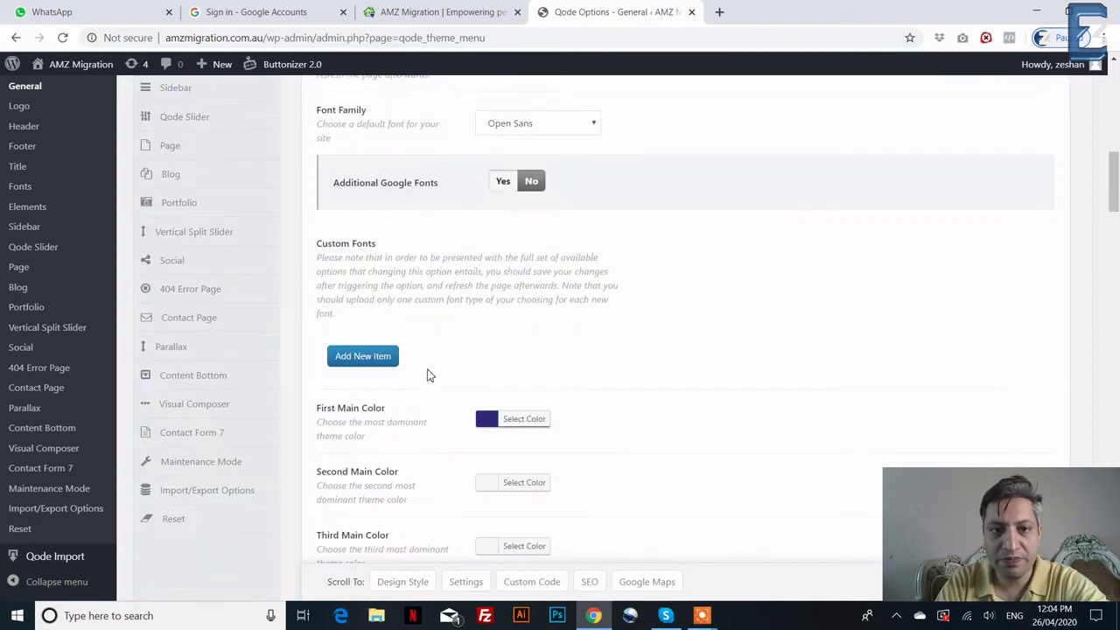
pyautogui.scroll(3, 430, 370)
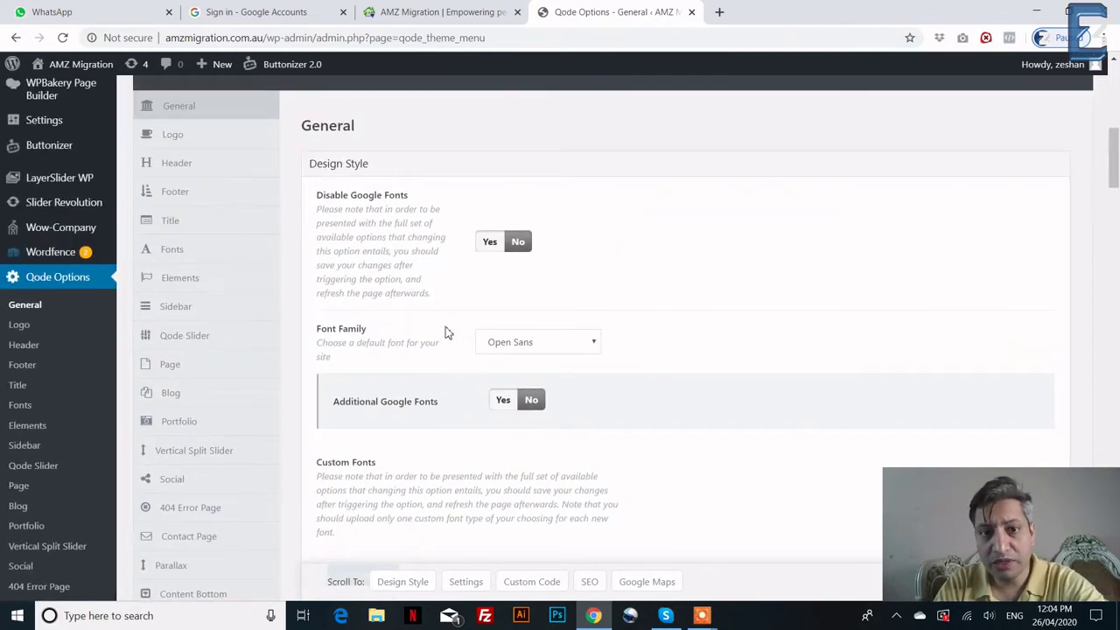
pyautogui.scroll(-4, 419, 414)
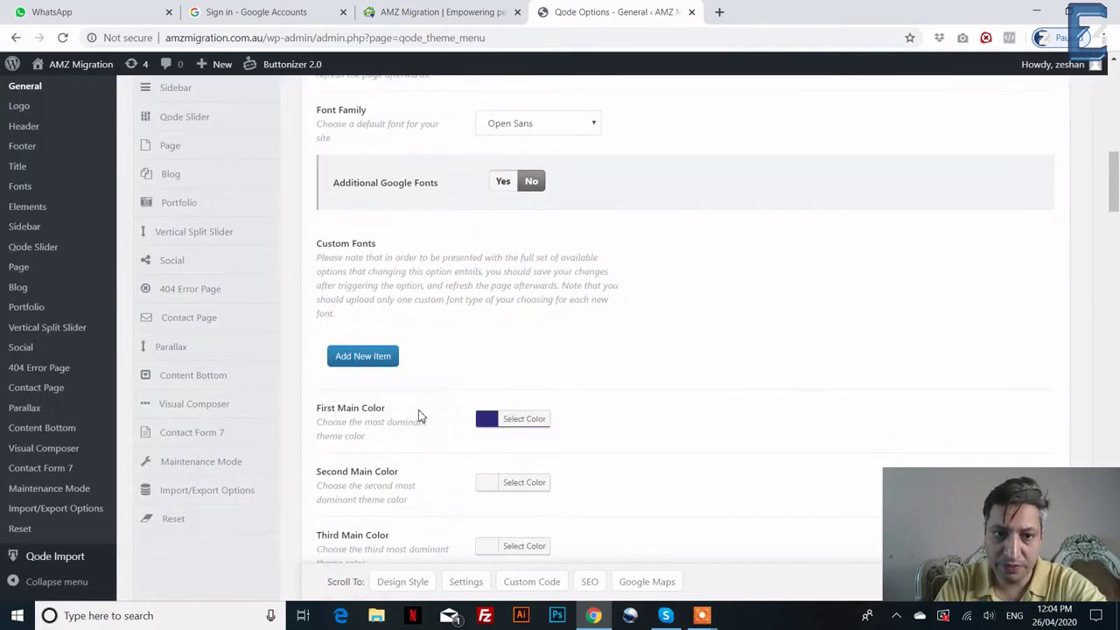
pyautogui.scroll(-2, 420, 299)
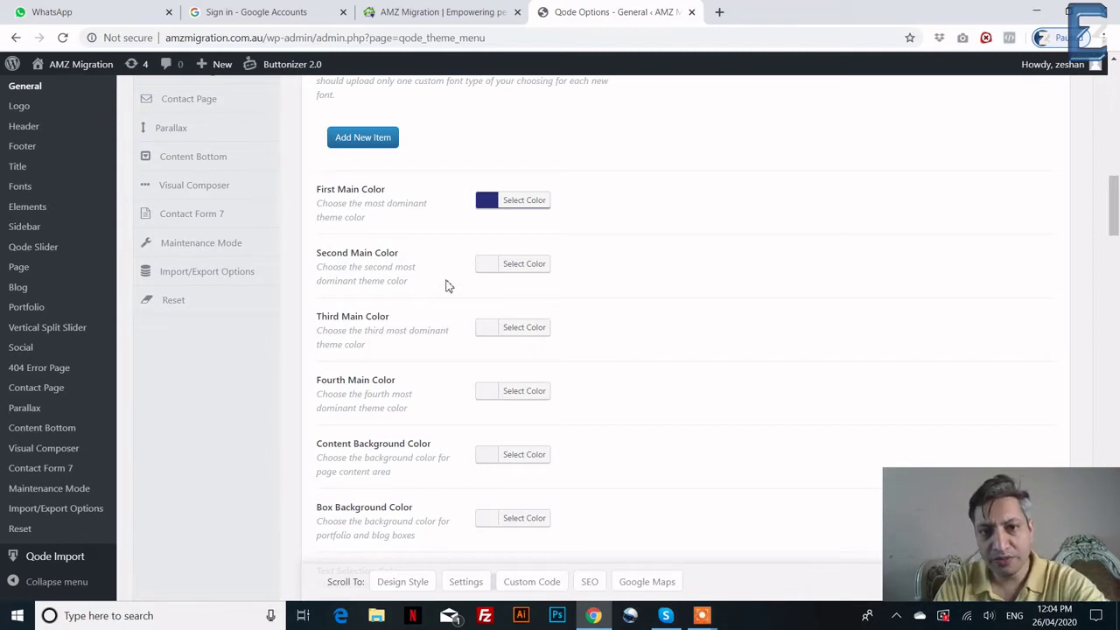
pyautogui.scroll(-2, 445, 284)
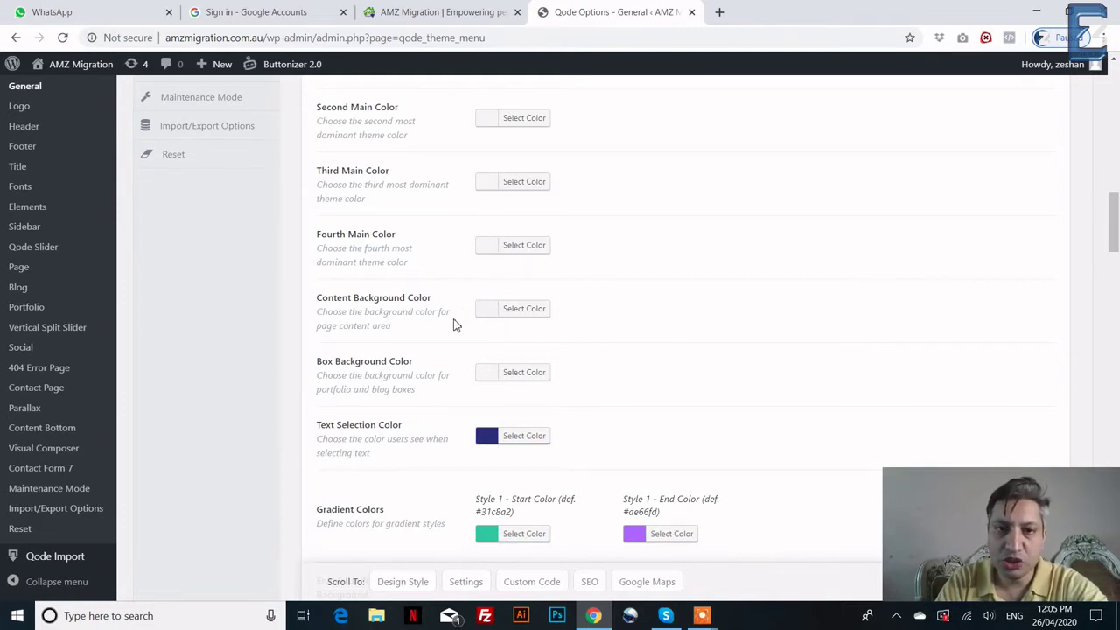
pyautogui.scroll(-2, 453, 329)
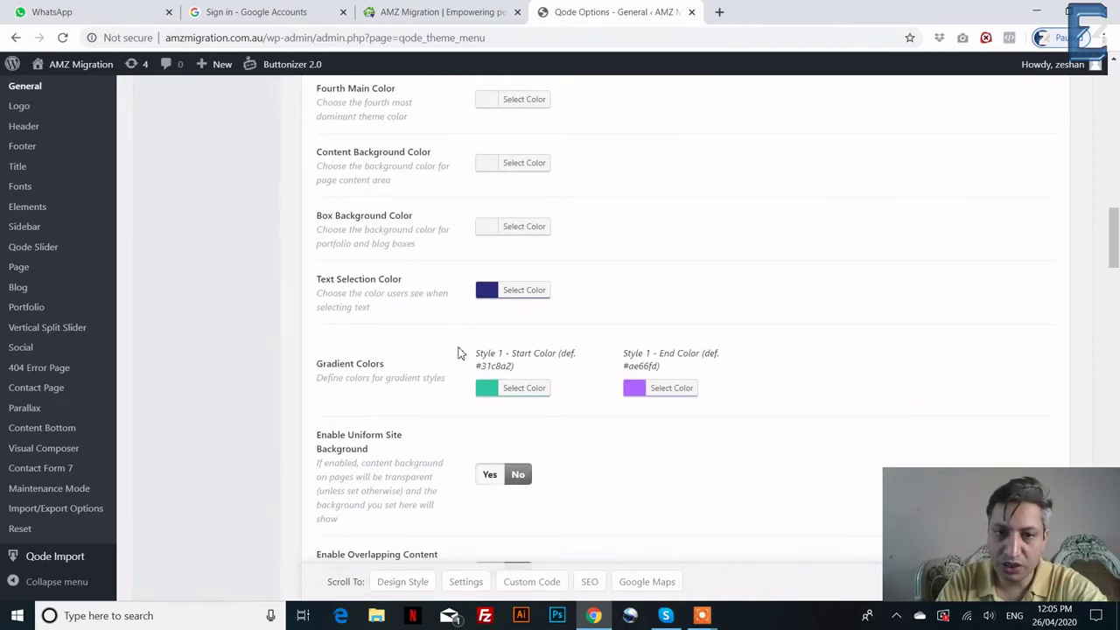
# - Compare the live AMZ Migration home page with the font and main color settings in Qode Options
pyautogui.click(438, 11)
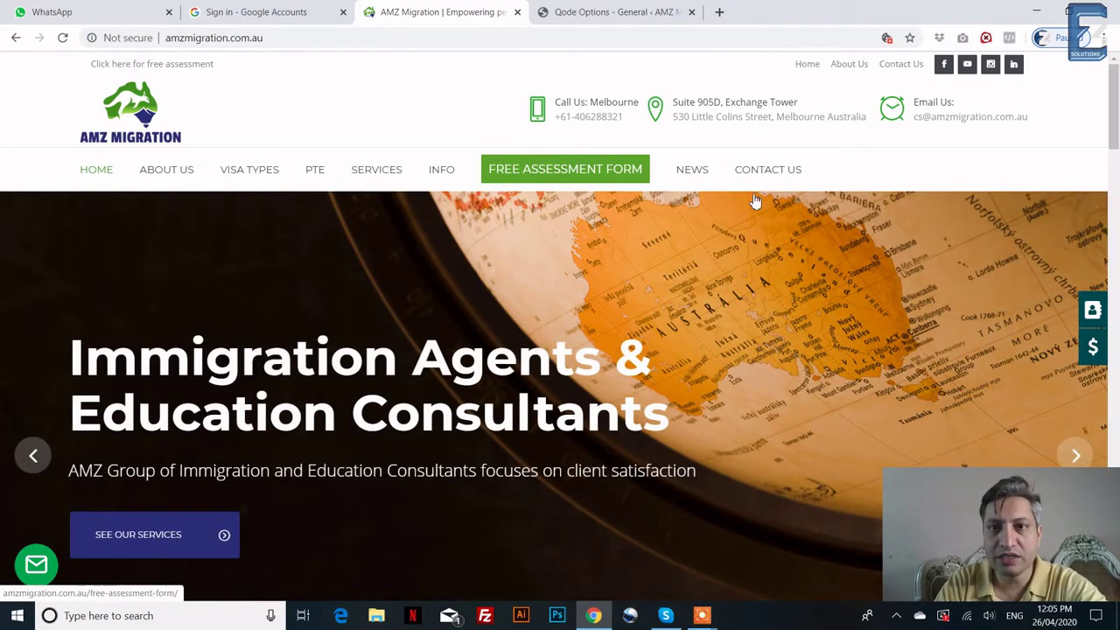
pyautogui.scroll(-9, 618, 307)
pyautogui.scroll(10, 550, 335)
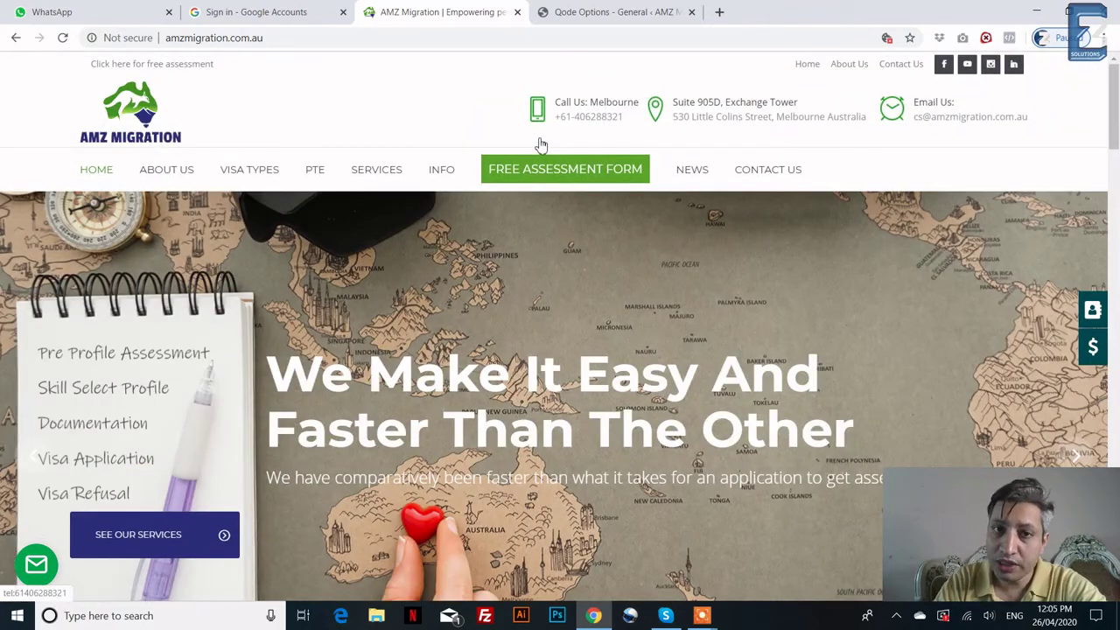
pyautogui.click(609, 11)
pyautogui.scroll(7, 121, 338)
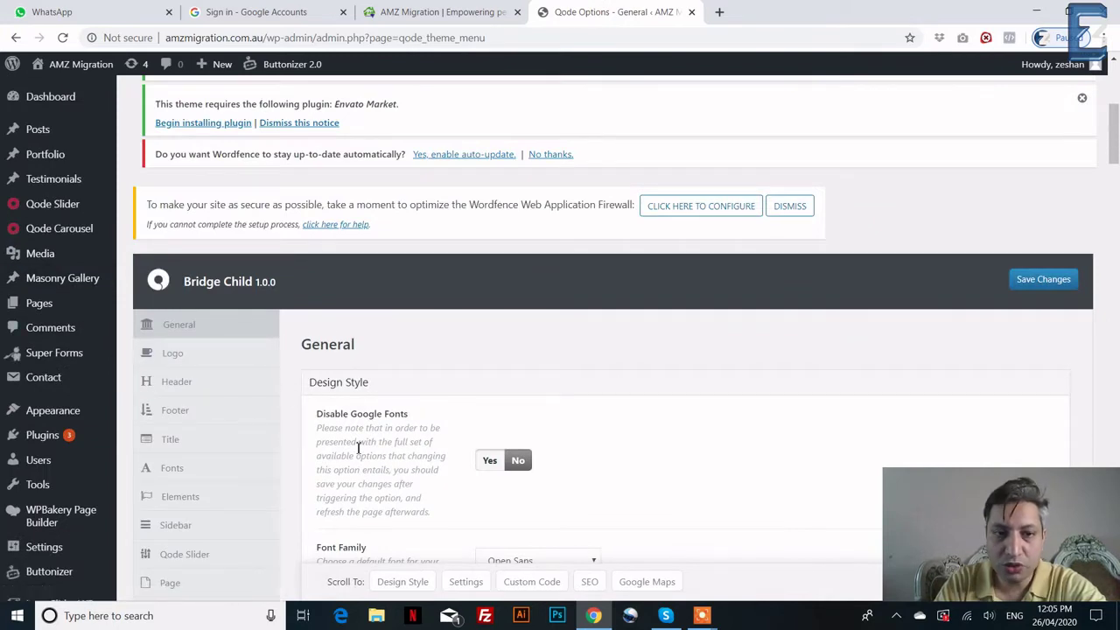
pyautogui.scroll(-4, 636, 394)
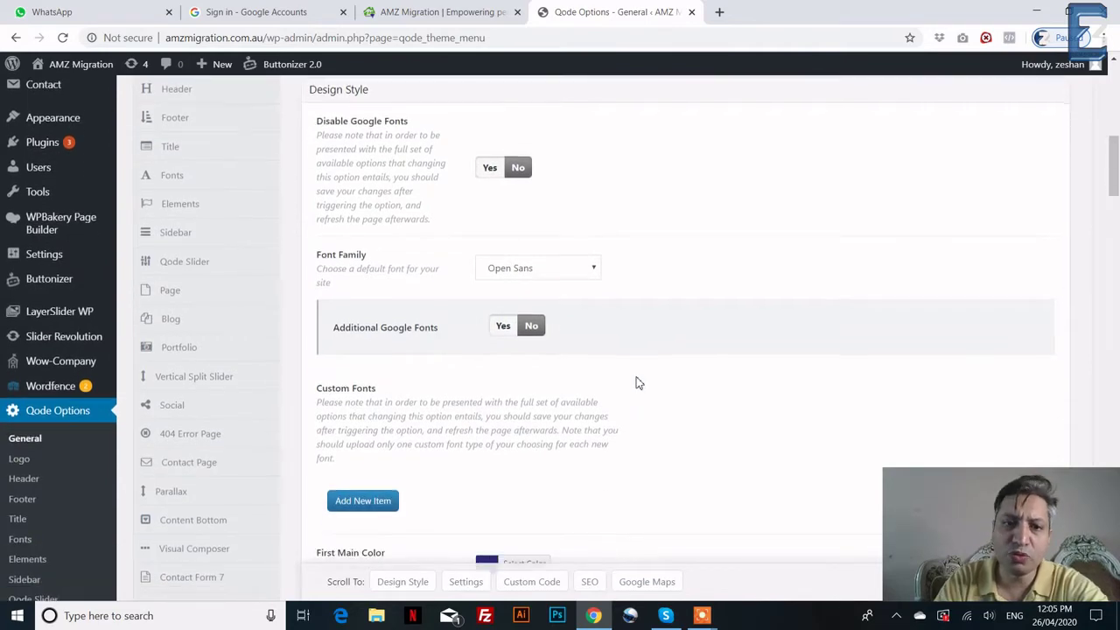
pyautogui.scroll(-2, 638, 383)
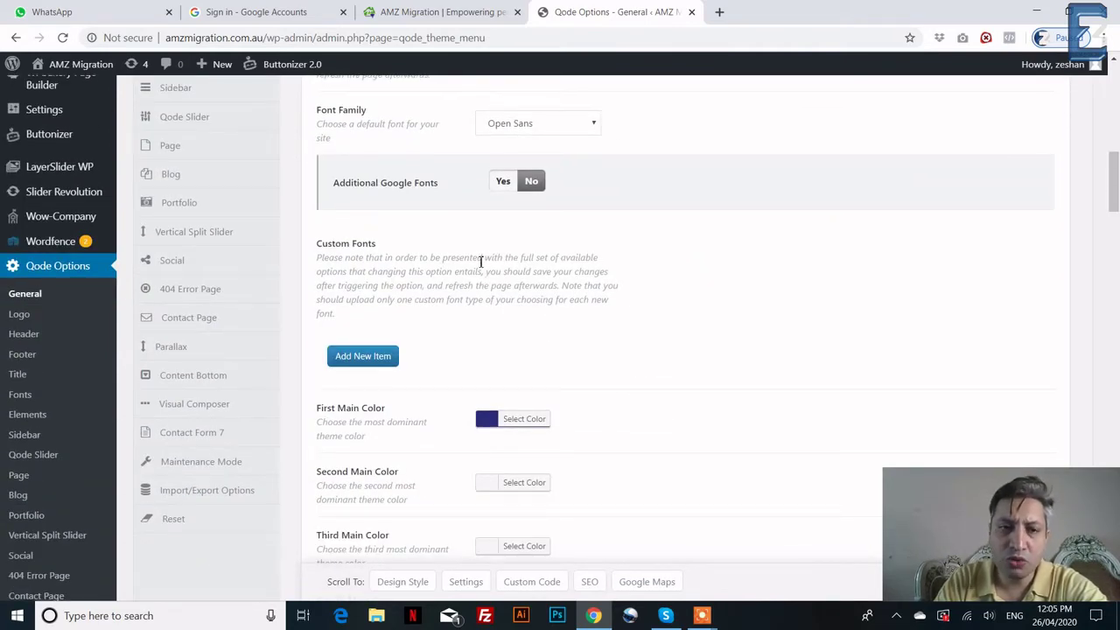
pyautogui.click(455, 12)
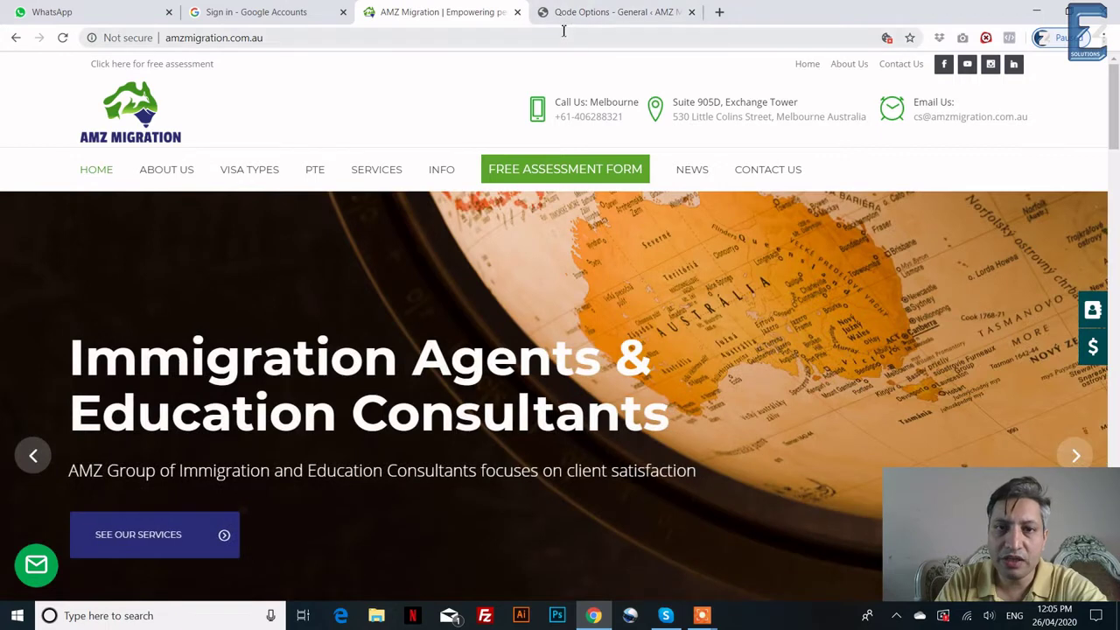
pyautogui.click(605, 14)
# - Examine the General layout settings for uniform site background, overlapping content, boxed layout, passepartout, content below header and initial content width
pyautogui.scroll(-6, 457, 358)
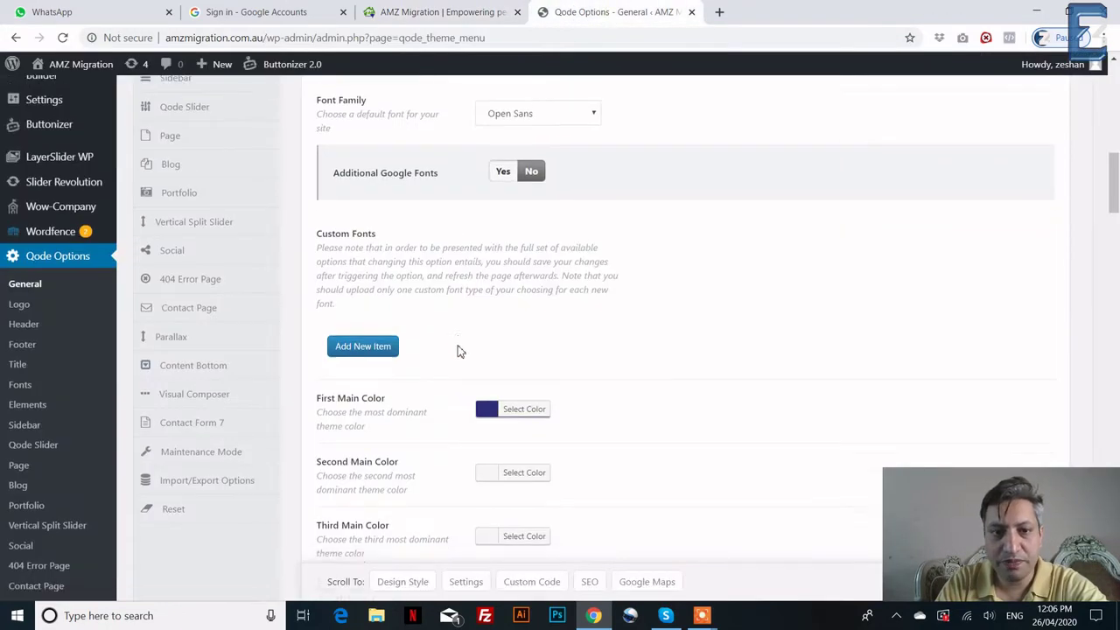
pyautogui.scroll(-3, 461, 348)
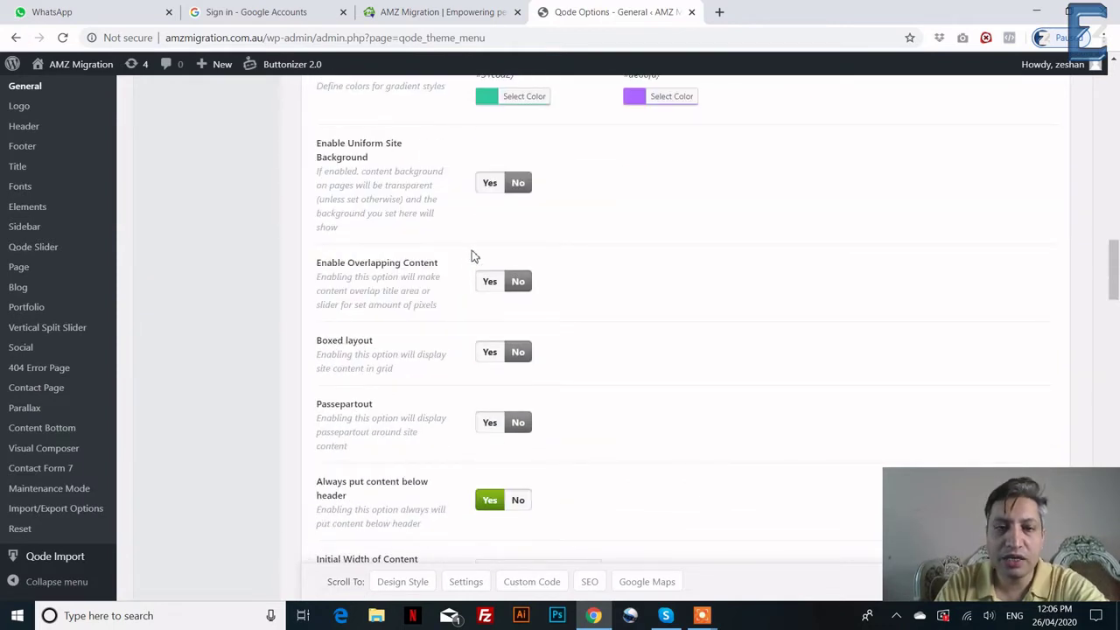
pyautogui.scroll(-1, 473, 246)
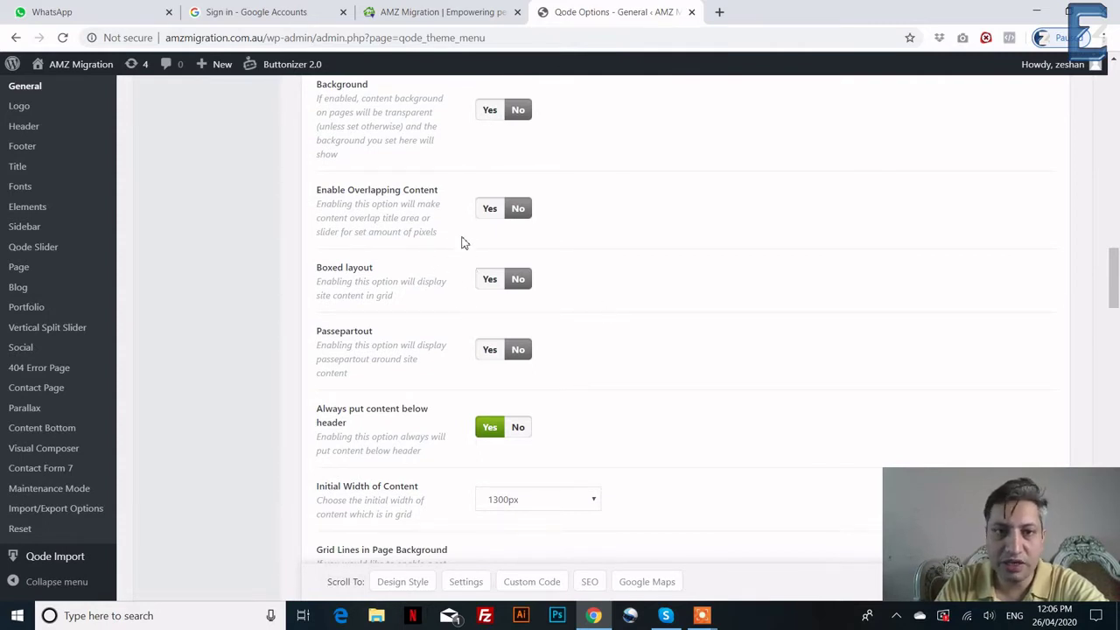
pyautogui.scroll(2, 464, 244)
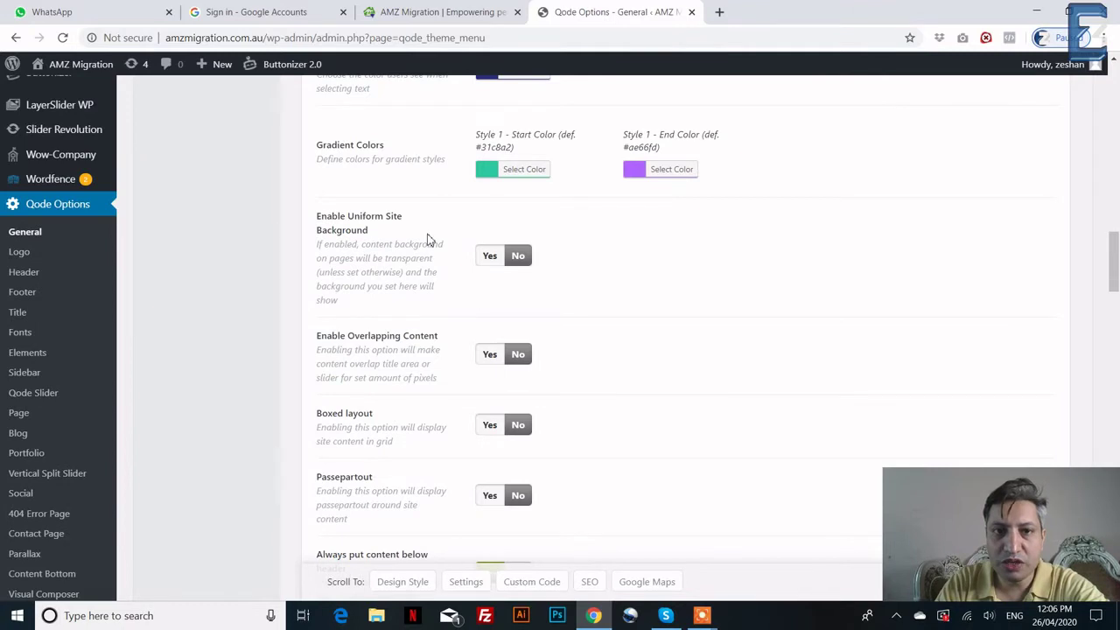
pyautogui.scroll(-4, 429, 239)
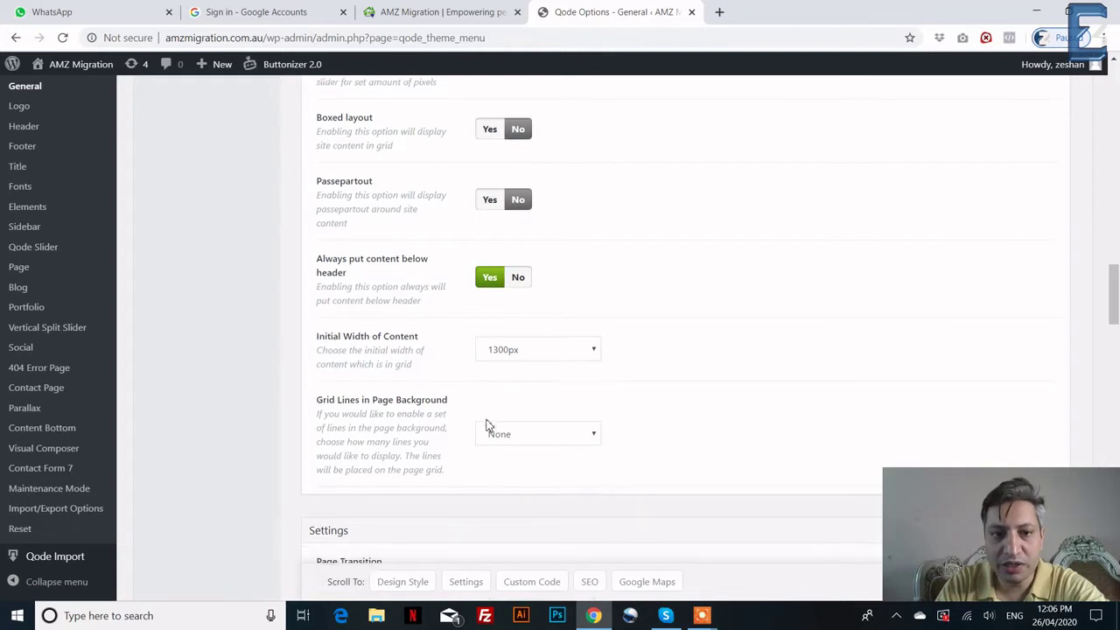
# - Examine the page transition, page loading effect and loading animation settings, and locate the option for saving changes
pyautogui.scroll(-3, 481, 394)
pyautogui.scroll(-2, 409, 358)
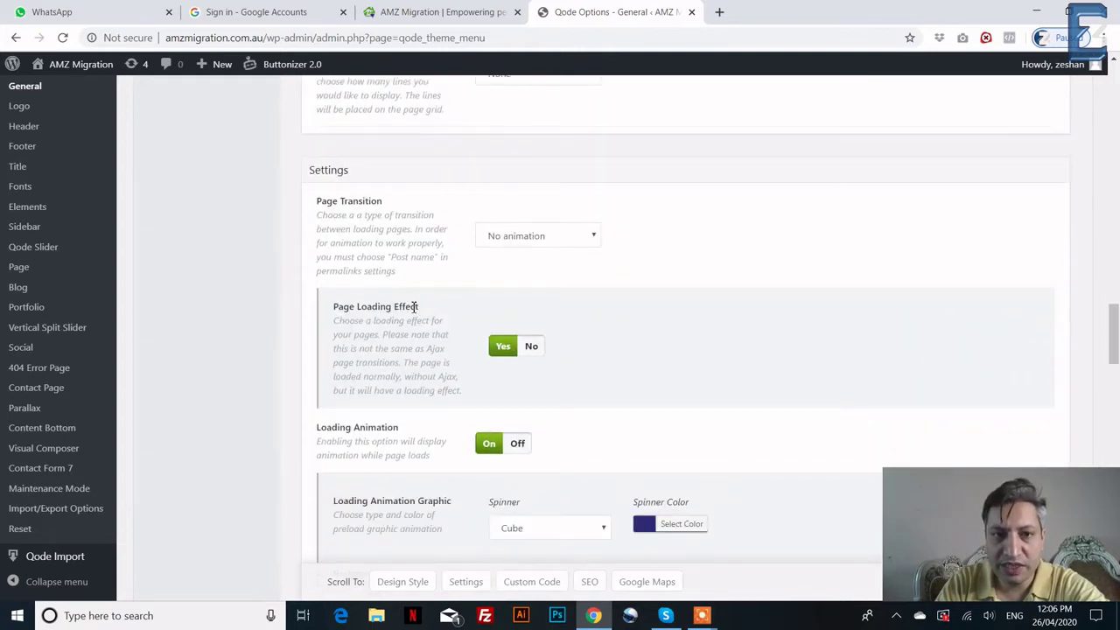
pyautogui.scroll(-2, 415, 308)
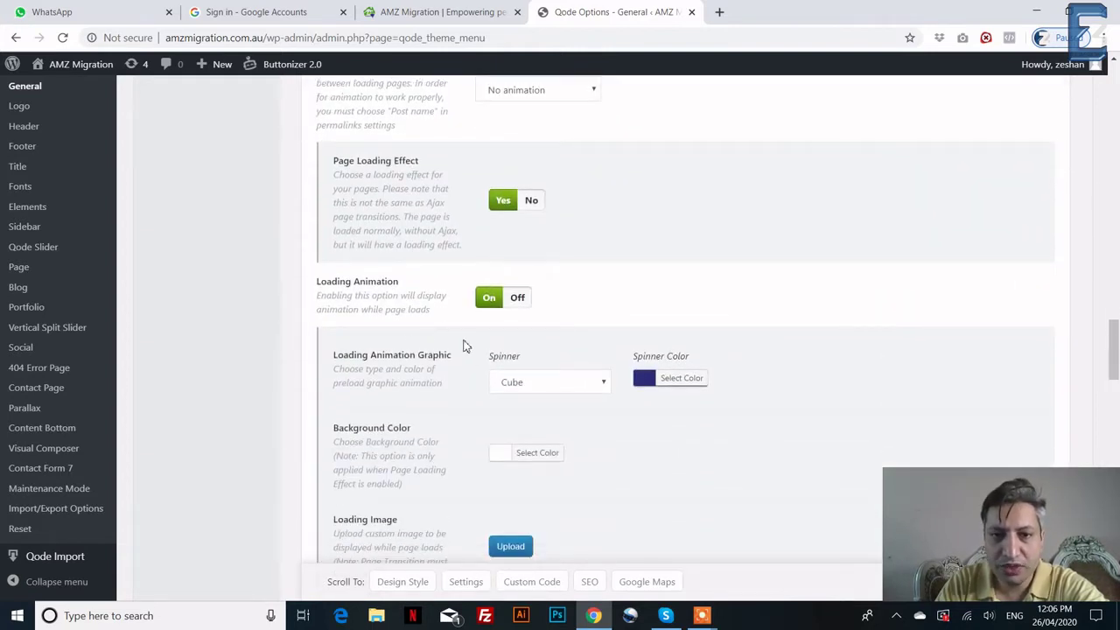
pyautogui.scroll(-2, 454, 331)
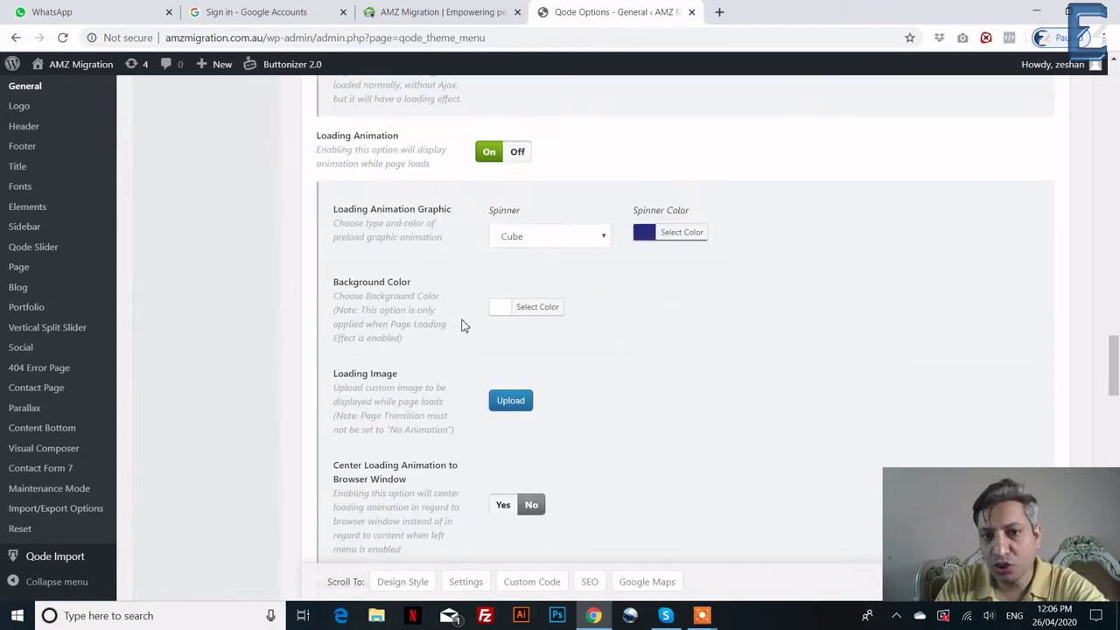
pyautogui.scroll(15, 463, 325)
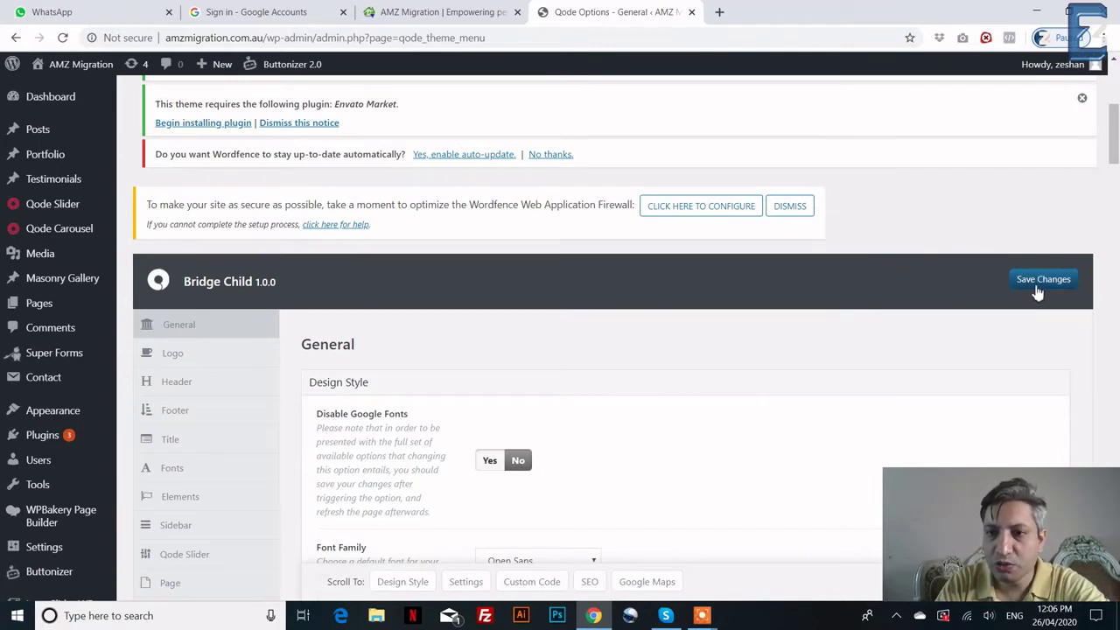
# - Examine the responsiveness and favicon image settings, and check the favicon against the live AMZ Migration site
pyautogui.scroll(-15, 626, 406)
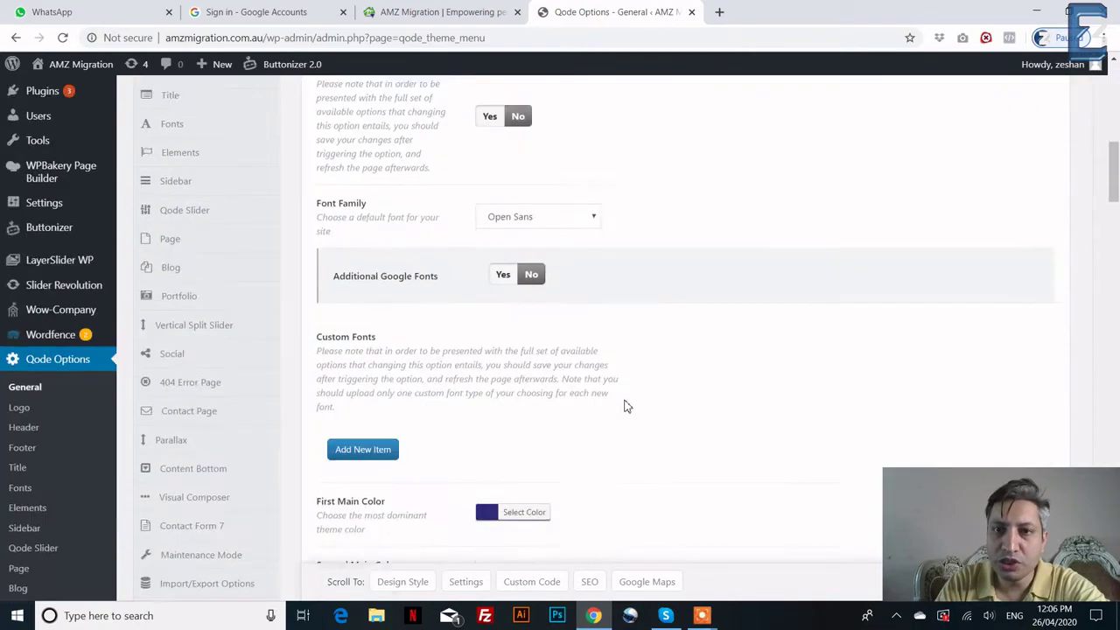
pyautogui.scroll(-10, 626, 406)
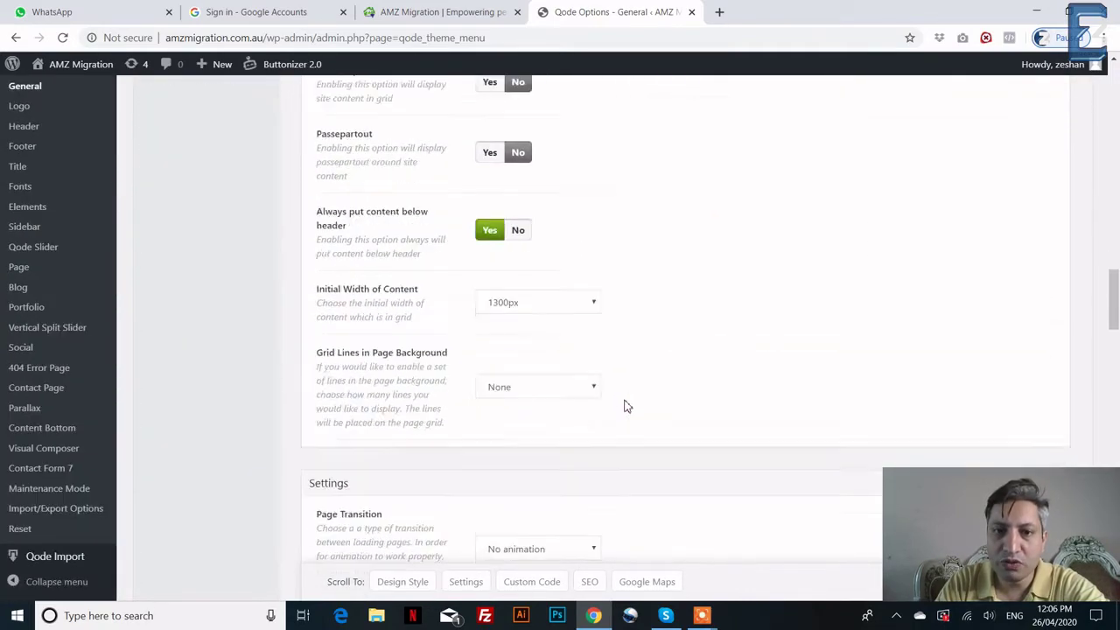
pyautogui.scroll(-5, 626, 406)
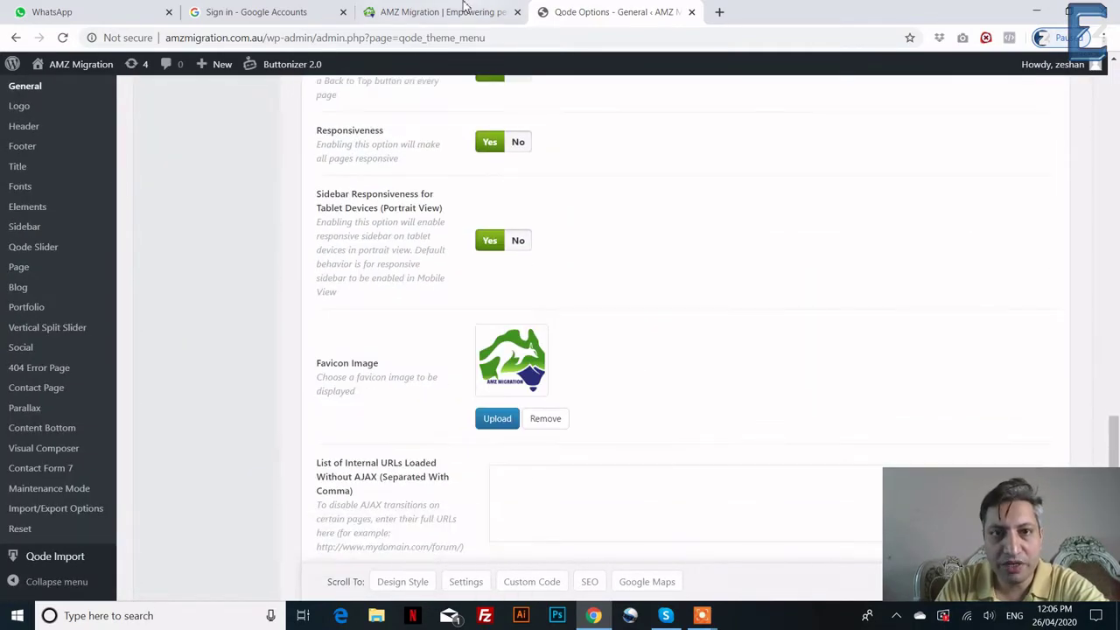
pyautogui.click(442, 11)
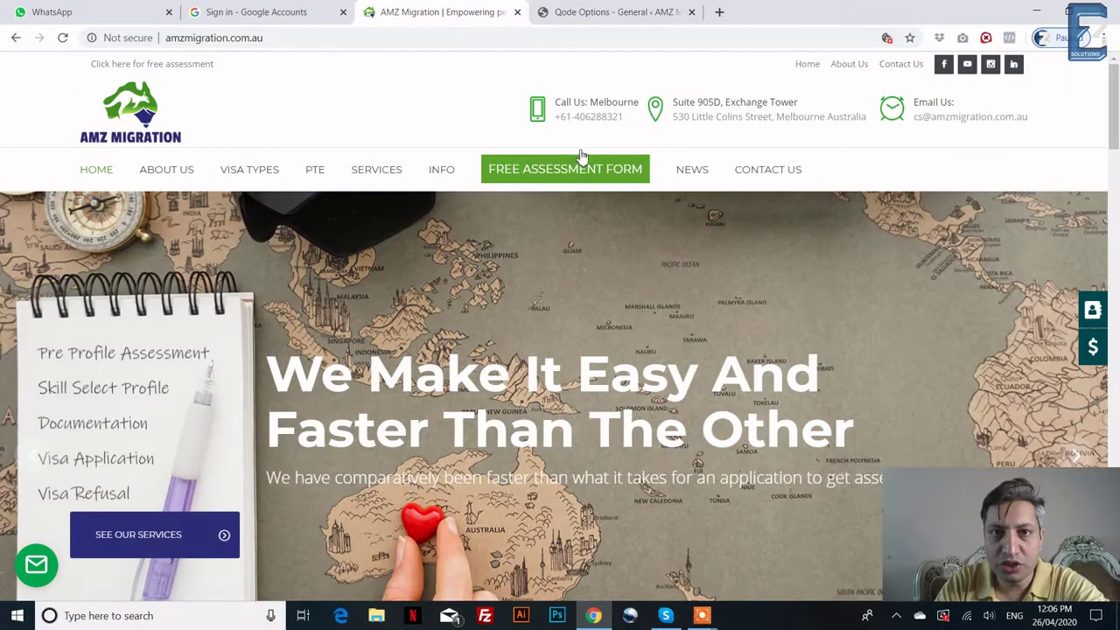
pyautogui.click(639, 11)
pyautogui.scroll(-2, 582, 140)
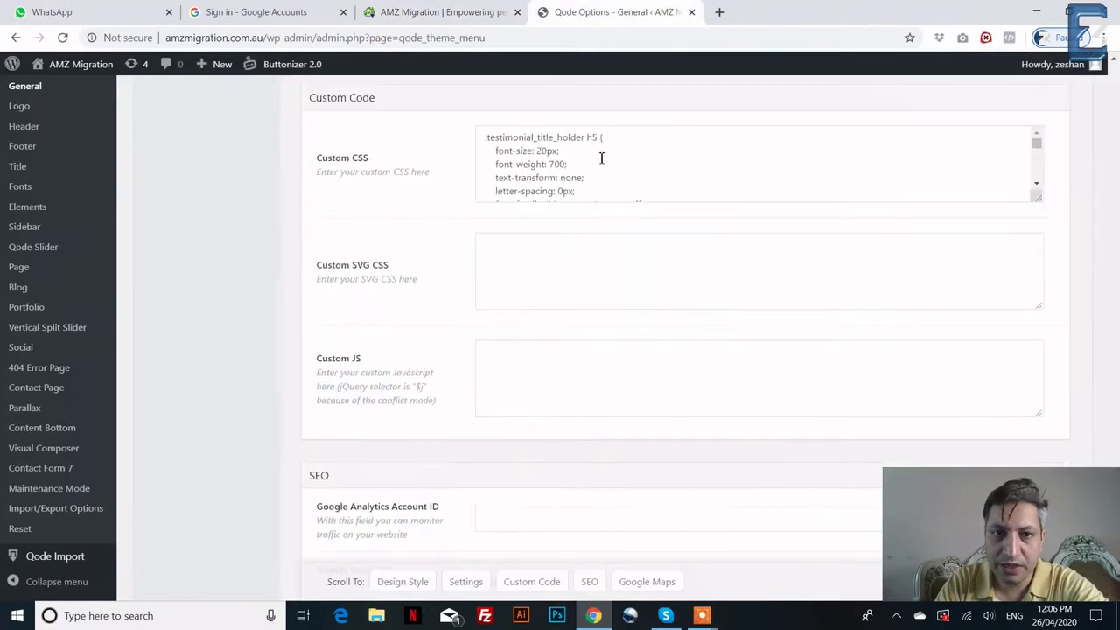
pyautogui.scroll(2, 327, 212)
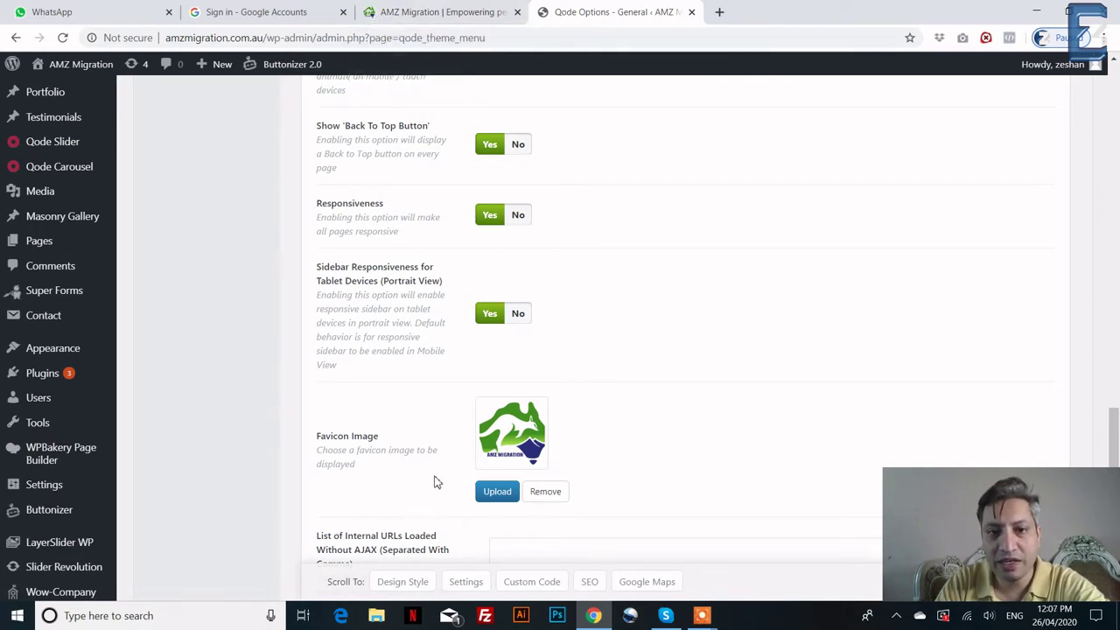
pyautogui.scroll(-1, 448, 405)
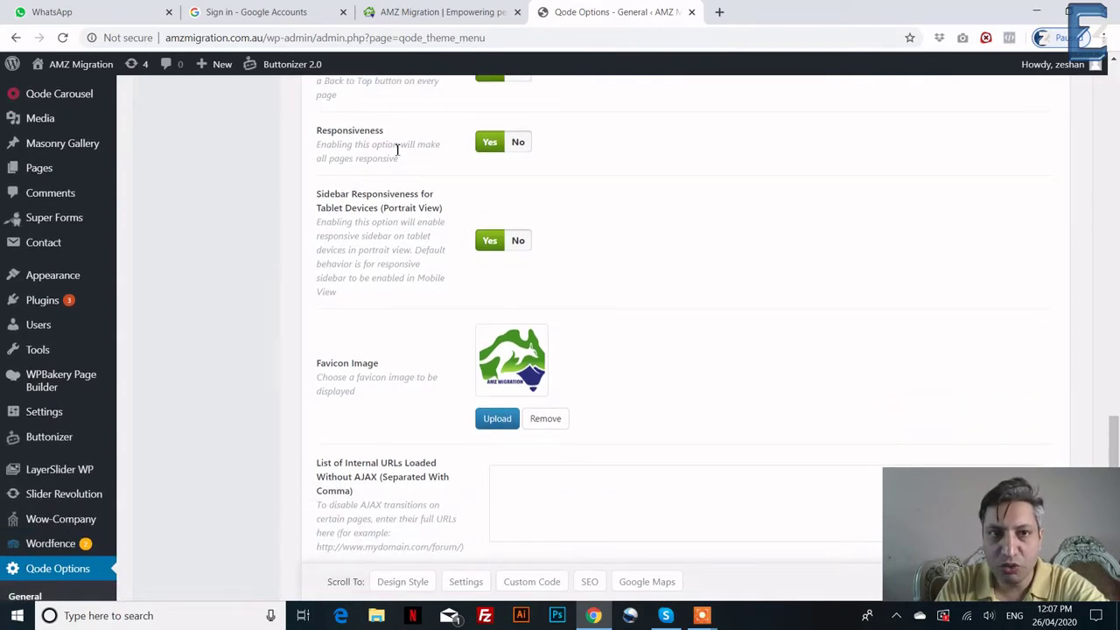
pyautogui.click(408, 13)
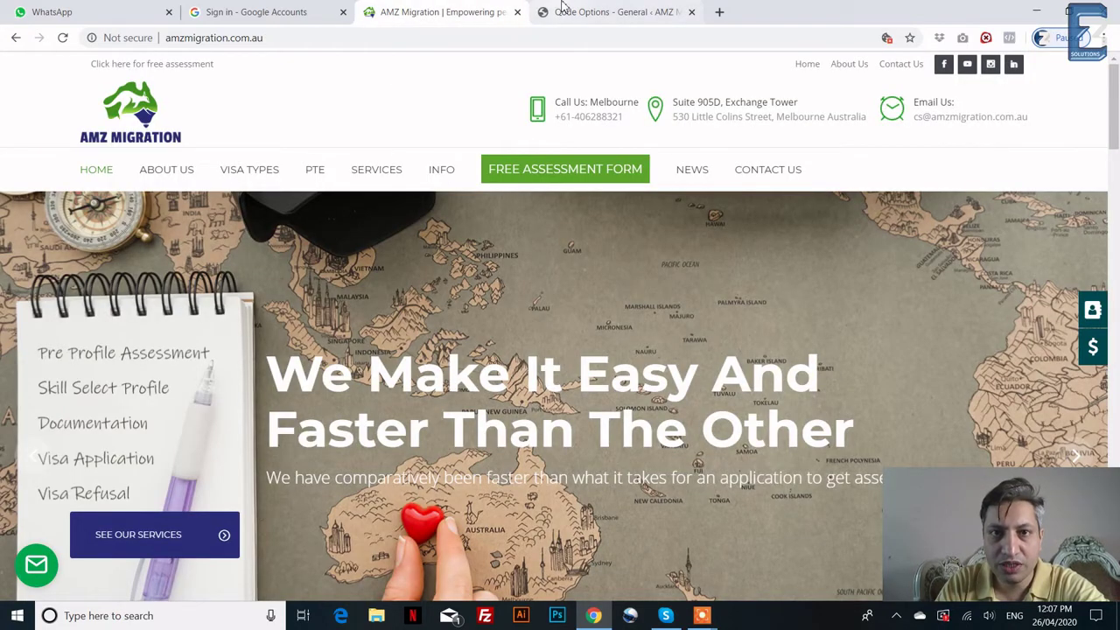
pyautogui.click(560, 10)
# - Examine the Custom CSS rules, the SVG CSS and JS fields, and the SEO settings for Google Analytics, meta keywords and meta description
pyautogui.scroll(-4, 438, 343)
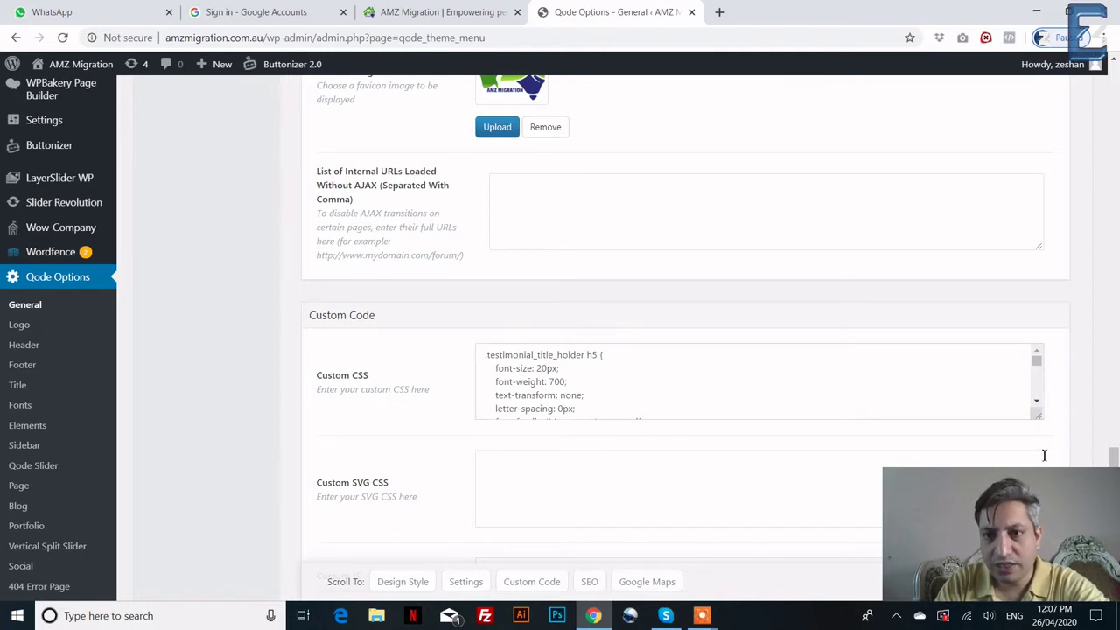
pyautogui.scroll(-5, 791, 409)
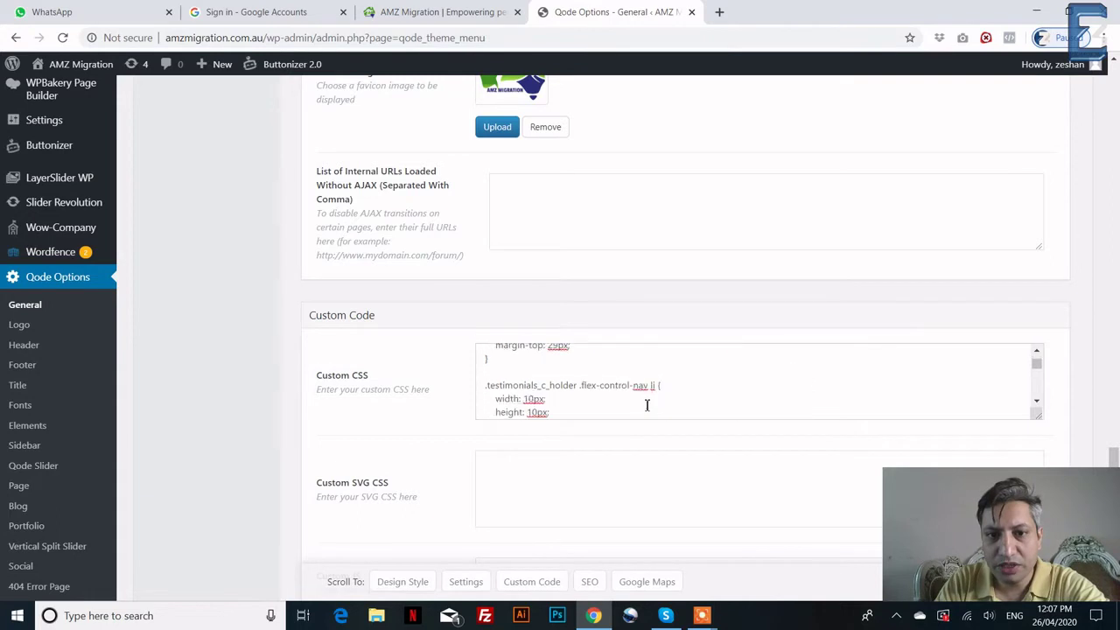
pyautogui.scroll(-6, 647, 403)
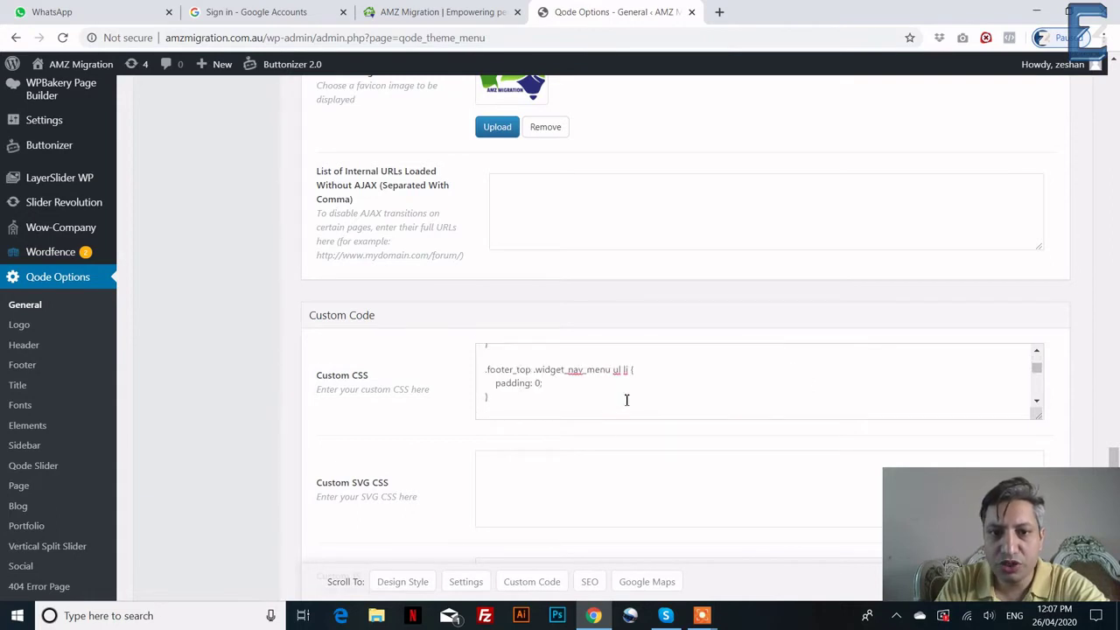
pyautogui.scroll(-4, 604, 382)
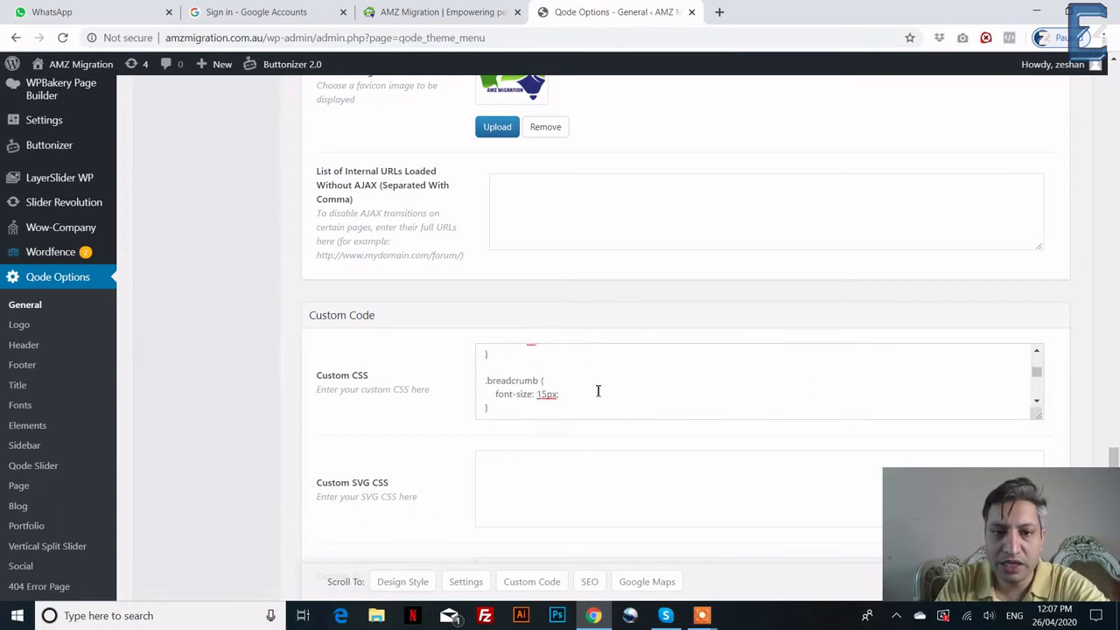
pyautogui.scroll(-1, 468, 417)
pyautogui.scroll(-4, 468, 417)
pyautogui.scroll(4, 457, 410)
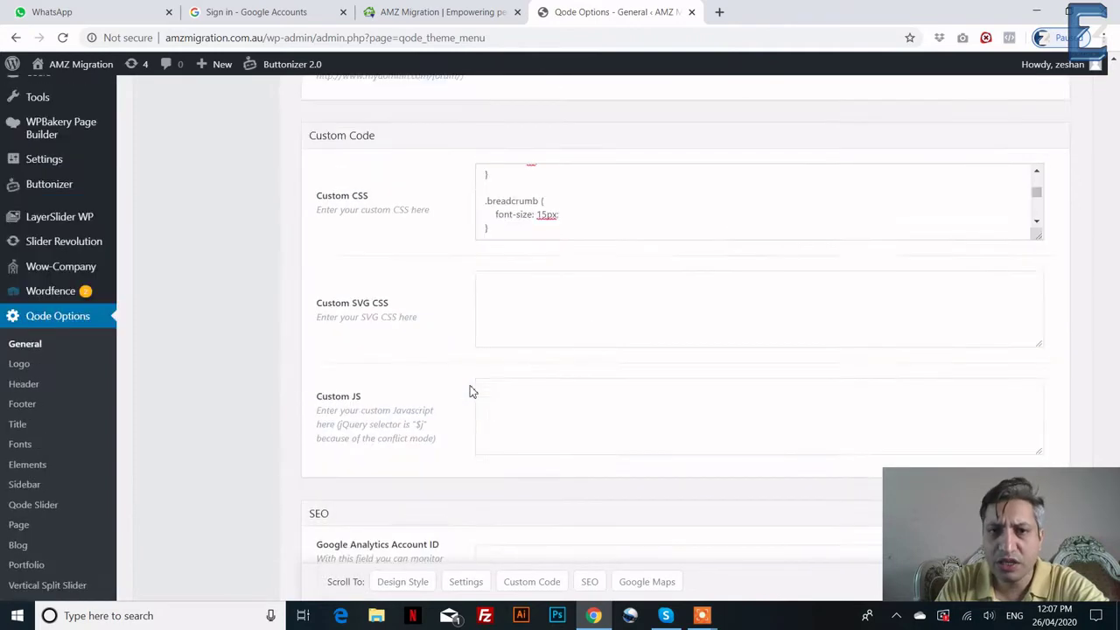
pyautogui.scroll(-3, 470, 391)
pyautogui.scroll(-2, 455, 365)
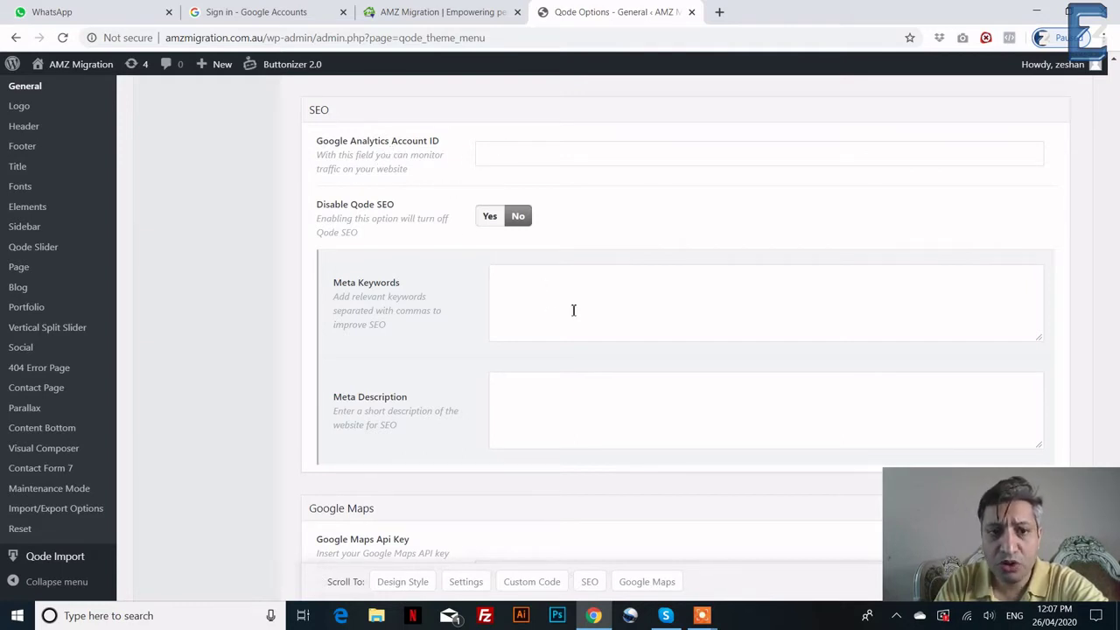
# - Examine the Google Maps API key setting at the end of the General options
pyautogui.scroll(-2, 534, 395)
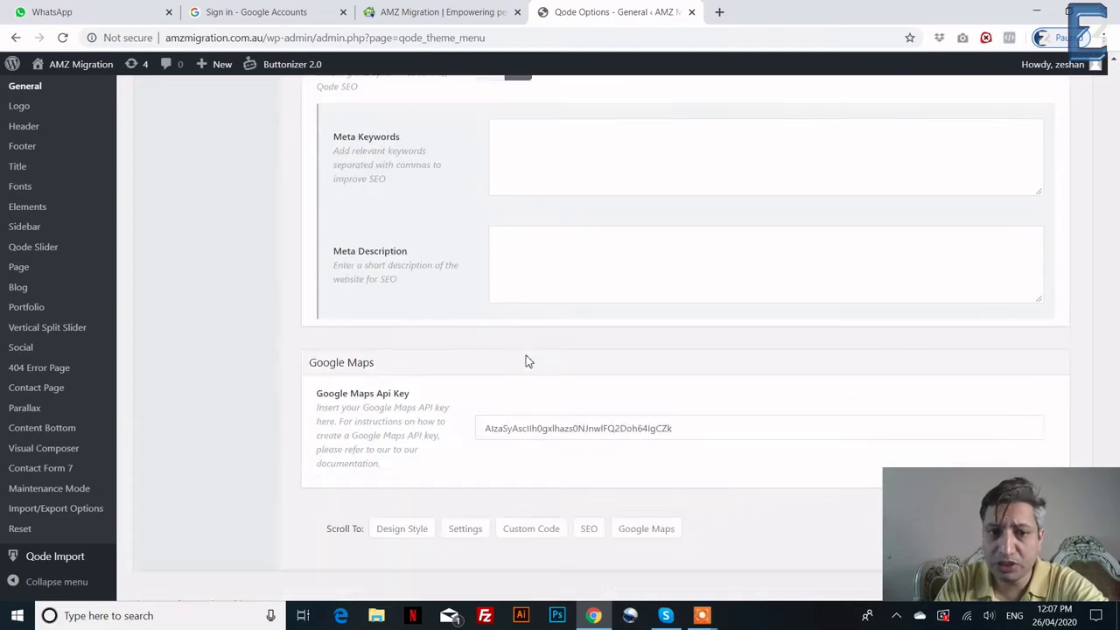
pyautogui.scroll(5, 530, 325)
pyautogui.scroll(10, 508, 301)
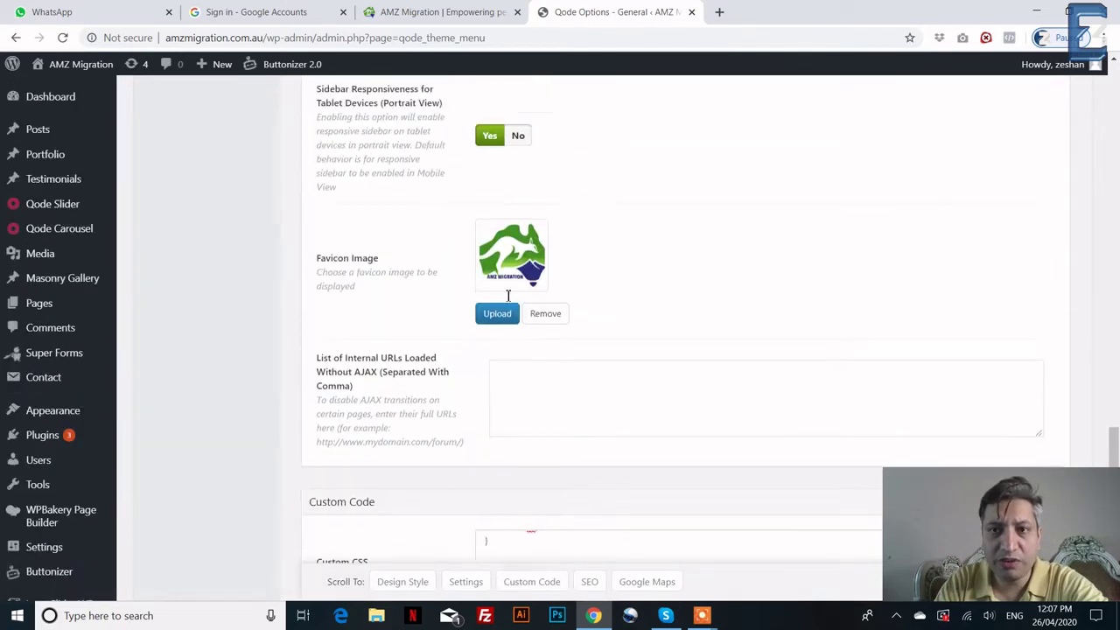
# - Open the Logo options and examine the logo images for each header type and the logo heights for mobile header and devices
pyautogui.moveTo(1114, 390); pyautogui.dragTo(1114, 97)
pyautogui.scroll(-2, 573, 392)
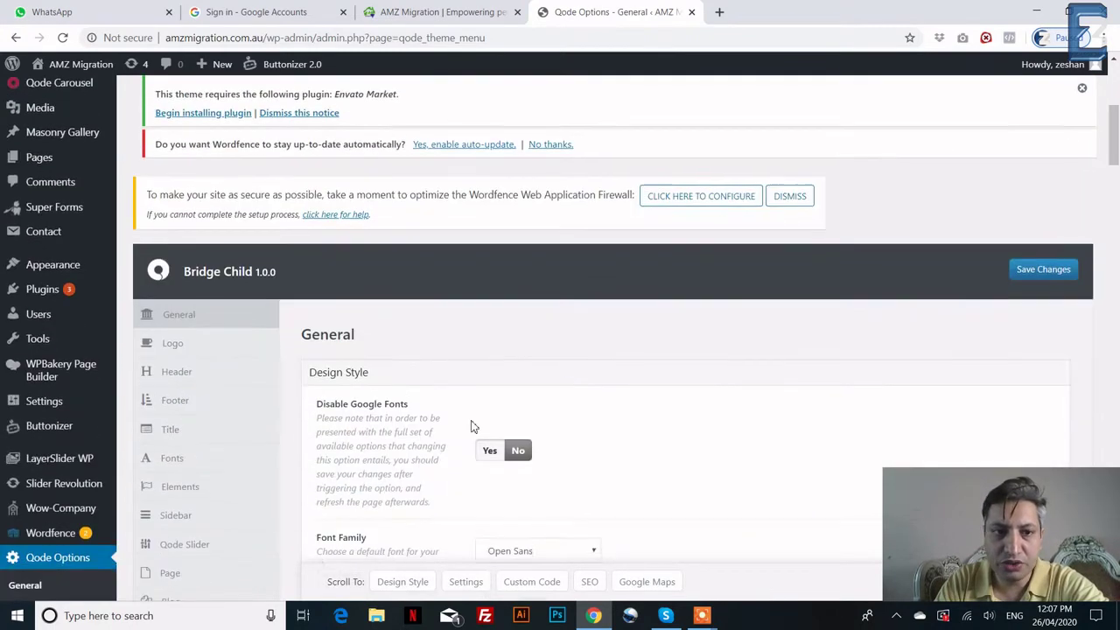
pyautogui.click(222, 340)
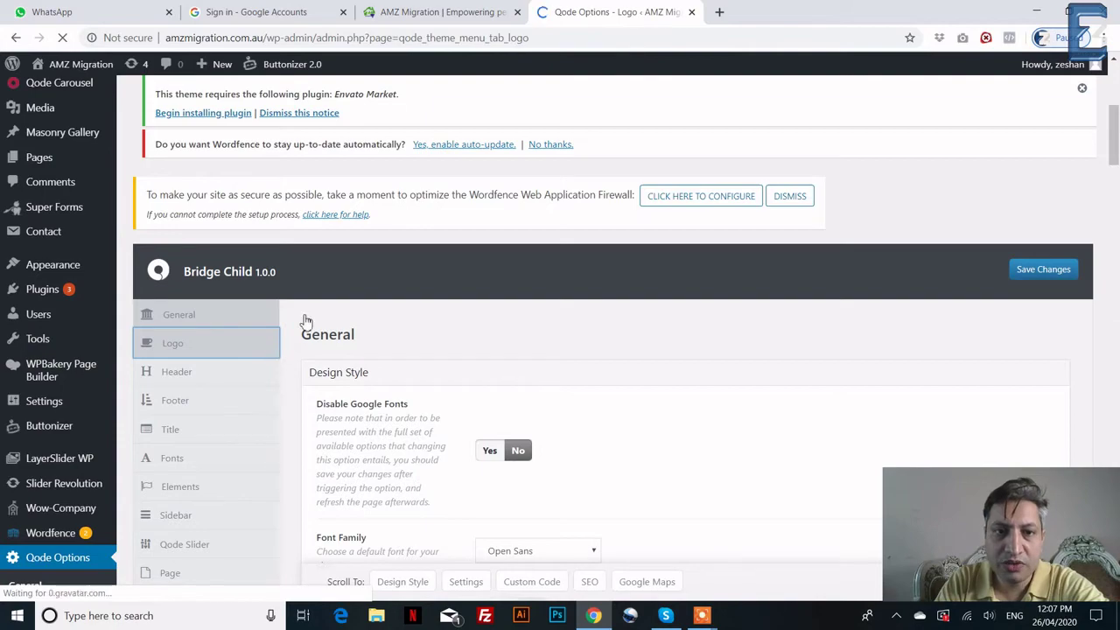
pyautogui.scroll(-3, 317, 306)
pyautogui.scroll(-5, 318, 306)
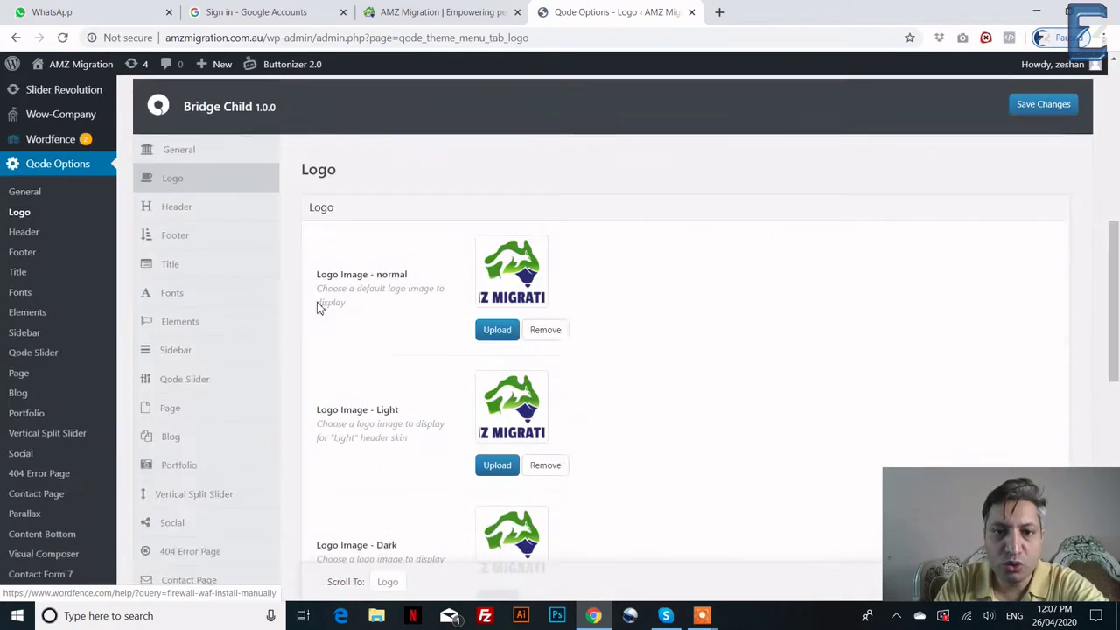
pyautogui.scroll(-7, 368, 264)
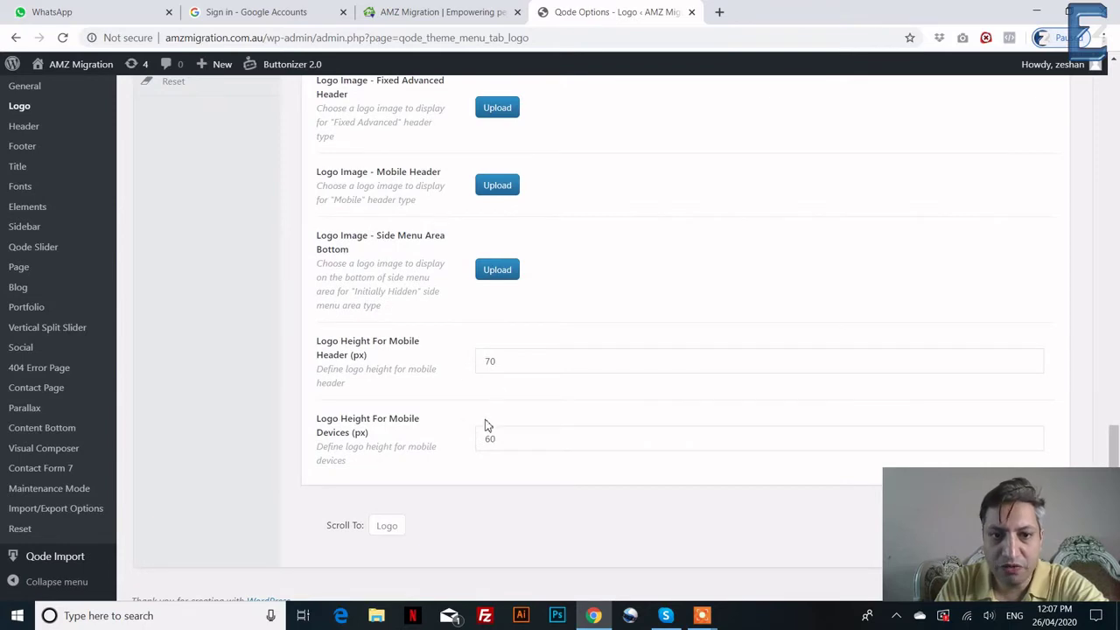
pyautogui.scroll(3, 309, 317)
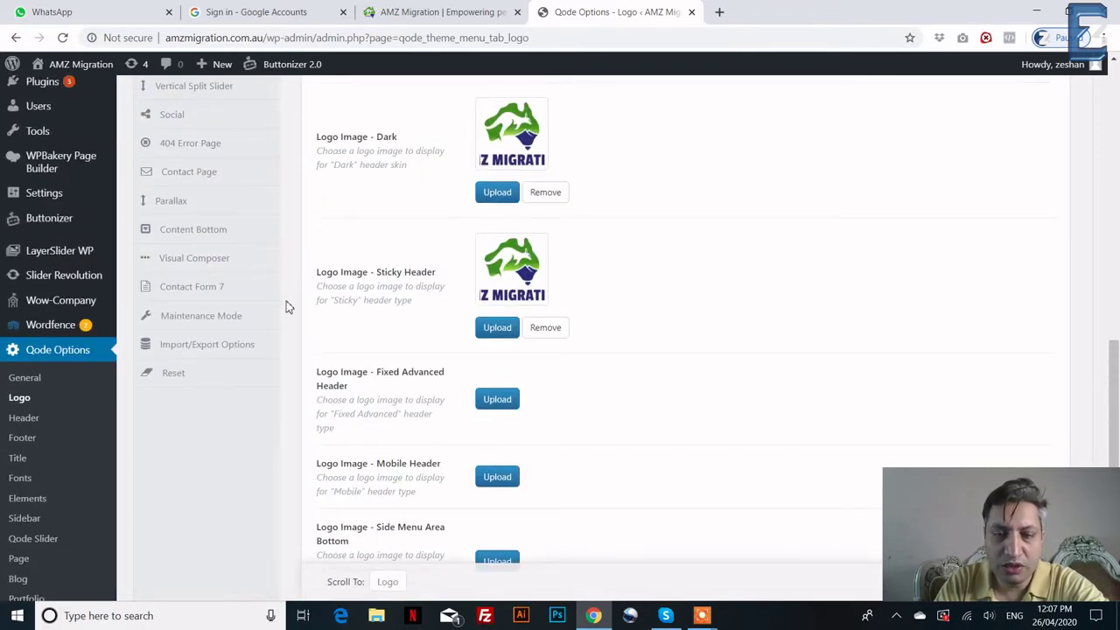
pyautogui.scroll(-3, 289, 306)
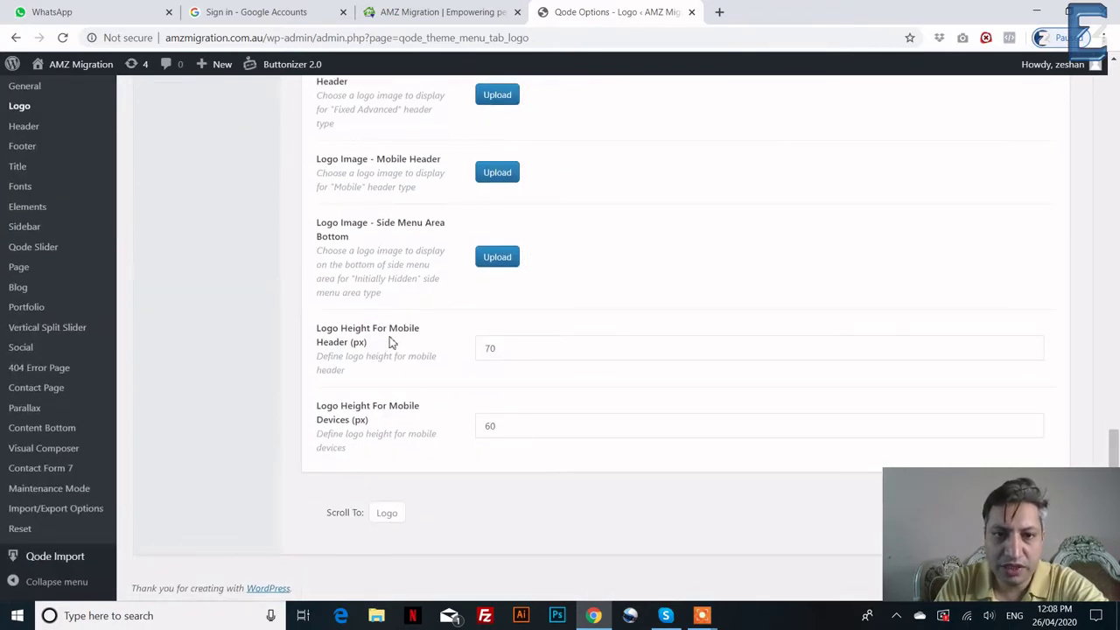
pyautogui.scroll(7, 391, 342)
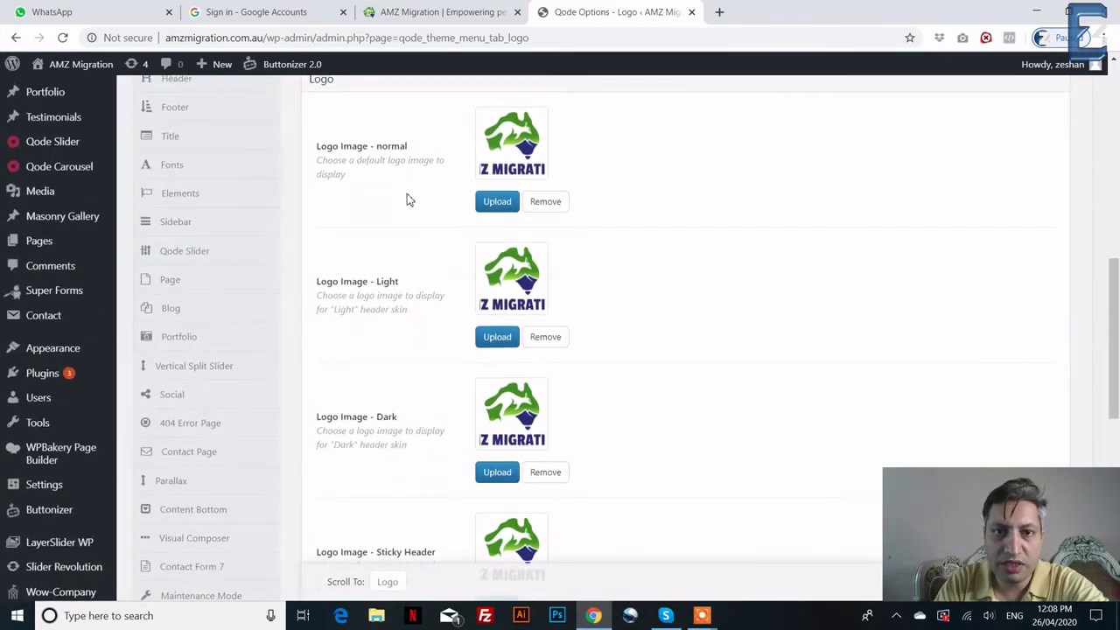
pyautogui.scroll(2, 429, 262)
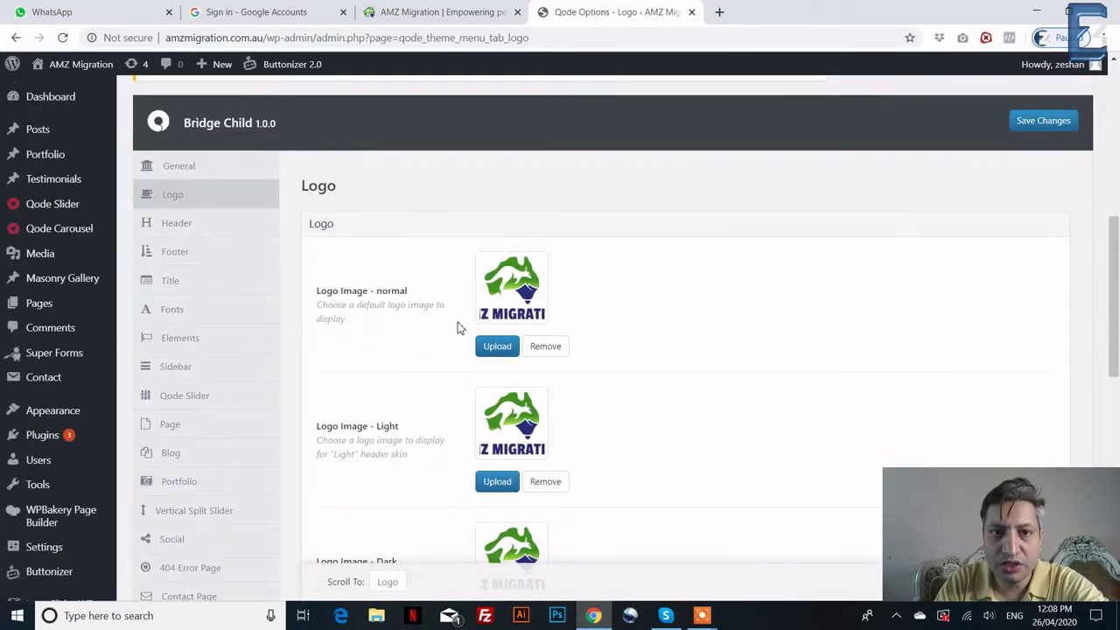
# - Open the Header options, view the live AMZ Migration site's header, and examine the Switch to Left Menu setting
pyautogui.click(206, 230)
pyautogui.click(407, 11)
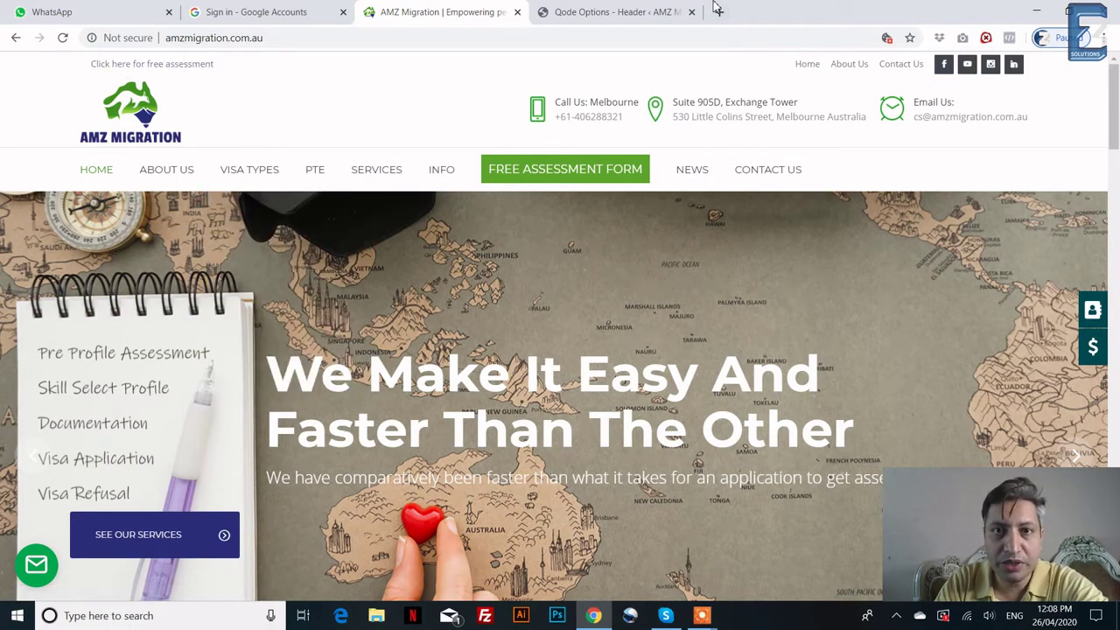
pyautogui.click(603, 11)
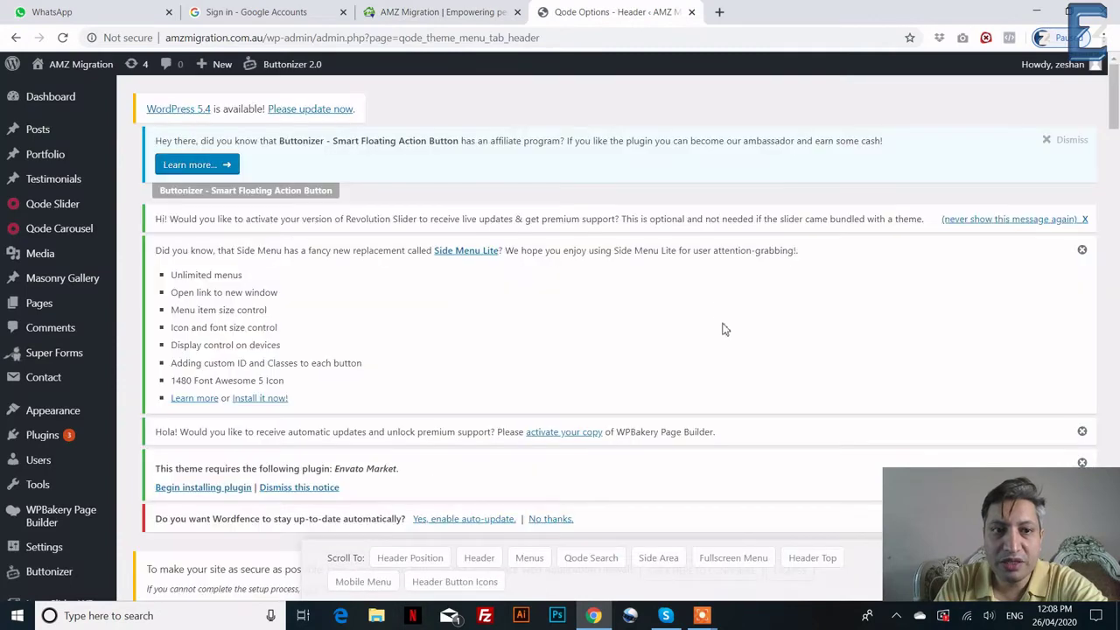
pyautogui.scroll(-8, 683, 297)
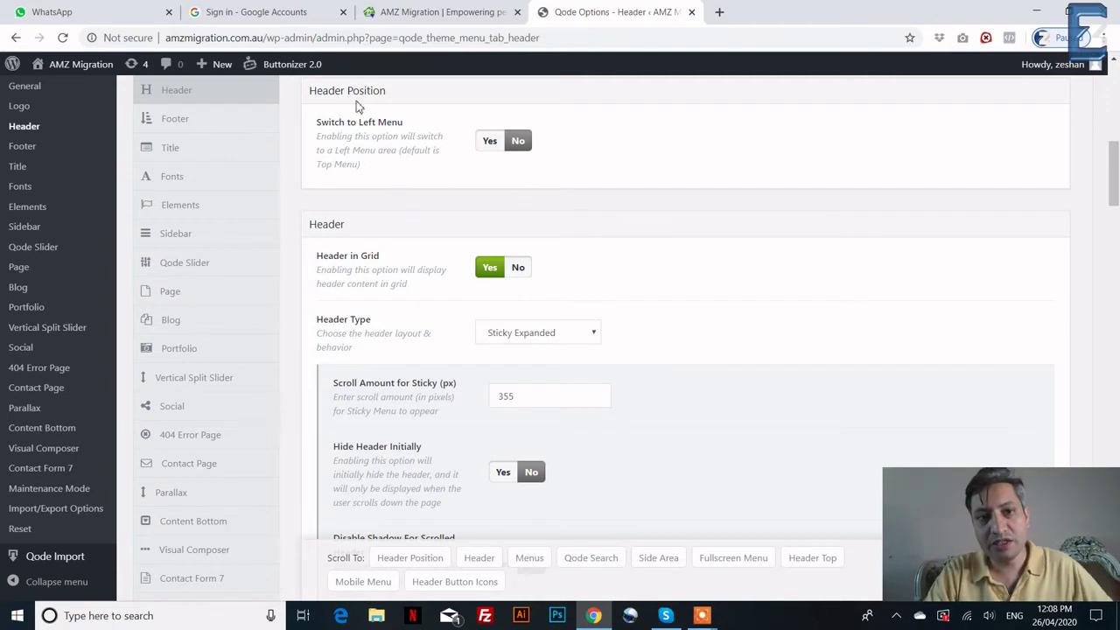
pyautogui.scroll(3, 359, 114)
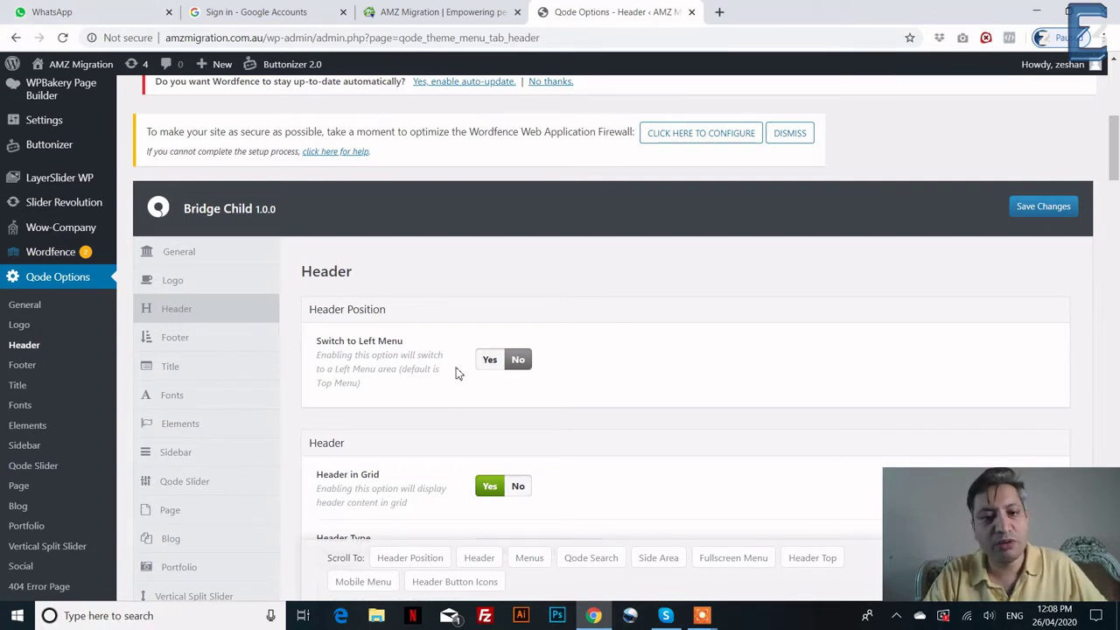
# - Examine the header's grid, type, sticky scroll amount, height, skin, background color, transparency, bottom border and sticky mobile settings
pyautogui.scroll(-3, 455, 373)
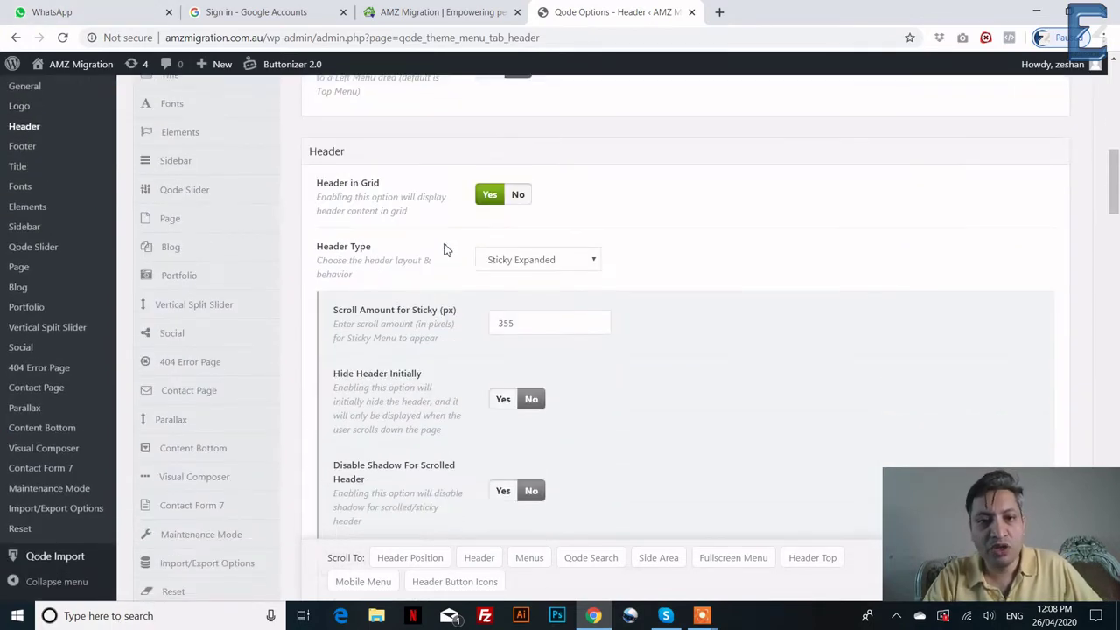
pyautogui.scroll(-2, 444, 250)
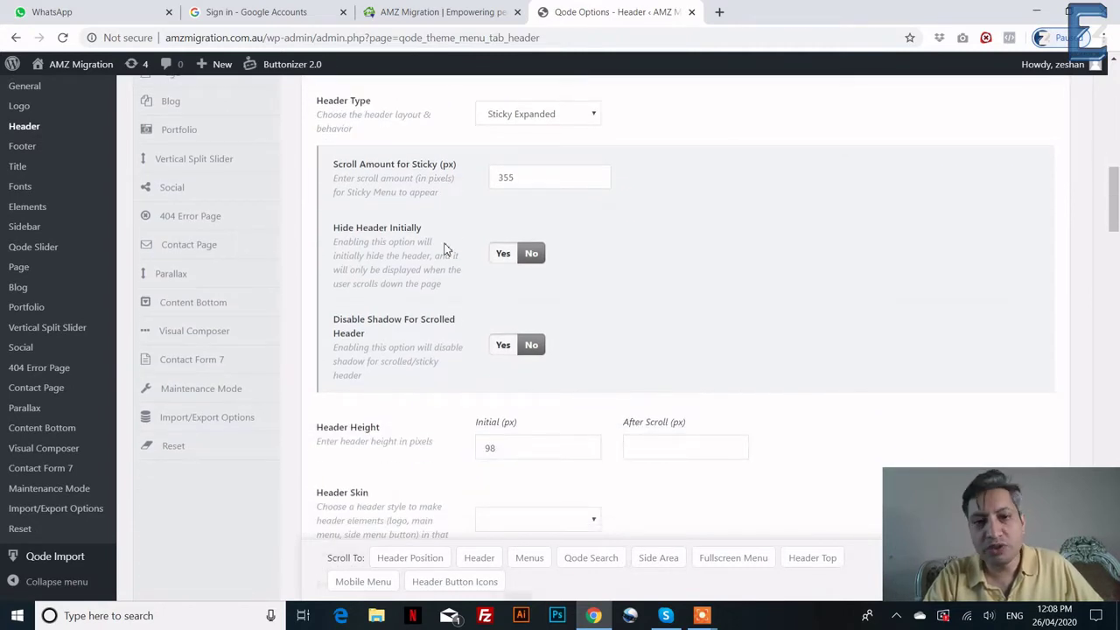
pyautogui.scroll(-1, 446, 250)
pyautogui.scroll(-3, 509, 376)
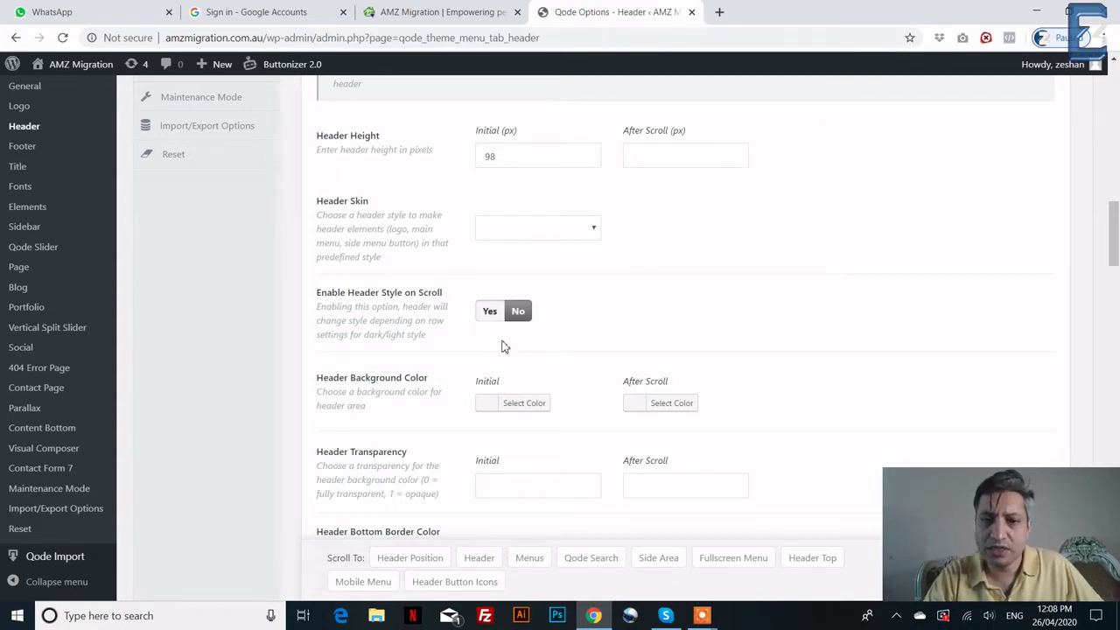
pyautogui.scroll(-3, 665, 350)
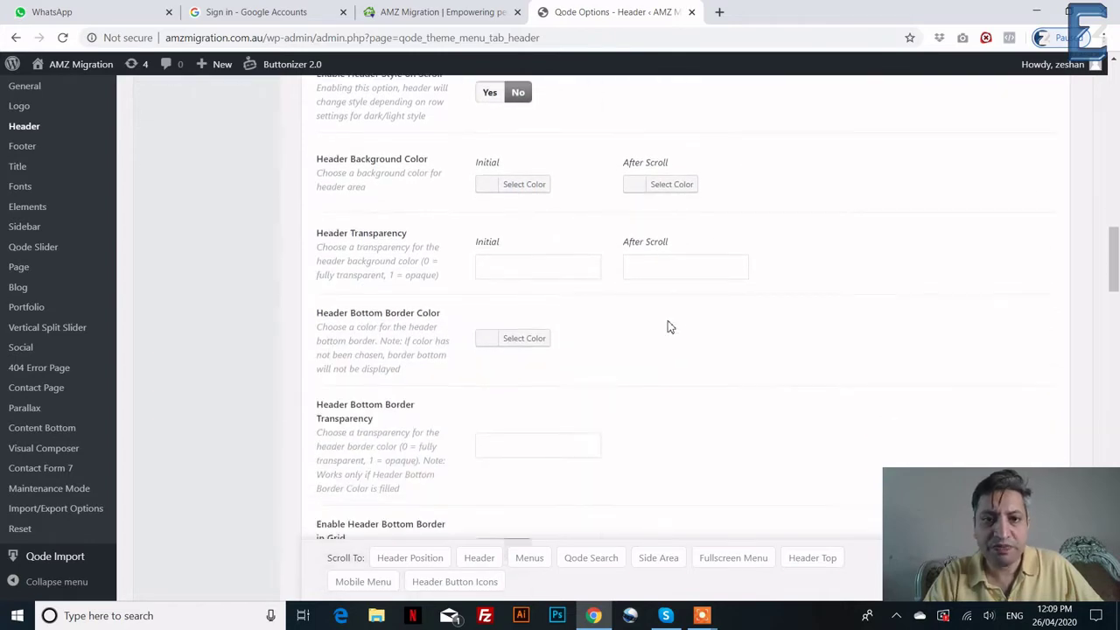
pyautogui.scroll(-2, 663, 310)
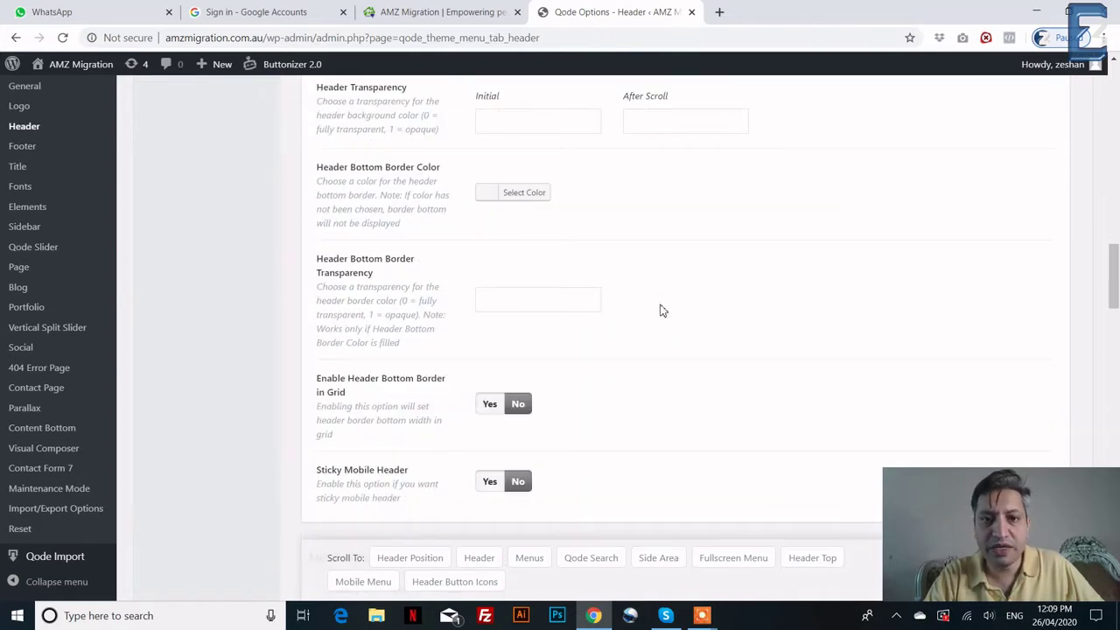
# - Examine the Menus settings for dropdown separators, borders and background, and compare them with the live AMZ Migration site's menu
pyautogui.scroll(-5, 662, 311)
pyautogui.scroll(-2, 575, 306)
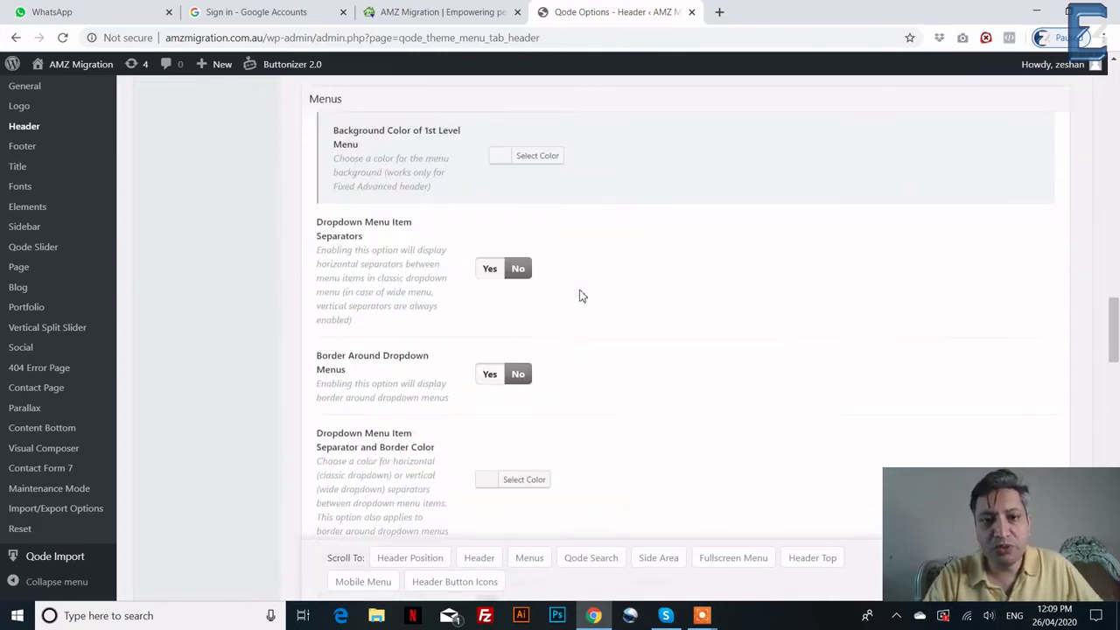
pyautogui.scroll(-3, 582, 296)
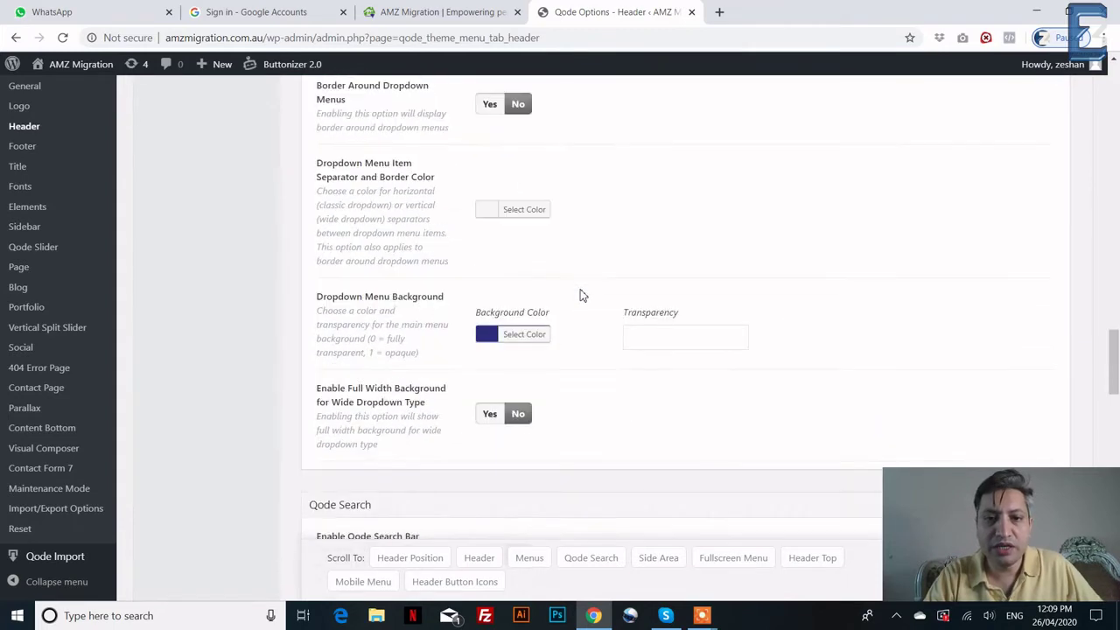
pyautogui.click(437, 12)
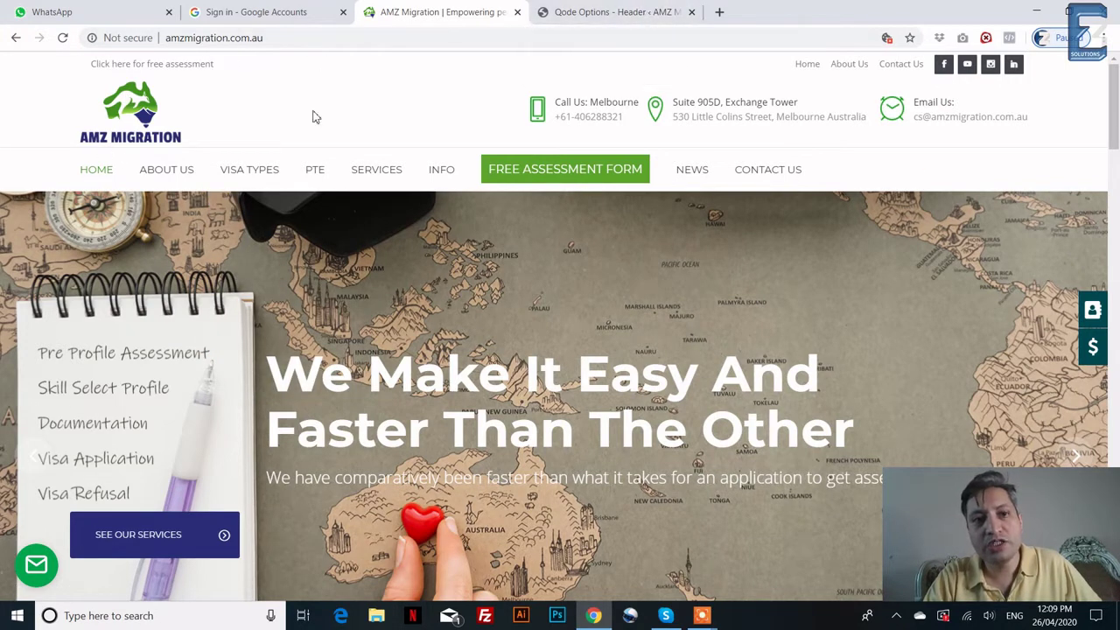
pyautogui.click(618, 11)
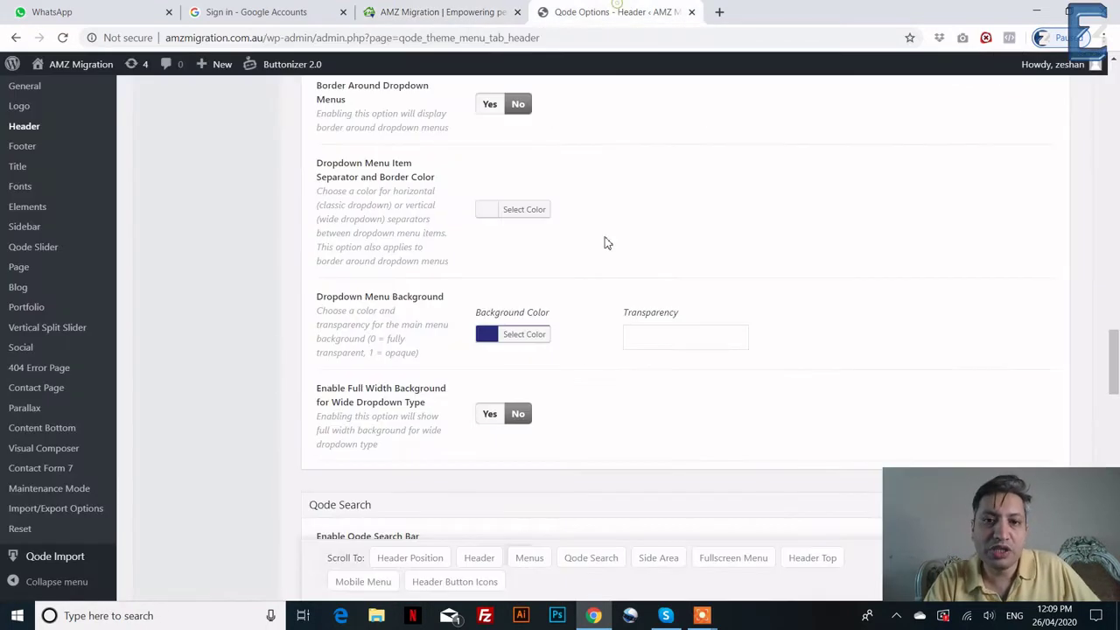
# - Examine the Qode Search, Side Area, Fullscreen Menu, Header Top, Mobile Menu and Header Button Icons settings
pyautogui.scroll(-3, 595, 293)
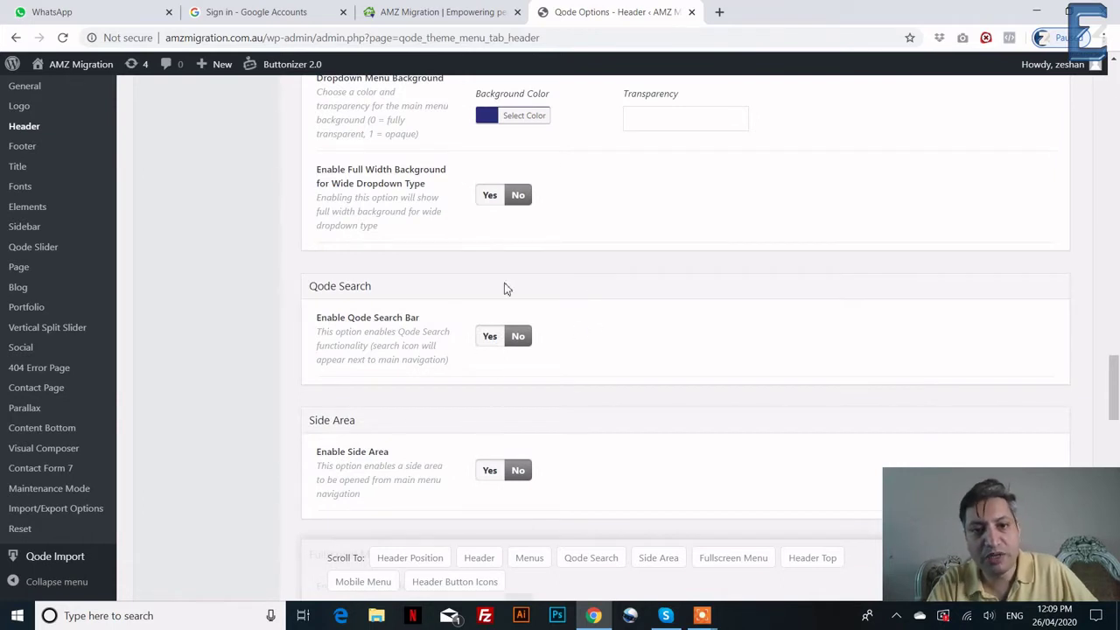
pyautogui.scroll(-3, 488, 390)
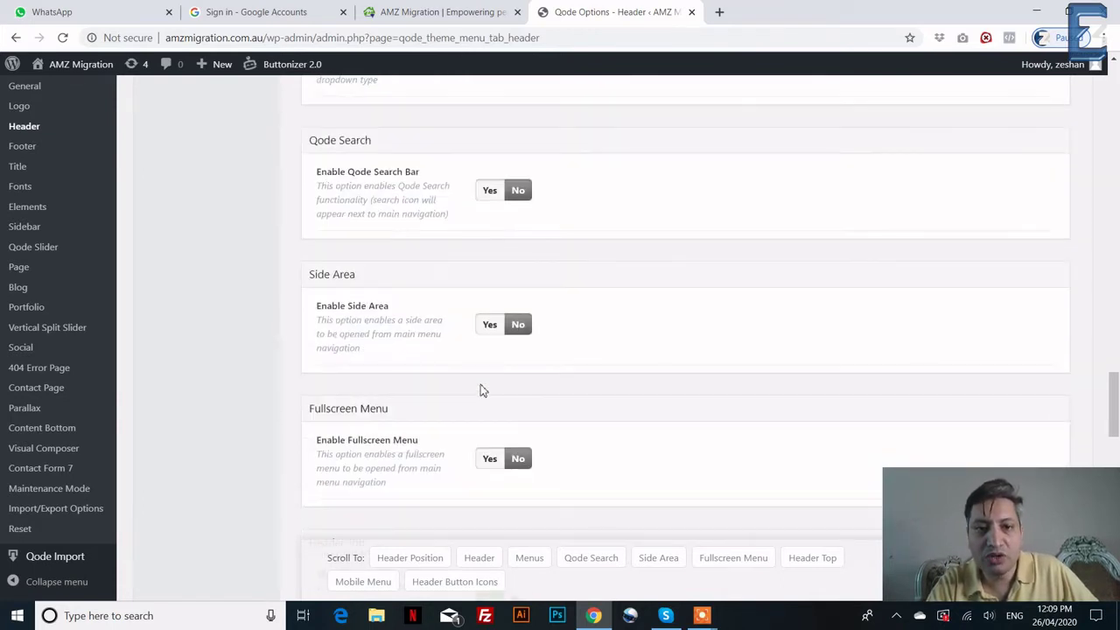
pyautogui.scroll(-4, 490, 350)
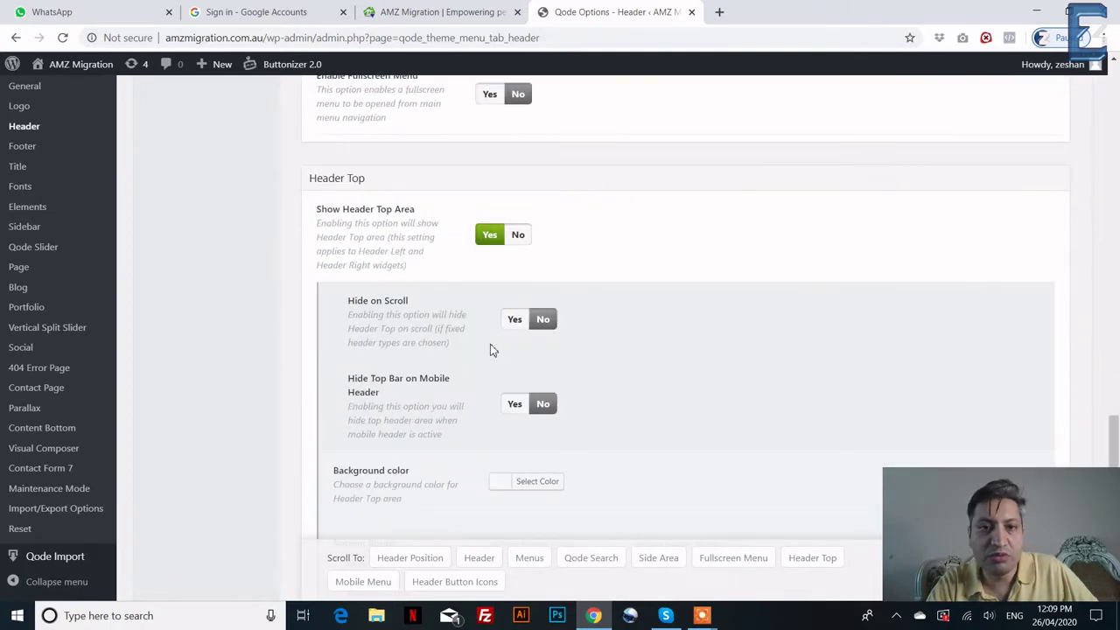
pyautogui.scroll(-7, 506, 259)
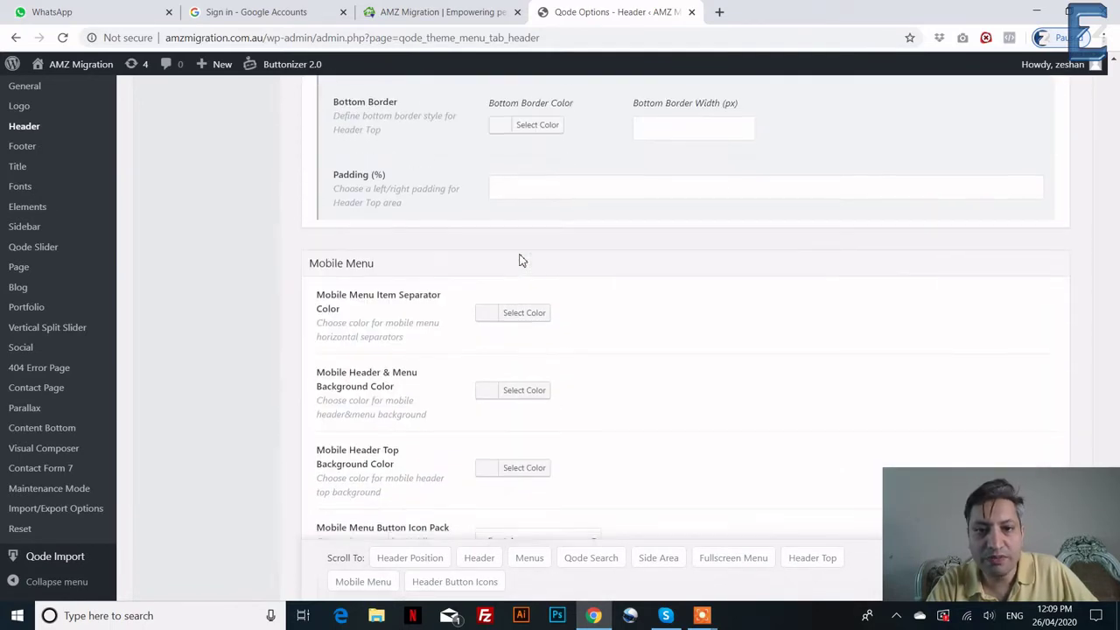
pyautogui.scroll(-2, 520, 259)
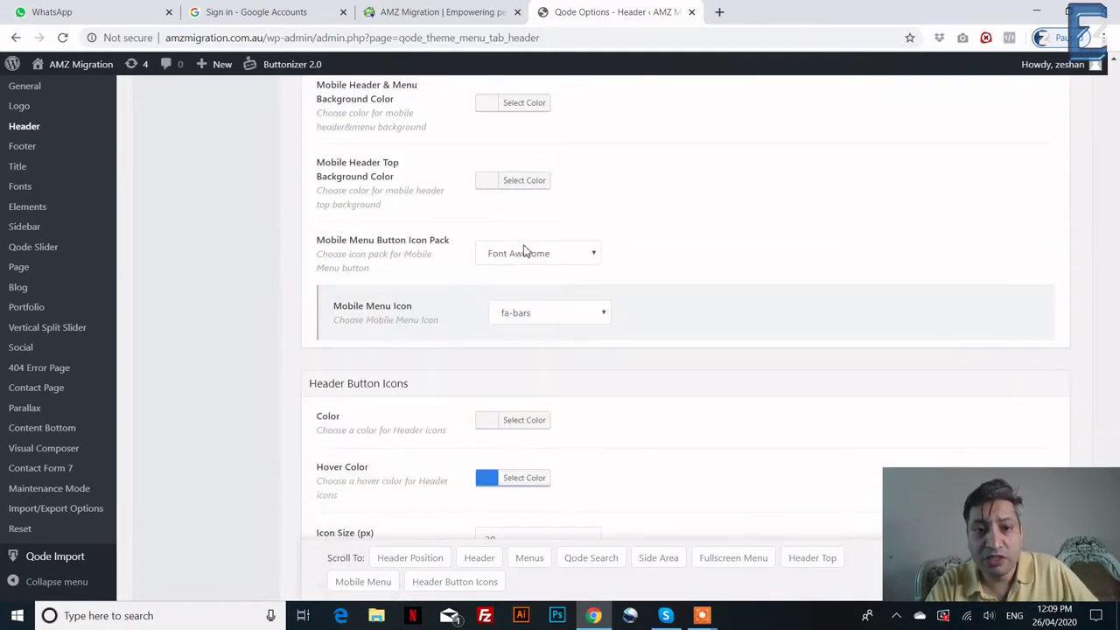
pyautogui.scroll(-3, 524, 251)
# - Open the Footer options, and examine the footer columns and copyright line on the live AMZ Migration site
pyautogui.scroll(20, 647, 276)
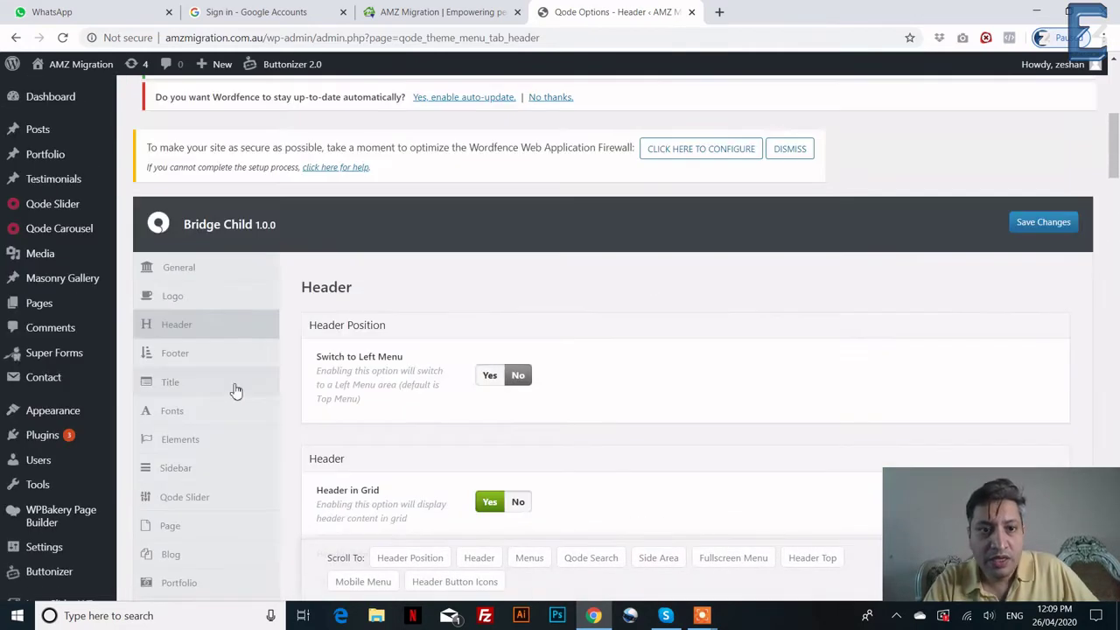
pyautogui.click(200, 354)
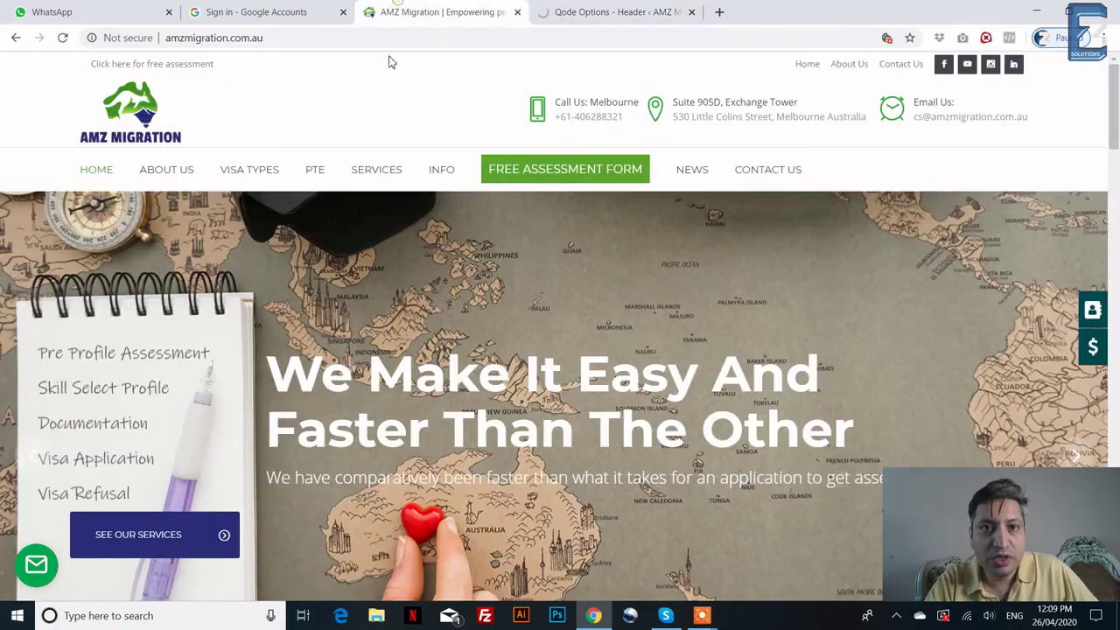
pyautogui.click(401, 10)
pyautogui.scroll(-5, 520, 514)
pyautogui.scroll(-8, 522, 520)
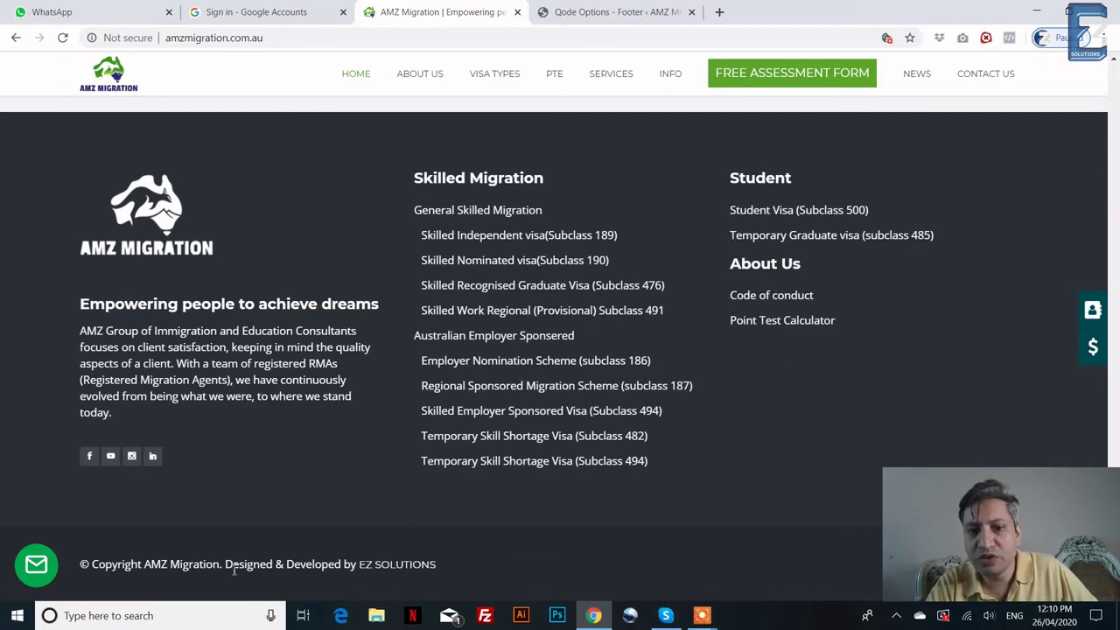
pyautogui.scroll(1, 538, 313)
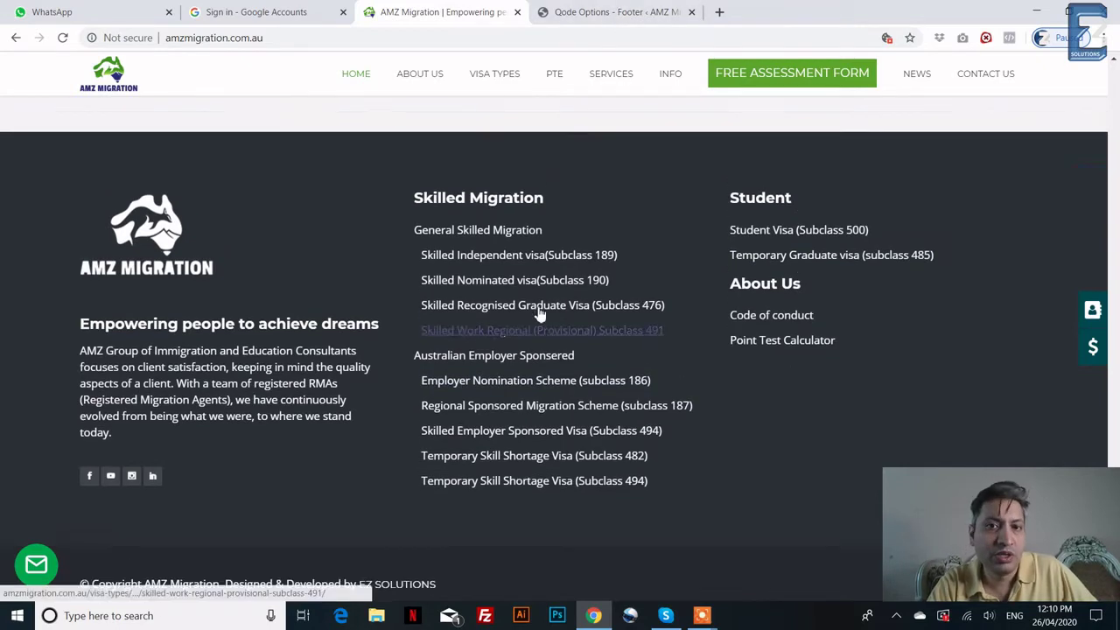
pyautogui.scroll(-2, 538, 314)
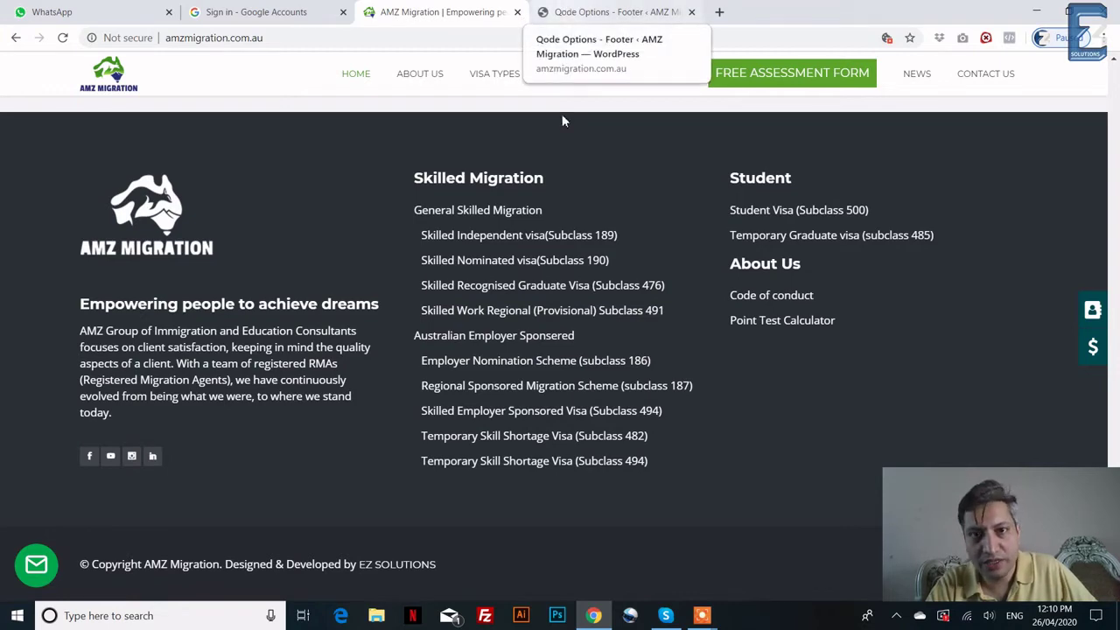
pyautogui.scroll(3, 537, 165)
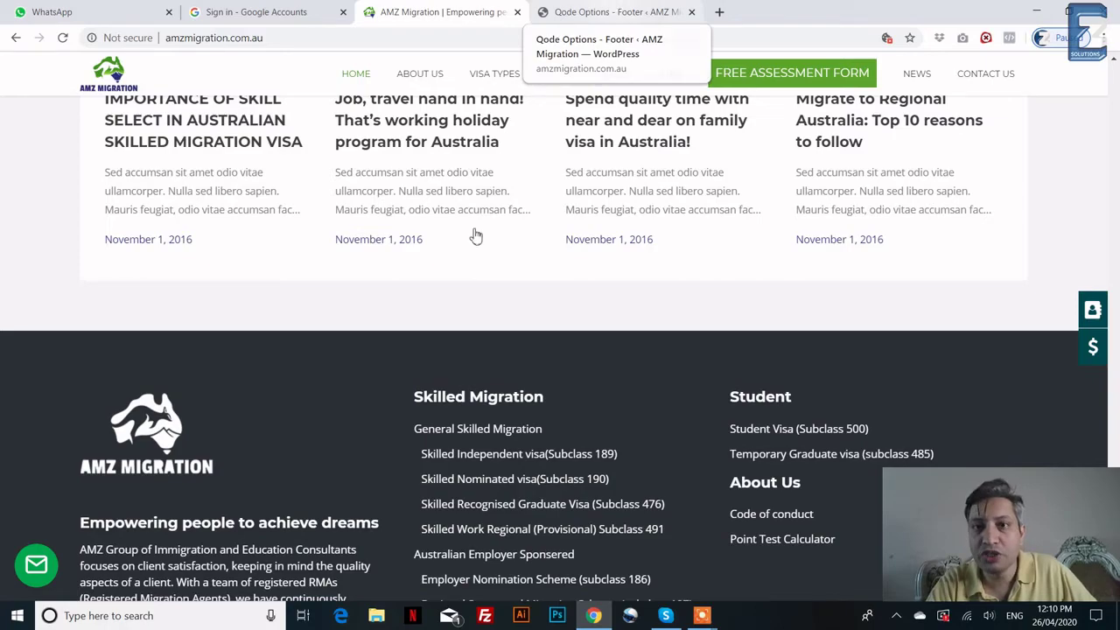
pyautogui.scroll(20, 473, 233)
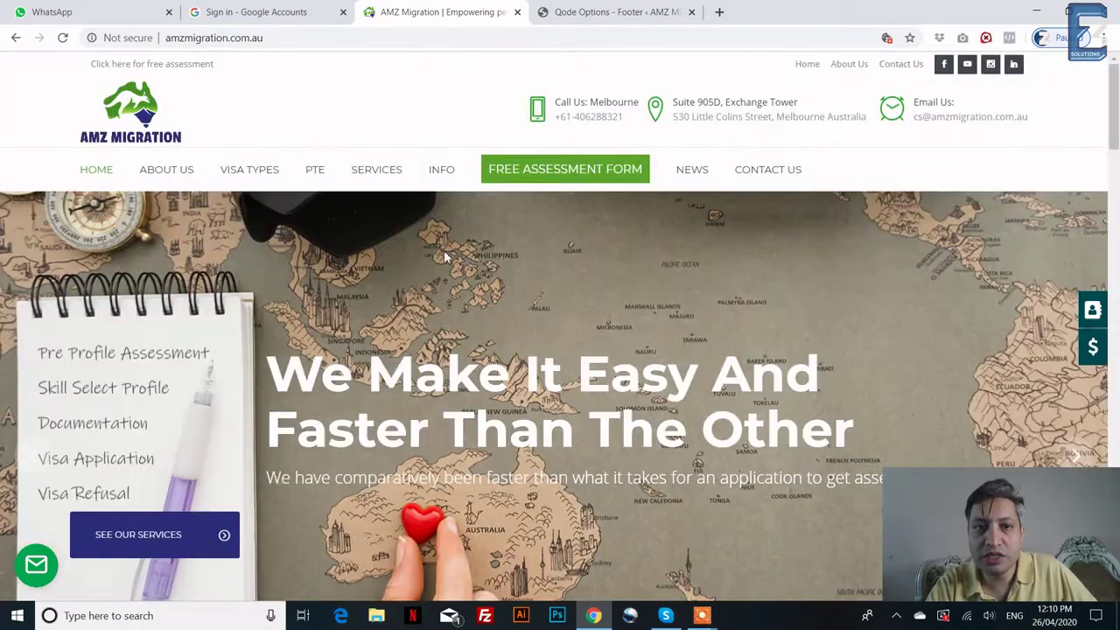
# - Open the About Us page of the live AMZ Migration site and examine its footer columns and copyright line
pyautogui.click(173, 179)
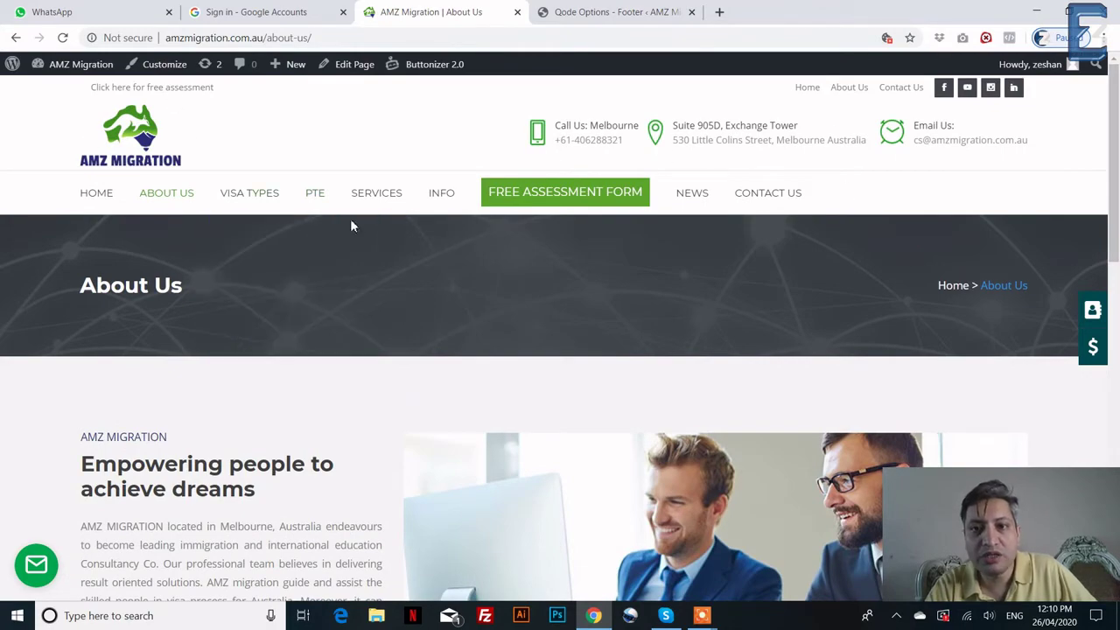
pyautogui.scroll(-15, 725, 150)
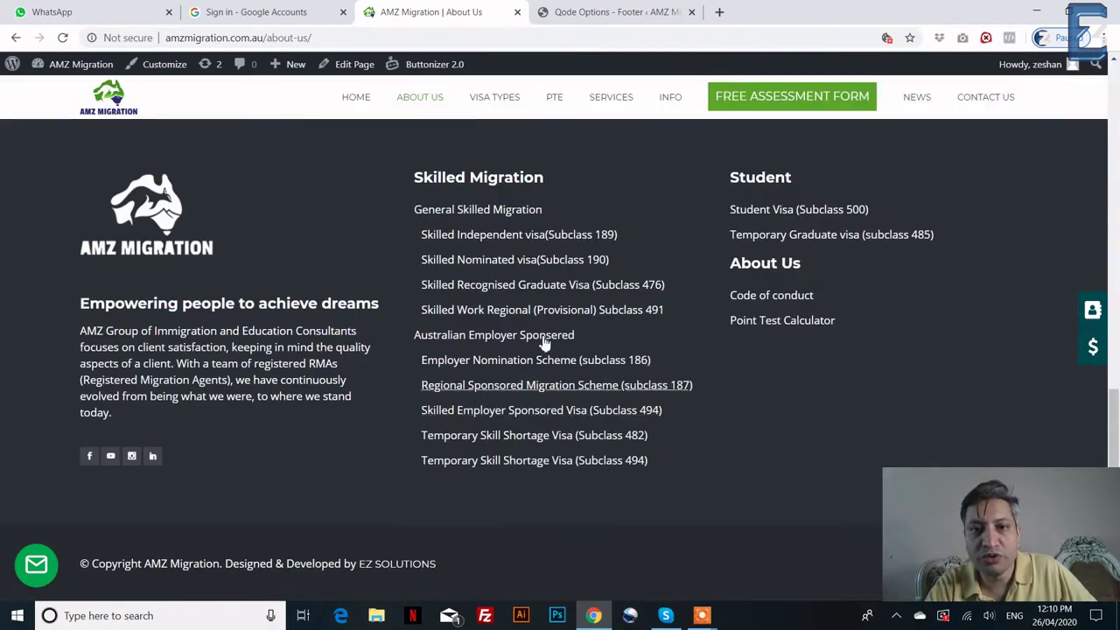
pyautogui.scroll(10, 545, 342)
pyautogui.scroll(5, 235, 156)
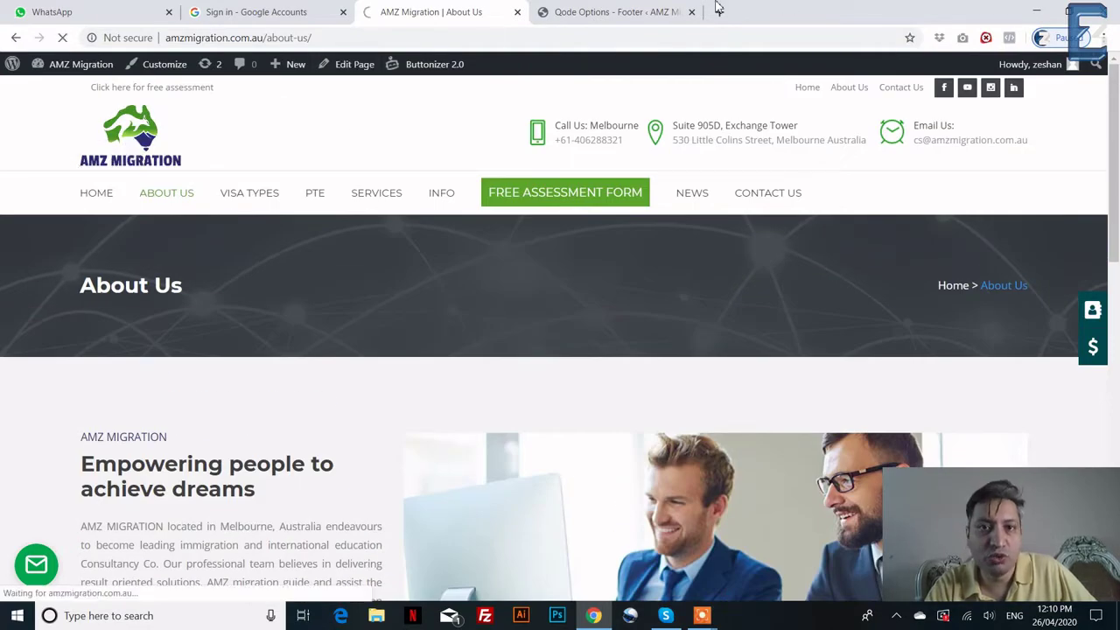
# - Examine the Footer options for top columns, alignments, colors, background image, border, padding, angled footer and footer bottom
pyautogui.click(628, 10)
pyautogui.scroll(-8, 517, 391)
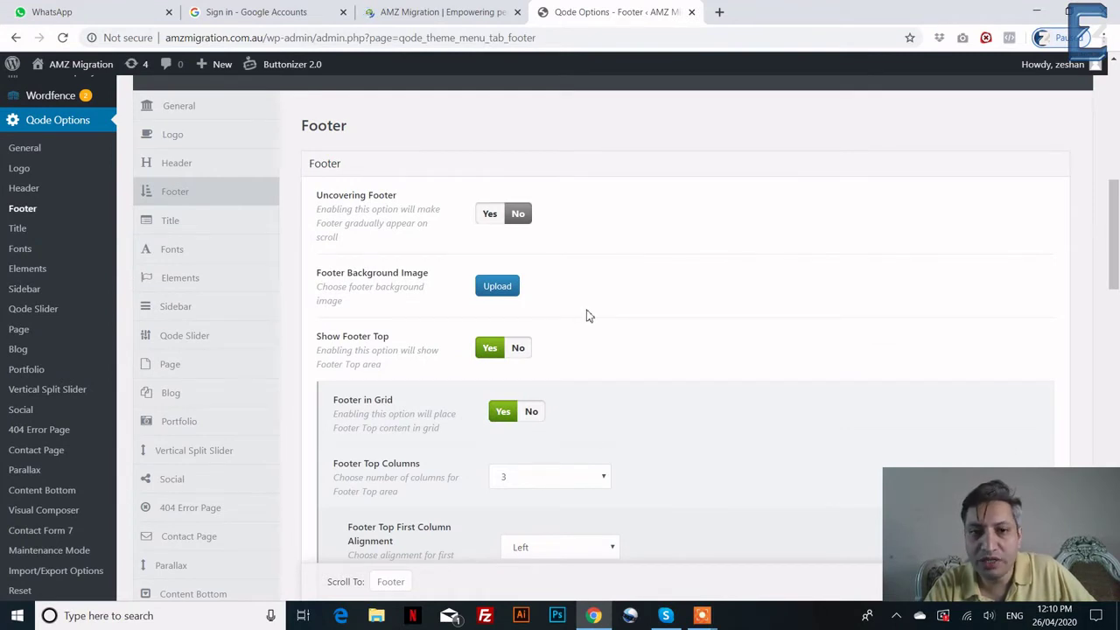
pyautogui.scroll(-3, 638, 310)
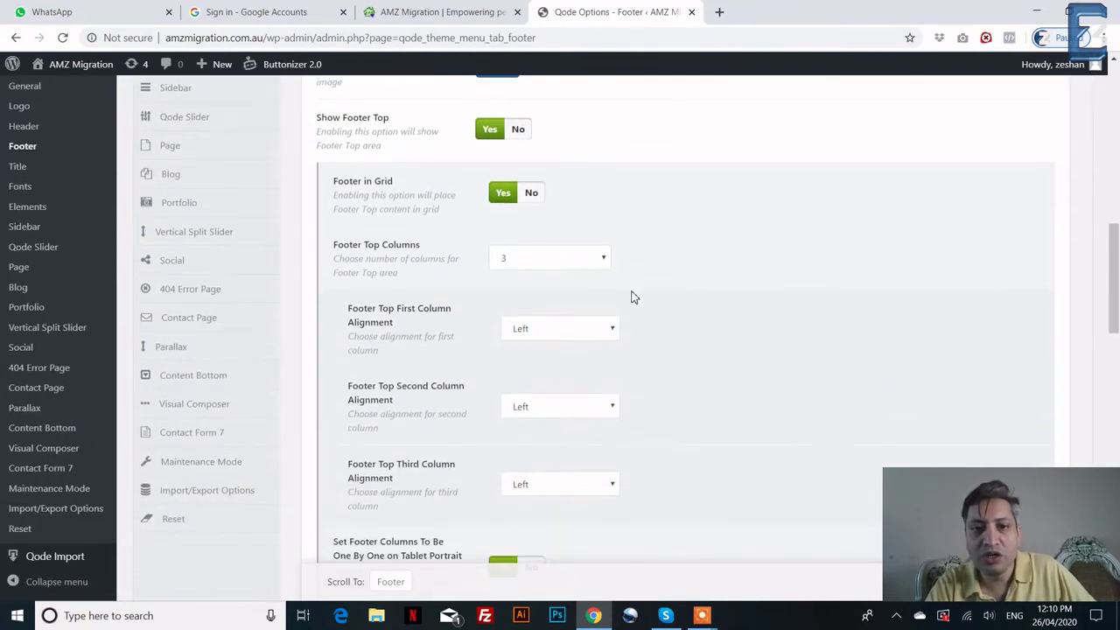
pyautogui.scroll(-2, 634, 288)
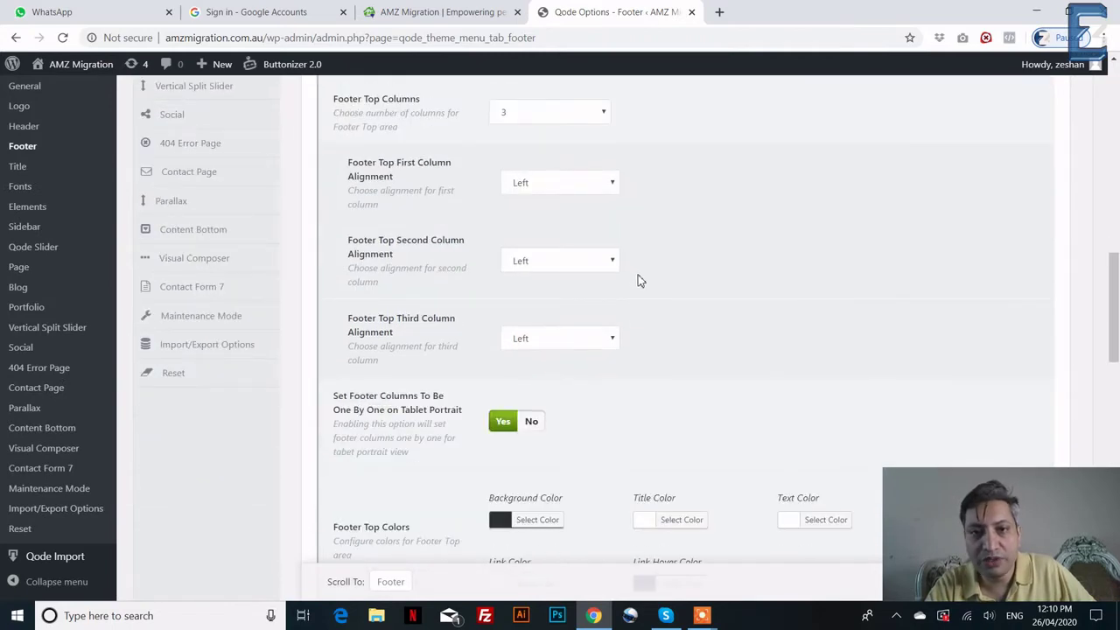
pyautogui.scroll(-4, 643, 273)
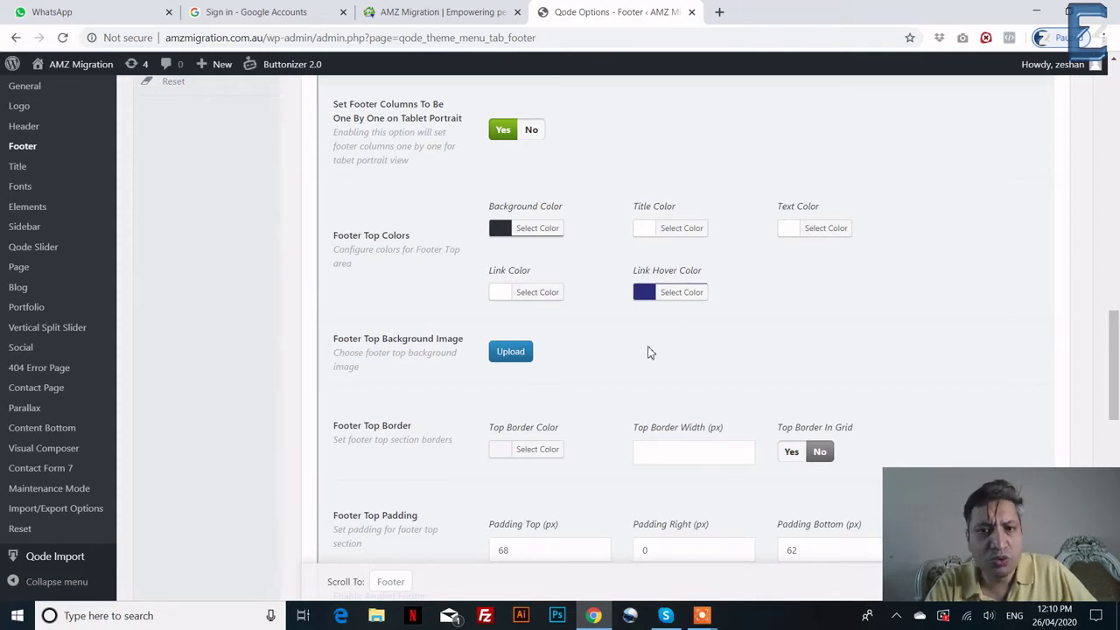
pyautogui.scroll(-2, 635, 348)
pyautogui.scroll(-10, 635, 350)
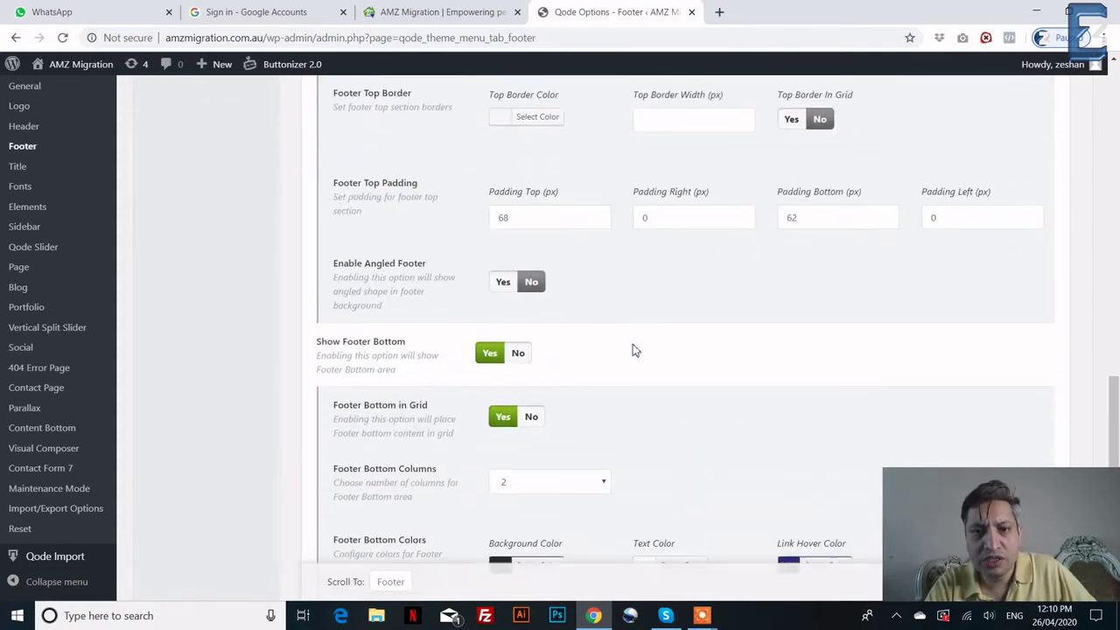
pyautogui.scroll(15, 632, 350)
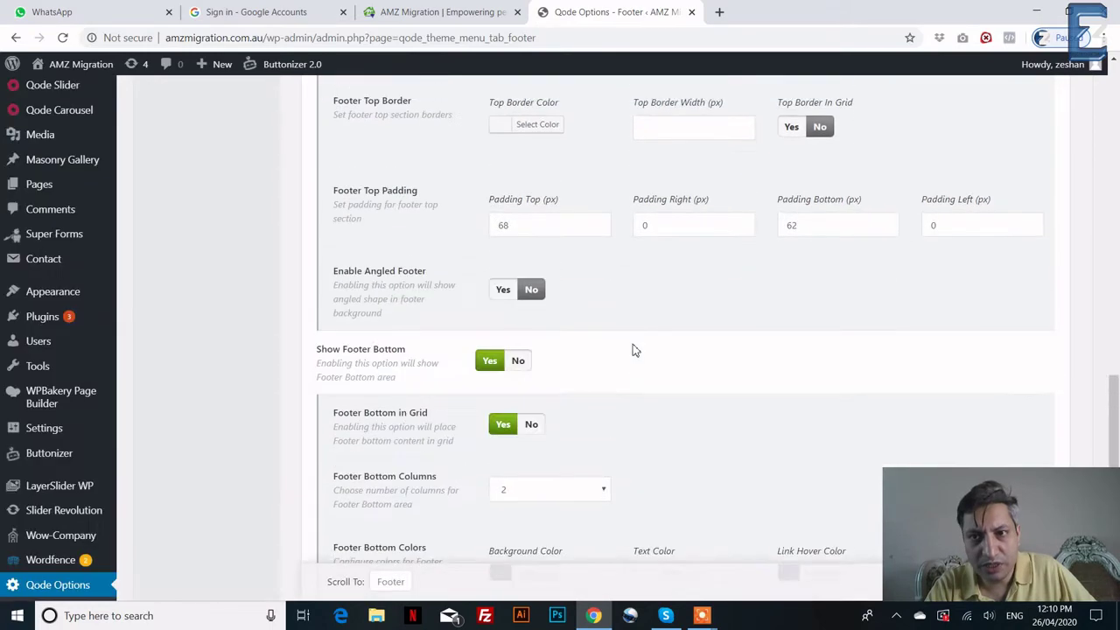
pyautogui.scroll(-3, 636, 350)
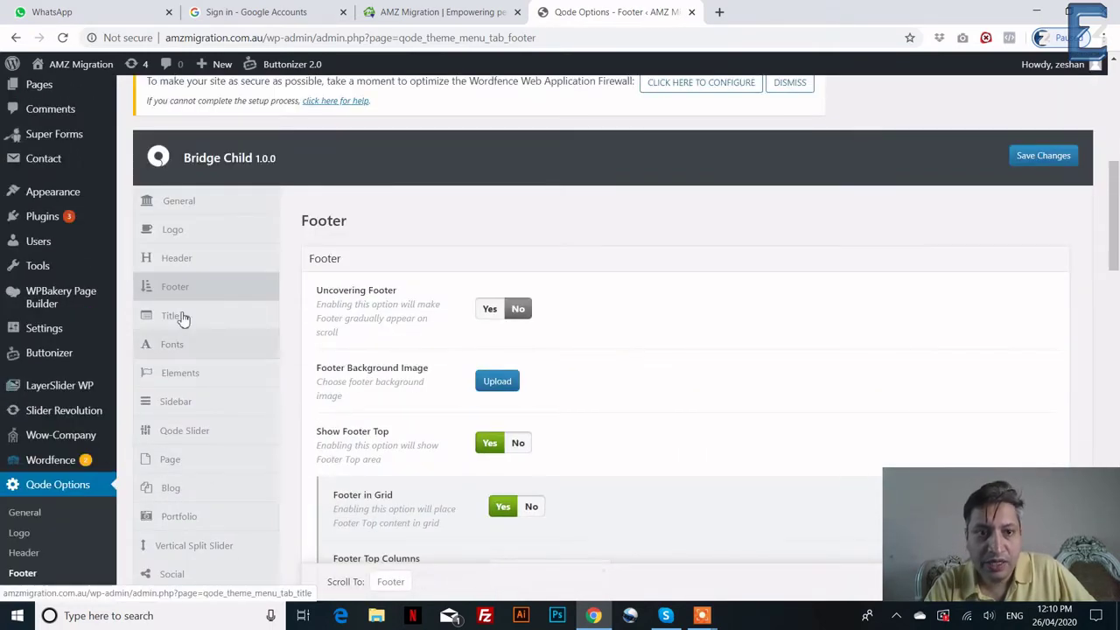
# - Open the Title options, and highlight the "About Us" title text on the live site's About Us page
pyautogui.click(249, 315)
pyautogui.click(455, 11)
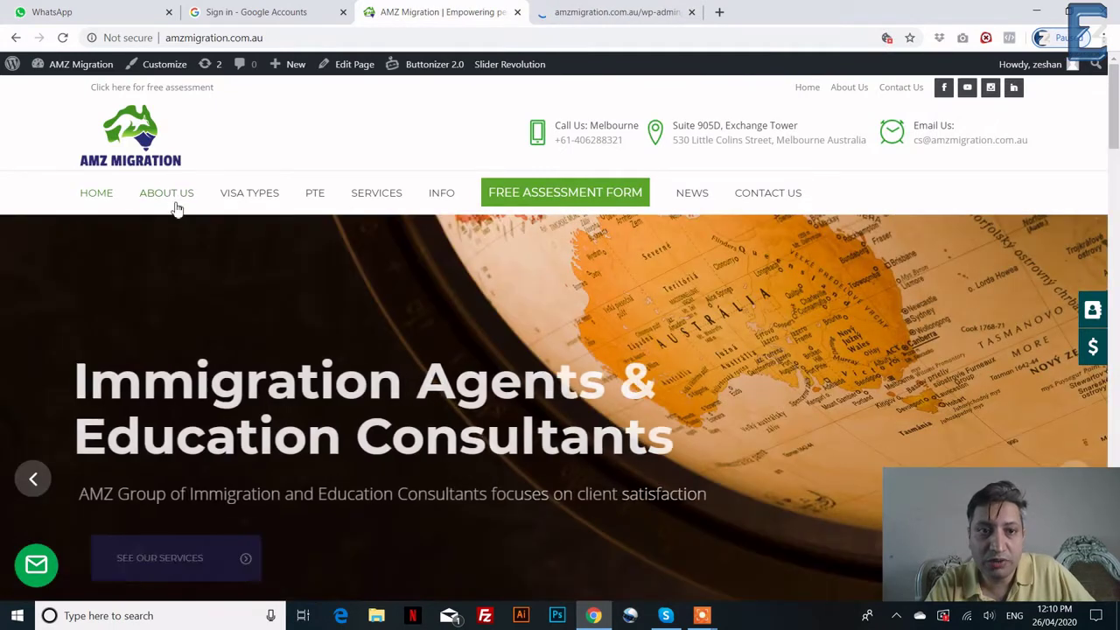
pyautogui.click(180, 200)
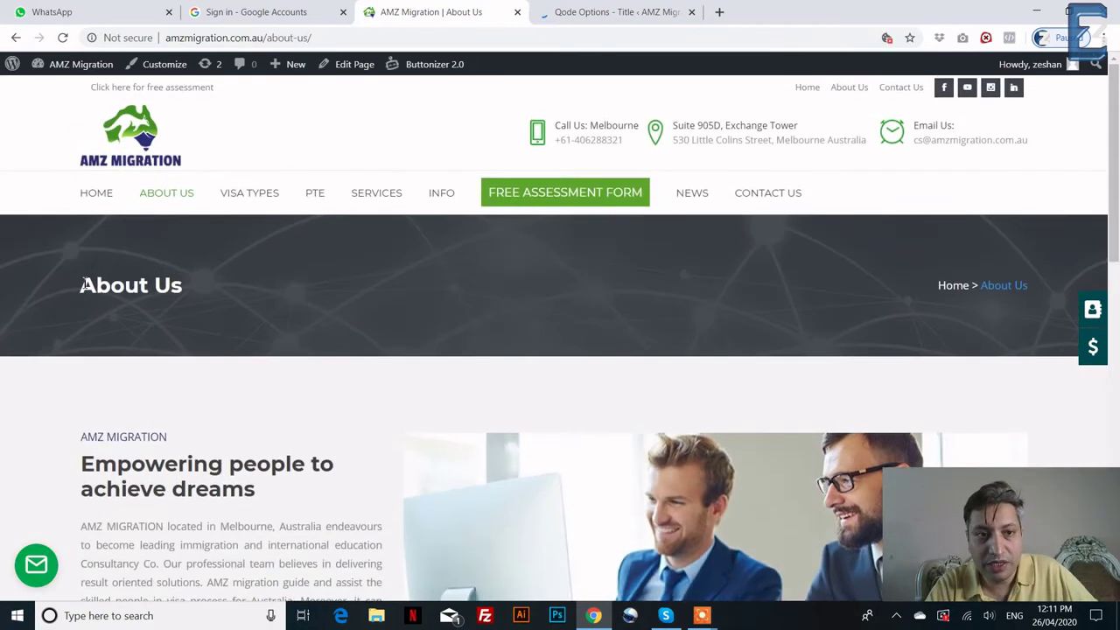
pyautogui.moveTo(85, 281); pyautogui.dragTo(174, 281)
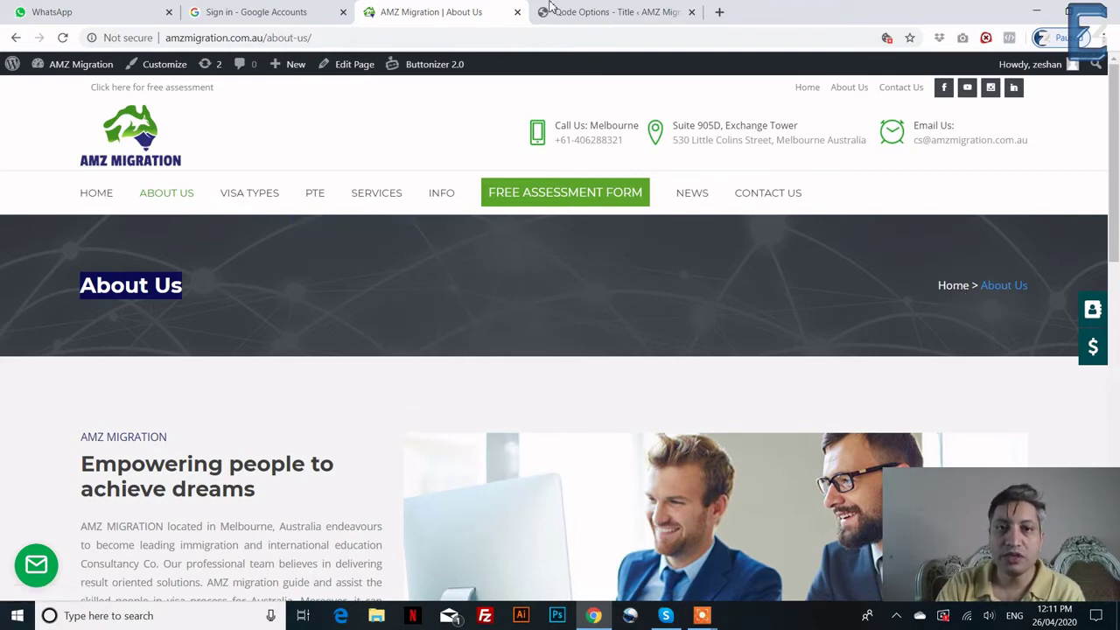
# - Examine the Hide Title Area, animation and title text visibility settings, comparing them with the live About Us page
pyautogui.click(612, 11)
pyautogui.scroll(-3, 551, 278)
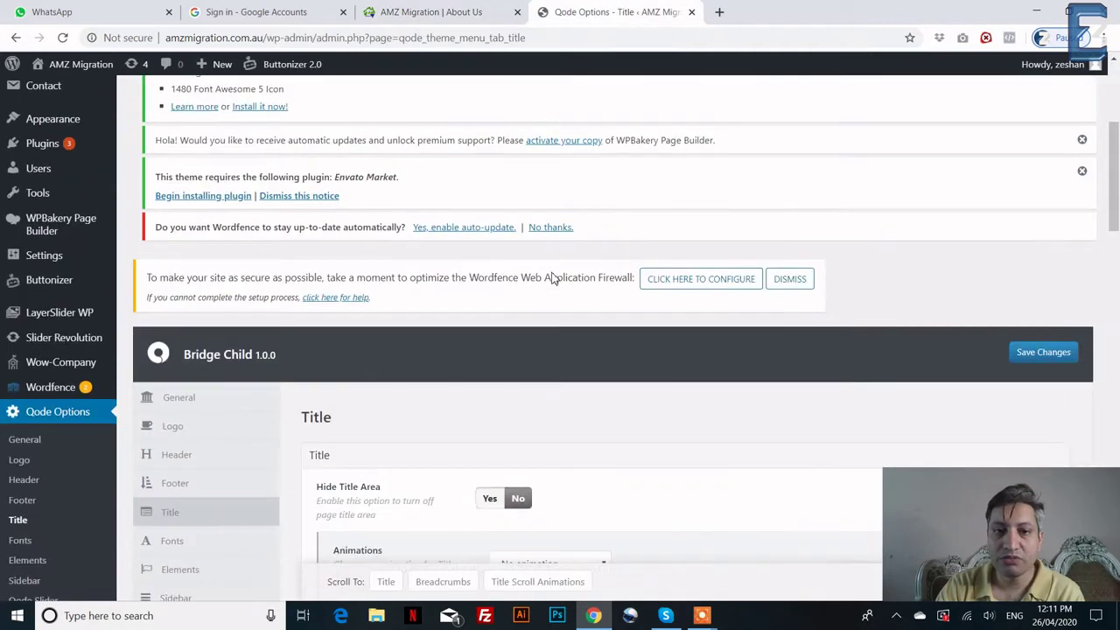
pyautogui.scroll(-3, 552, 278)
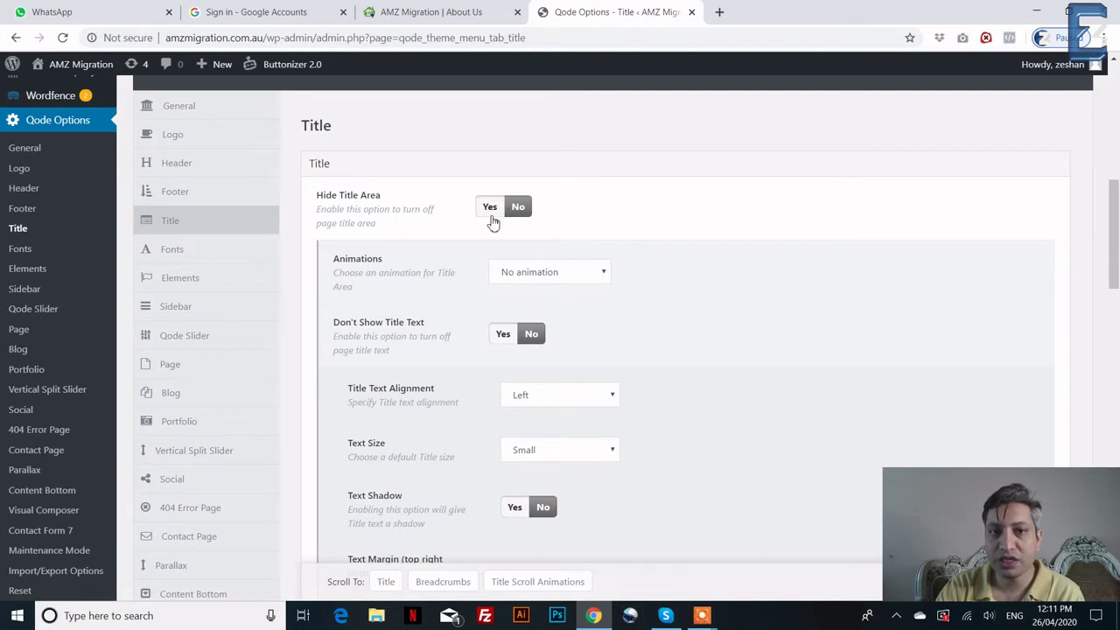
pyautogui.click(462, 11)
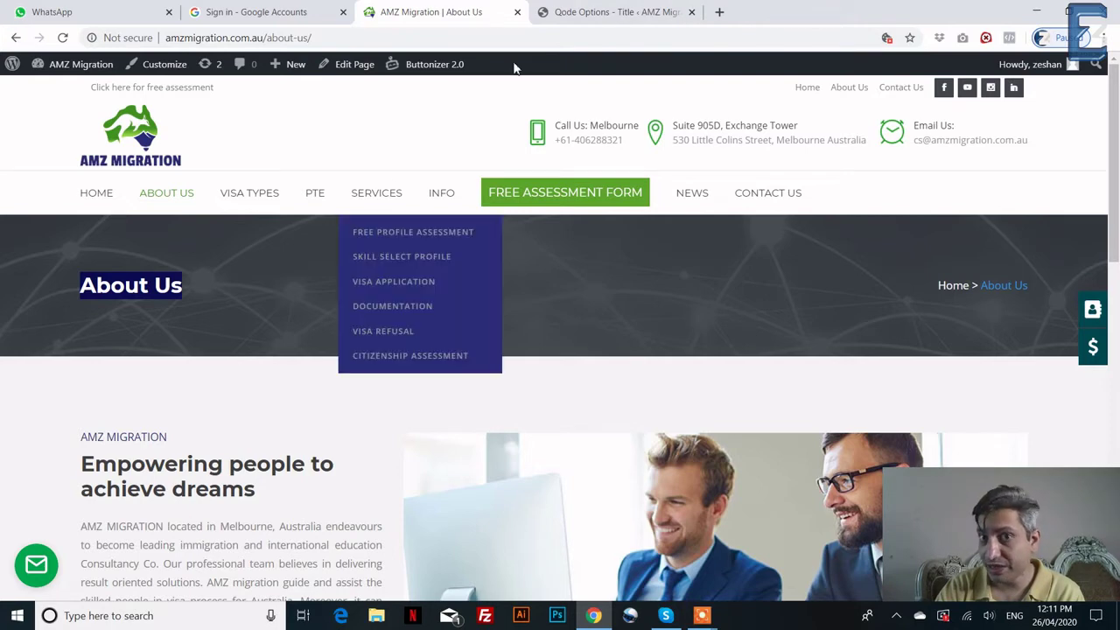
pyautogui.click(568, 10)
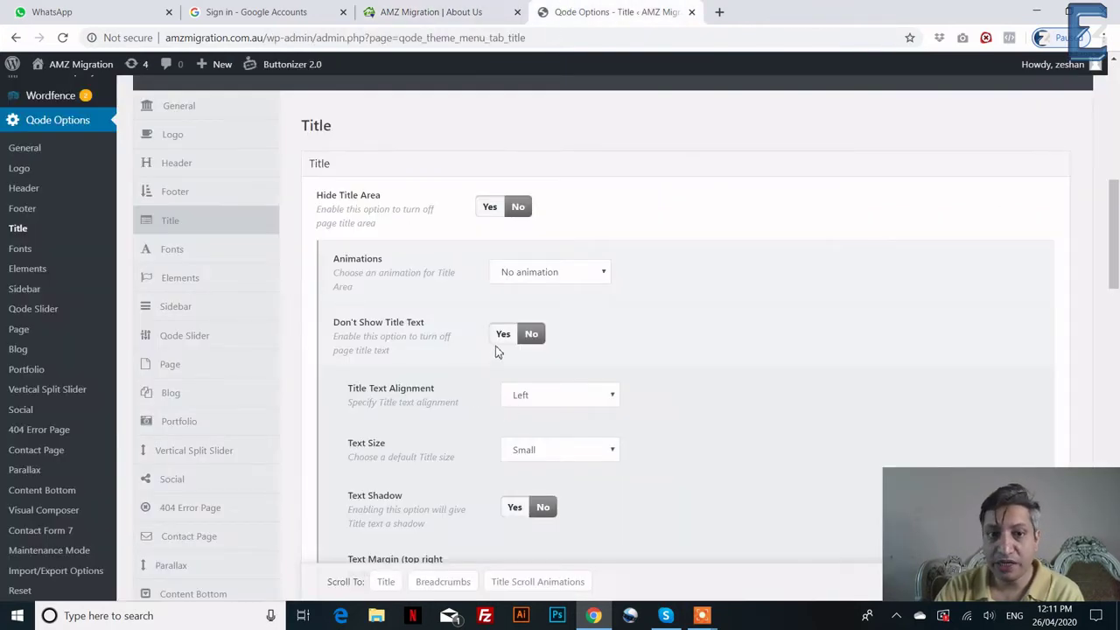
# - Examine the title text size, shadow, background image, parallax and height settings, comparing them with the live About Us banner
pyautogui.scroll(-1, 584, 331)
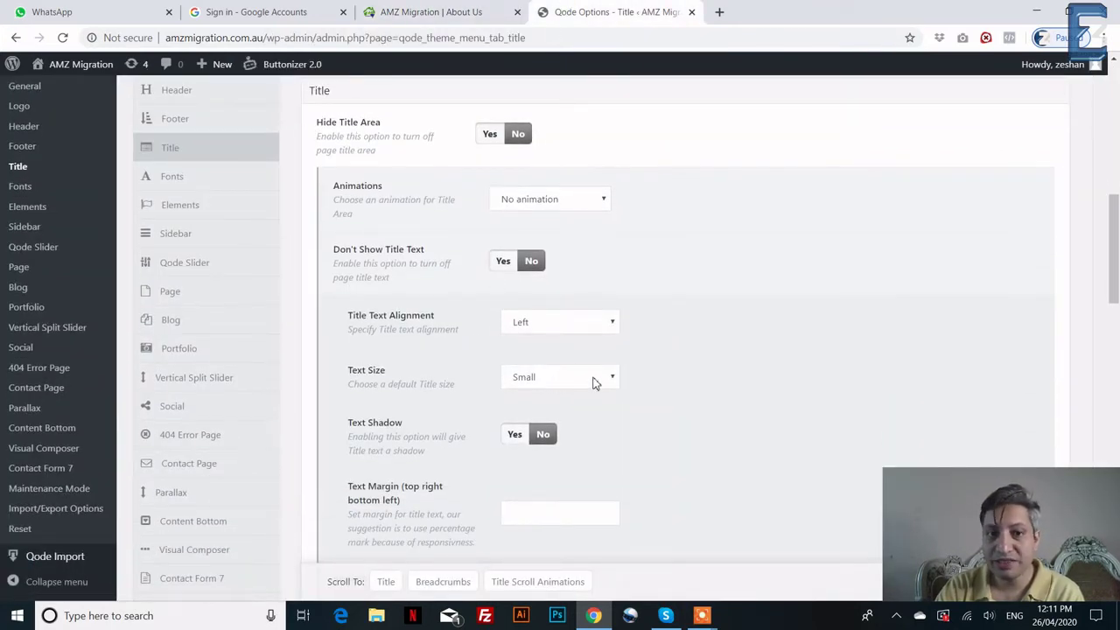
pyautogui.scroll(-4, 547, 427)
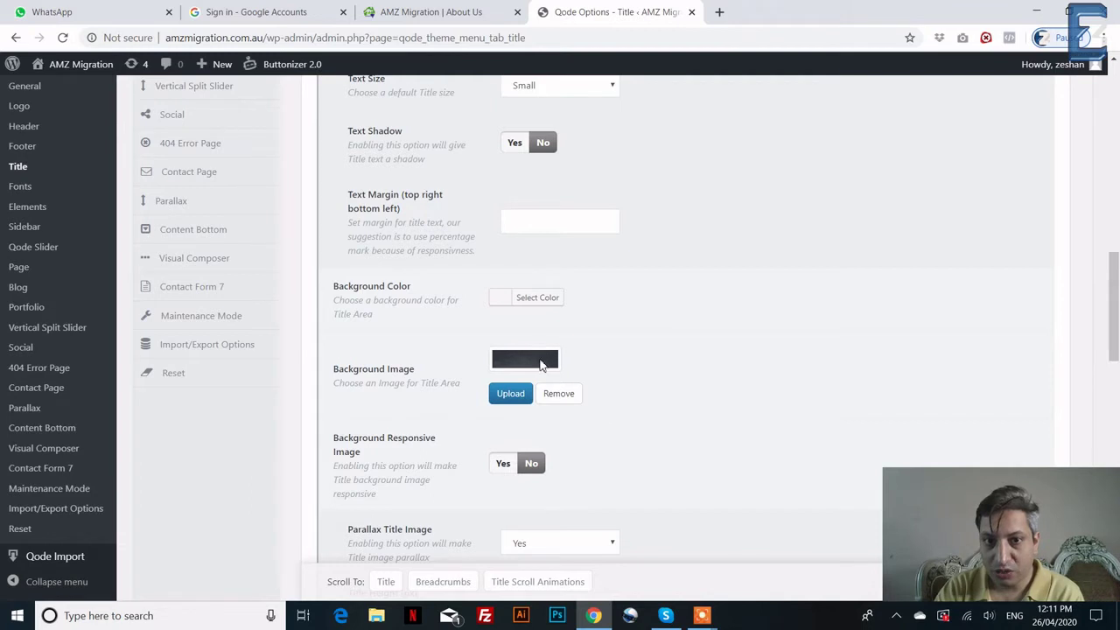
pyautogui.click(455, 13)
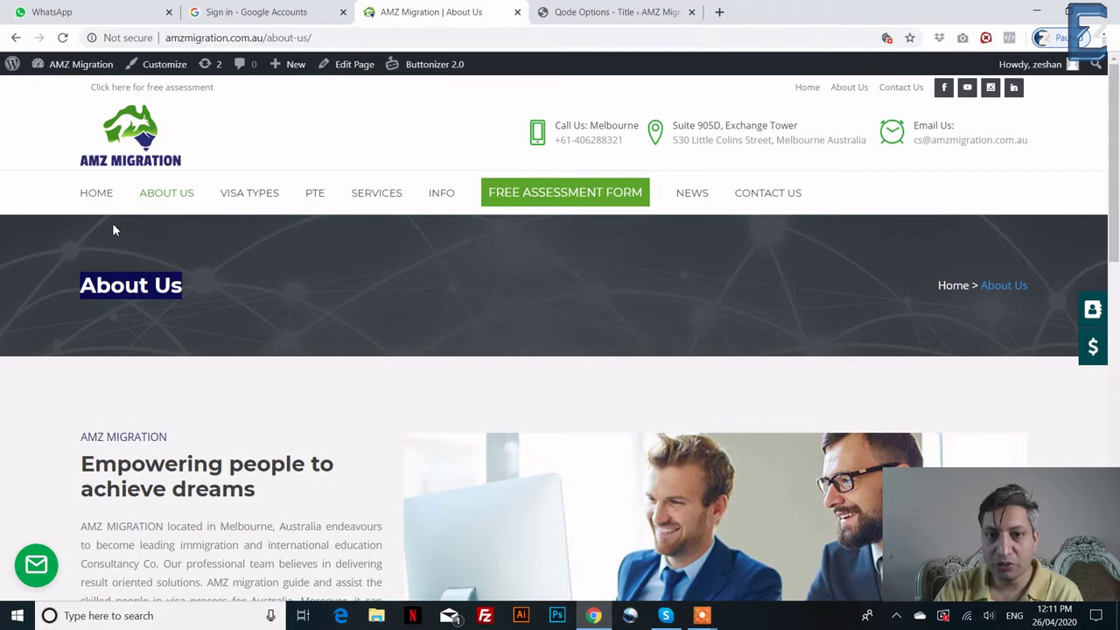
pyautogui.click(612, 12)
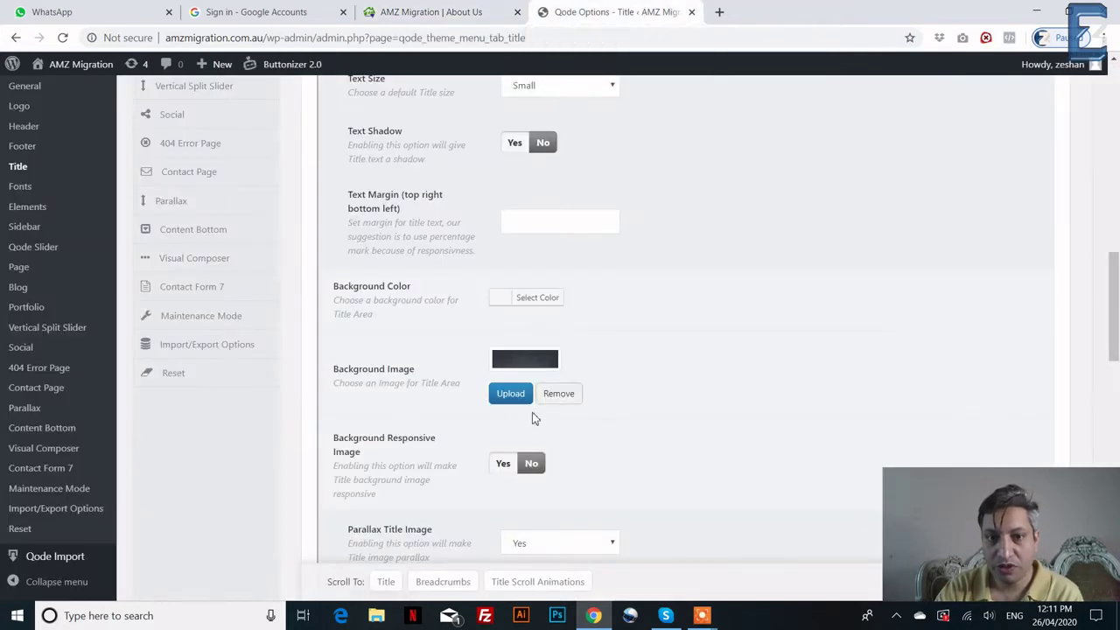
pyautogui.scroll(-2, 540, 362)
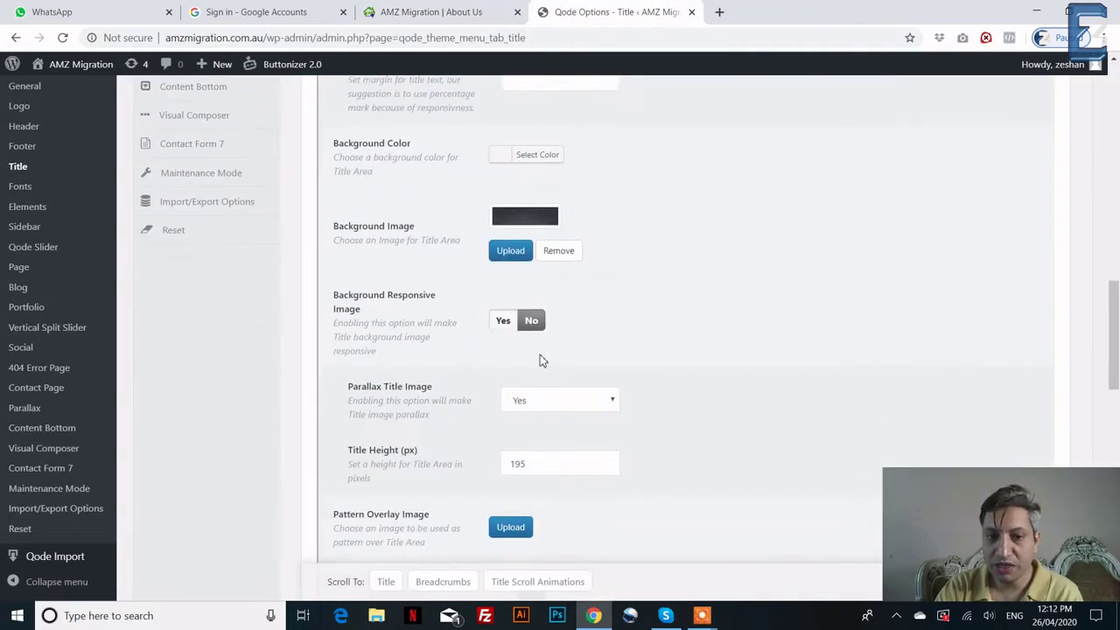
pyautogui.scroll(-2, 567, 385)
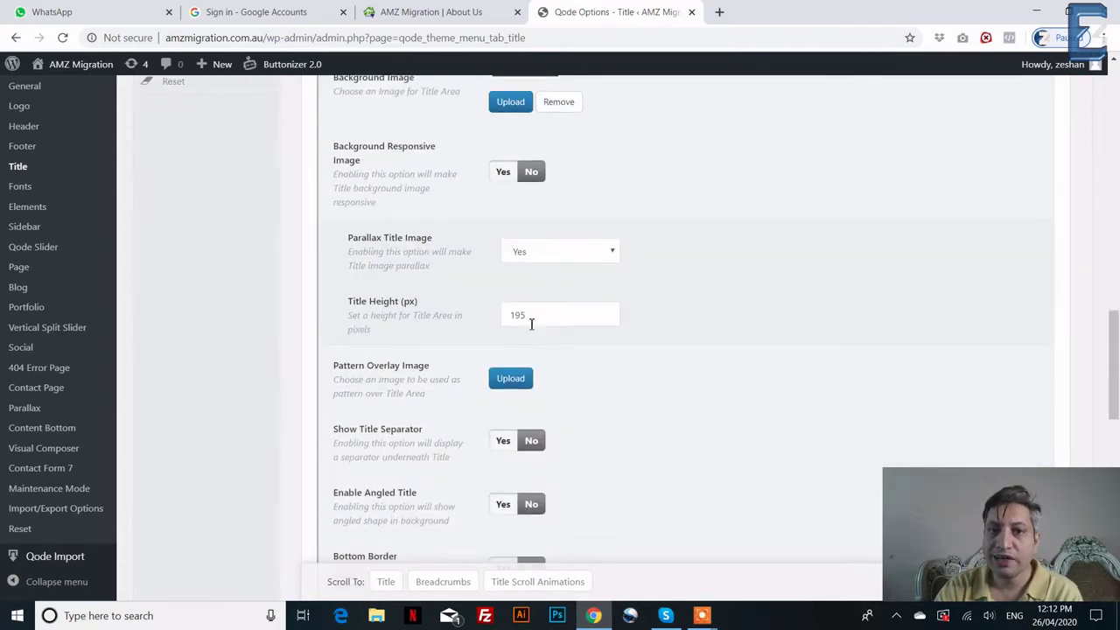
# - Examine the title separator, angled title, bottom border, margin, breadcrumbs and scroll animation settings, checking the live title area
pyautogui.scroll(-3, 572, 312)
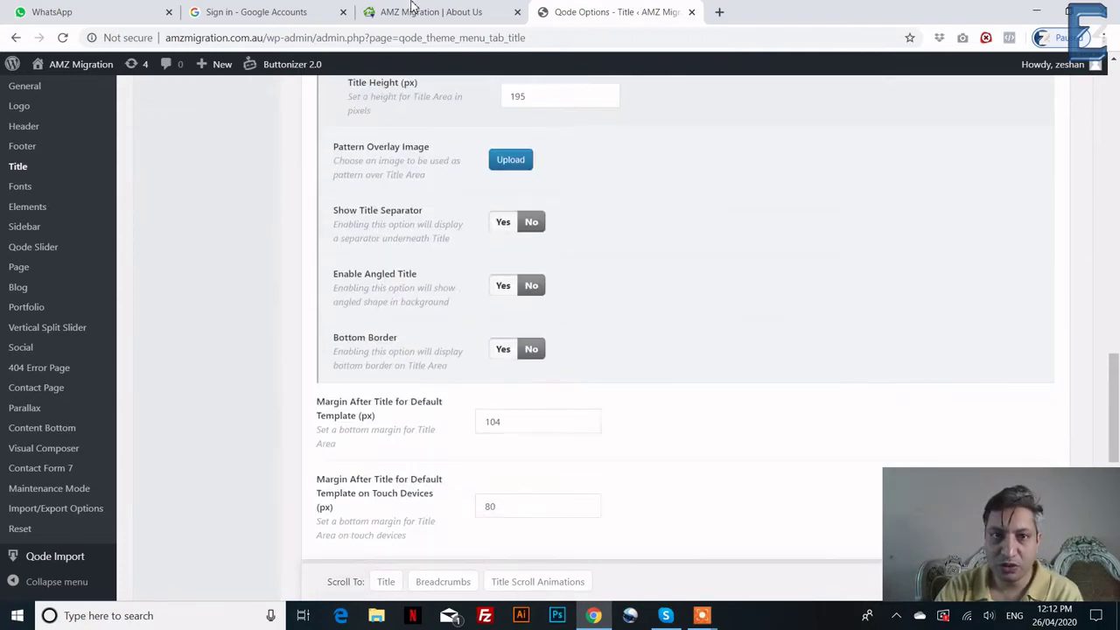
pyautogui.click(411, 8)
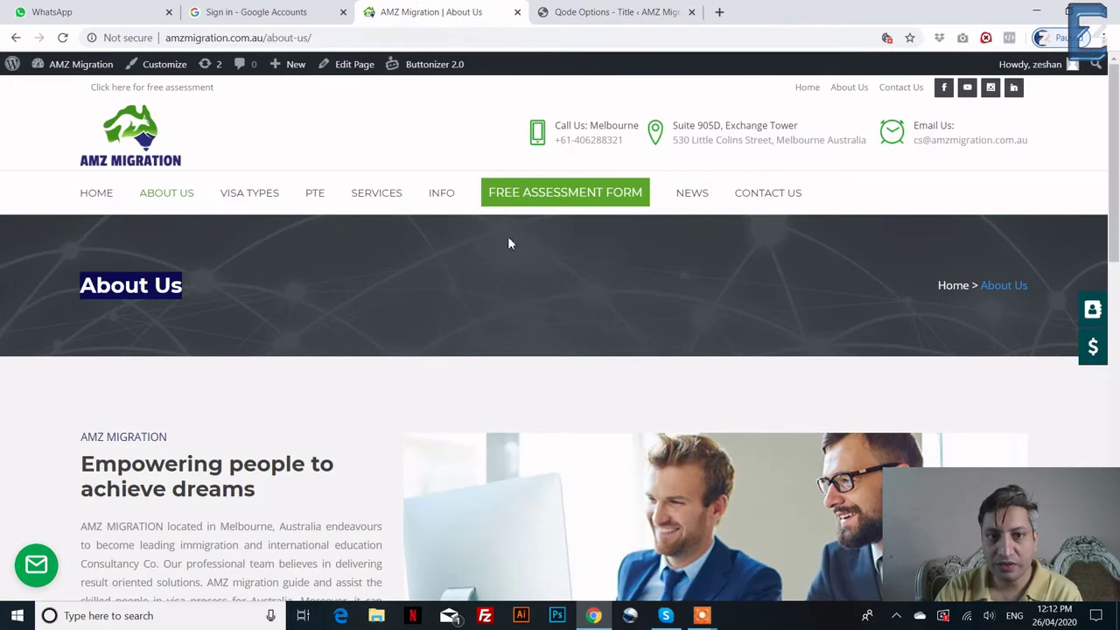
pyautogui.click(645, 10)
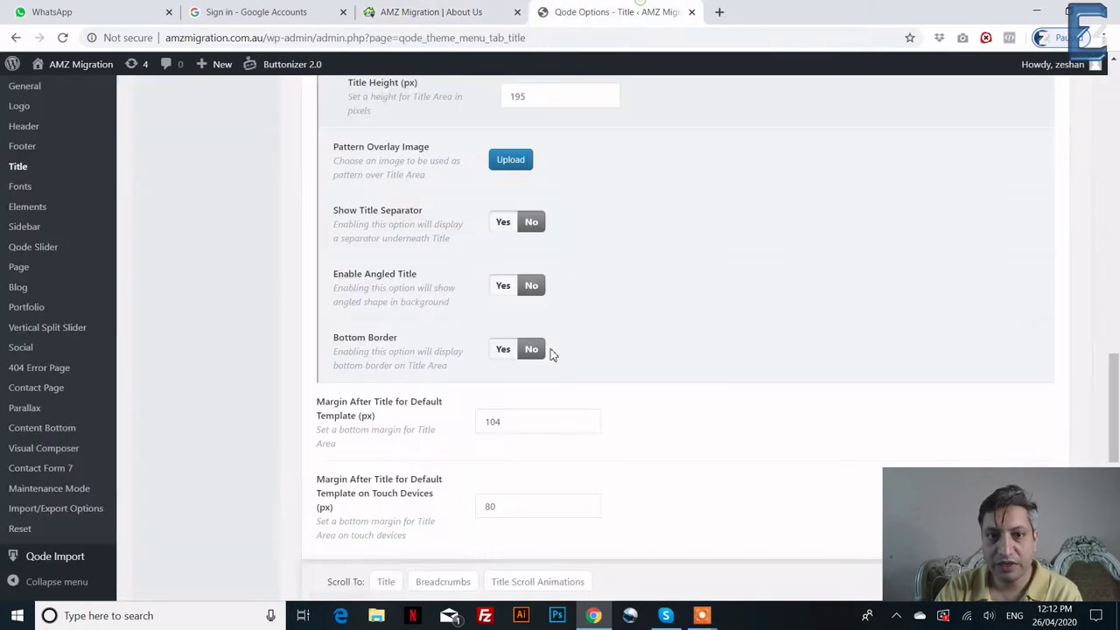
pyautogui.scroll(-3, 552, 352)
pyautogui.scroll(-3, 636, 399)
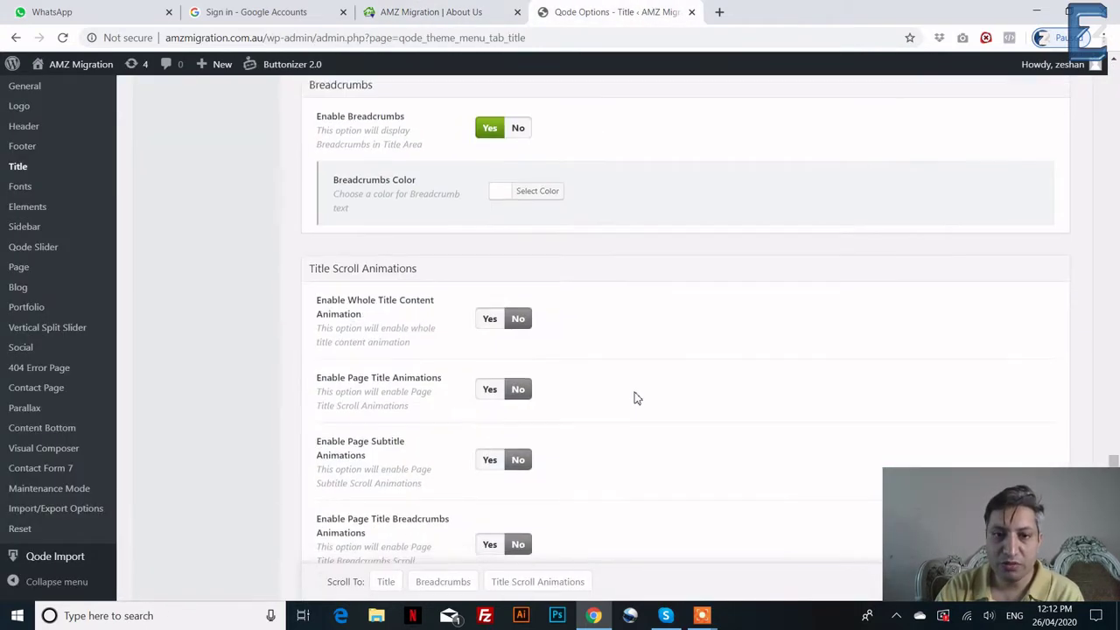
pyautogui.scroll(5, 636, 399)
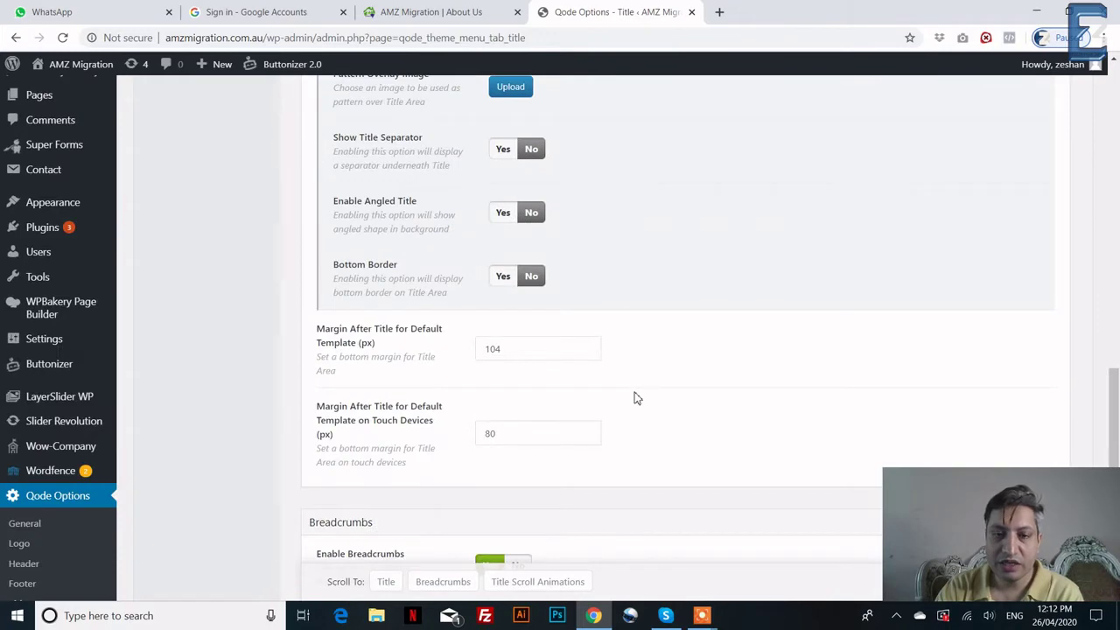
pyautogui.scroll(-3, 637, 399)
pyautogui.scroll(-3, 637, 398)
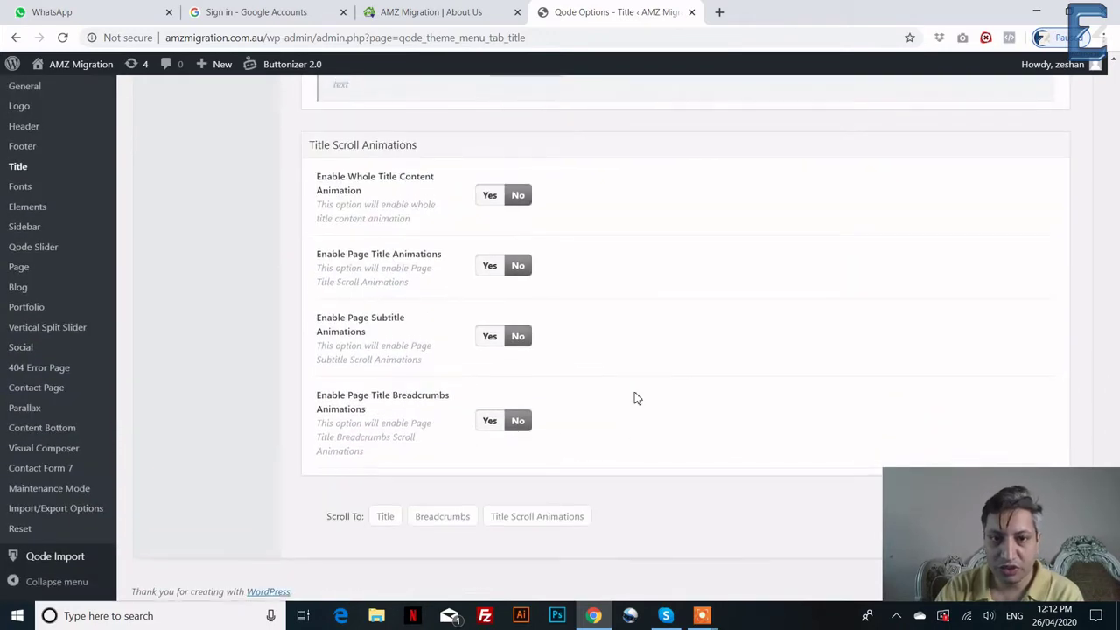
# - Open the Fonts options and examine the H1, H2 and H3 heading styles
pyautogui.scroll(4, 637, 398)
pyautogui.scroll(15, 462, 373)
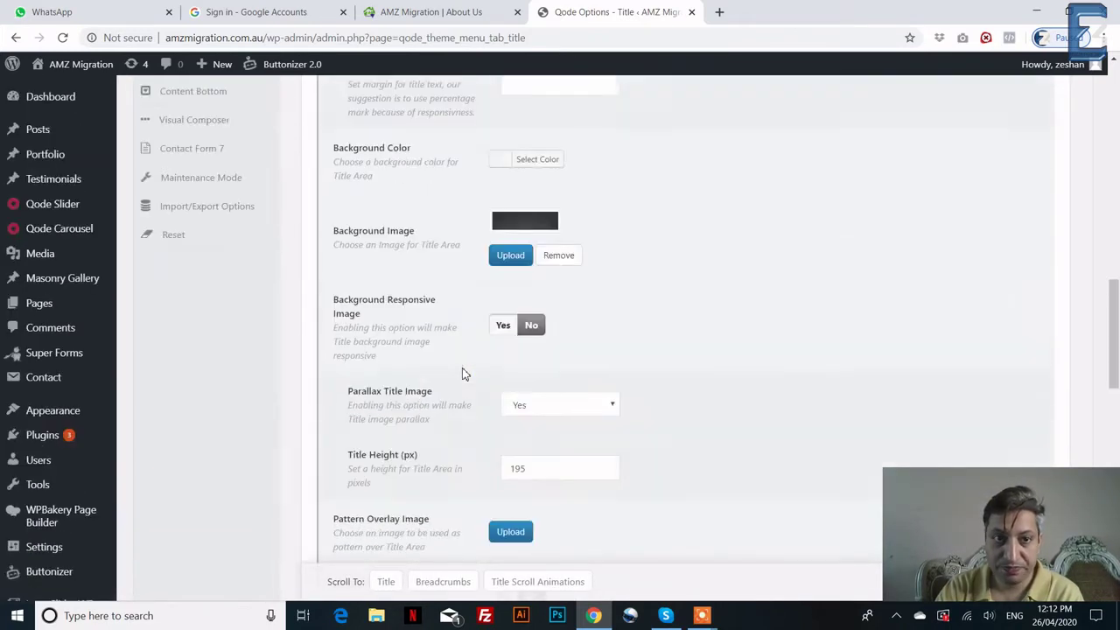
pyautogui.scroll(-1, 200, 486)
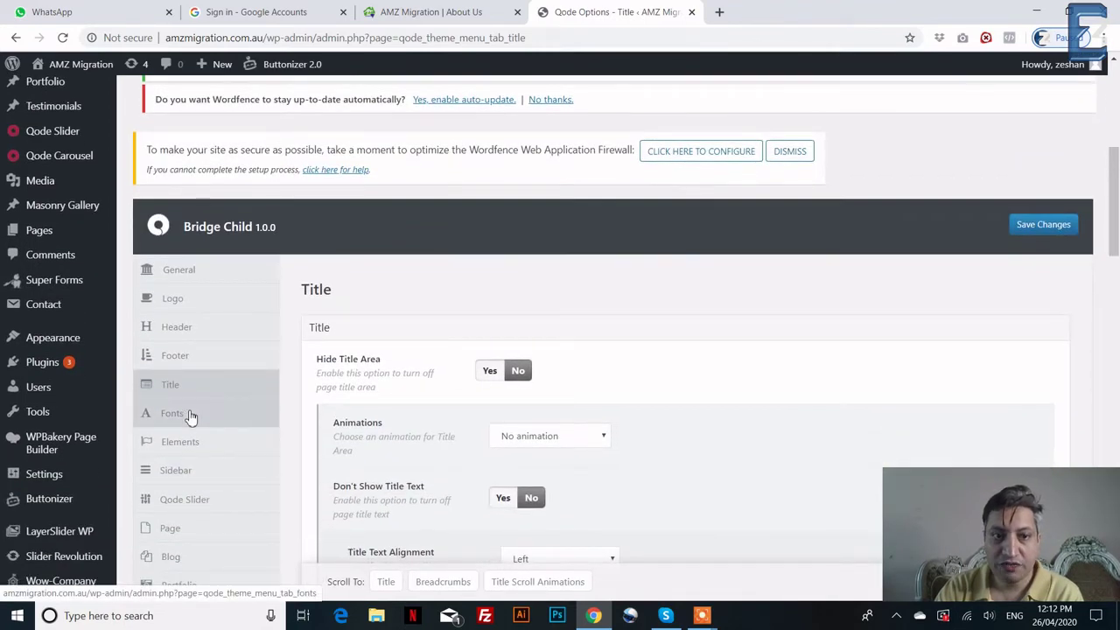
pyautogui.click(191, 415)
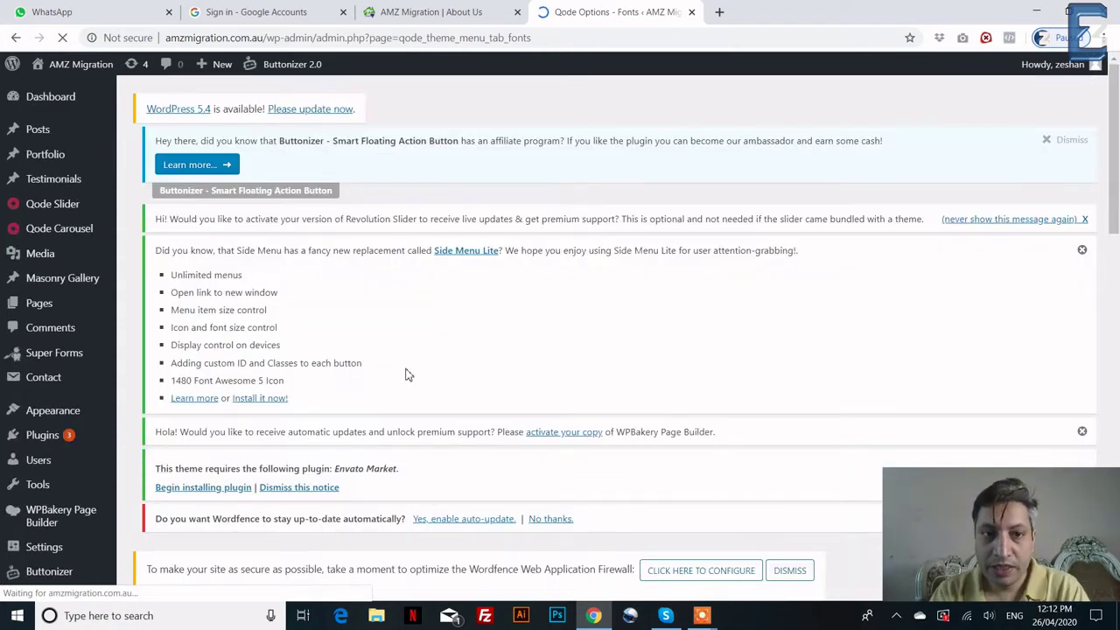
pyautogui.scroll(-10, 407, 385)
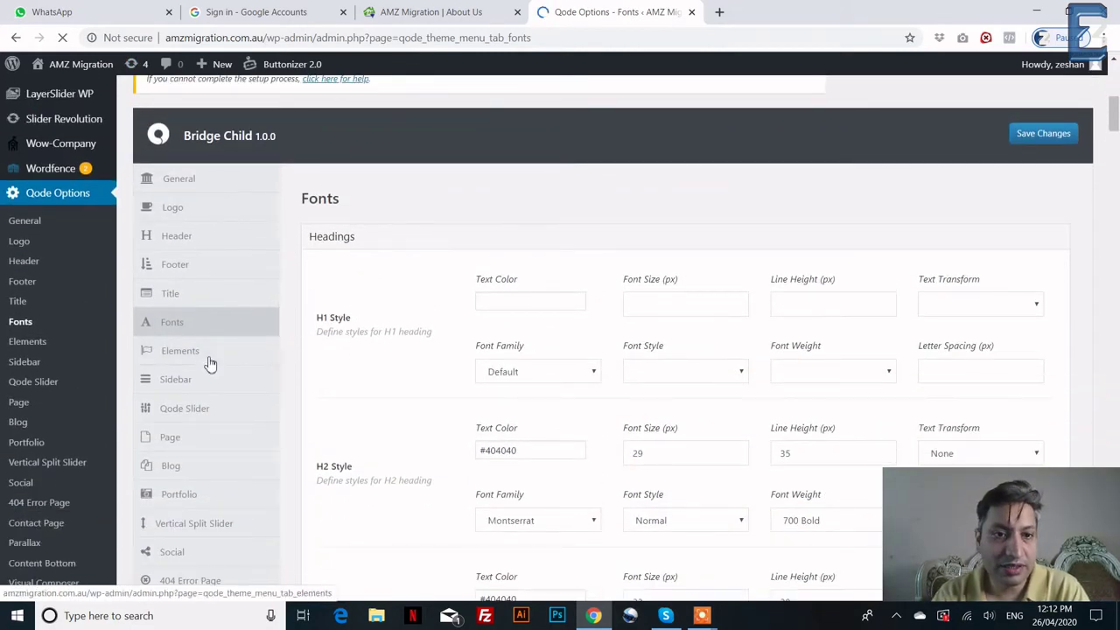
pyautogui.scroll(-1, 355, 346)
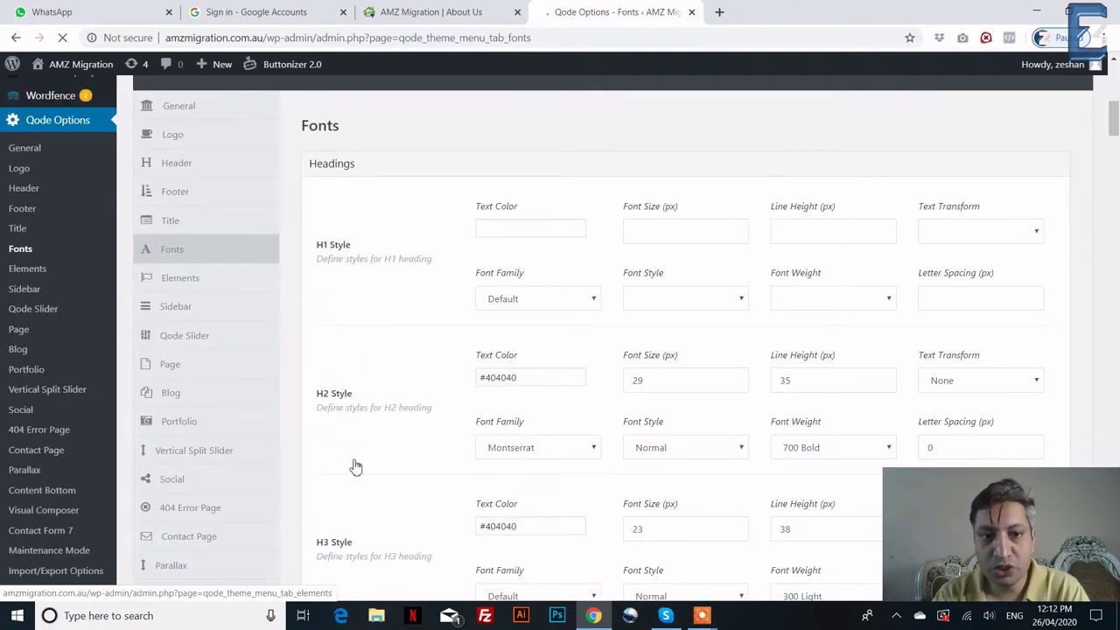
pyautogui.scroll(-2, 352, 466)
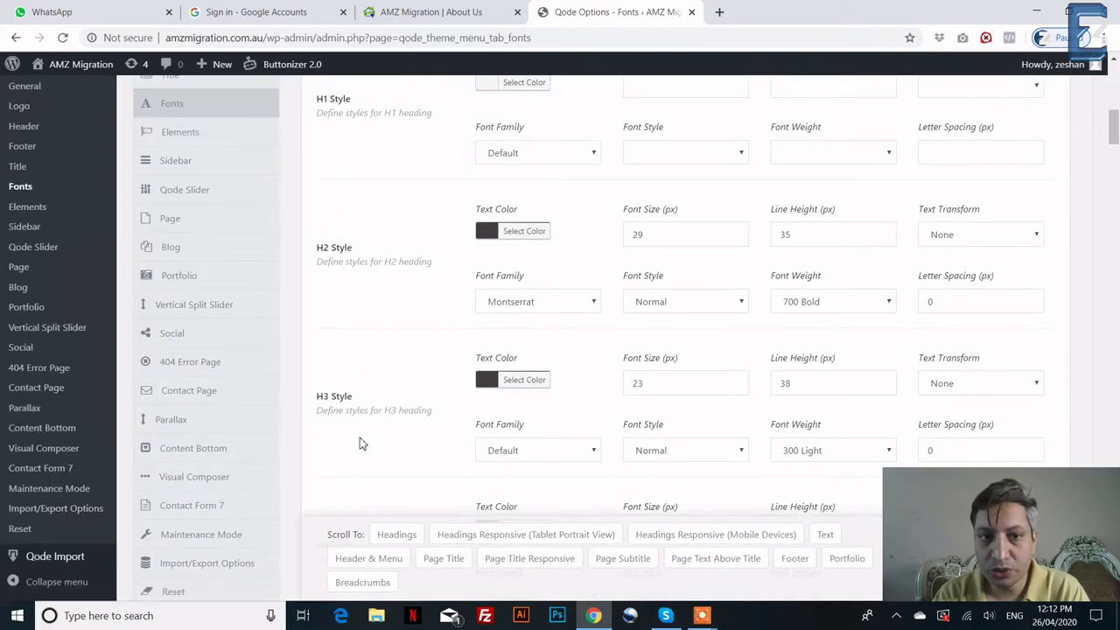
# - Examine the H4, H5 and H6 heading styles and compare them with the H1 to H3 styles
pyautogui.scroll(-6, 363, 372)
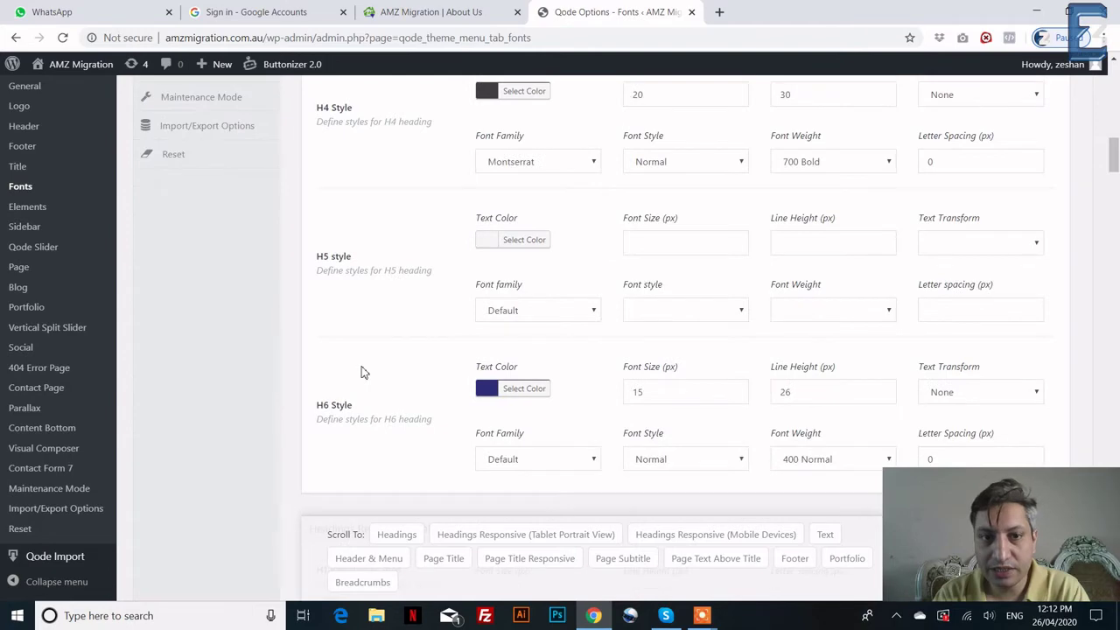
pyautogui.scroll(10, 363, 372)
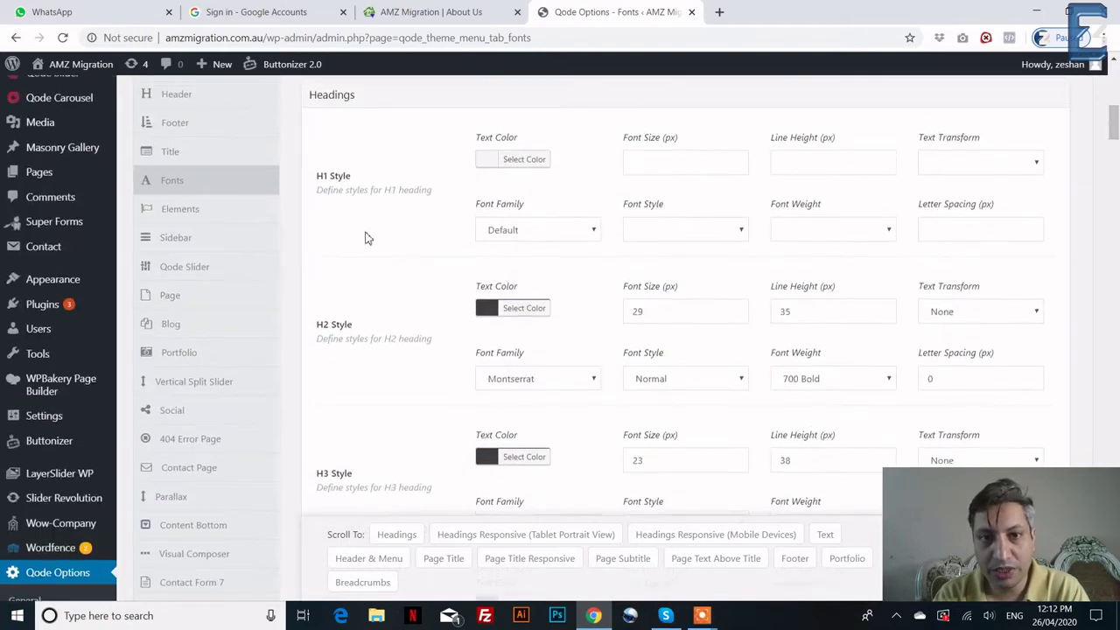
pyautogui.scroll(-2, 490, 406)
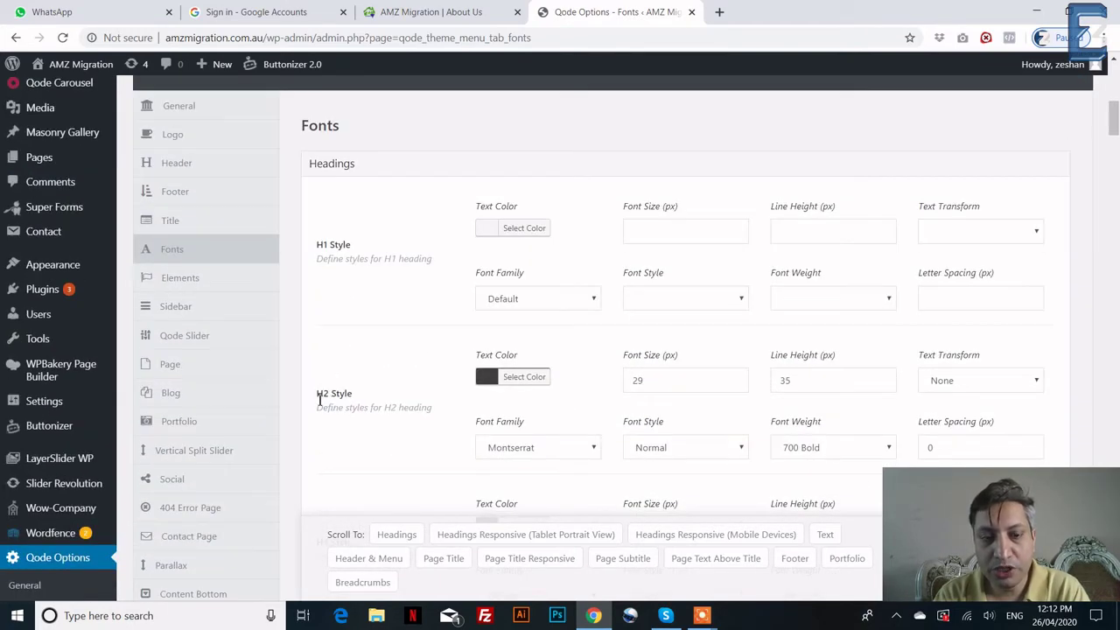
pyautogui.scroll(-4, 280, 368)
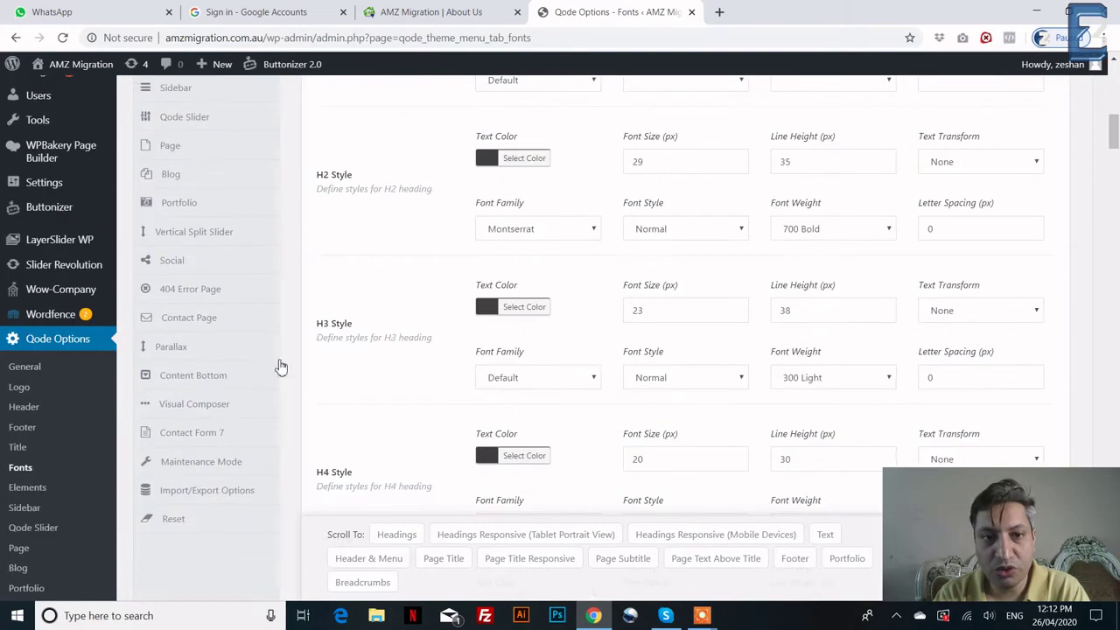
pyautogui.scroll(-2, 363, 398)
# - Examine the responsive heading styles for tablet and mobile, the link text styles and the Header & Menu font settings
pyautogui.scroll(-6, 368, 393)
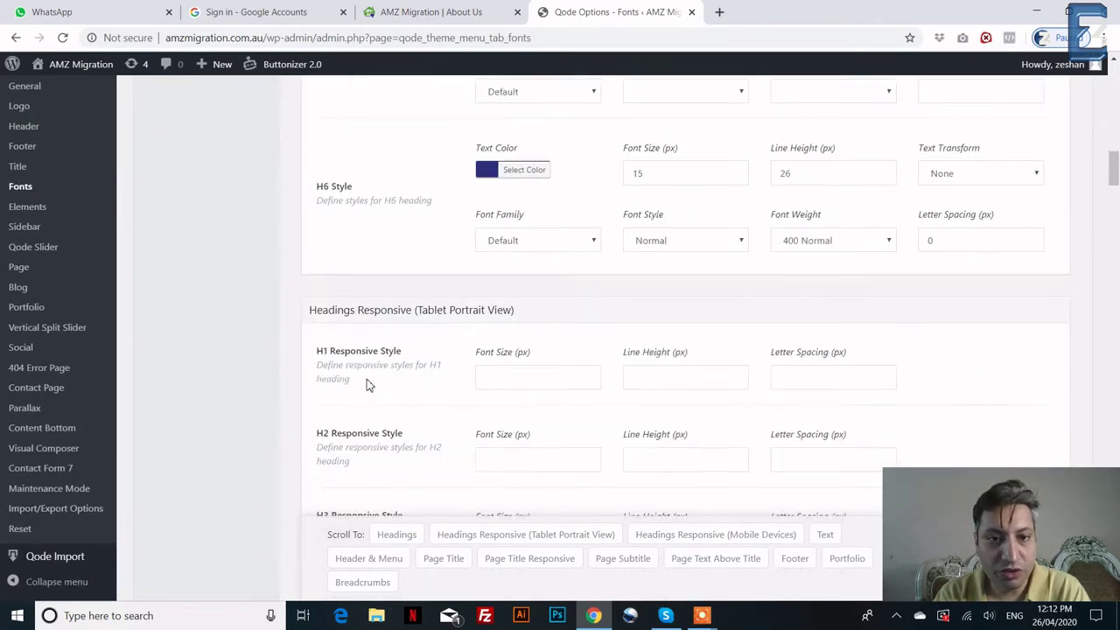
pyautogui.scroll(-1, 398, 313)
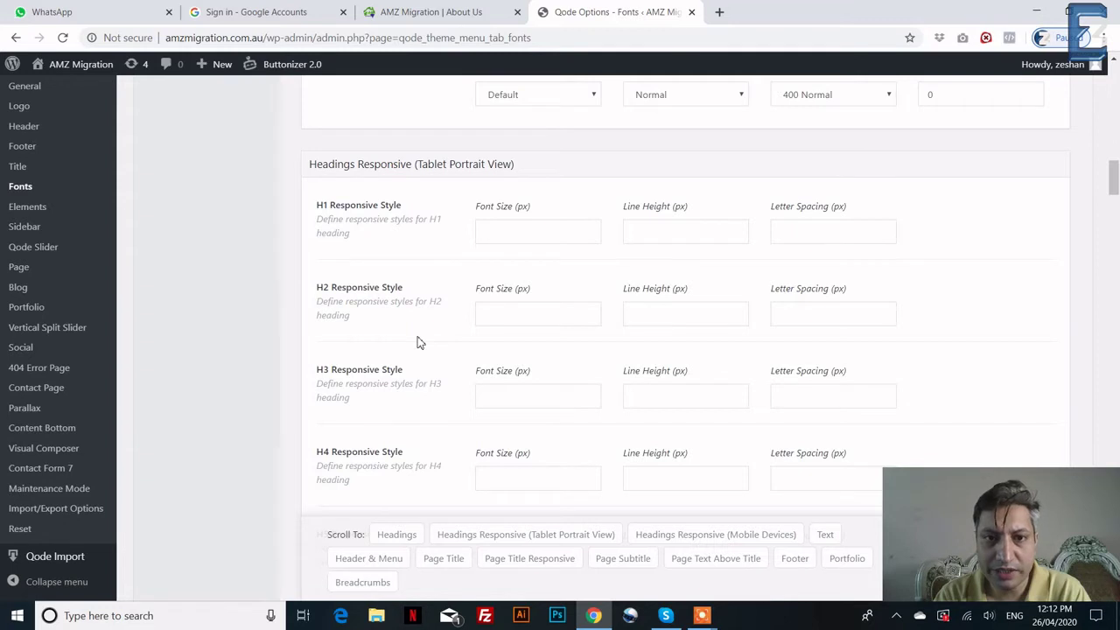
pyautogui.scroll(-6, 418, 342)
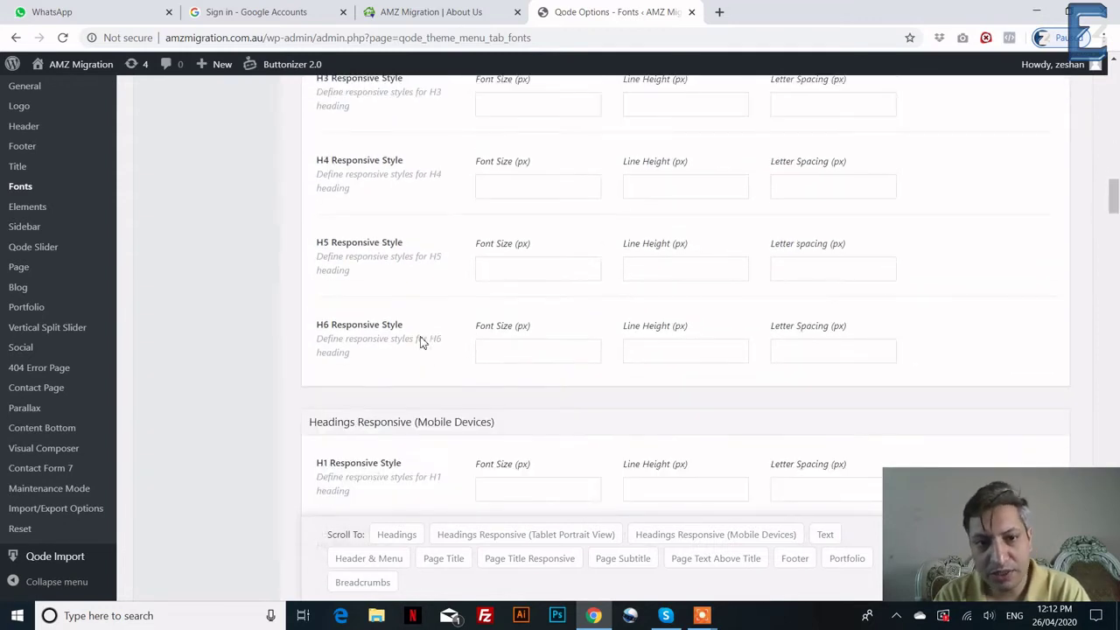
pyautogui.scroll(-12, 421, 338)
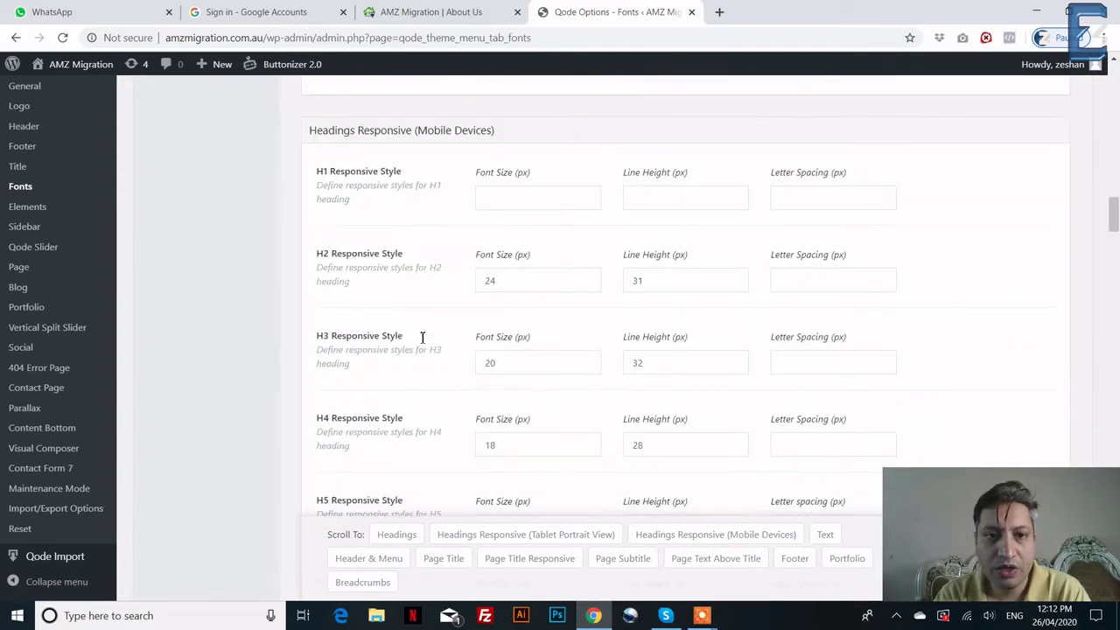
pyautogui.scroll(-8, 422, 337)
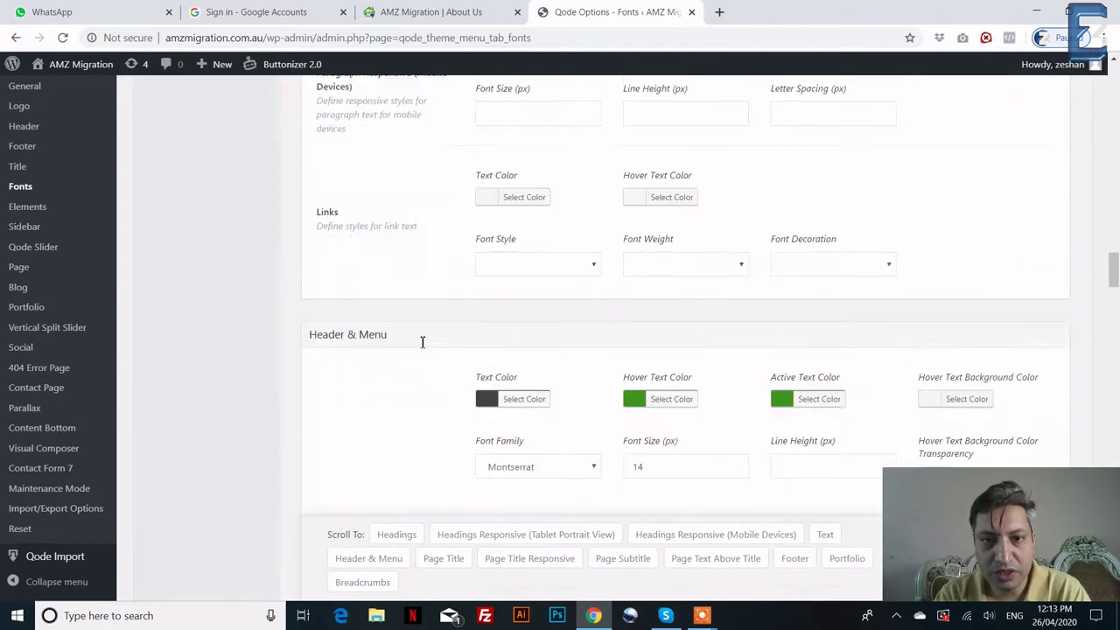
pyautogui.scroll(-11, 423, 350)
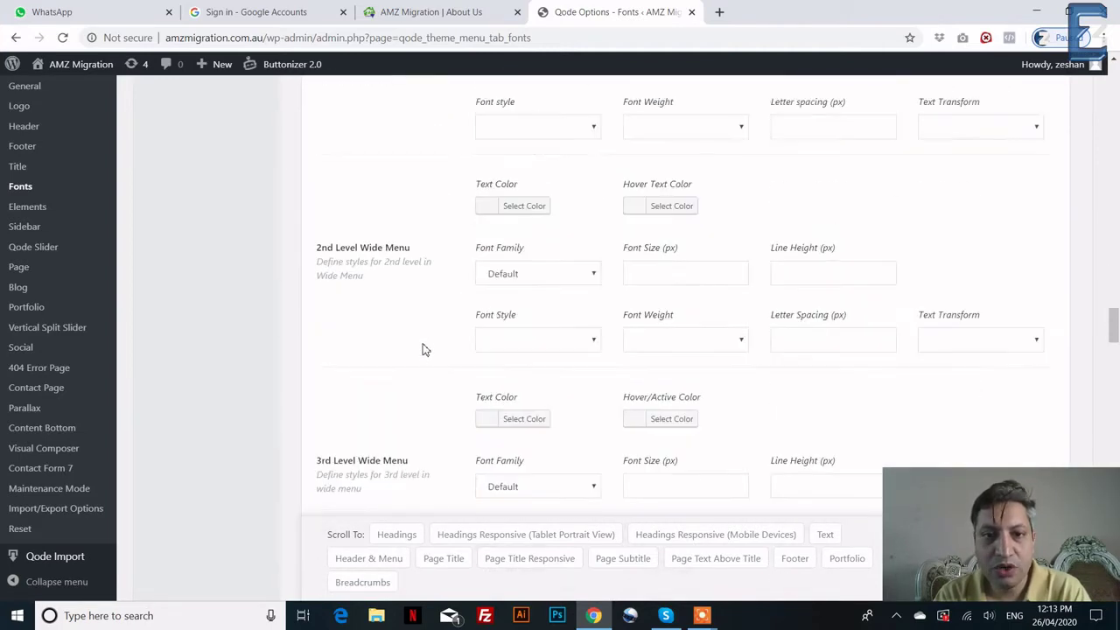
pyautogui.scroll(20, 331, 243)
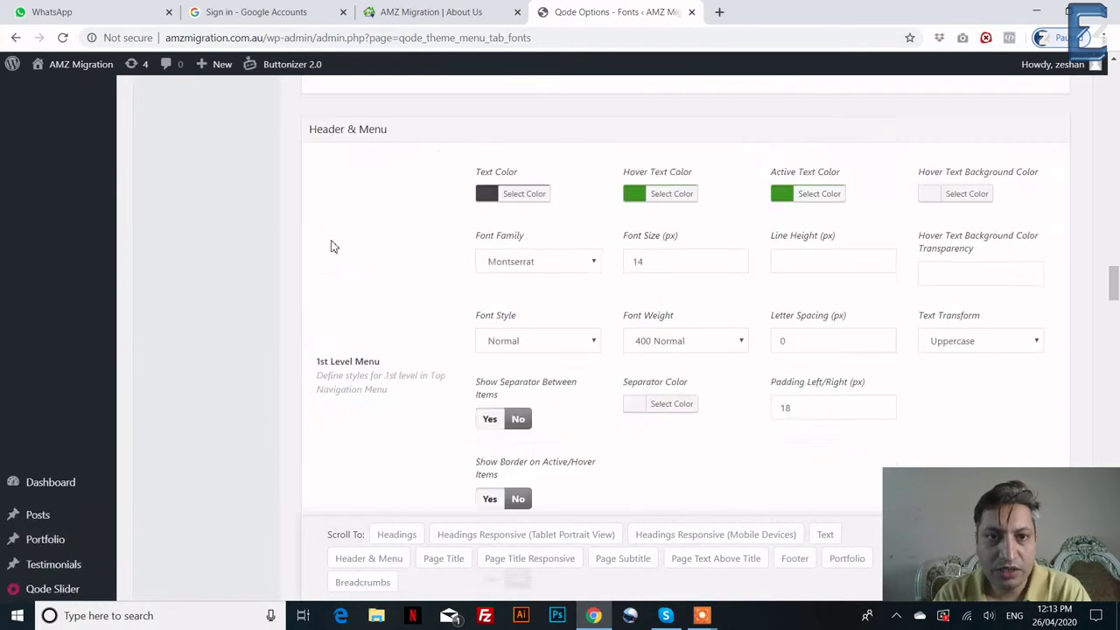
pyautogui.scroll(20, 332, 248)
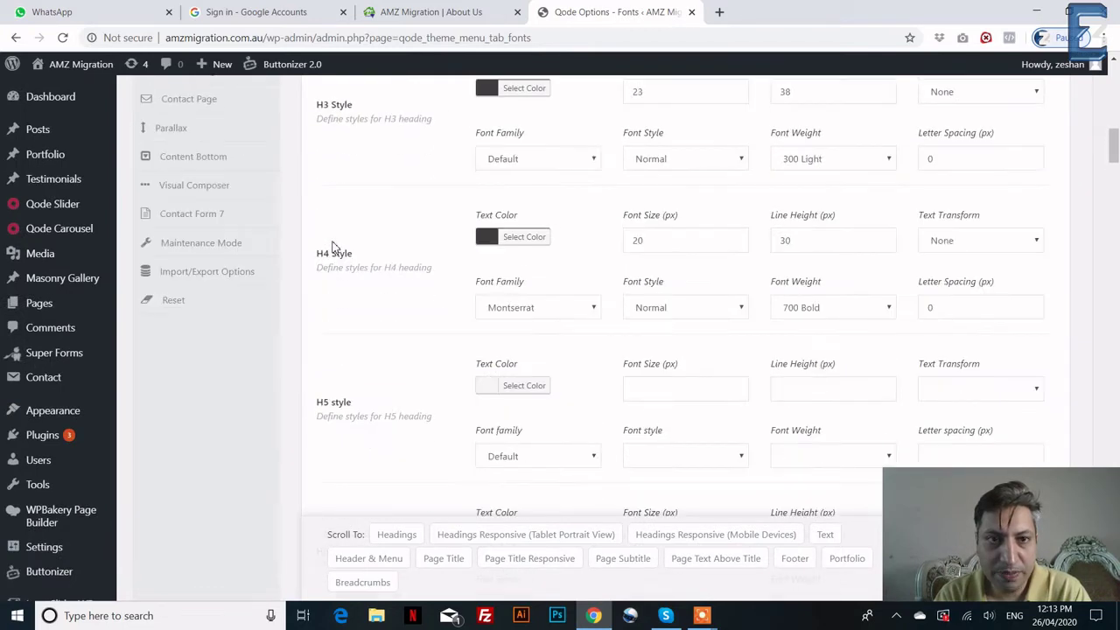
# - Open the Elements options and examine the Normal and Small separator styles
pyautogui.click(185, 281)
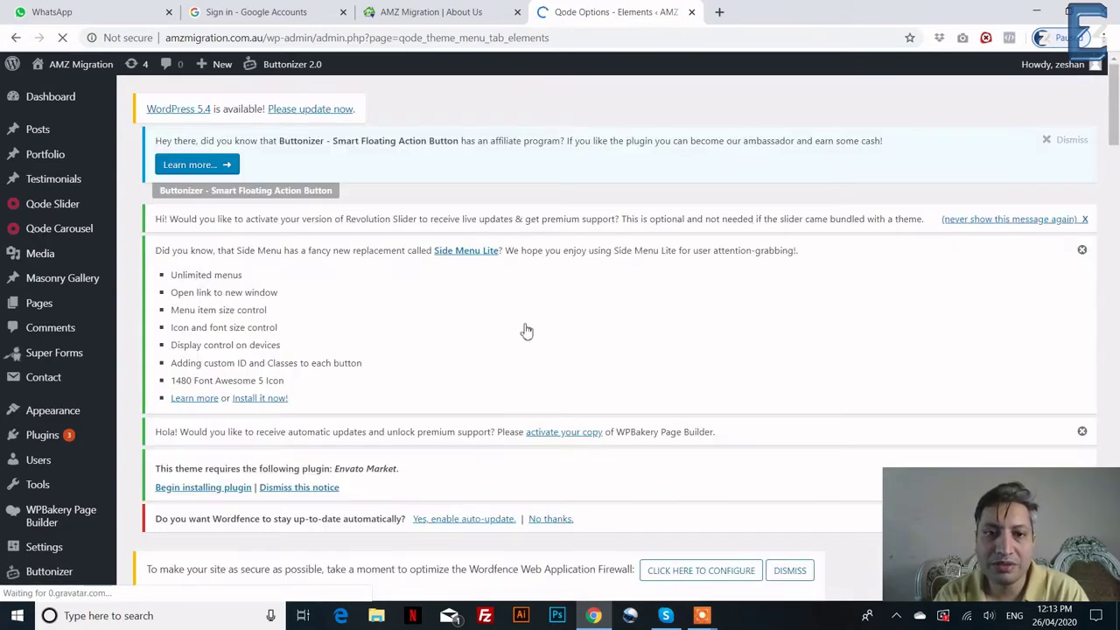
pyautogui.scroll(-3, 519, 324)
pyautogui.scroll(-2, 507, 325)
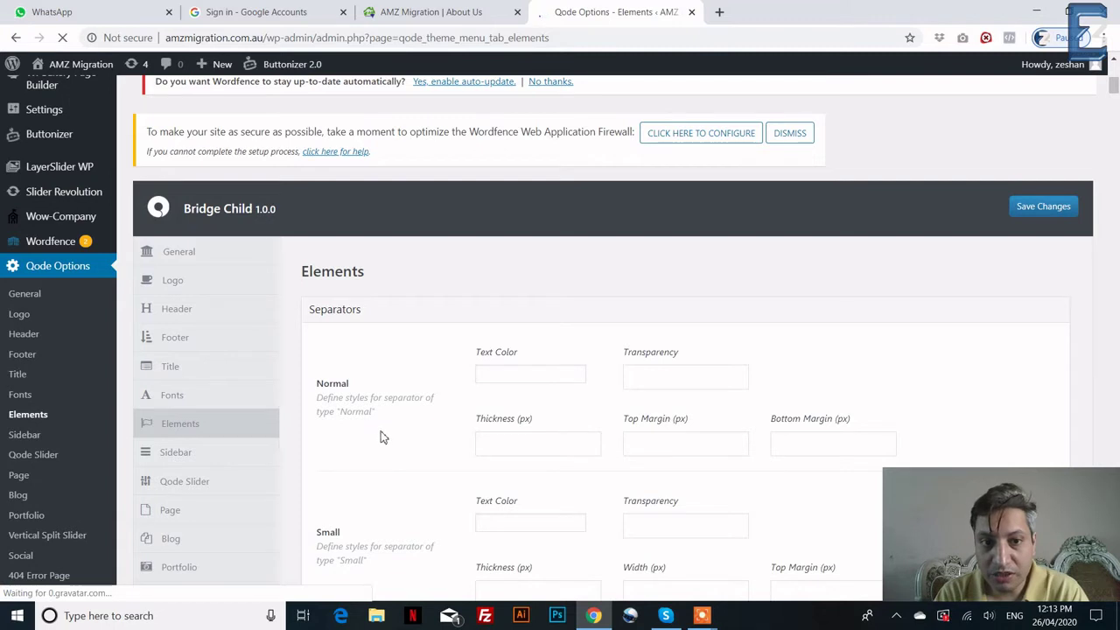
pyautogui.scroll(-2, 382, 431)
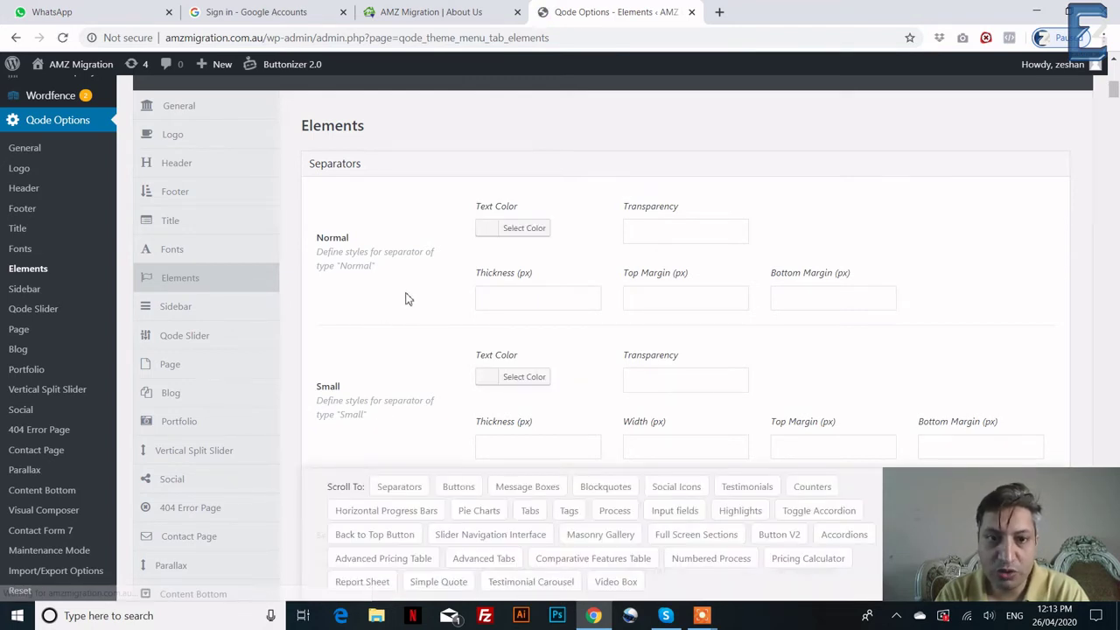
pyautogui.scroll(-1, 408, 291)
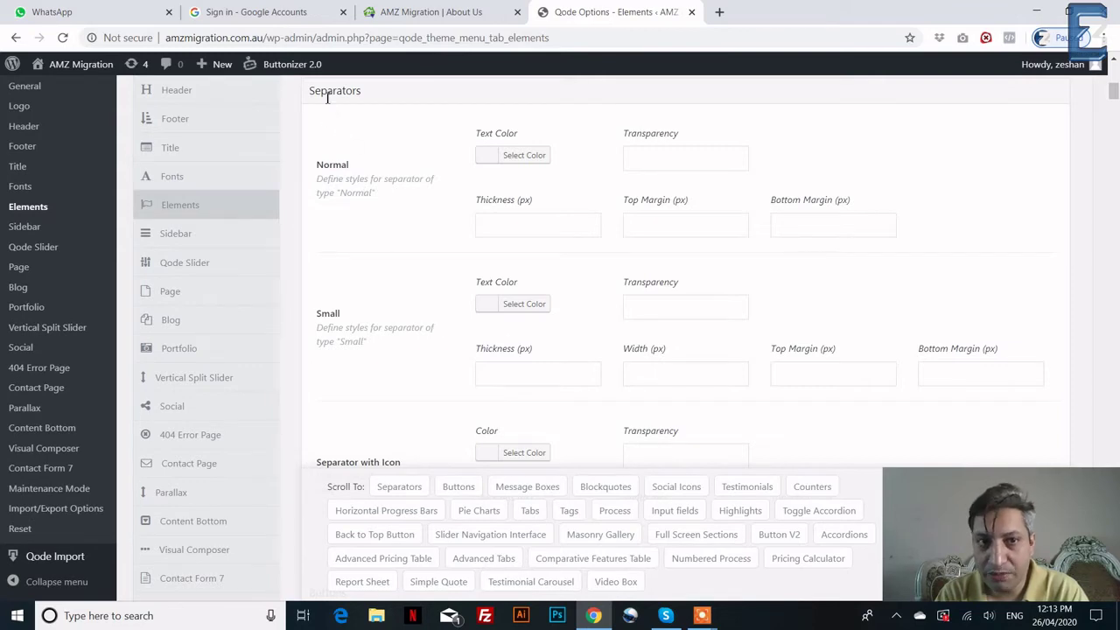
# - Examine the Buttons settings, covering the Default, White, Green, Small, Large and Extra Large button styles
pyautogui.scroll(-3, 368, 350)
pyautogui.scroll(-2, 336, 378)
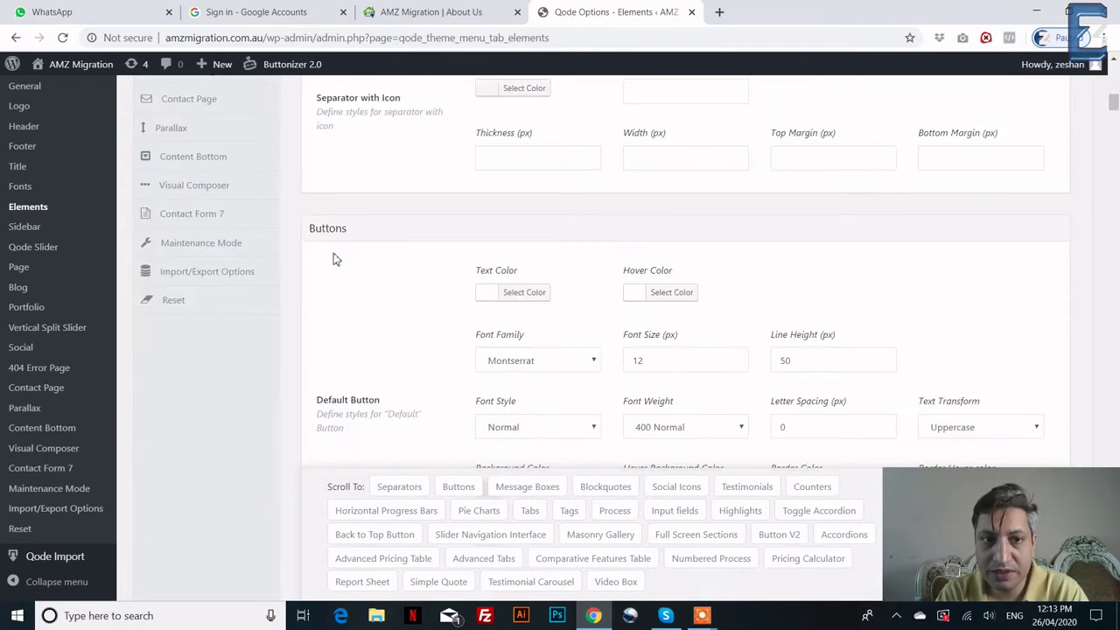
pyautogui.doubleClick(368, 227)
pyautogui.scroll(-1, 464, 358)
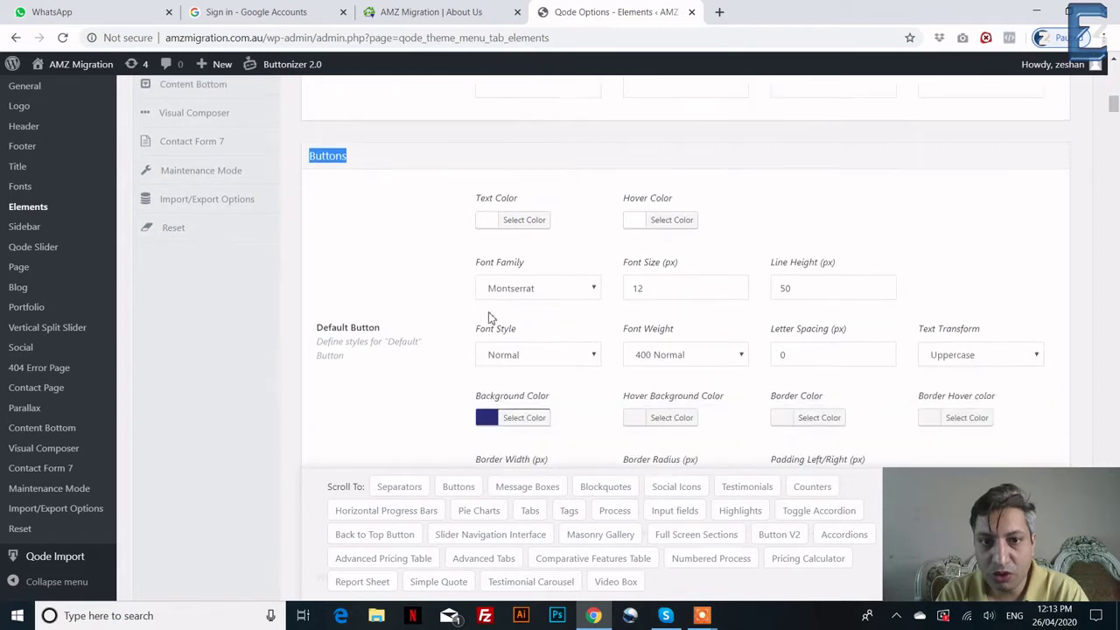
pyautogui.scroll(-3, 383, 333)
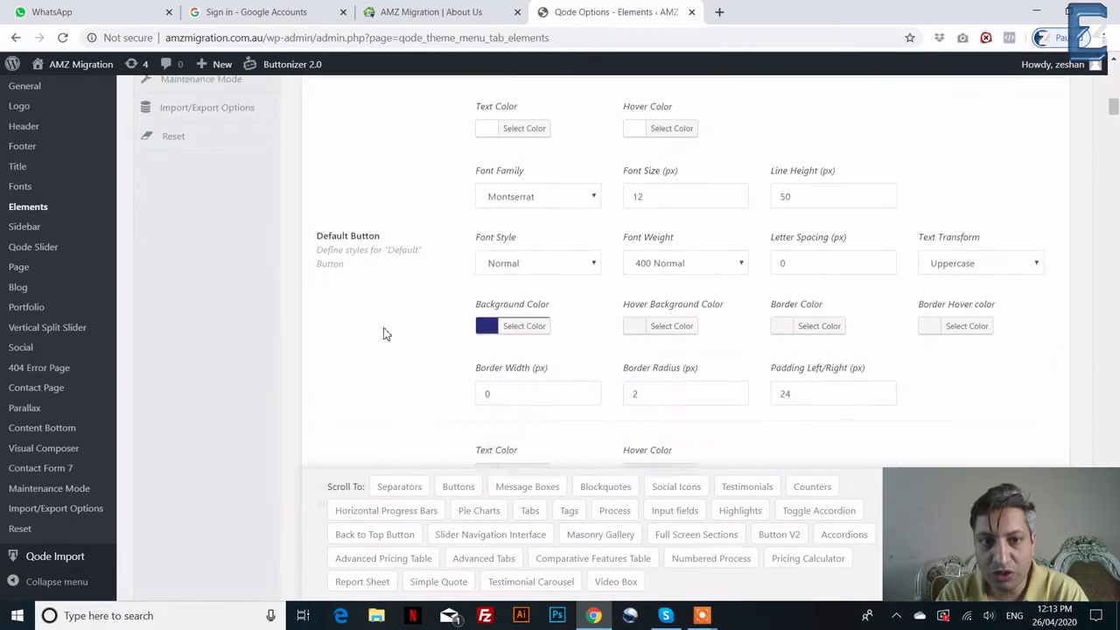
pyautogui.scroll(-2, 415, 388)
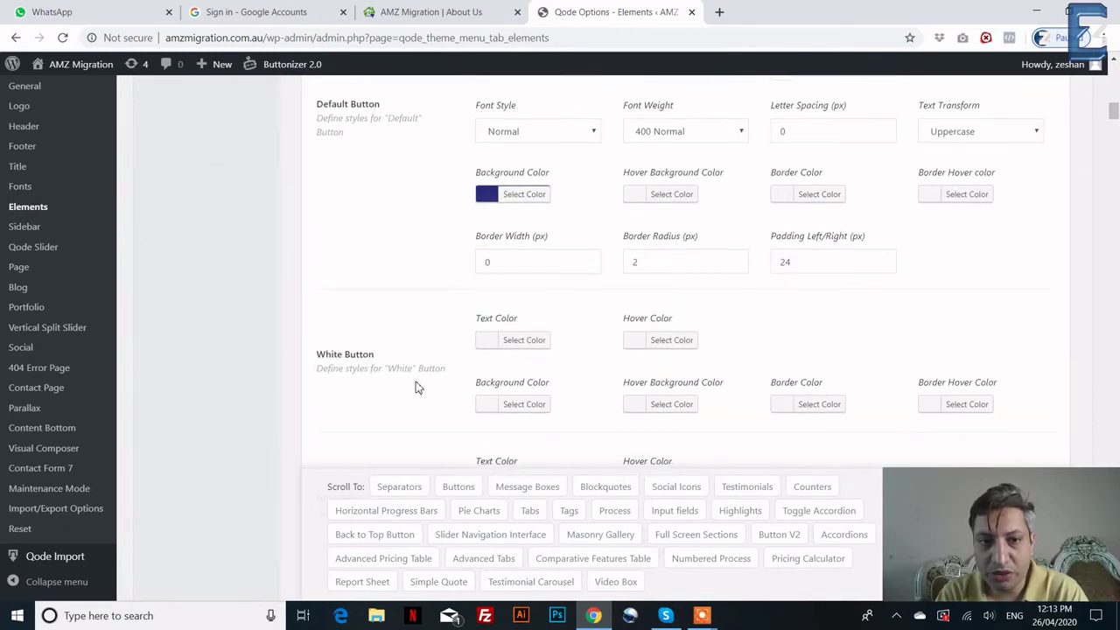
pyautogui.scroll(-2, 403, 377)
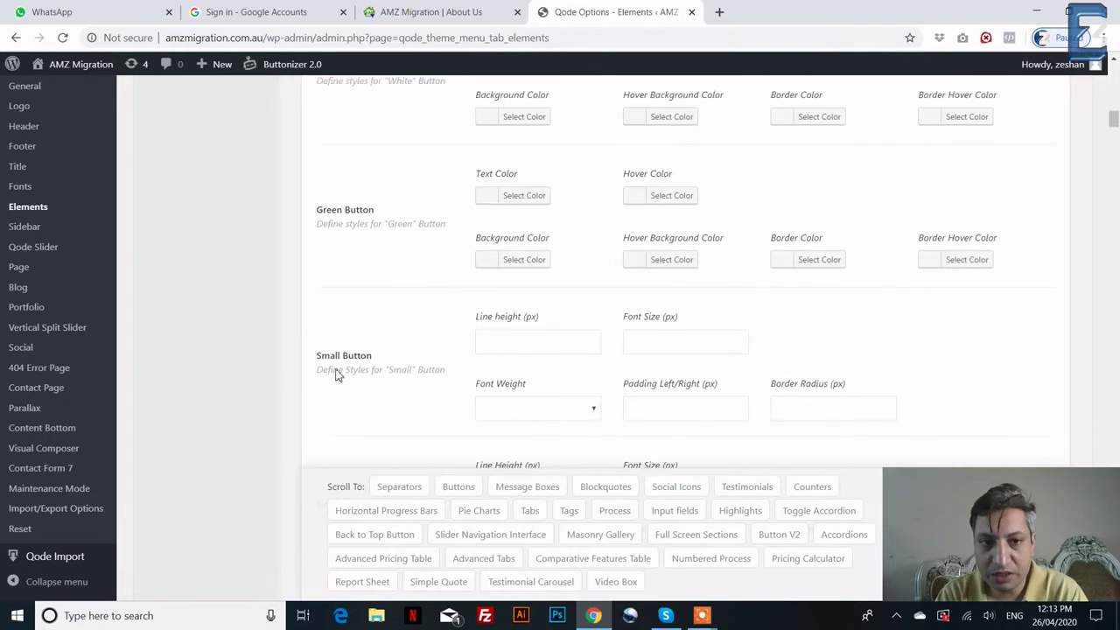
pyautogui.scroll(-1, 395, 365)
pyautogui.scroll(-6, 482, 394)
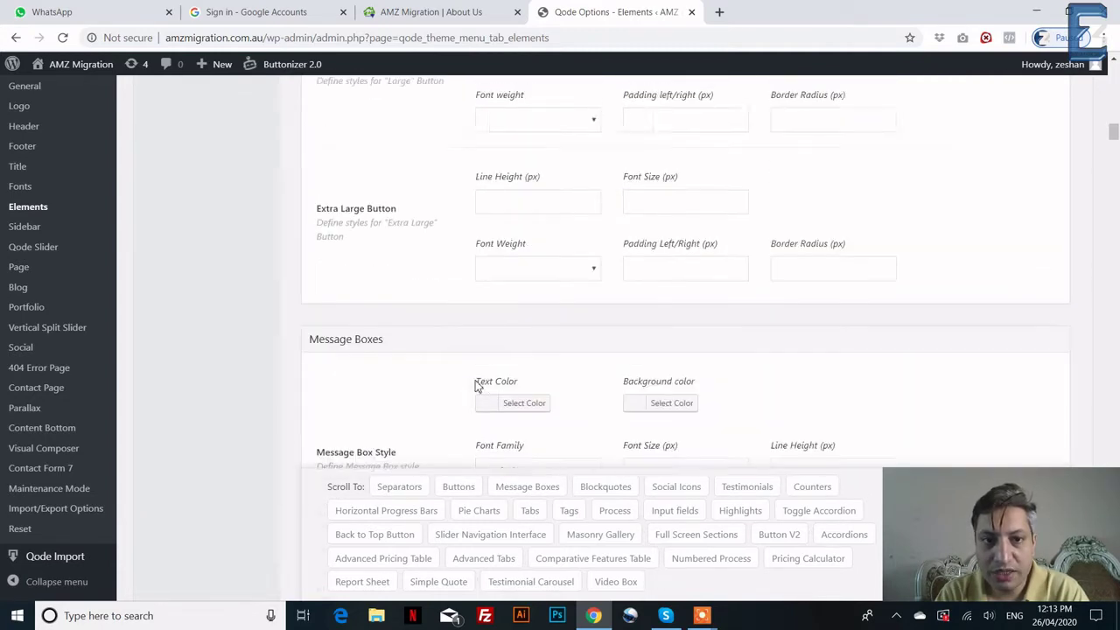
# - Examine the remaining element styles, from Message Boxes, Blockquotes, Social Icons and Testimonials to Counters, Process and Slider Navigation Interface
pyautogui.scroll(-4, 396, 280)
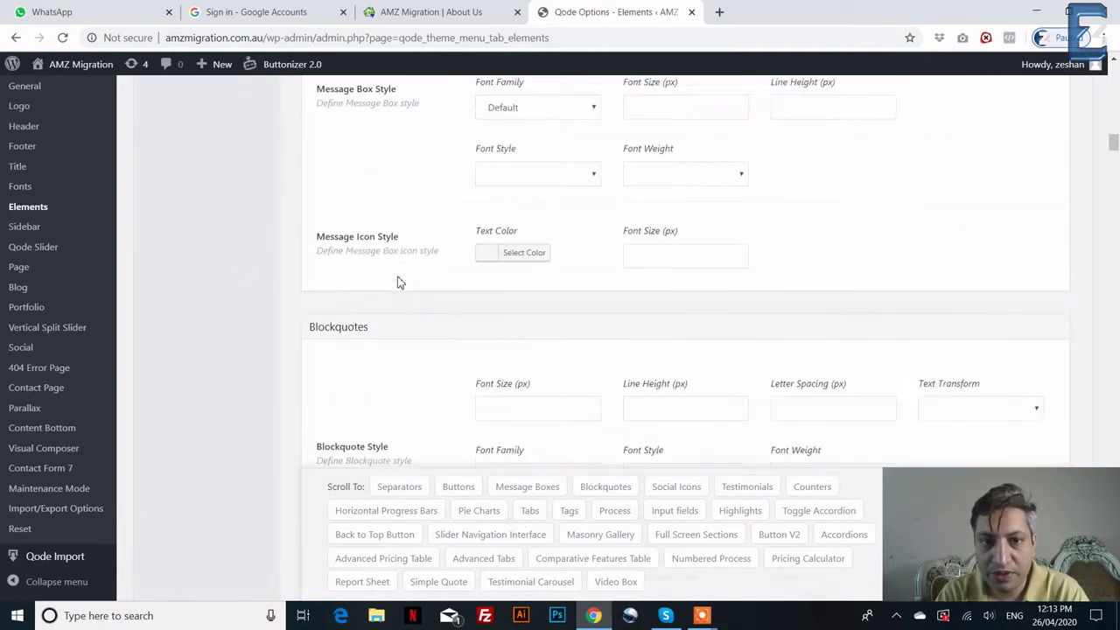
pyautogui.scroll(-5, 390, 260)
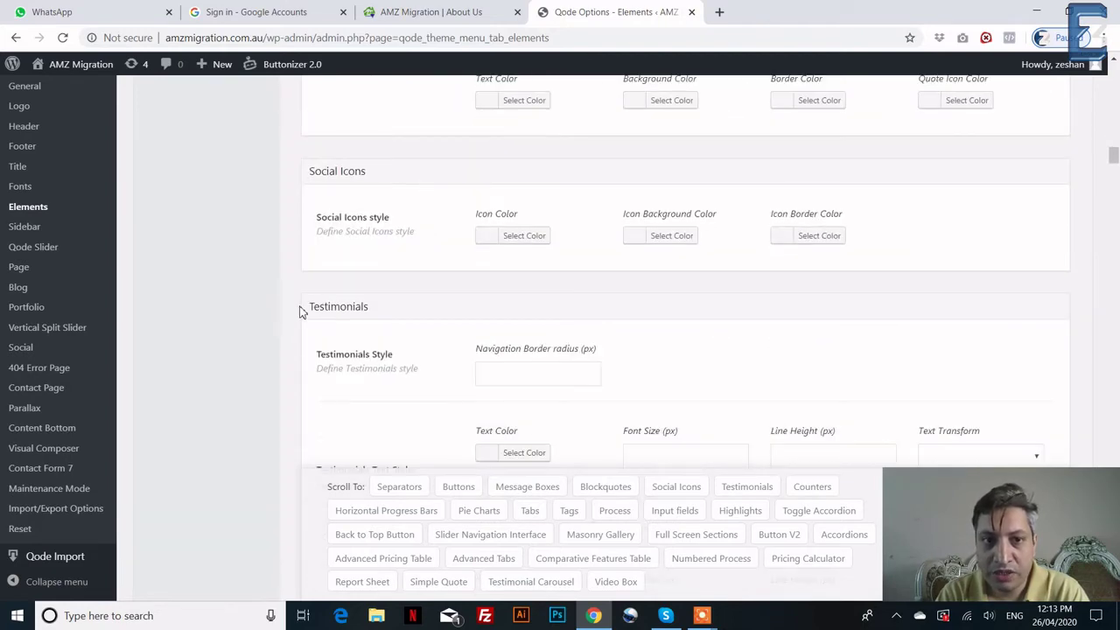
pyautogui.scroll(-8, 443, 313)
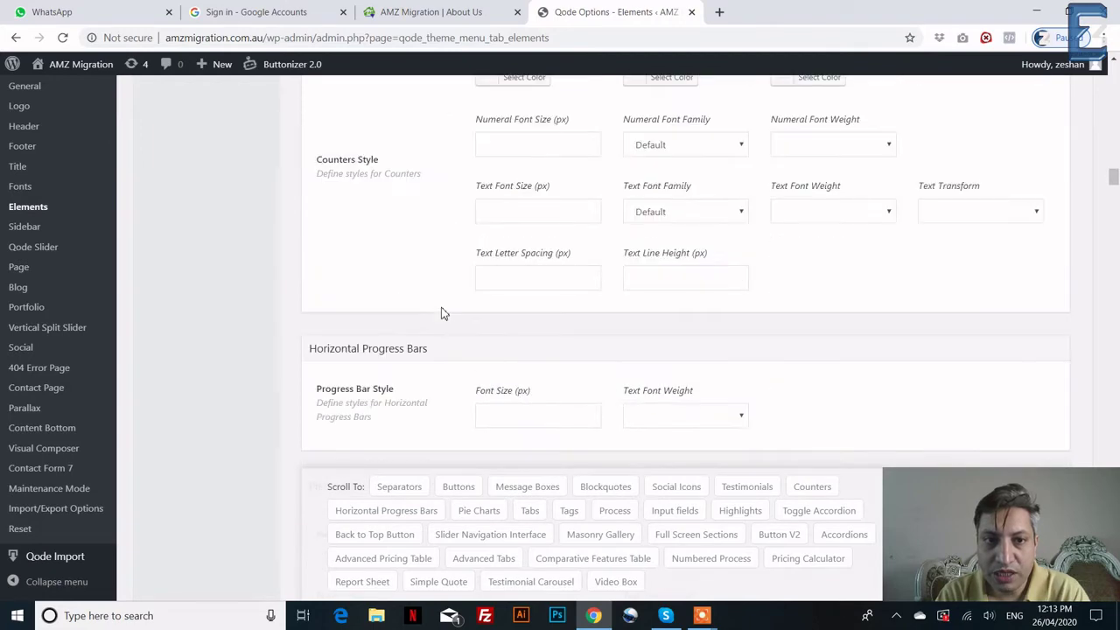
pyautogui.scroll(-10, 442, 313)
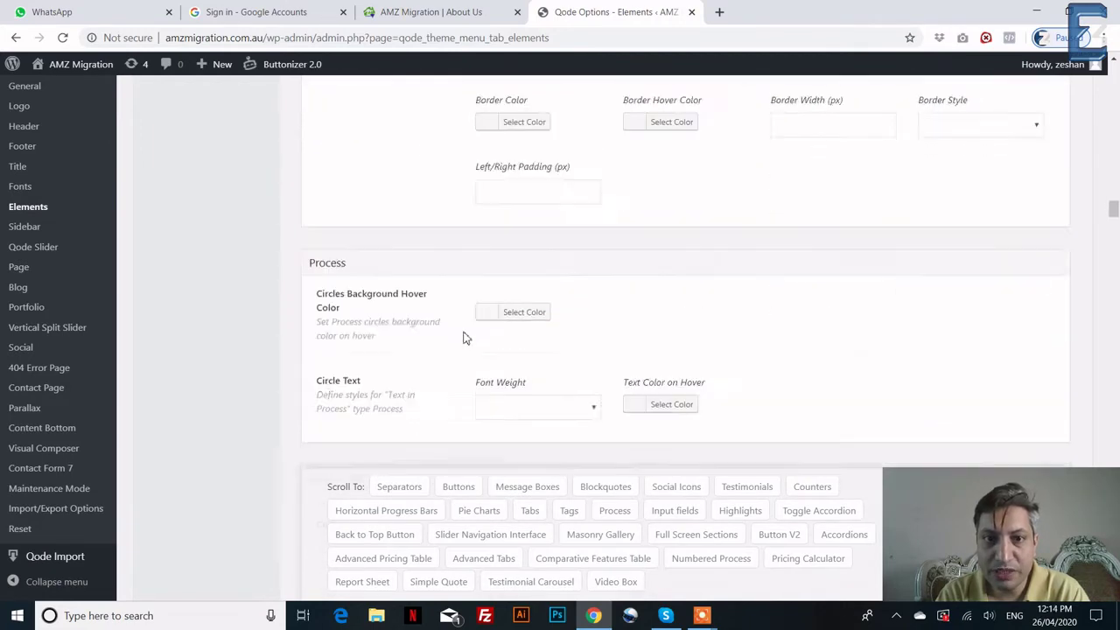
pyautogui.scroll(-10, 465, 338)
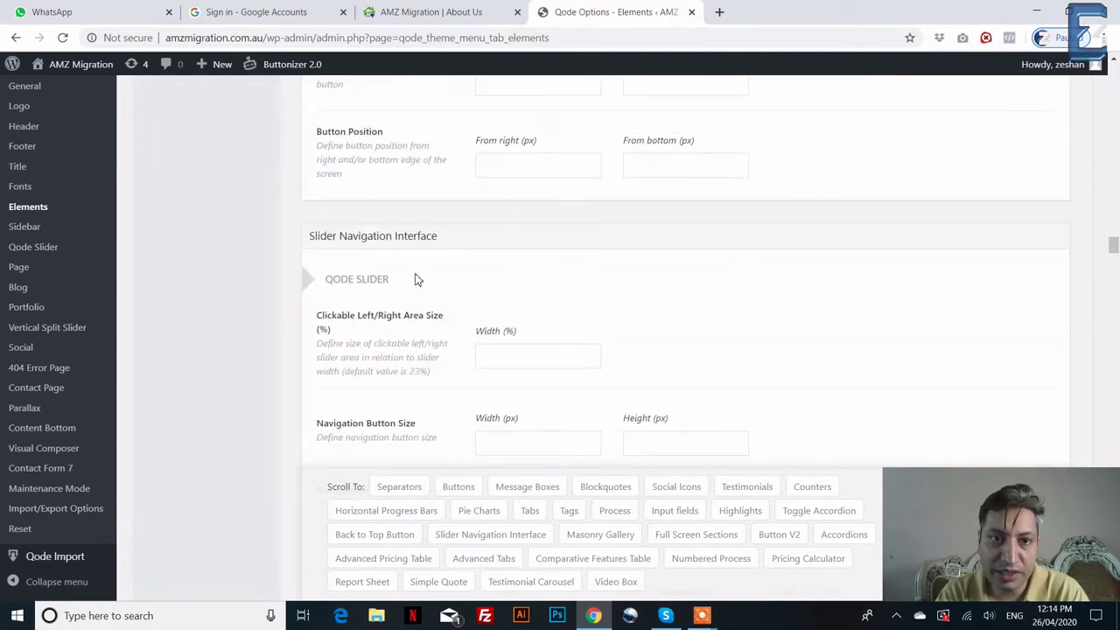
pyautogui.scroll(-4, 416, 280)
# - Open the Sidebar options and examine the widget title, text and link styles
pyautogui.moveTo(1118, 285); pyautogui.dragTo(1111, 78)
pyautogui.scroll(-2, 404, 308)
pyautogui.scroll(-5, 350, 315)
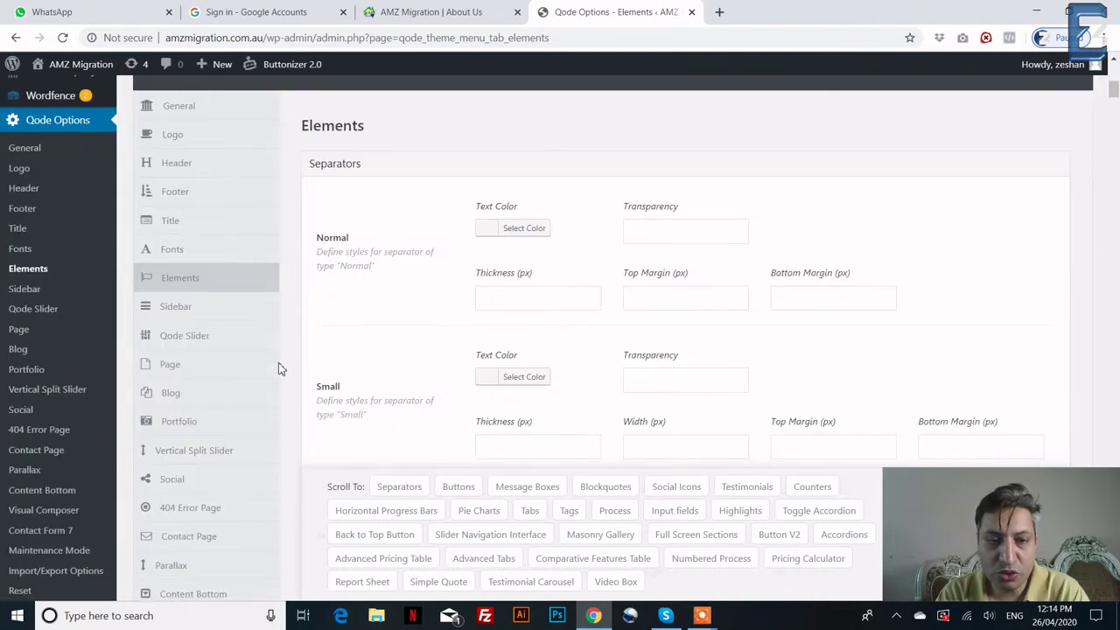
pyautogui.click(207, 314)
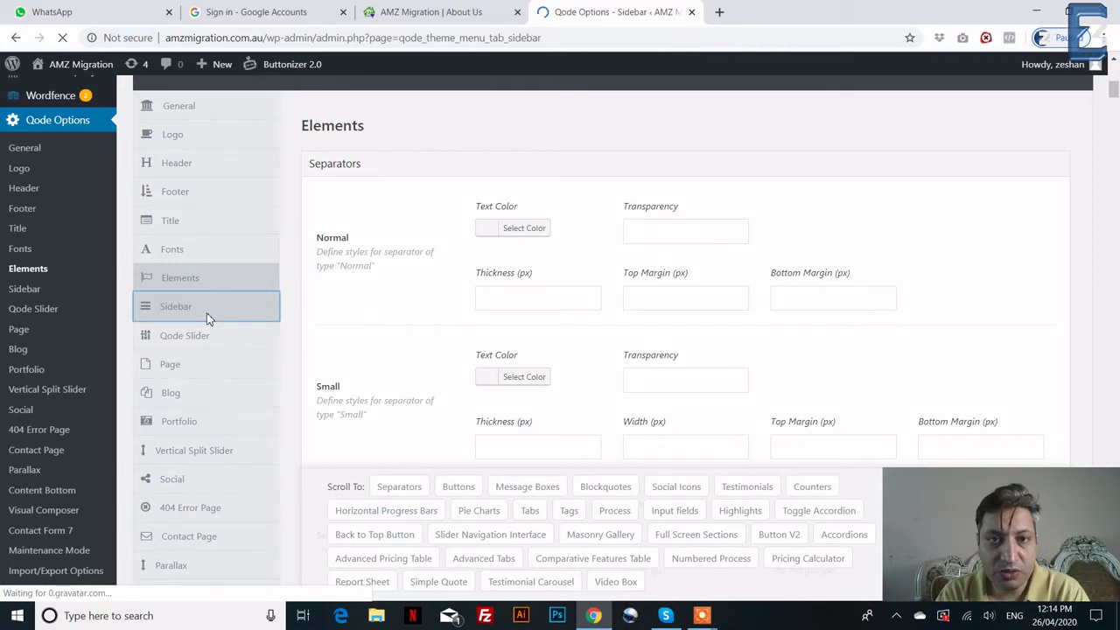
pyautogui.scroll(-3, 374, 400)
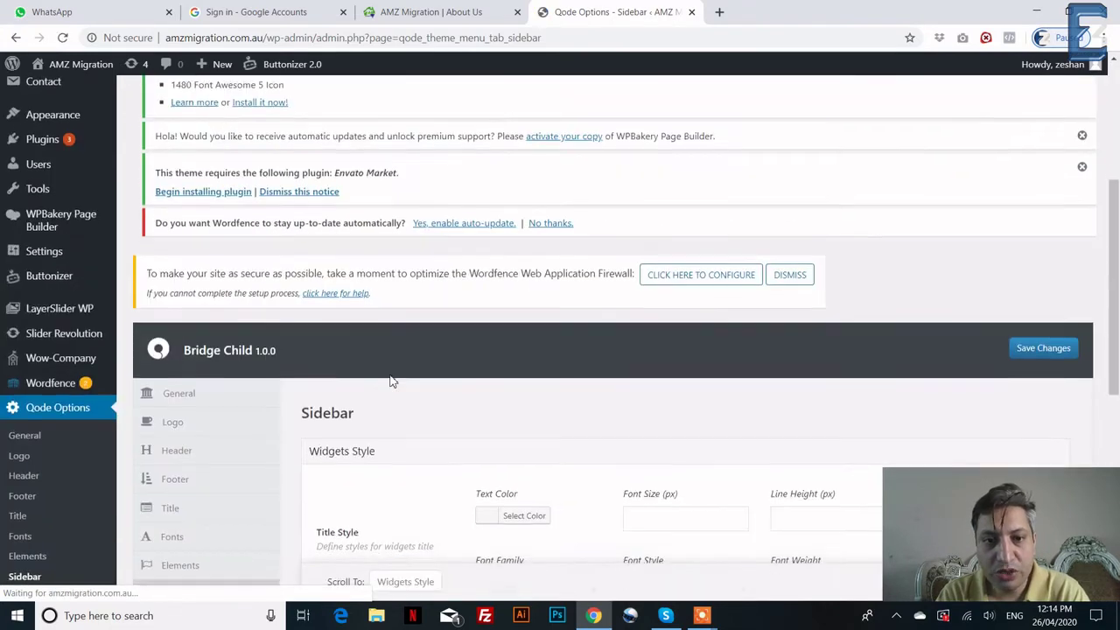
pyautogui.scroll(-3, 395, 379)
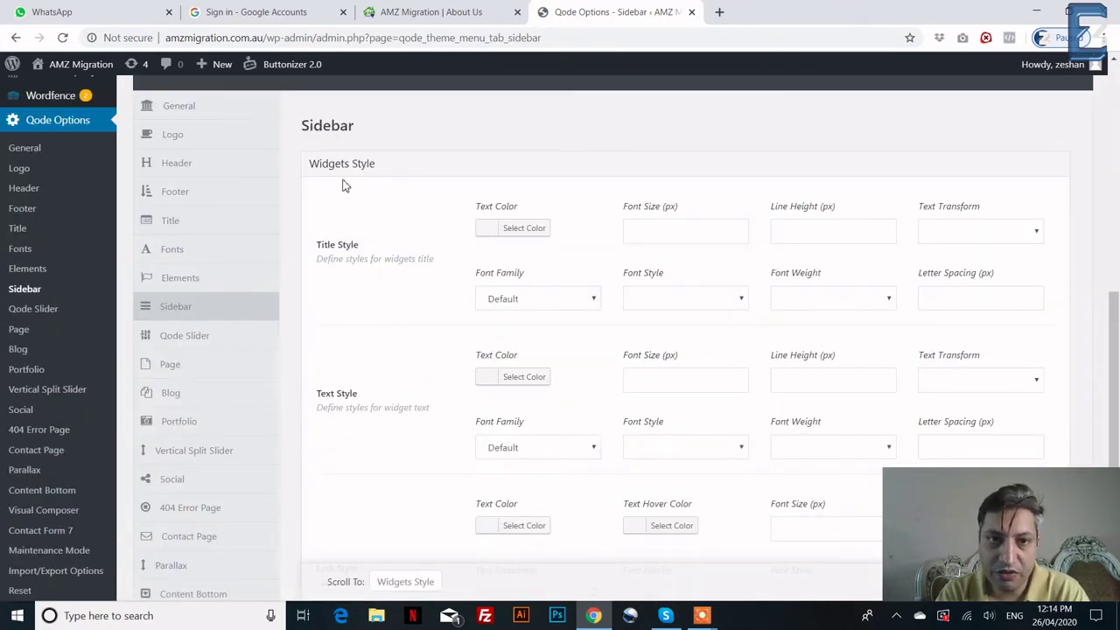
pyautogui.scroll(-2, 389, 210)
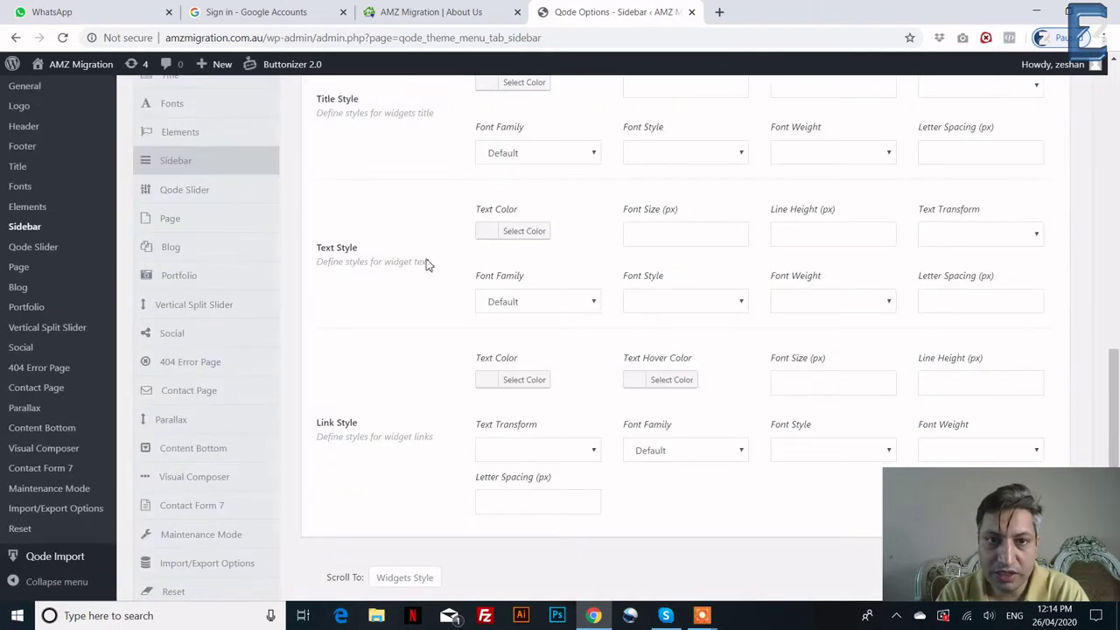
pyautogui.scroll(2, 432, 263)
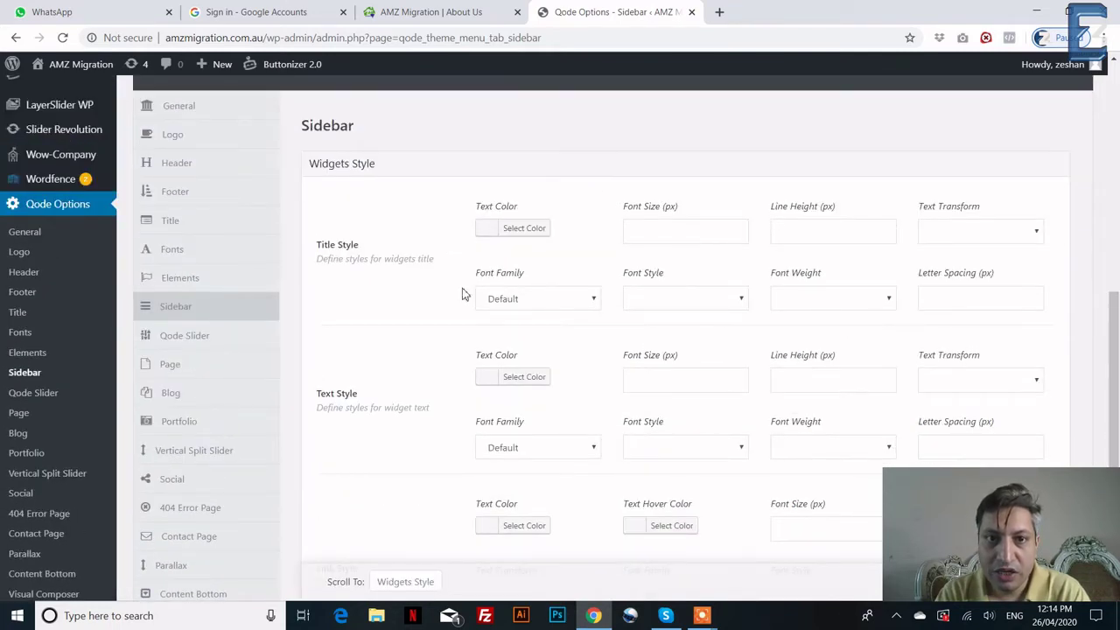
pyautogui.scroll(-3, 463, 292)
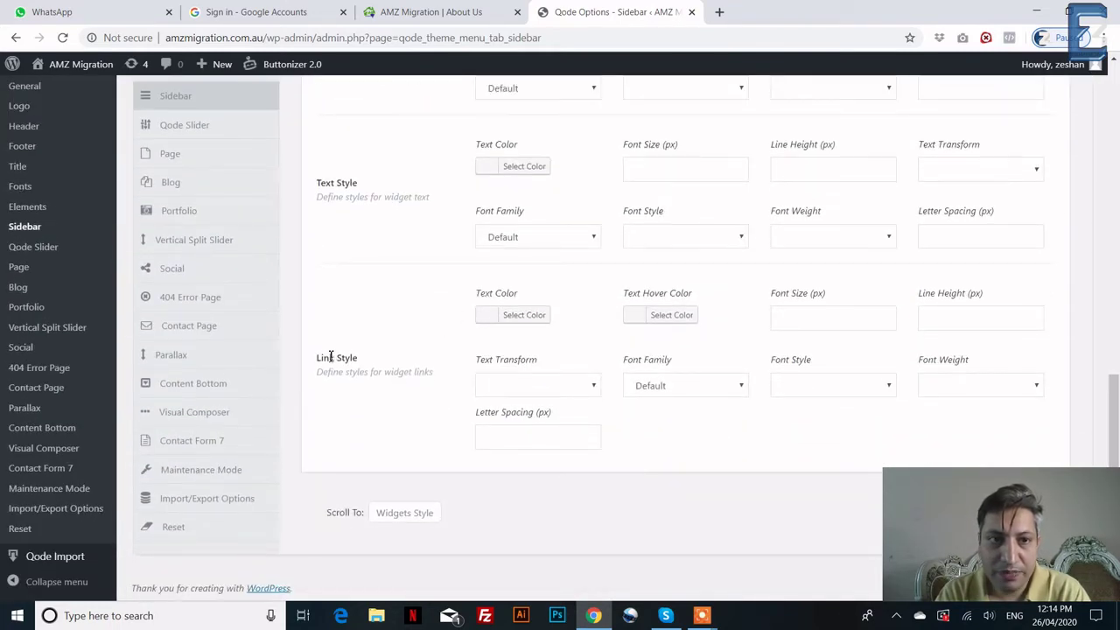
# - Open the Qode Slider options and examine the General, Buttons and Buttons V2 style settings
pyautogui.click(222, 128)
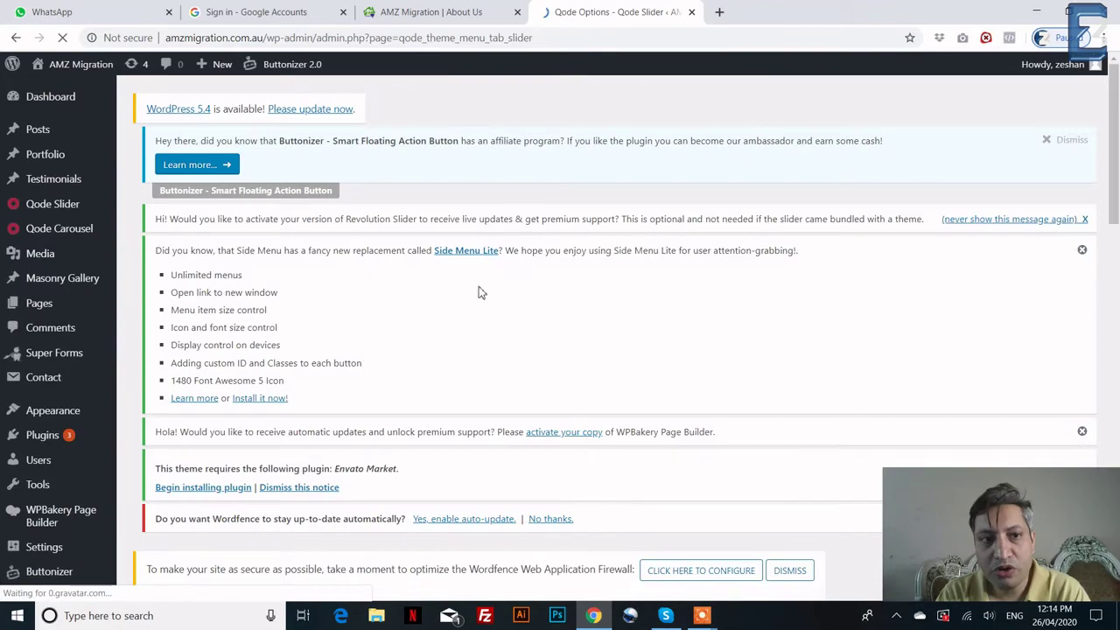
pyautogui.scroll(-5, 463, 352)
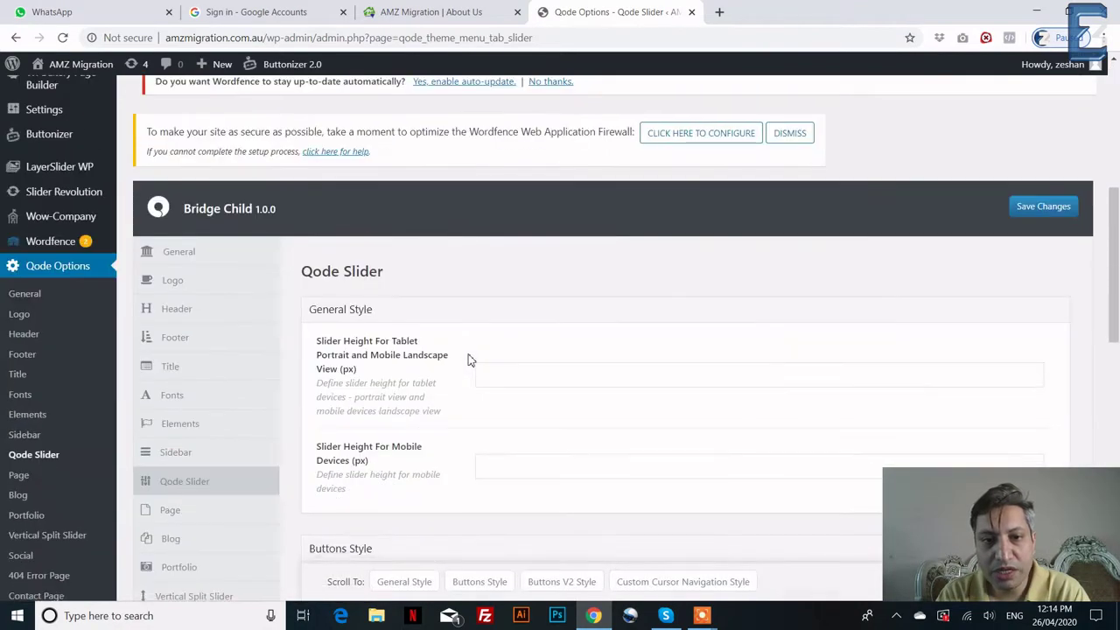
pyautogui.scroll(-12, 488, 350)
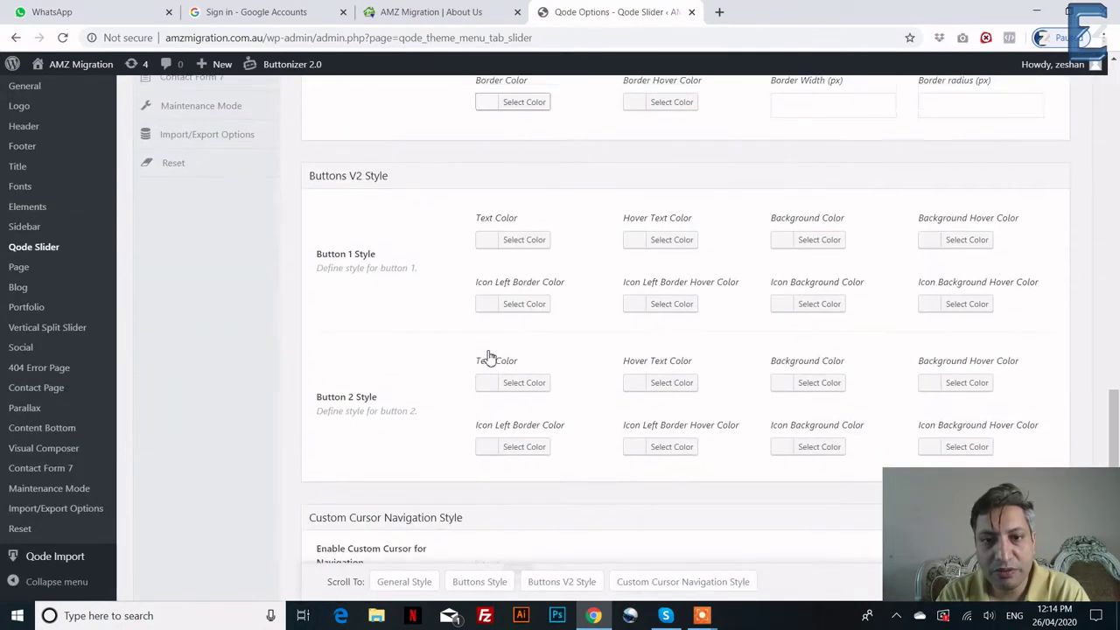
pyautogui.scroll(14, 490, 357)
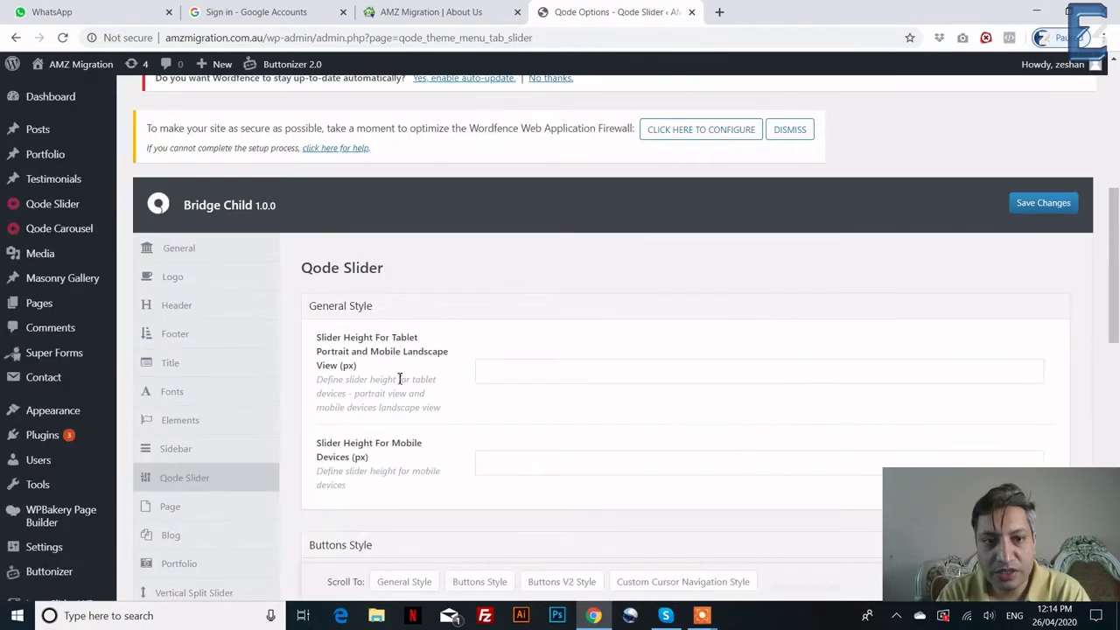
pyautogui.scroll(-1, 477, 405)
pyautogui.moveTo(52, 138)
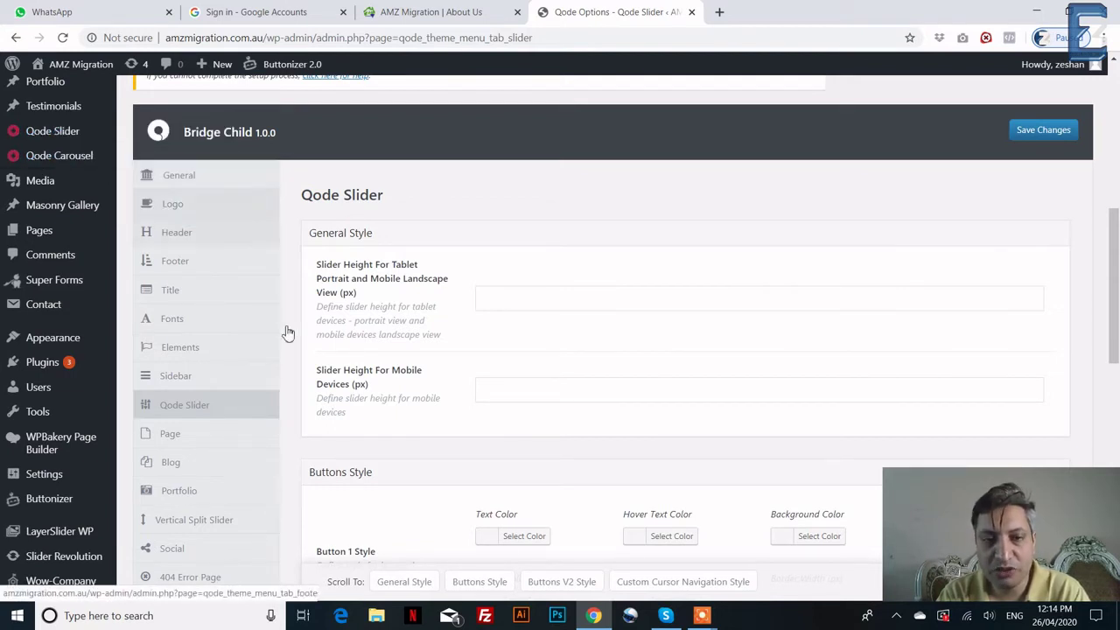
# - Open the Page options and examine the Inter-Page Navigation setting under Page Single
pyautogui.scroll(-3, 282, 332)
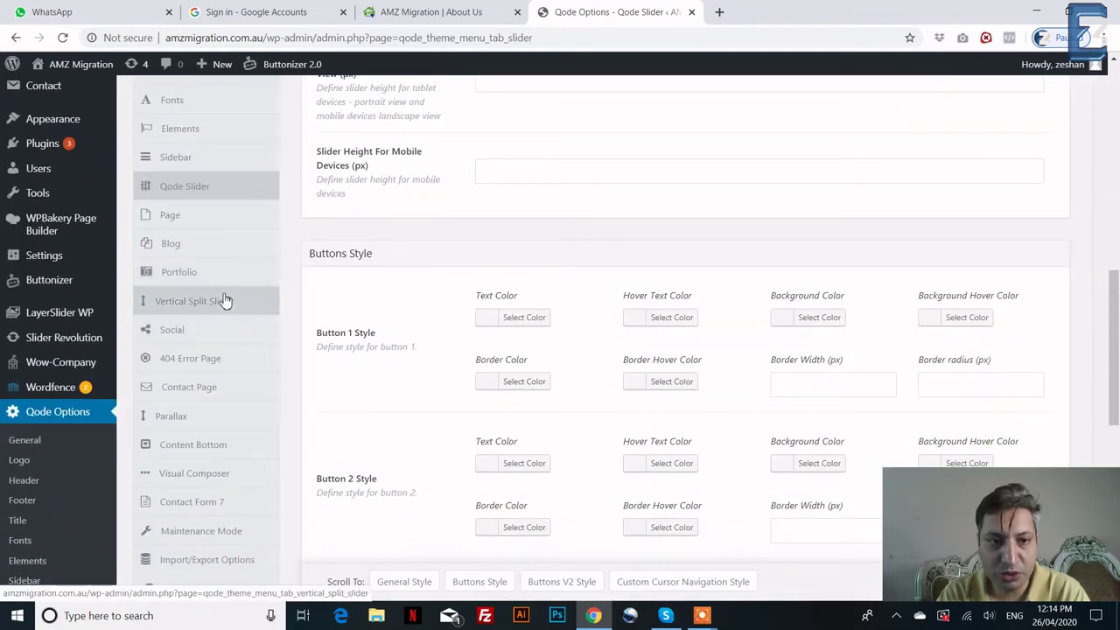
pyautogui.click(208, 218)
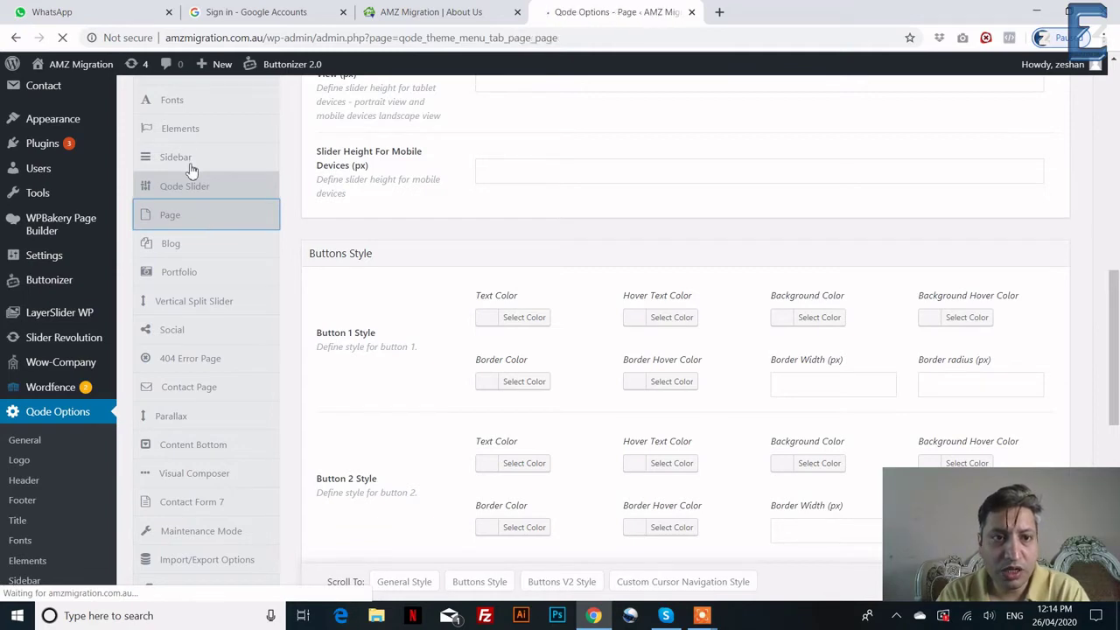
pyautogui.scroll(-2, 251, 301)
pyautogui.scroll(-5, 250, 301)
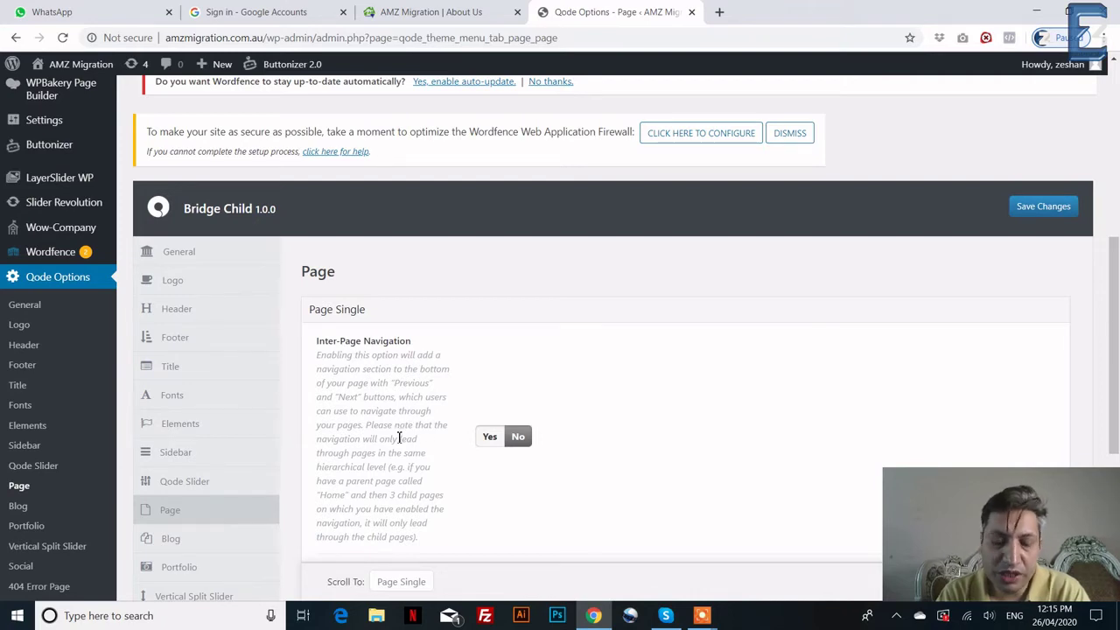
pyautogui.scroll(-3, 360, 495)
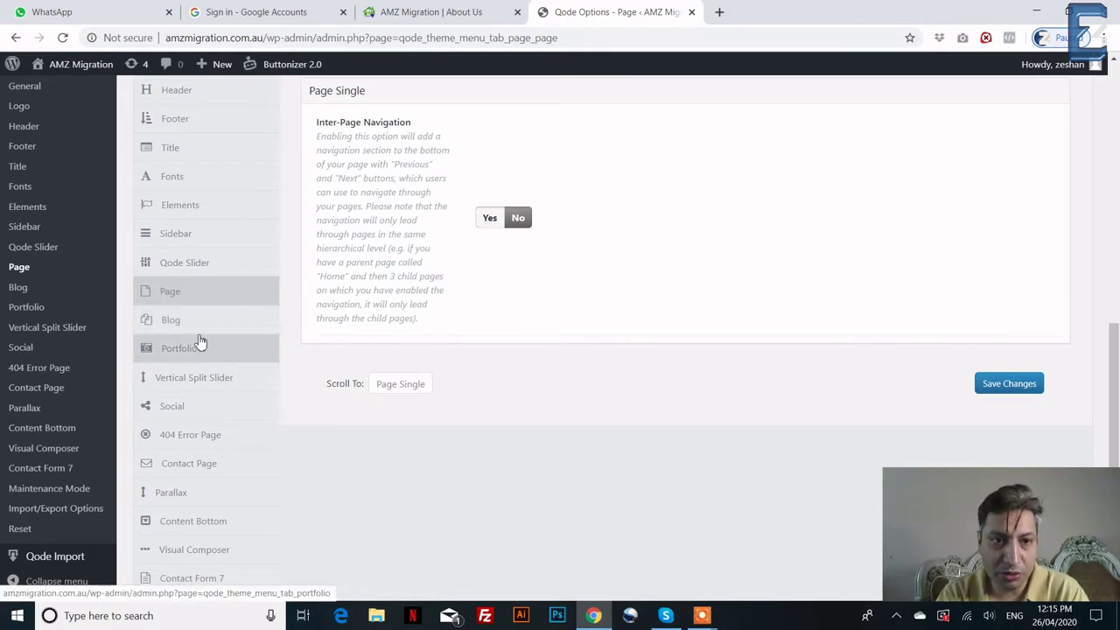
# - Open the Blog options and examine the Blog List settings, from Pagination and archive layout to Hide Author and Likes
pyautogui.click(237, 324)
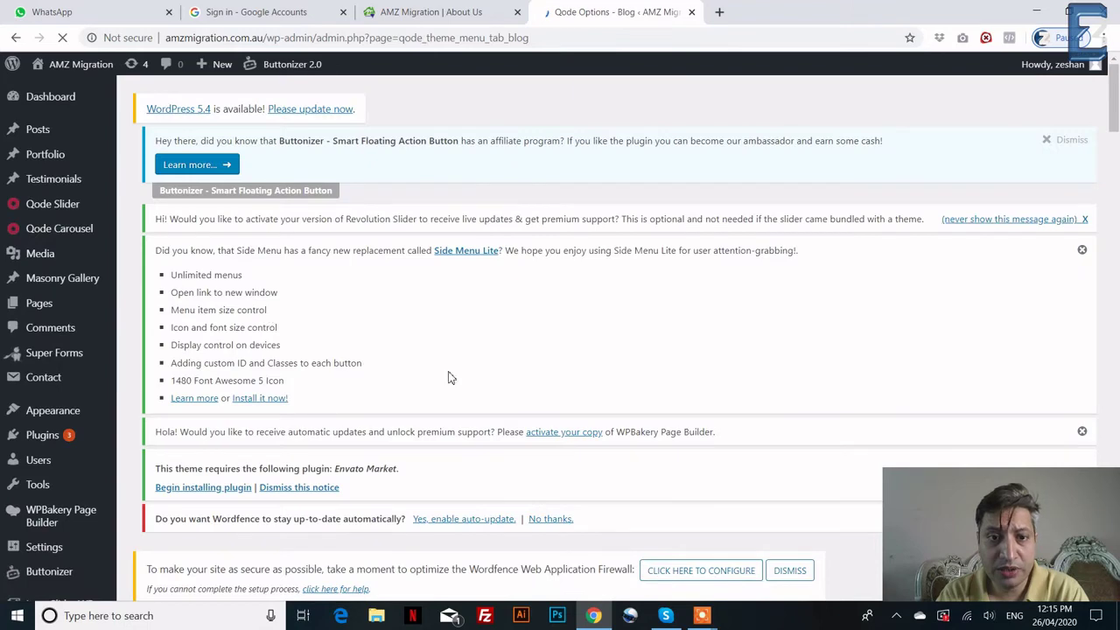
pyautogui.scroll(-3, 449, 378)
pyautogui.scroll(-2, 448, 378)
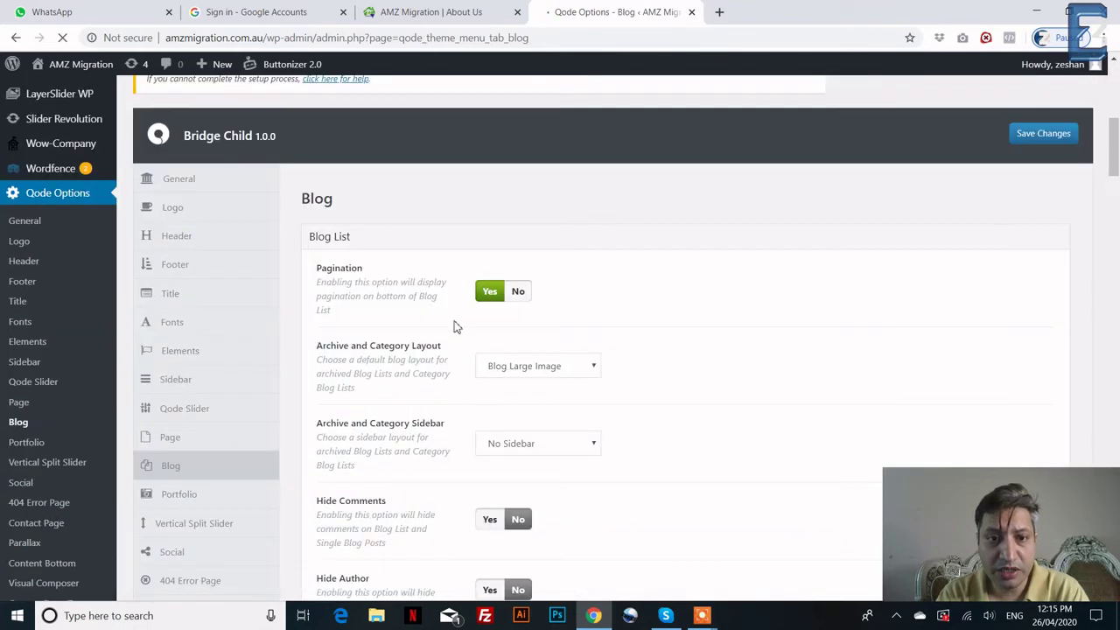
pyautogui.scroll(-2, 389, 374)
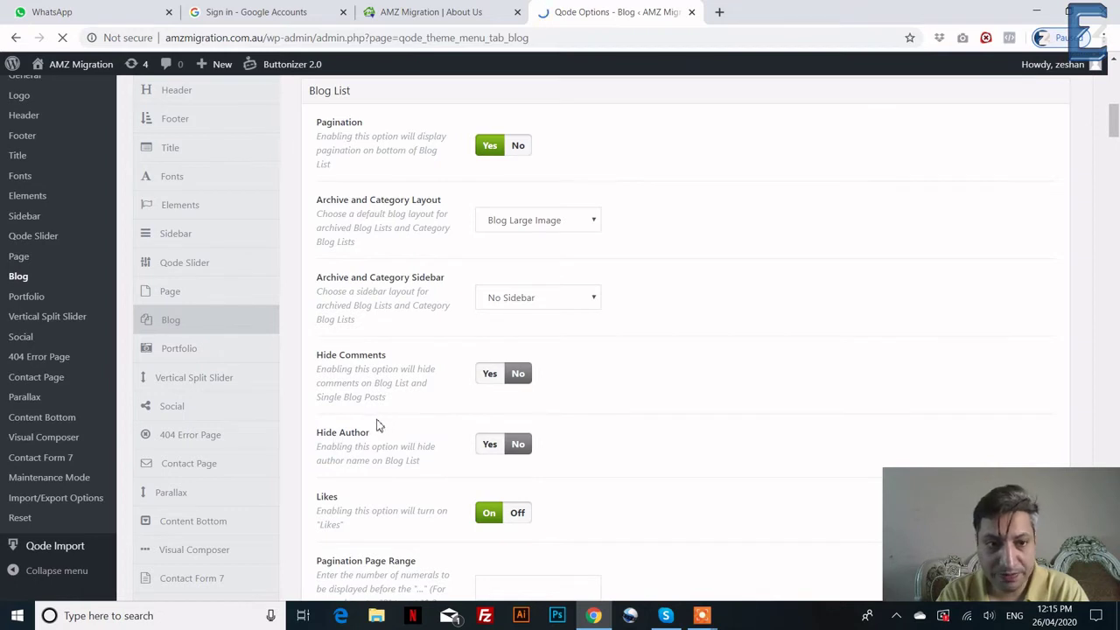
# - Open the Contact Page options and examine the Google Map, Upper Section and Contact Form settings
pyautogui.click(218, 475)
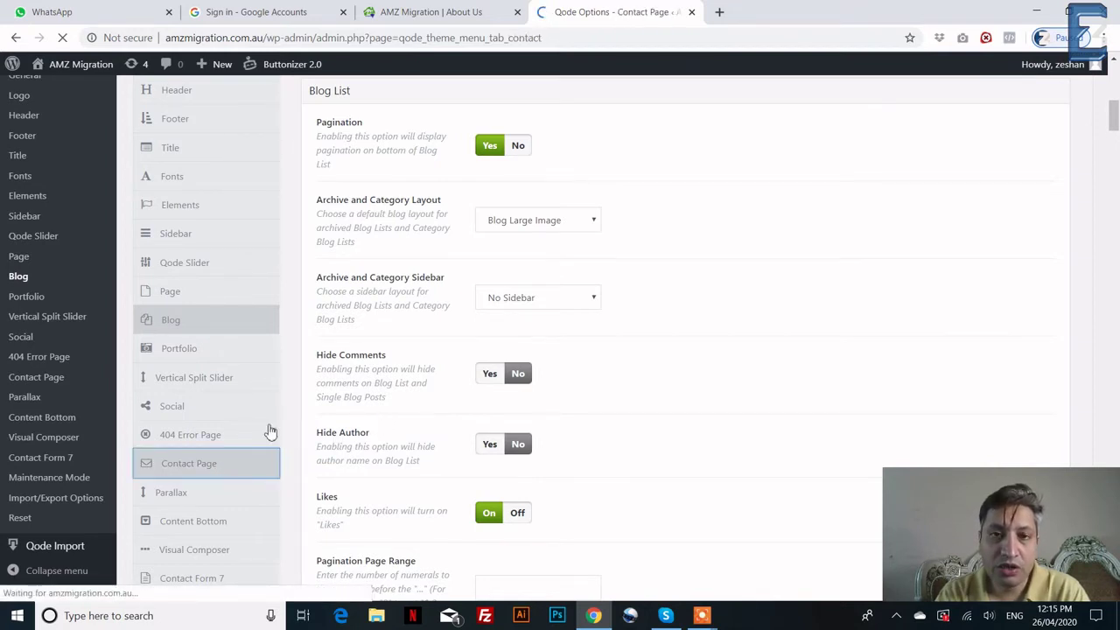
pyautogui.scroll(-6, 343, 378)
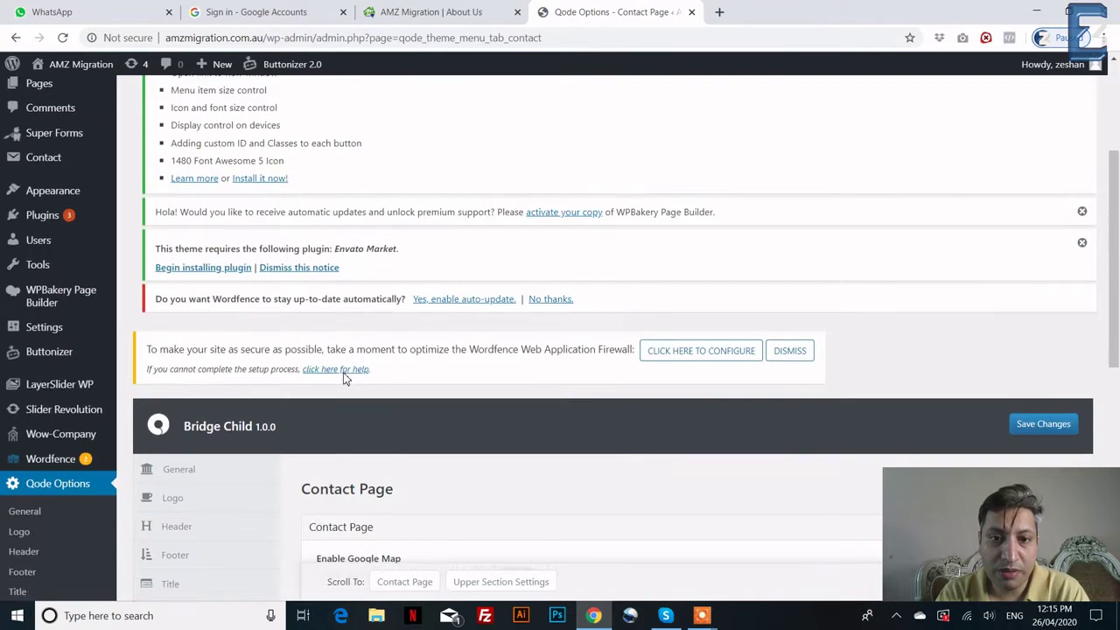
pyautogui.scroll(-3, 367, 359)
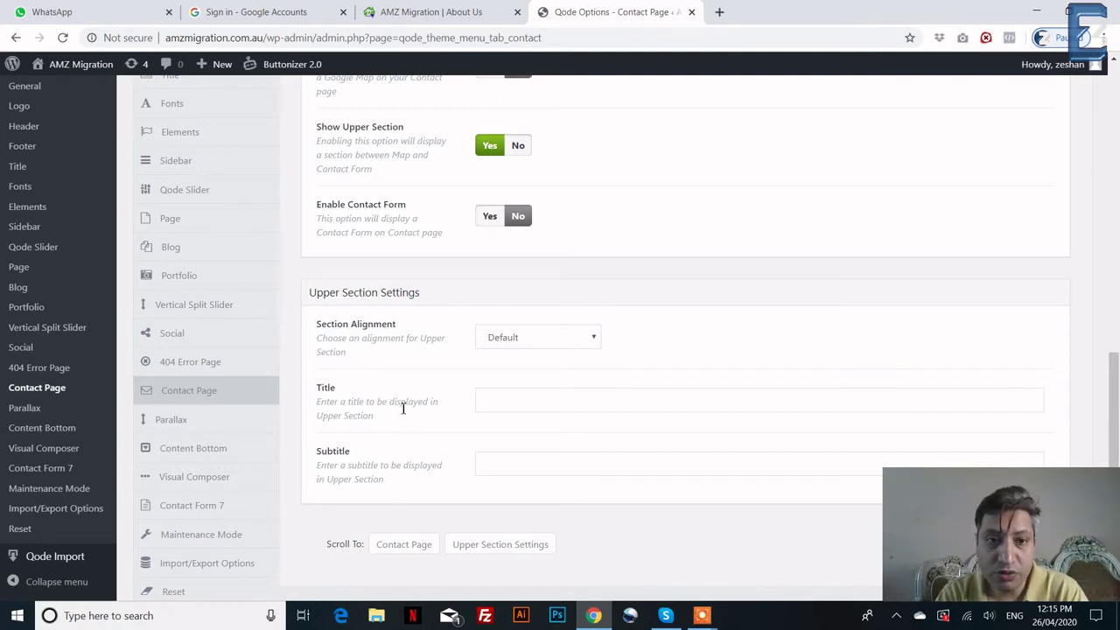
pyautogui.scroll(3, 403, 408)
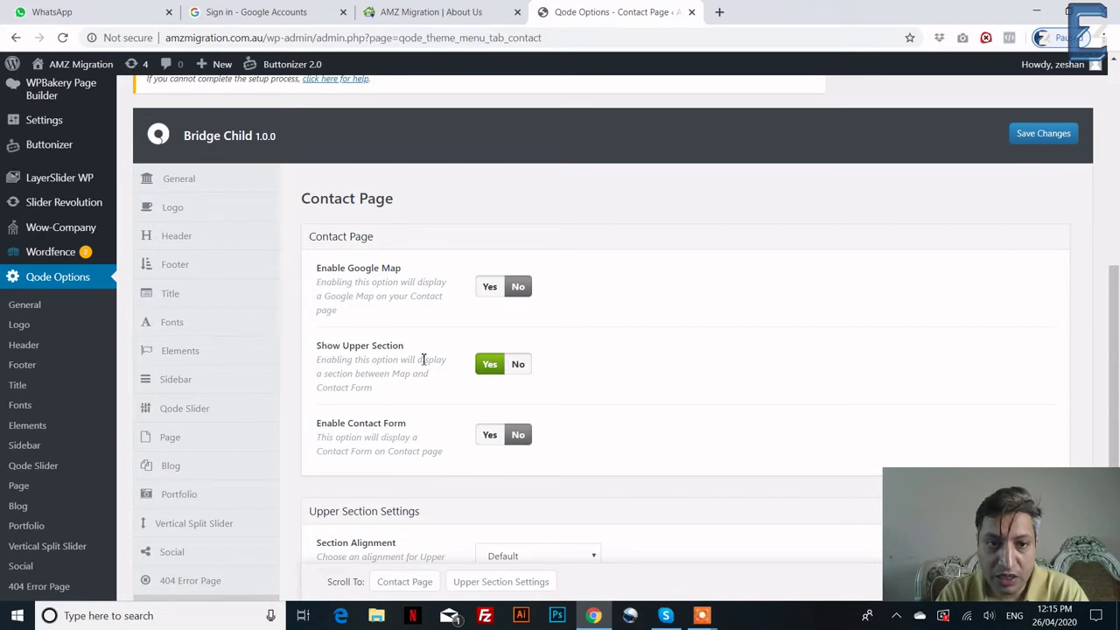
pyautogui.scroll(-2, 376, 444)
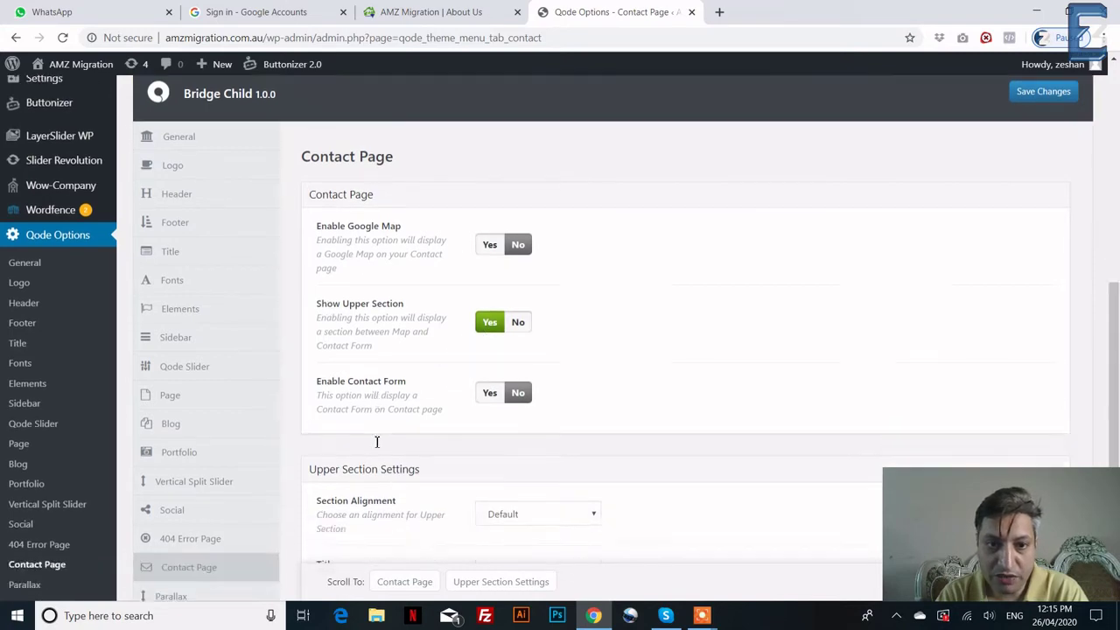
pyautogui.scroll(-2, 402, 435)
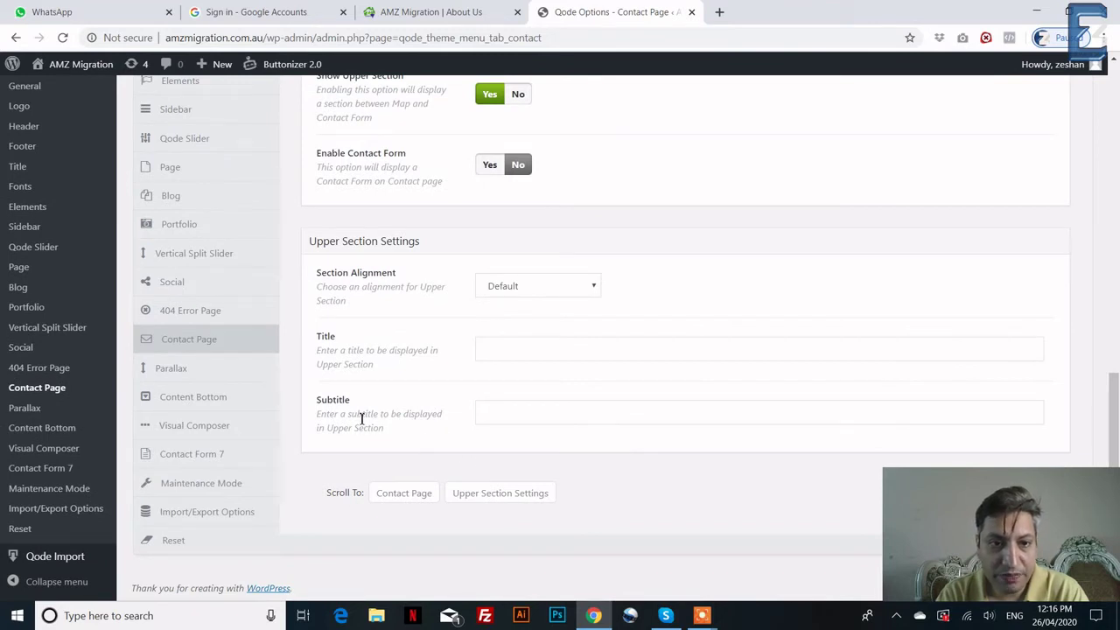
# - Open the Social options and examine the Social Sharing and Show Social Share settings for posts, pages, media and portfolio items
pyautogui.click(201, 280)
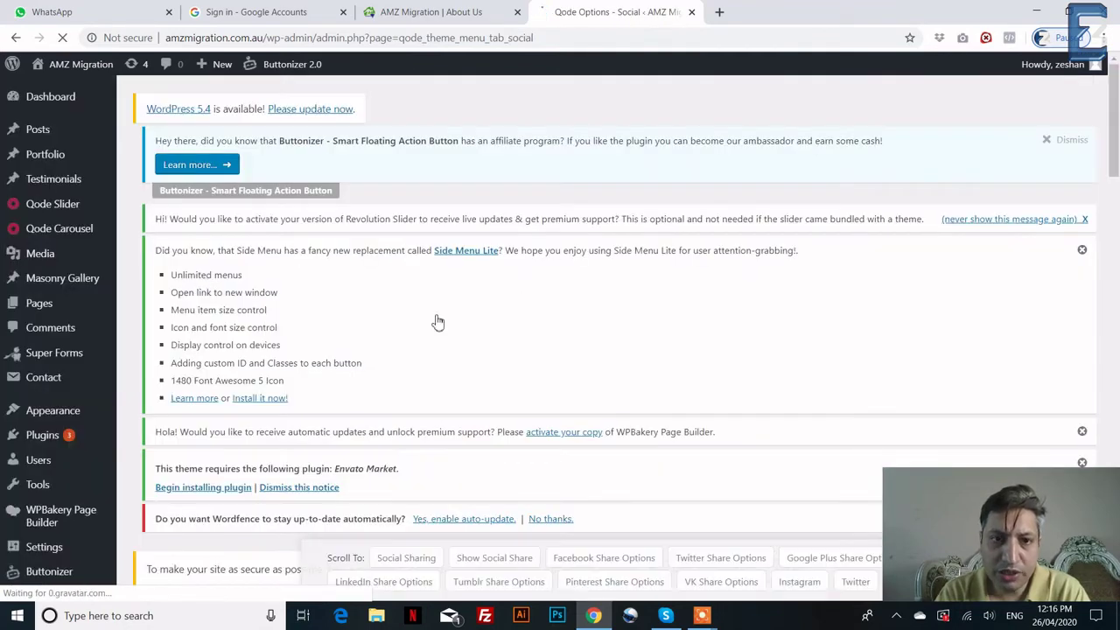
pyautogui.scroll(-7, 435, 320)
pyautogui.scroll(-2, 403, 323)
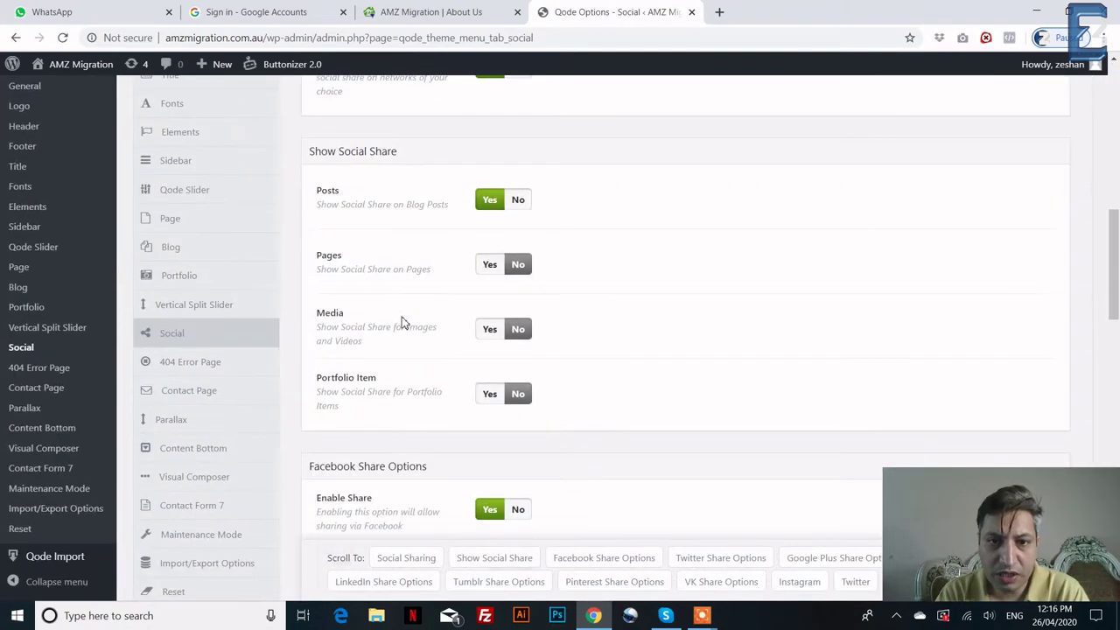
pyautogui.scroll(2, 407, 324)
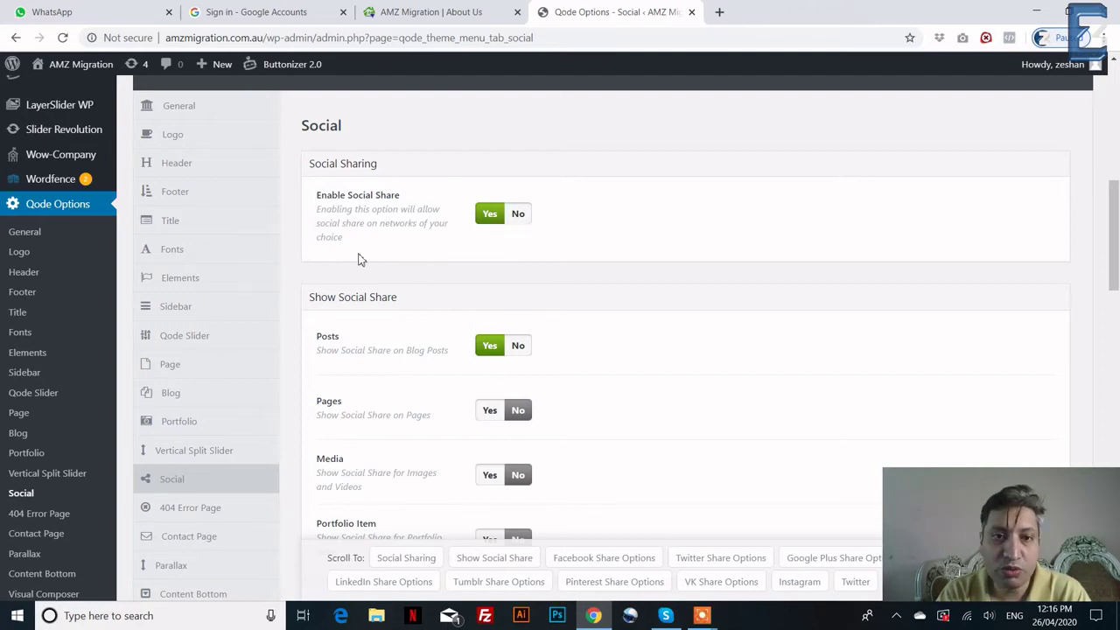
pyautogui.scroll(-1, 395, 248)
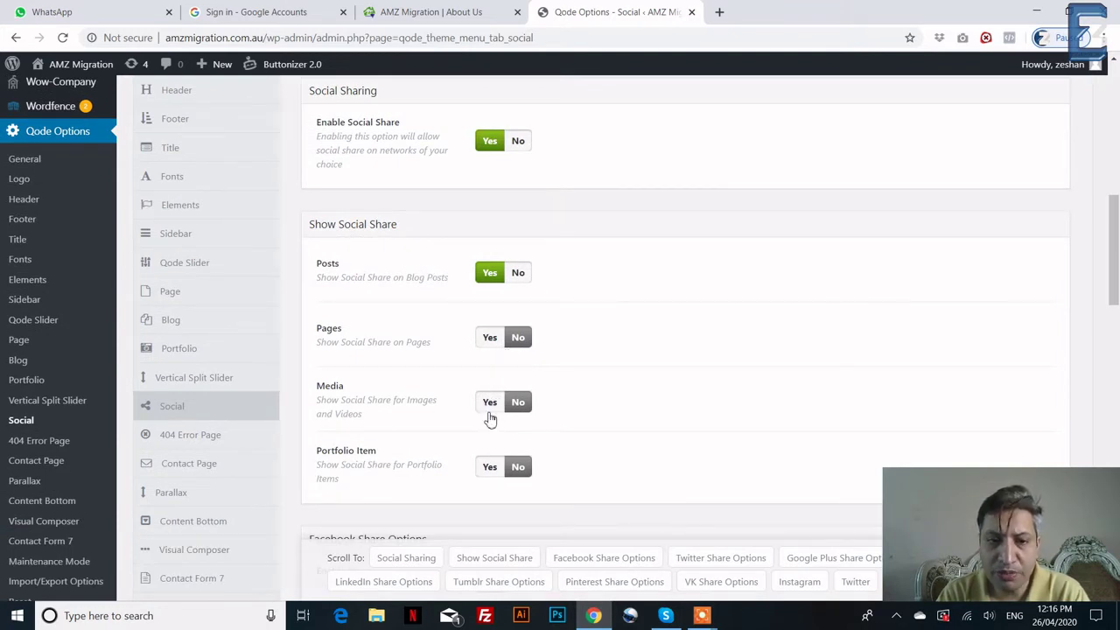
pyautogui.scroll(-2, 495, 413)
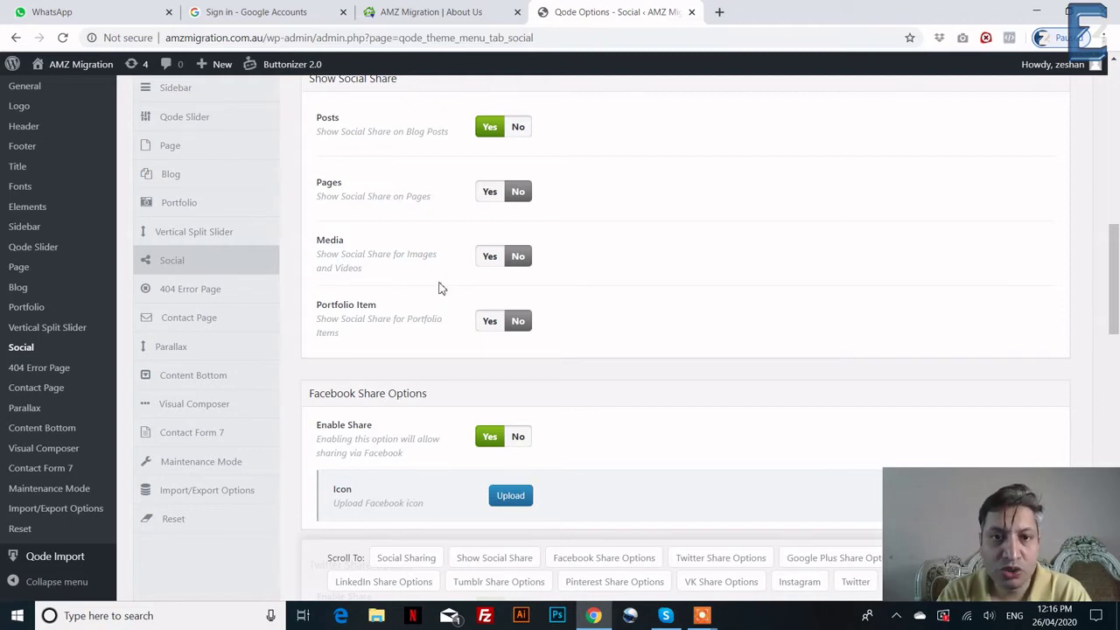
# - Examine the share options for the individual networks, including Facebook, Twitter, Google Plus, LinkedIn and Tumblr
pyautogui.scroll(-2, 445, 306)
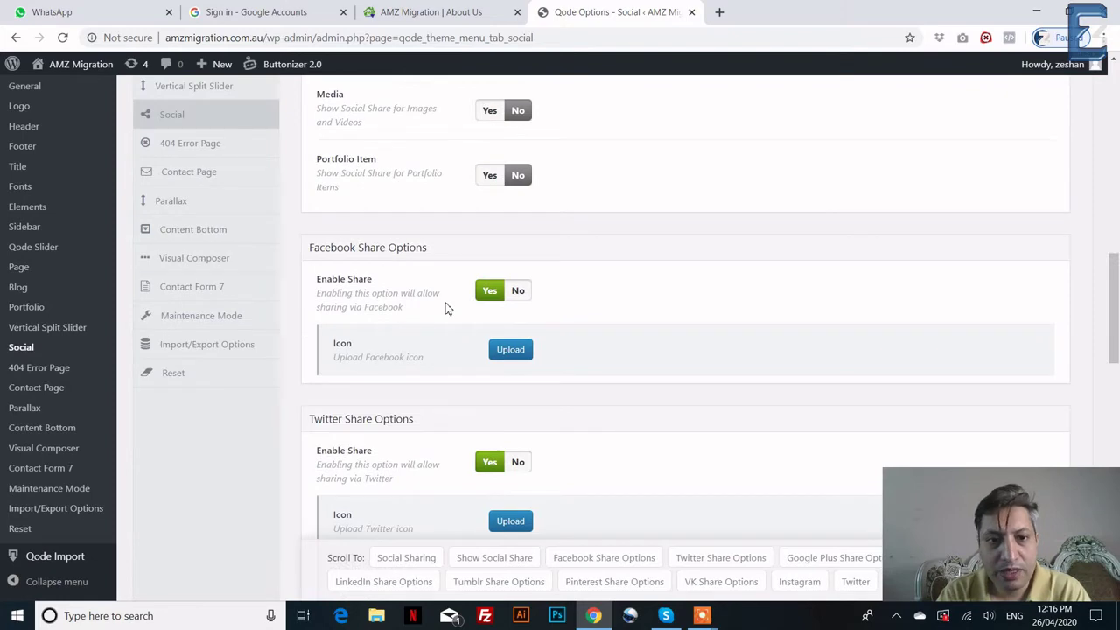
pyautogui.scroll(-6, 444, 308)
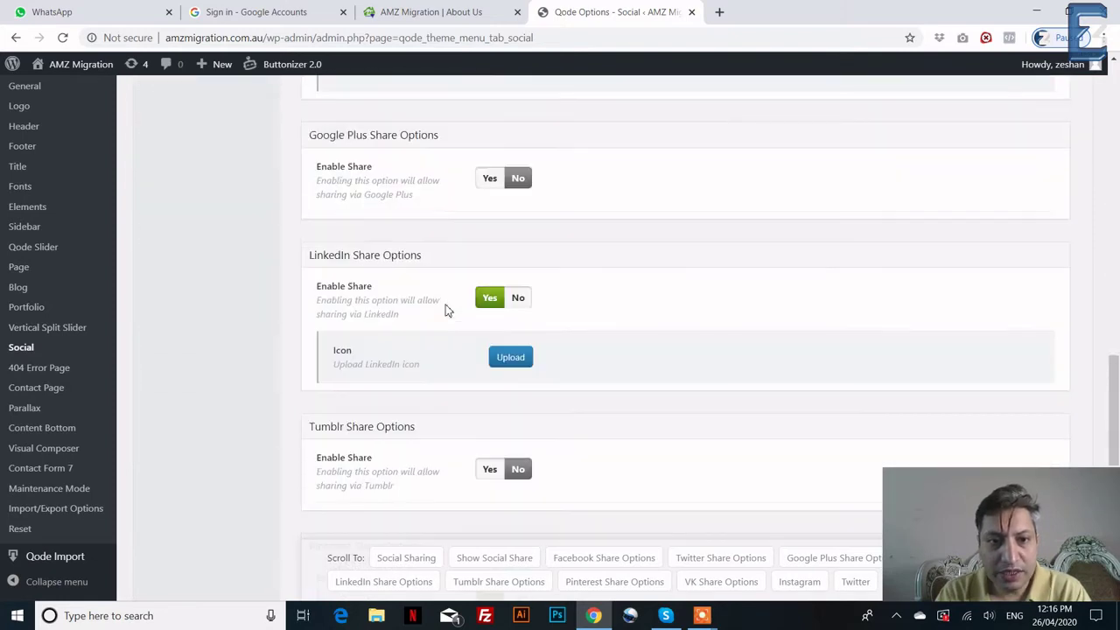
pyautogui.scroll(-3, 444, 310)
pyautogui.scroll(12, 445, 311)
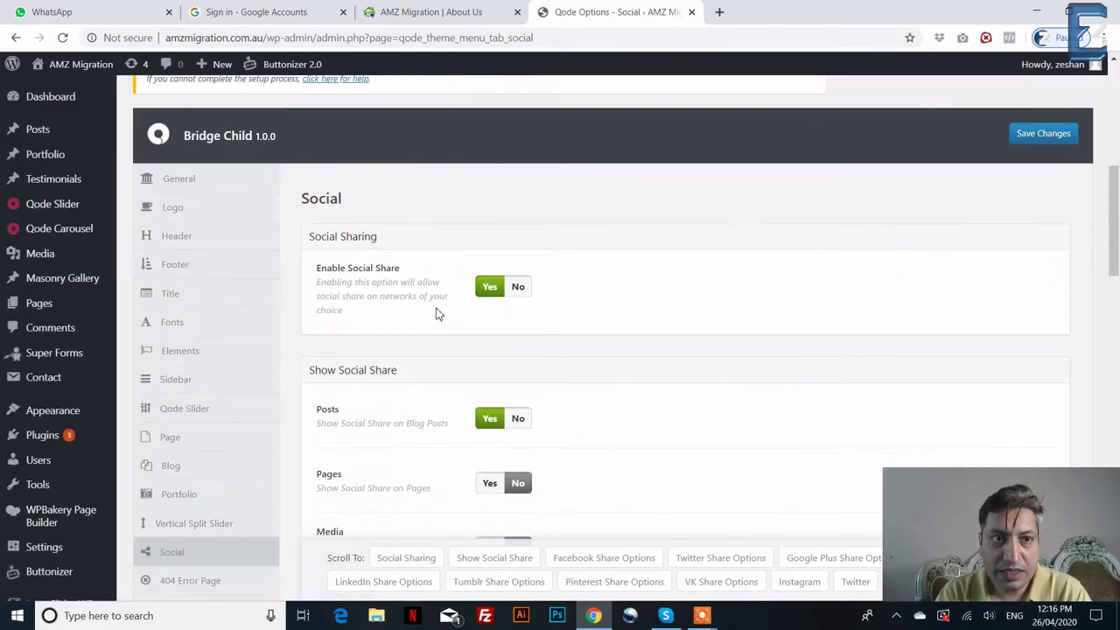
pyautogui.scroll(10, 428, 242)
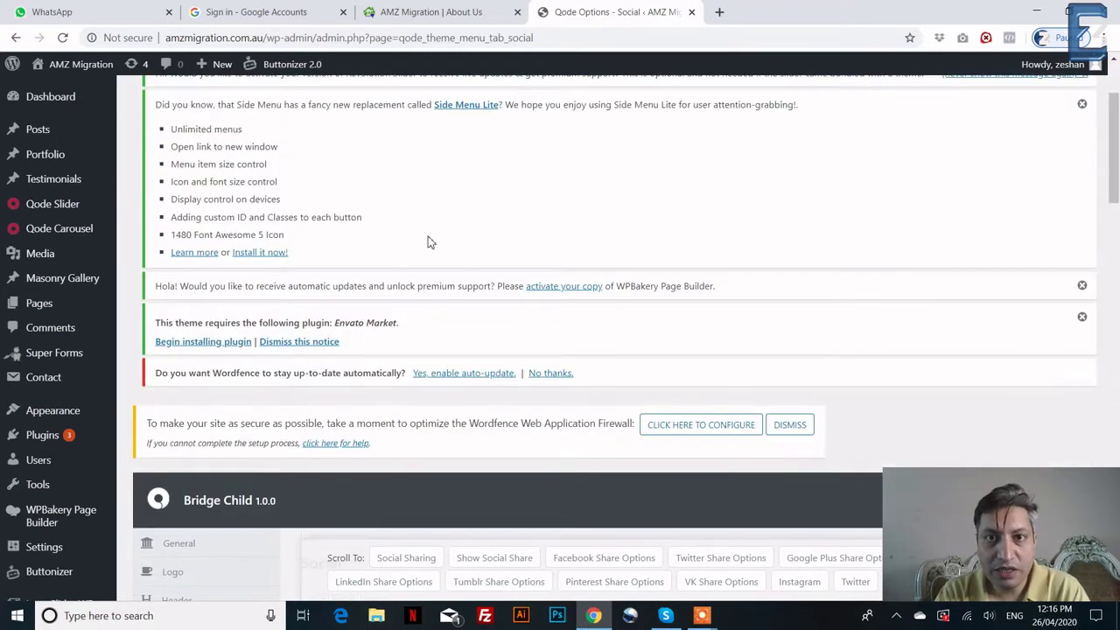
# - Switch from the WordPress admin to the live AMZ Migration site and open its home page
pyautogui.click(479, 7)
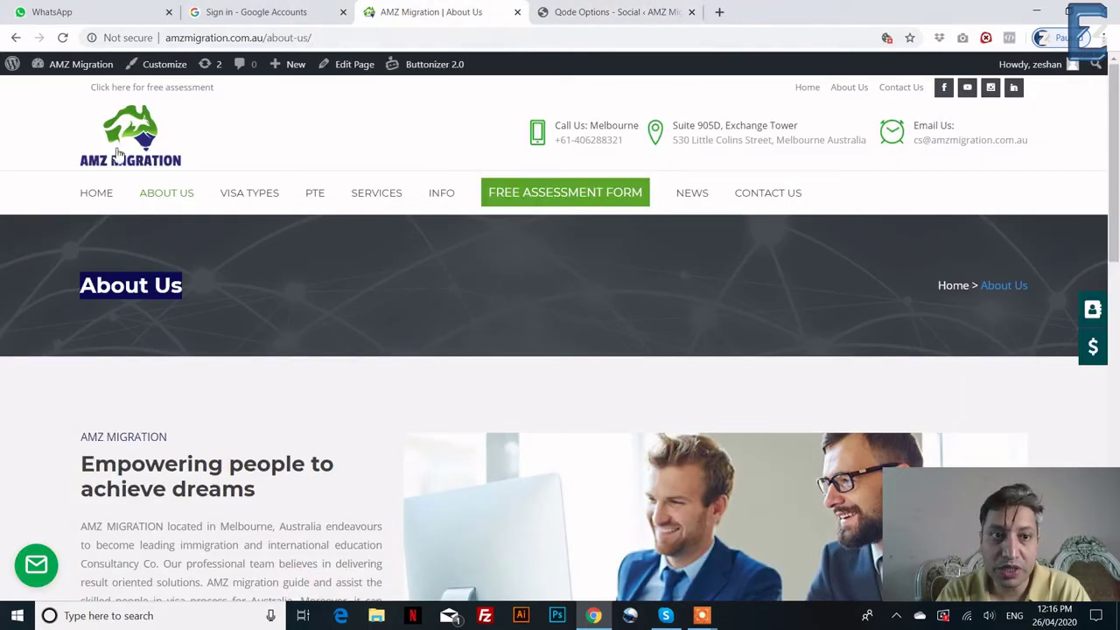
pyautogui.click(567, 11)
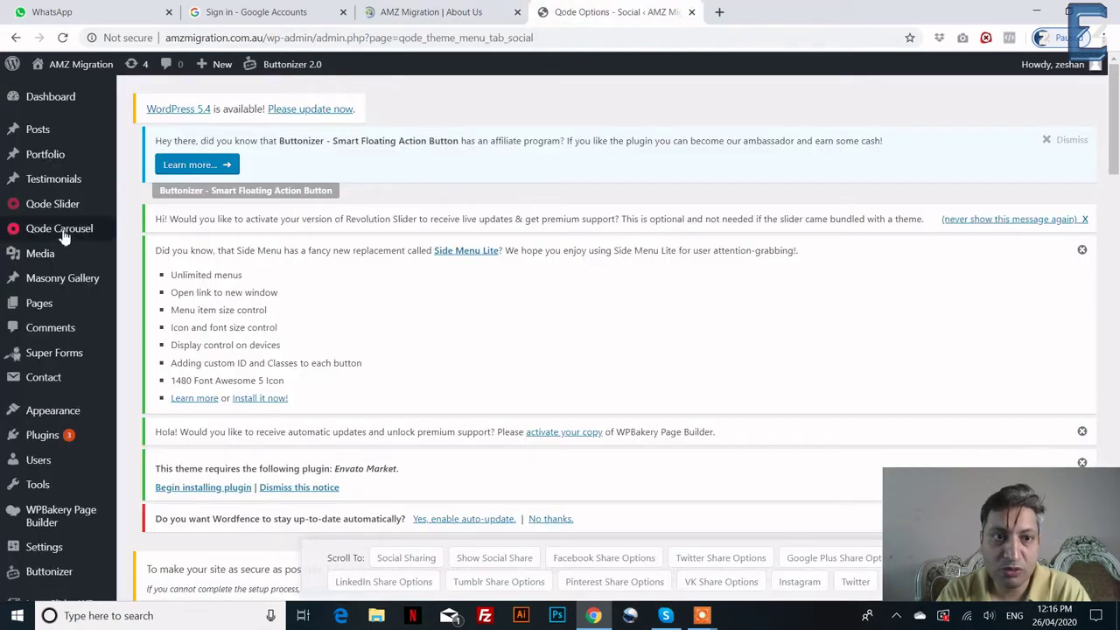
pyautogui.click(473, 10)
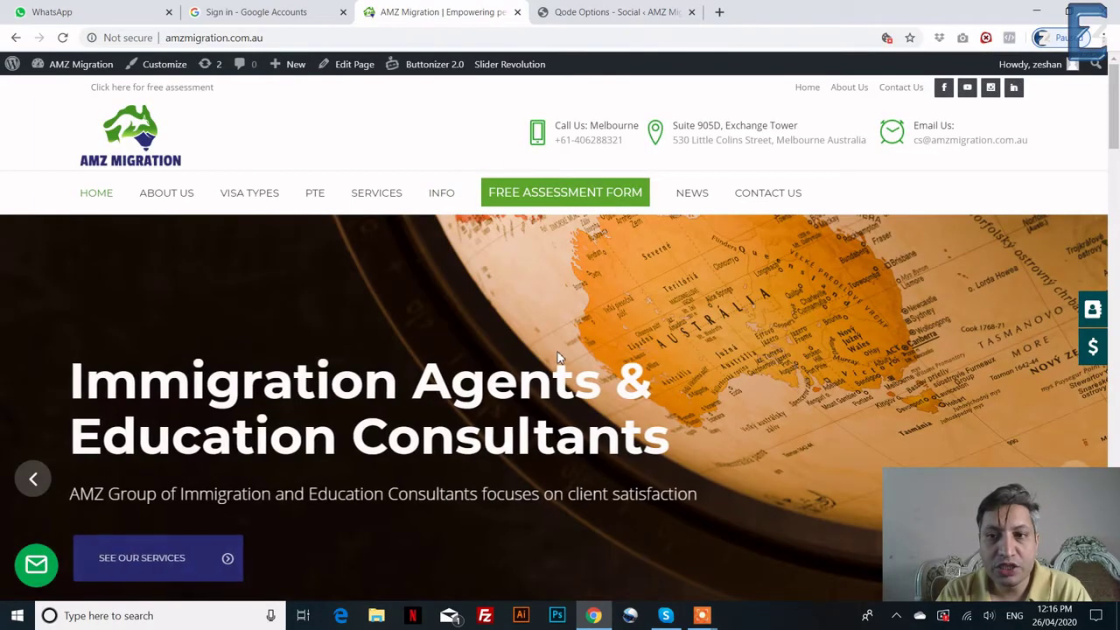
# - Check the live homepage slider and open the Qode Slider slides list in the site's admin
pyautogui.scroll(-3, 560, 357)
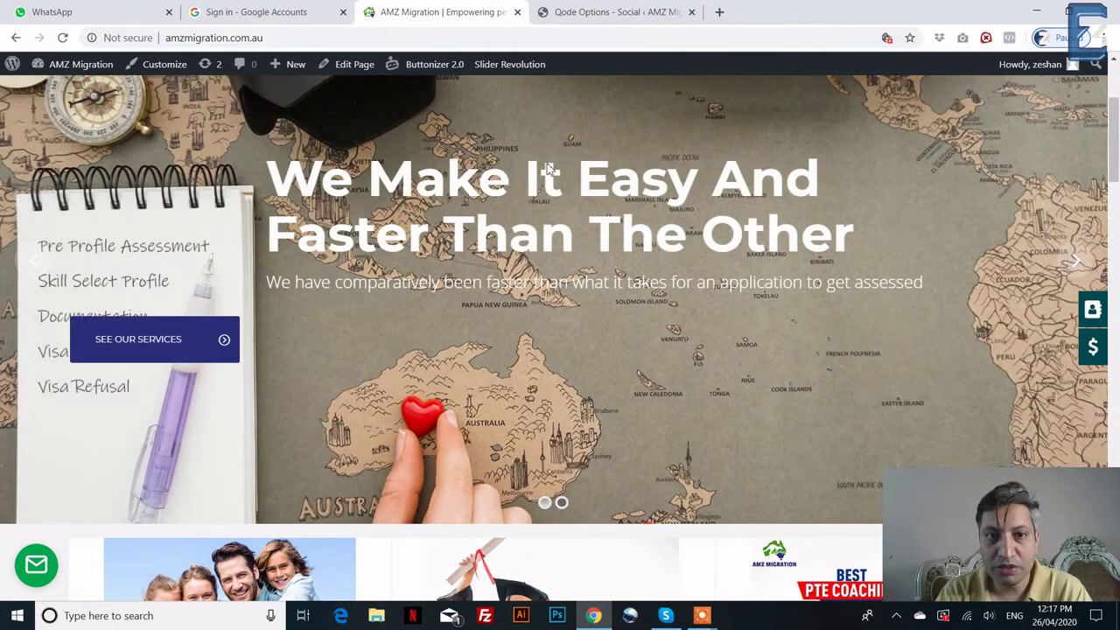
pyautogui.click(568, 14)
pyautogui.moveTo(54, 210)
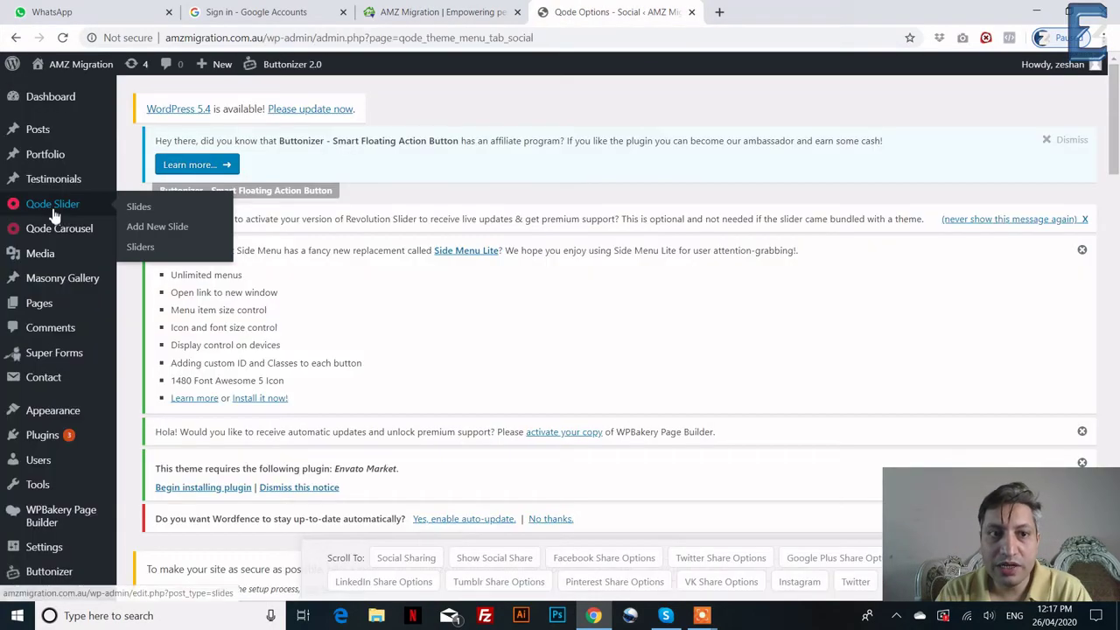
pyautogui.click(140, 208)
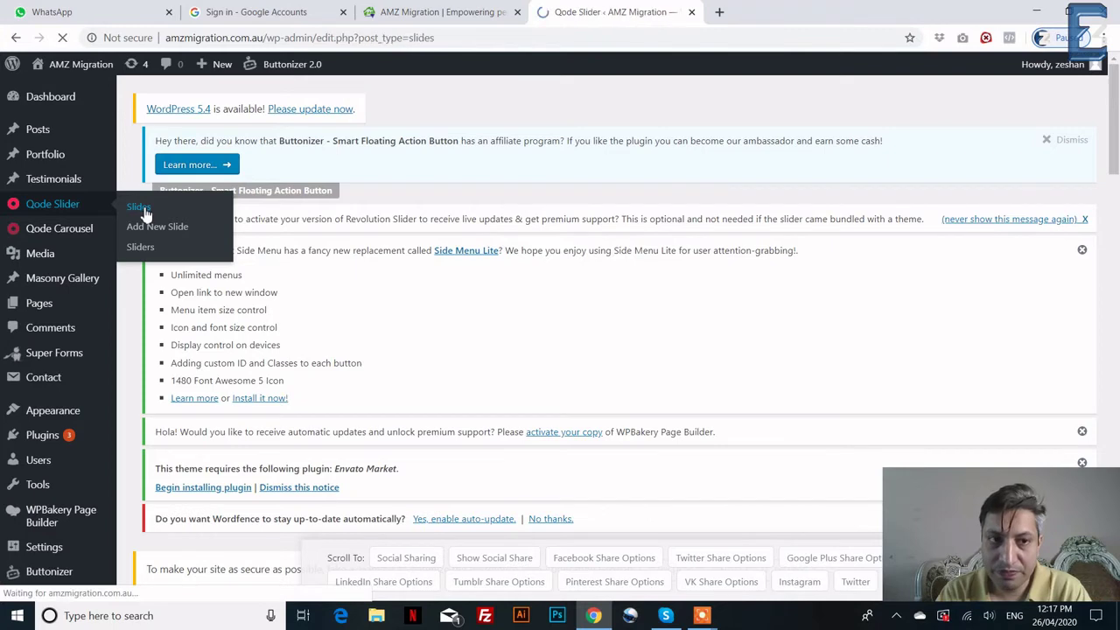
pyautogui.scroll(-3, 24, 357)
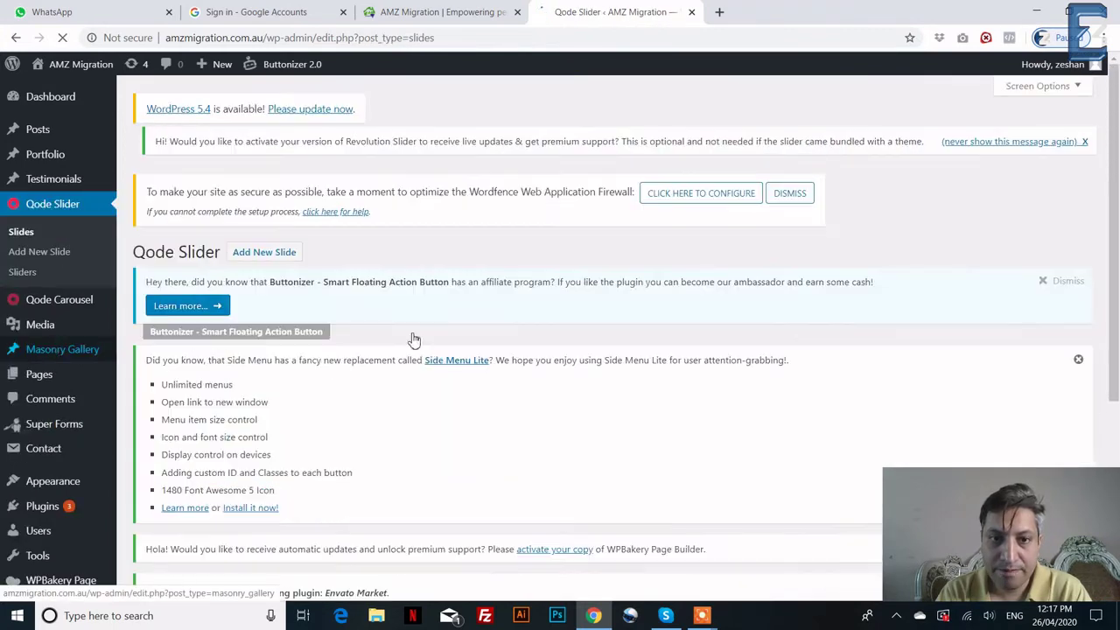
pyautogui.scroll(-4, 412, 341)
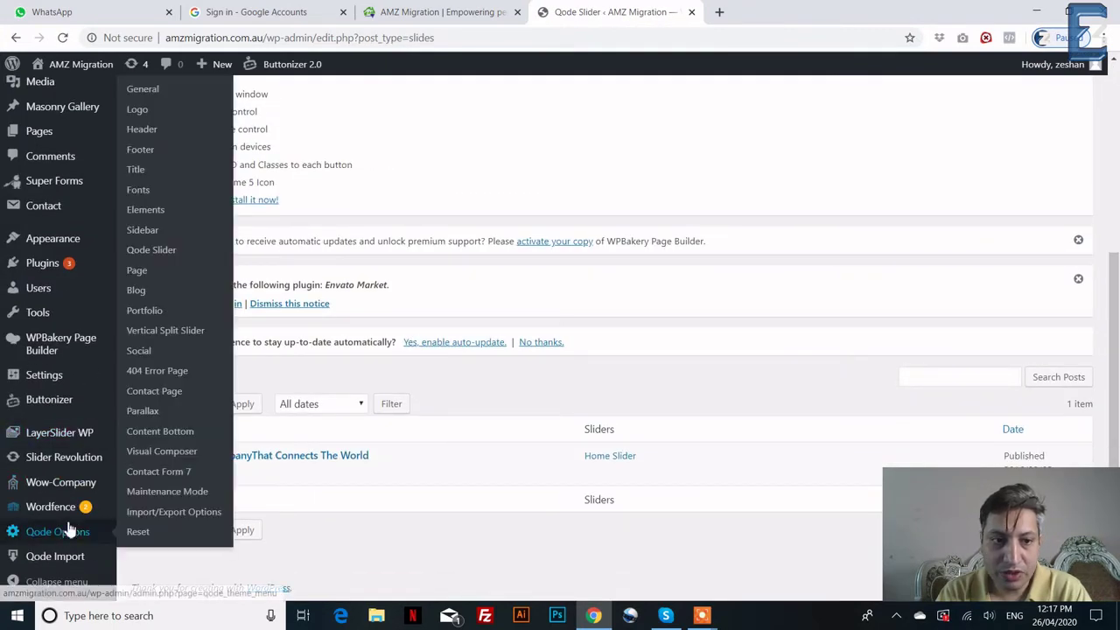
# - Open the Home Slider from the Slider Revolution overview in the slide editor
pyautogui.click(80, 464)
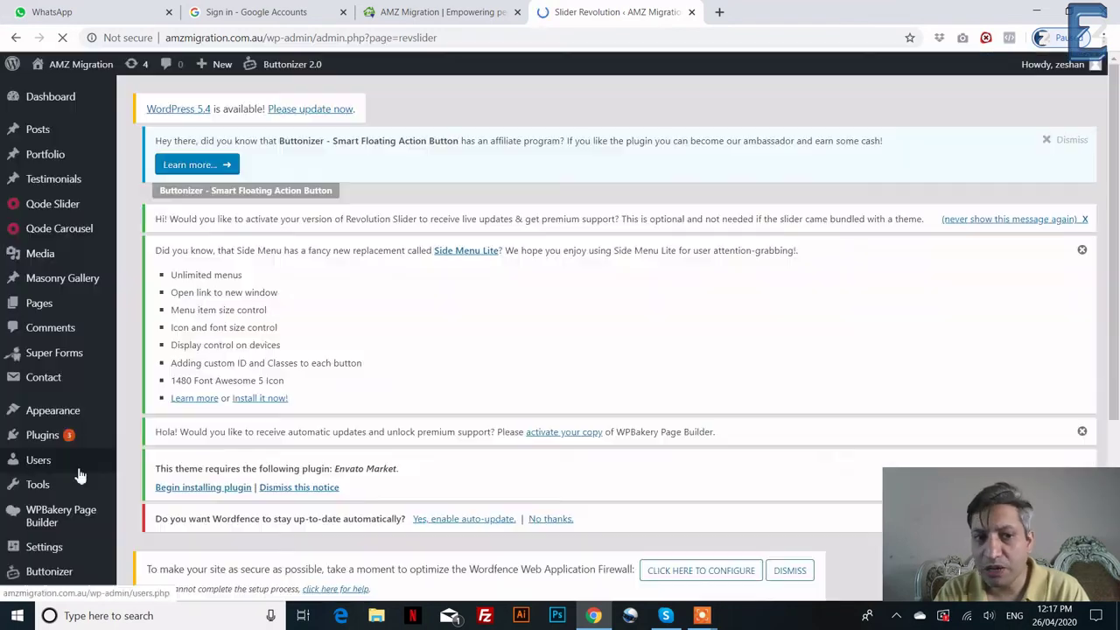
pyautogui.scroll(-5, 443, 270)
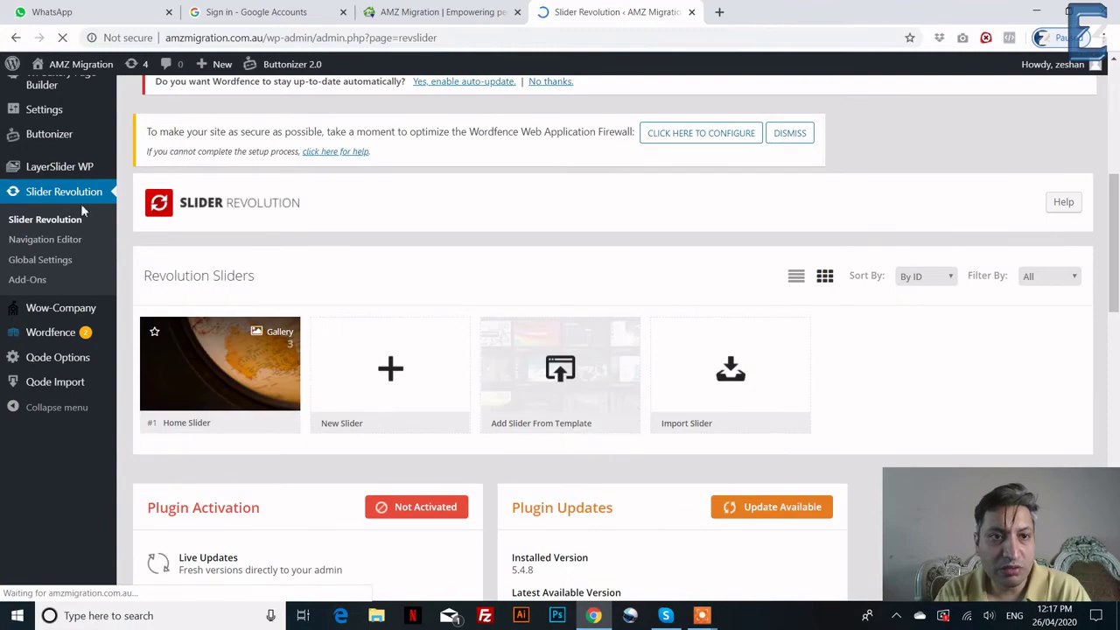
pyautogui.scroll(-11, 221, 365)
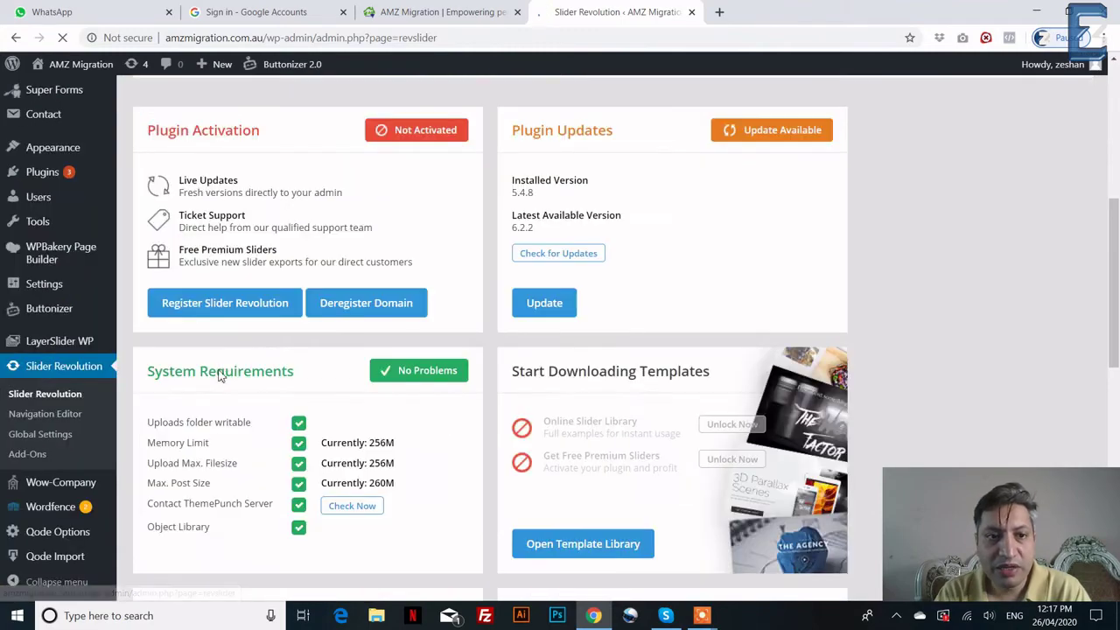
pyautogui.scroll(12, 212, 405)
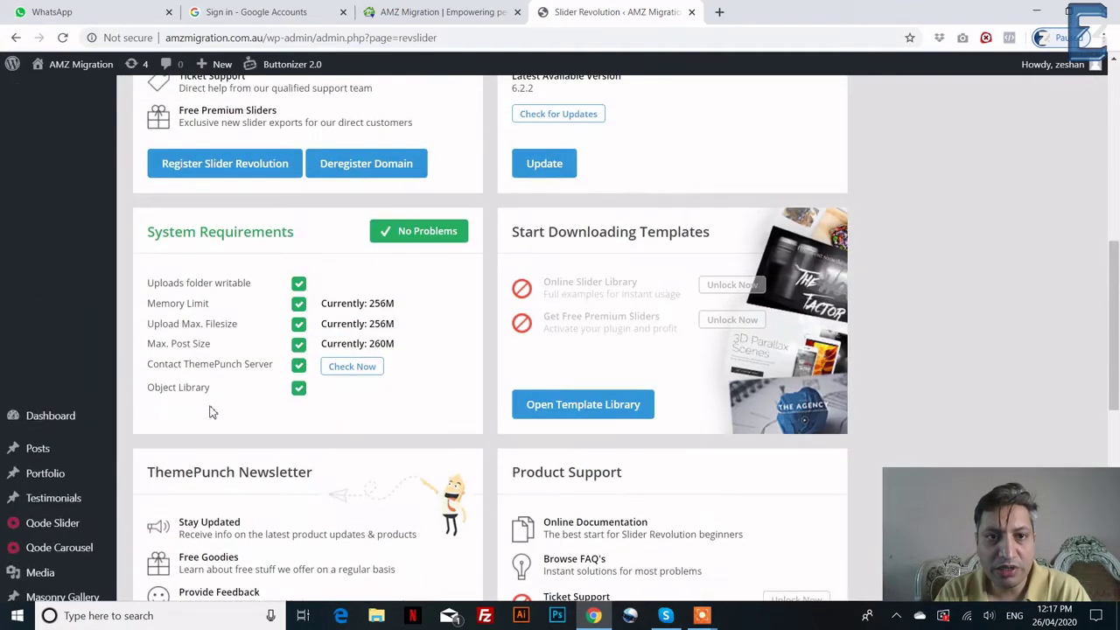
pyautogui.moveTo(210, 303)
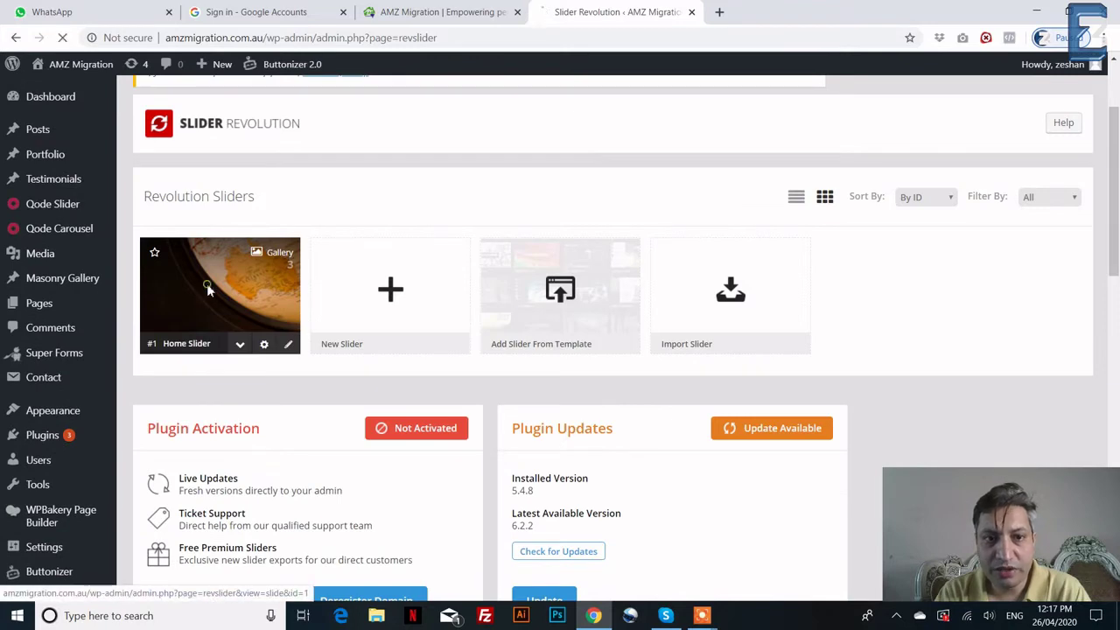
pyautogui.click(206, 283)
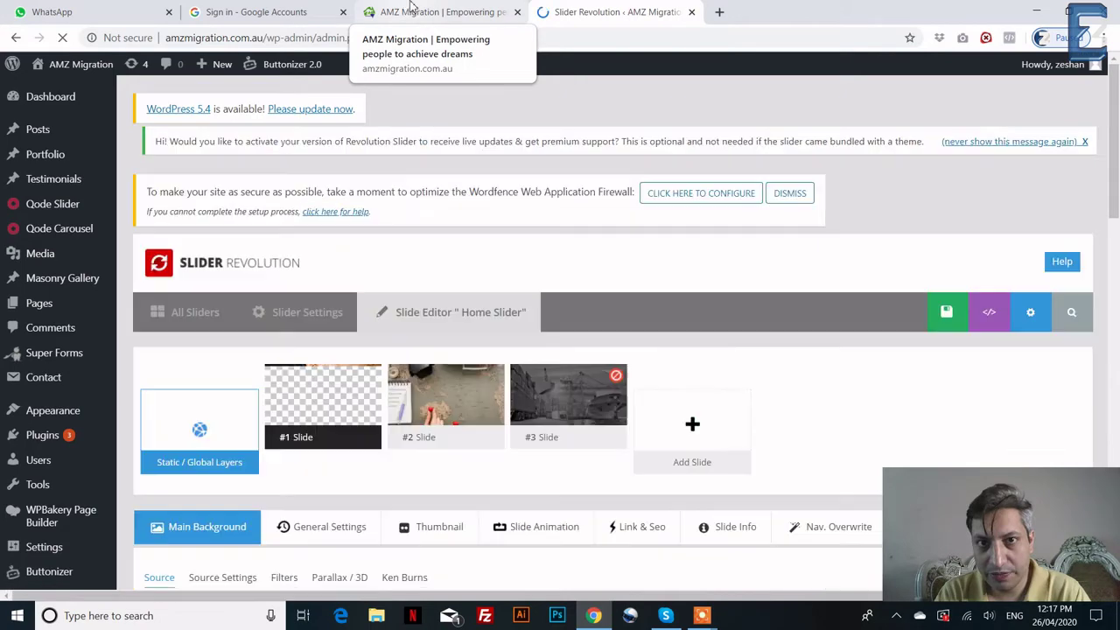
# - Compare the live homepage slider with the Home Slider's slide thumbnails and the first slide's background source options
pyautogui.click(409, 11)
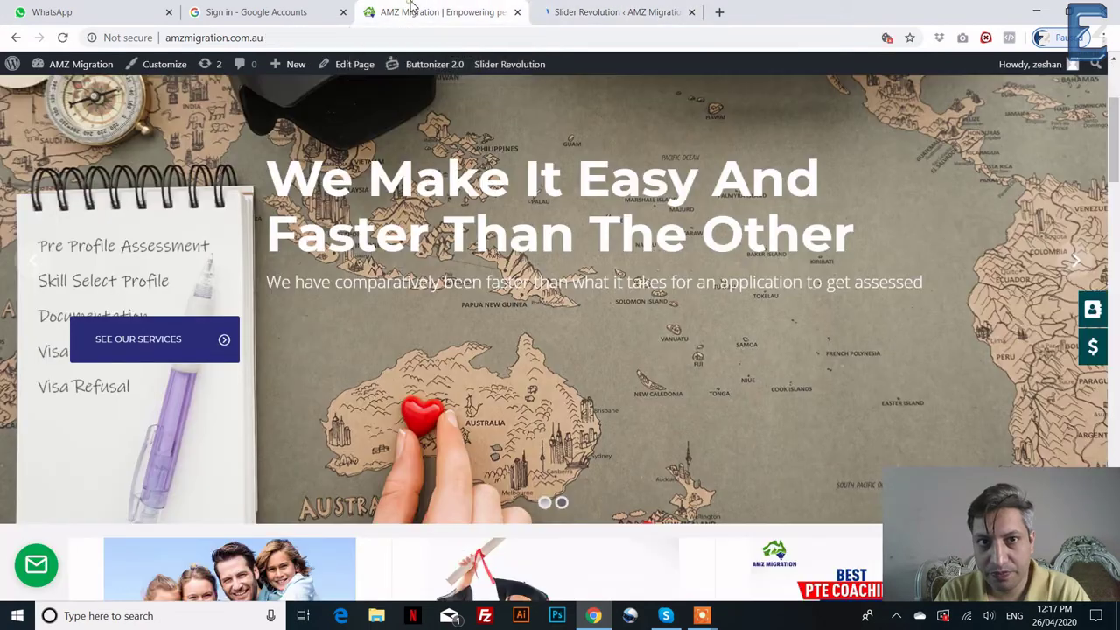
pyautogui.click(569, 8)
pyautogui.scroll(-3, 521, 142)
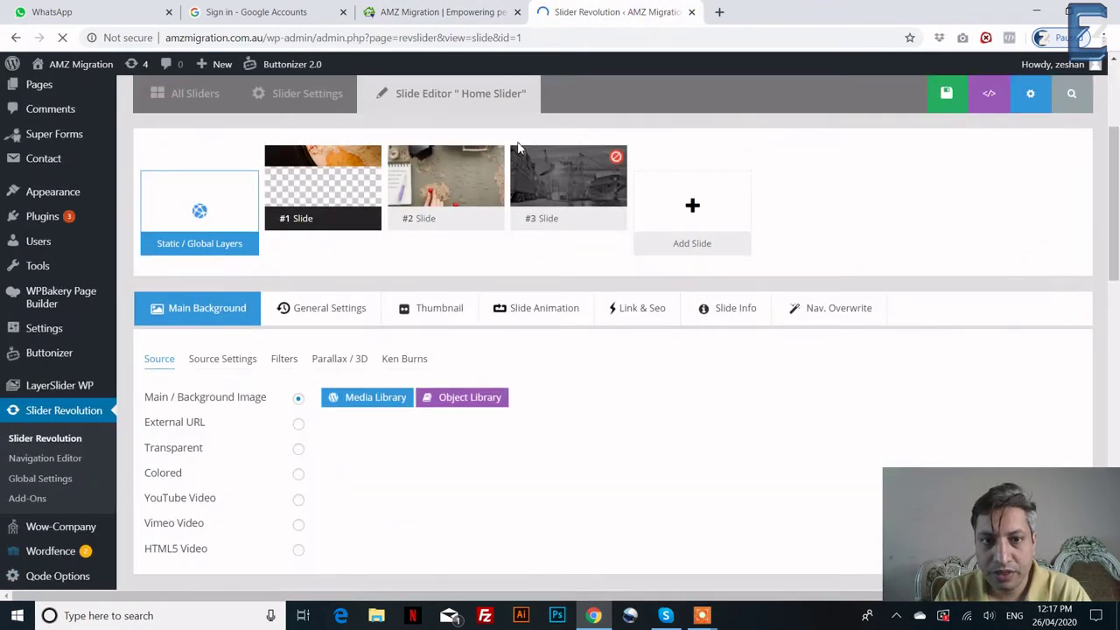
pyautogui.scroll(3, 273, 213)
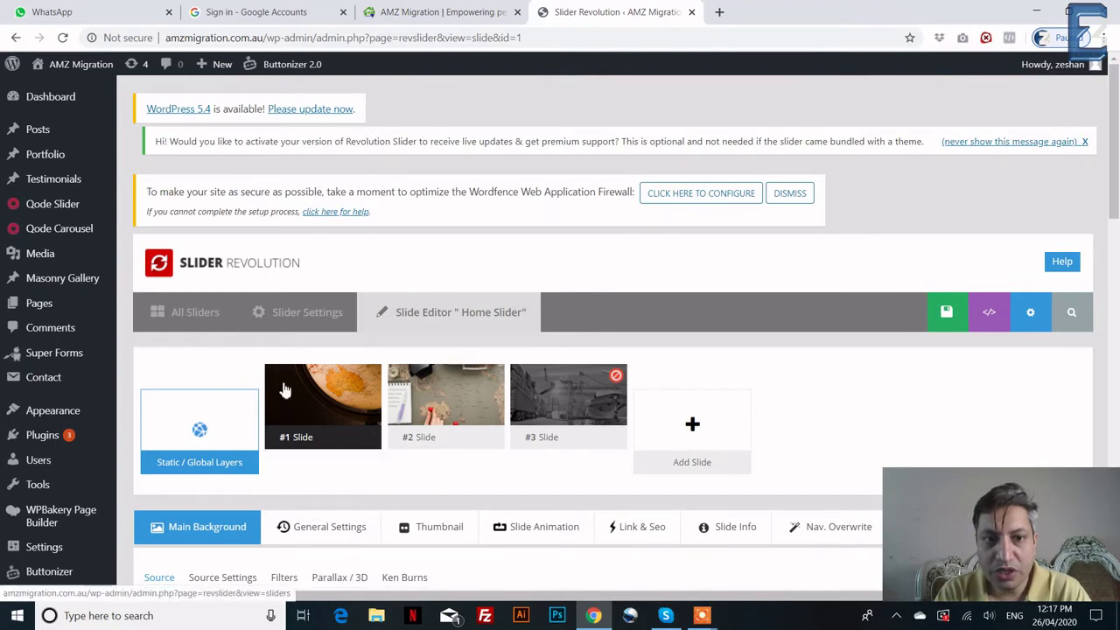
pyautogui.moveTo(295, 397)
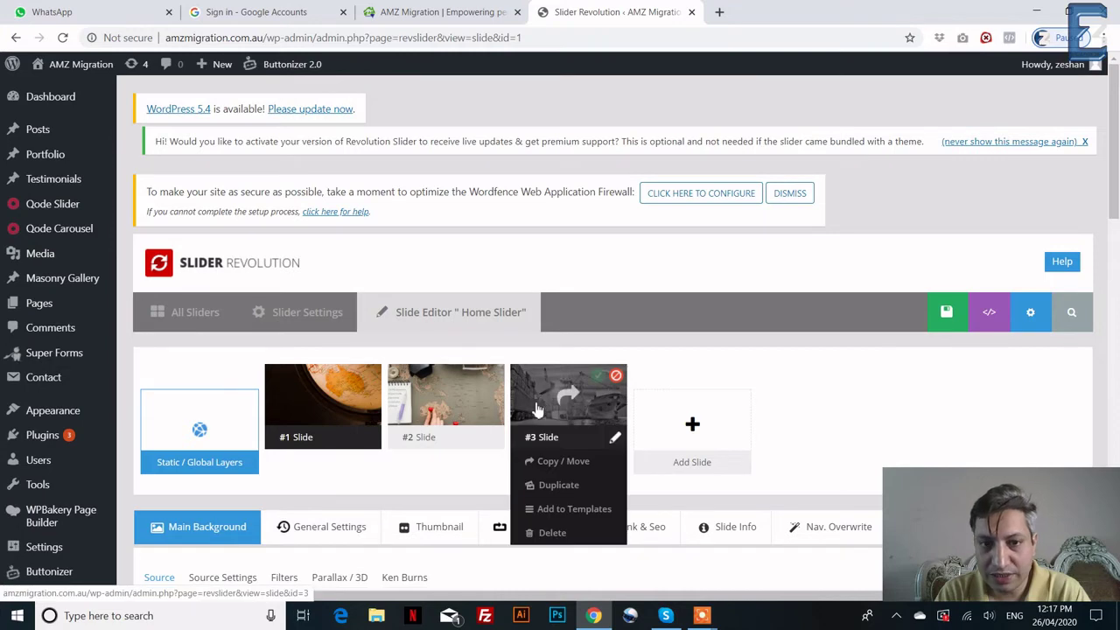
pyautogui.moveTo(551, 403)
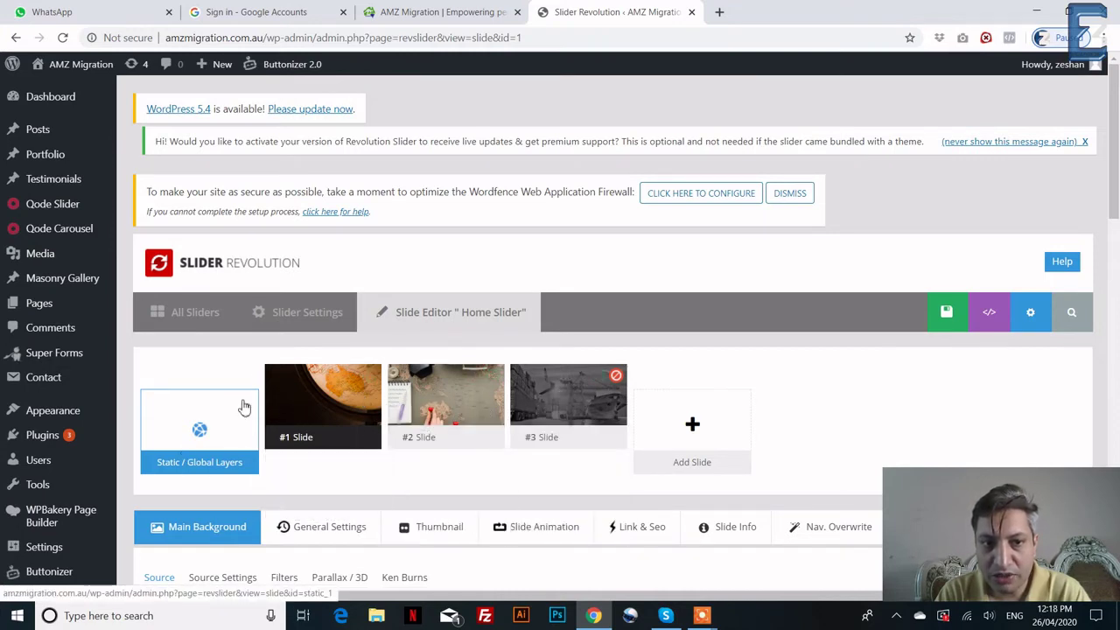
pyautogui.scroll(-3, 315, 350)
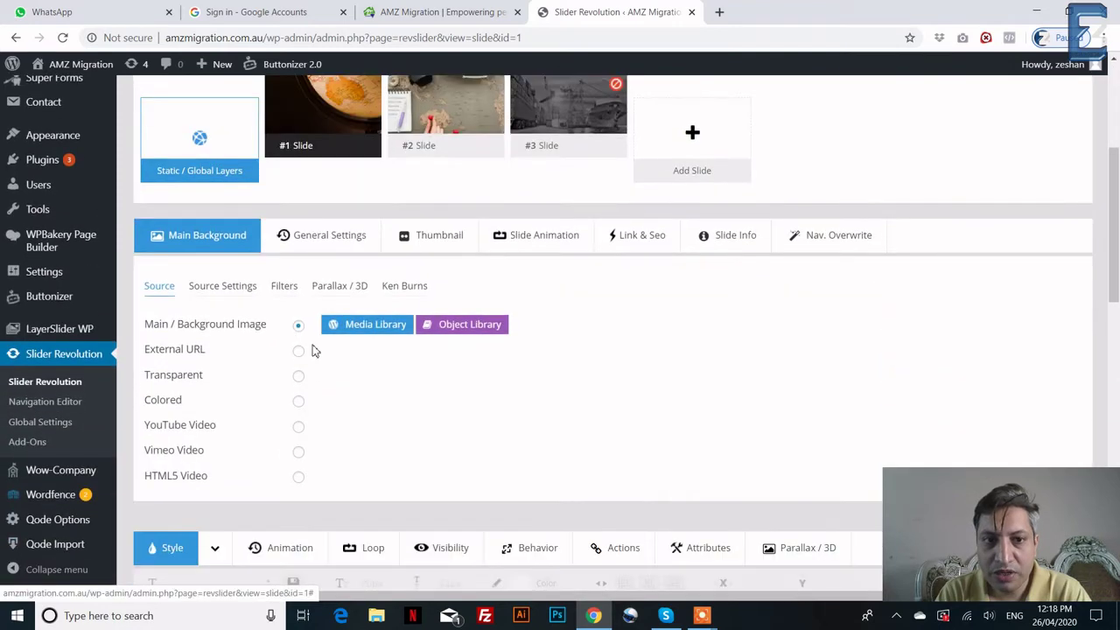
pyautogui.moveTo(347, 131)
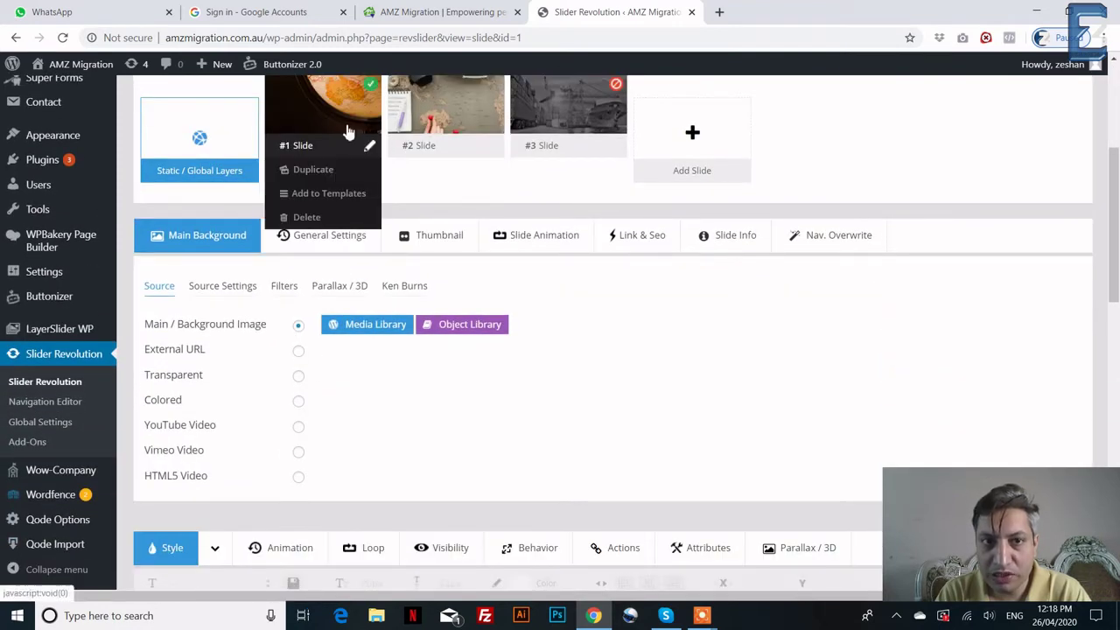
# - Examine the first slide's heading and subtitle on the canvas, and select its qode_button_v2 shortcode layer
pyautogui.scroll(-3, 357, 227)
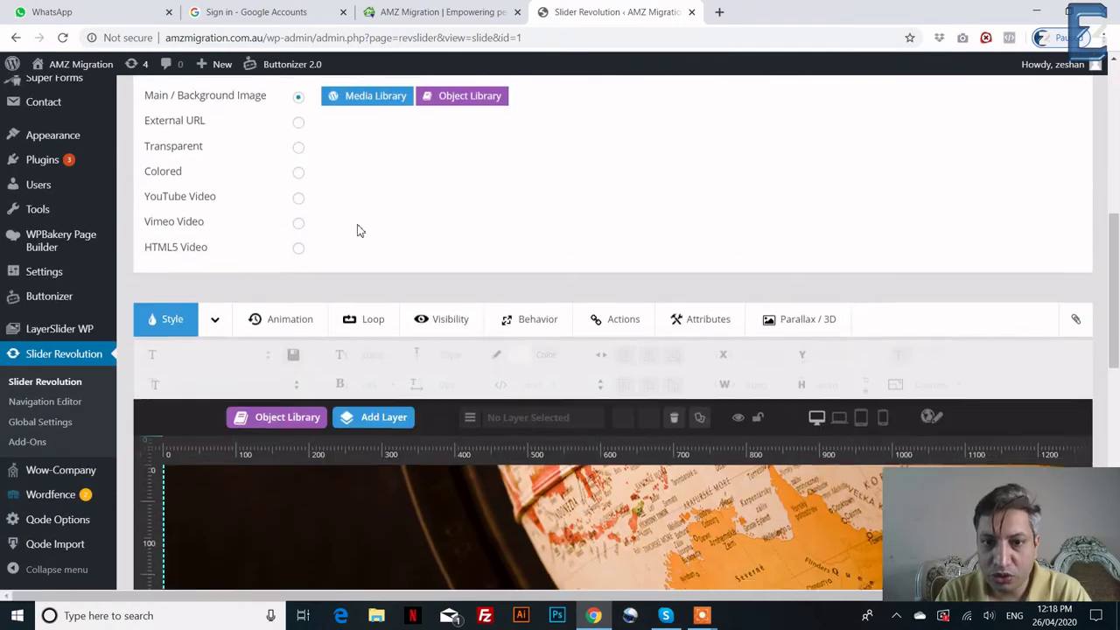
pyautogui.scroll(-3, 357, 230)
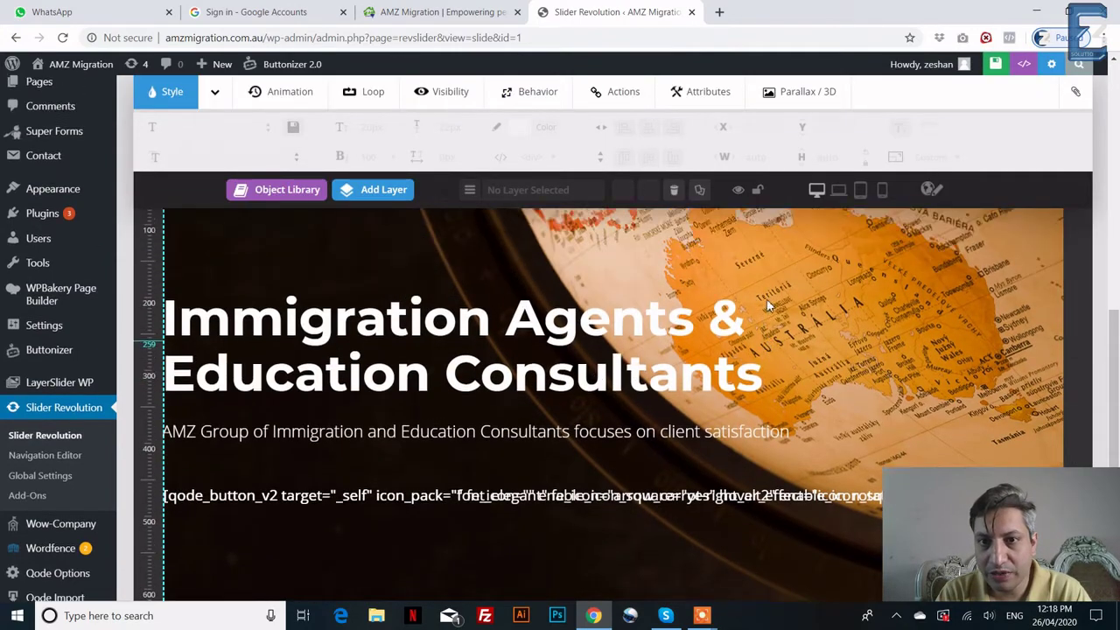
pyautogui.scroll(1, 766, 299)
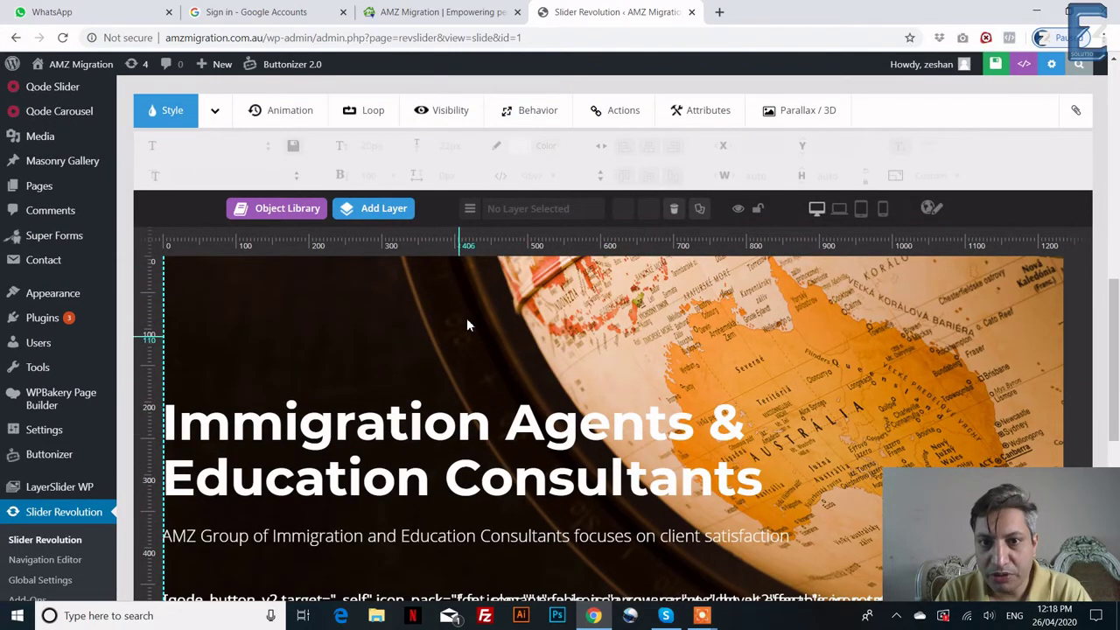
pyautogui.scroll(-2, 721, 333)
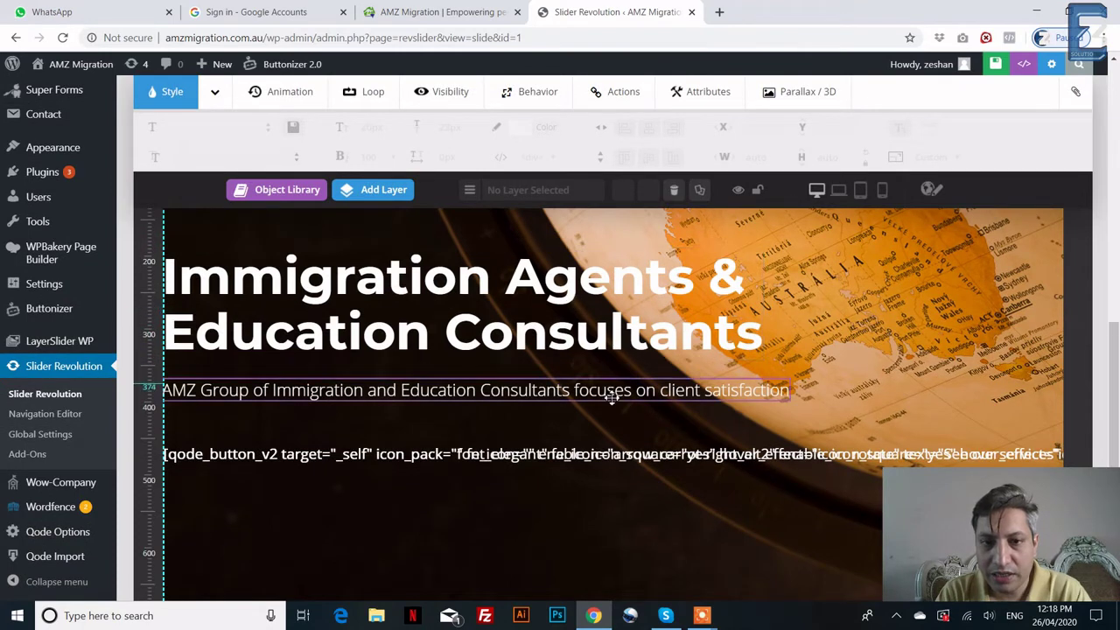
pyautogui.click(584, 454)
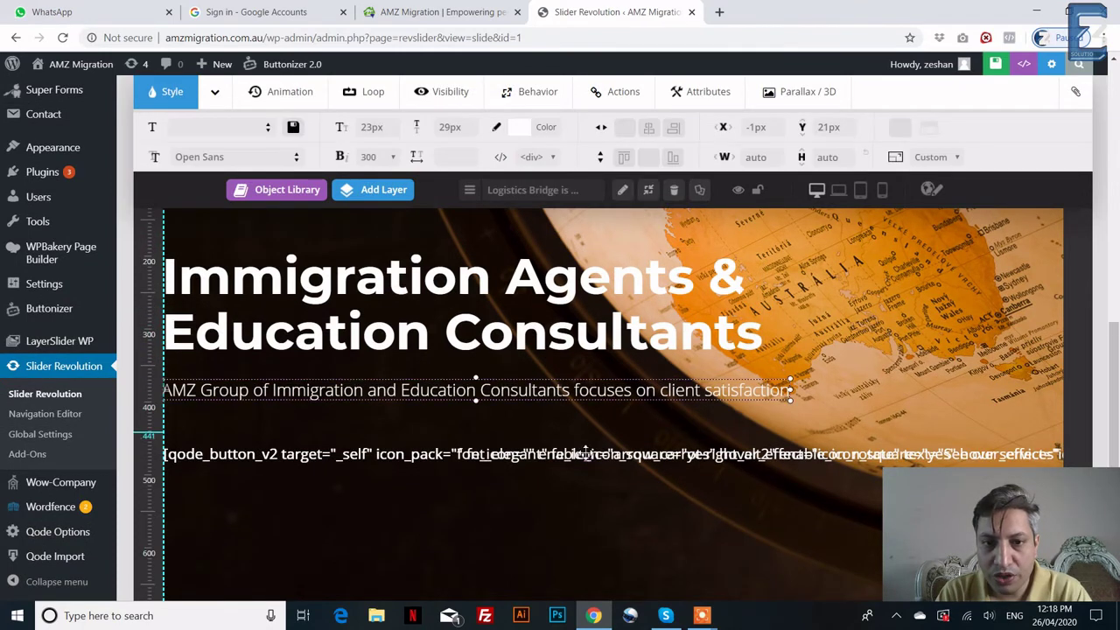
# - Compare the first slide's button layer with the live homepage and review the slide's layer timeline
pyautogui.click(454, 12)
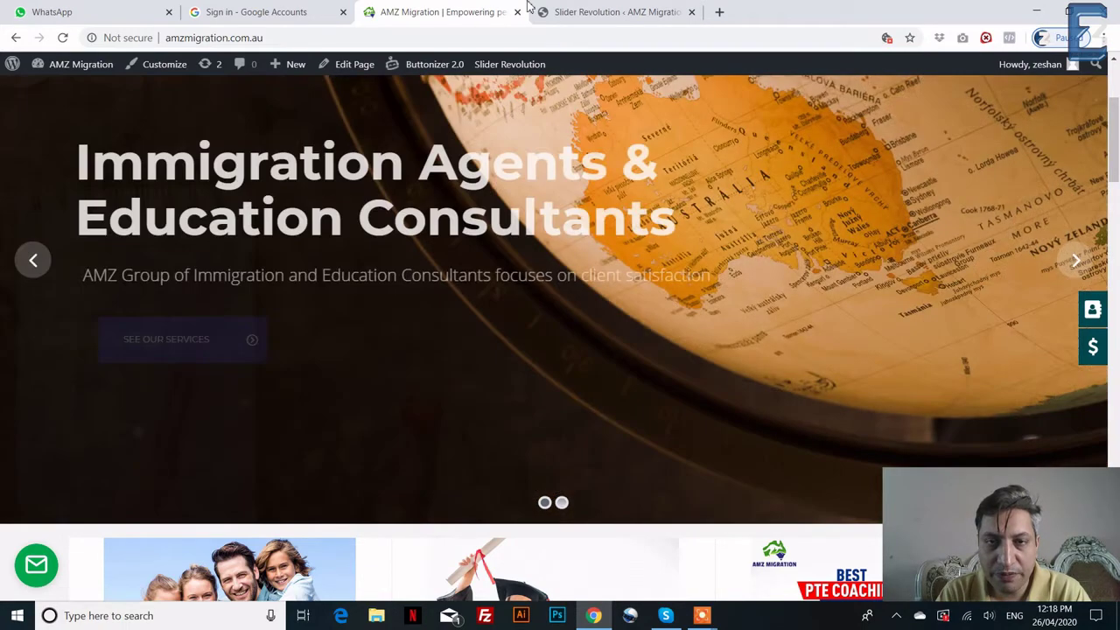
pyautogui.click(578, 11)
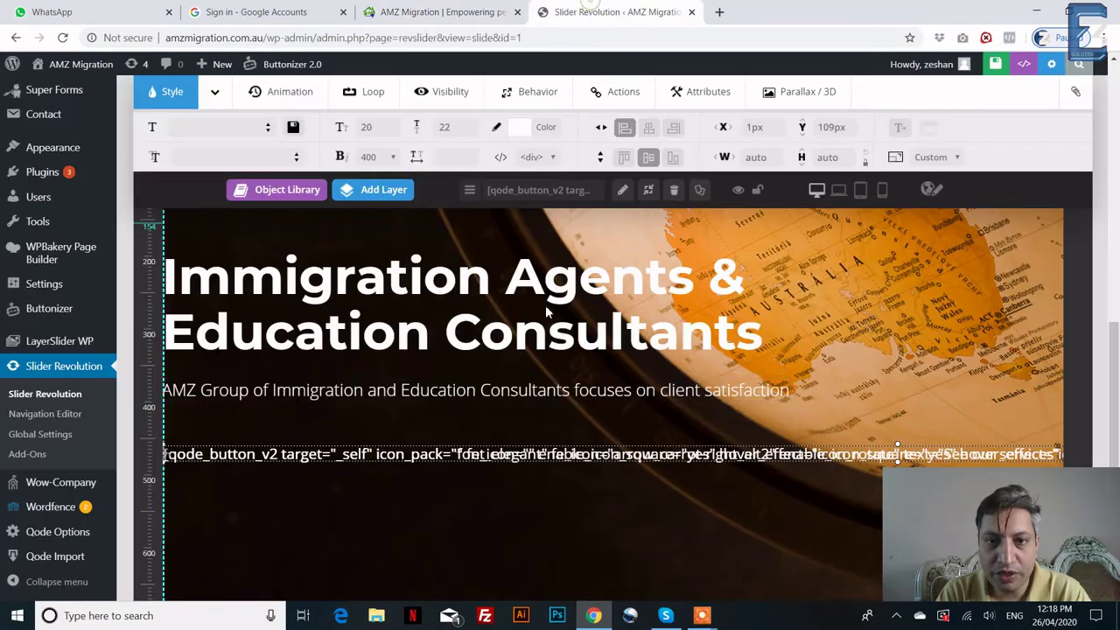
pyautogui.scroll(-3, 525, 463)
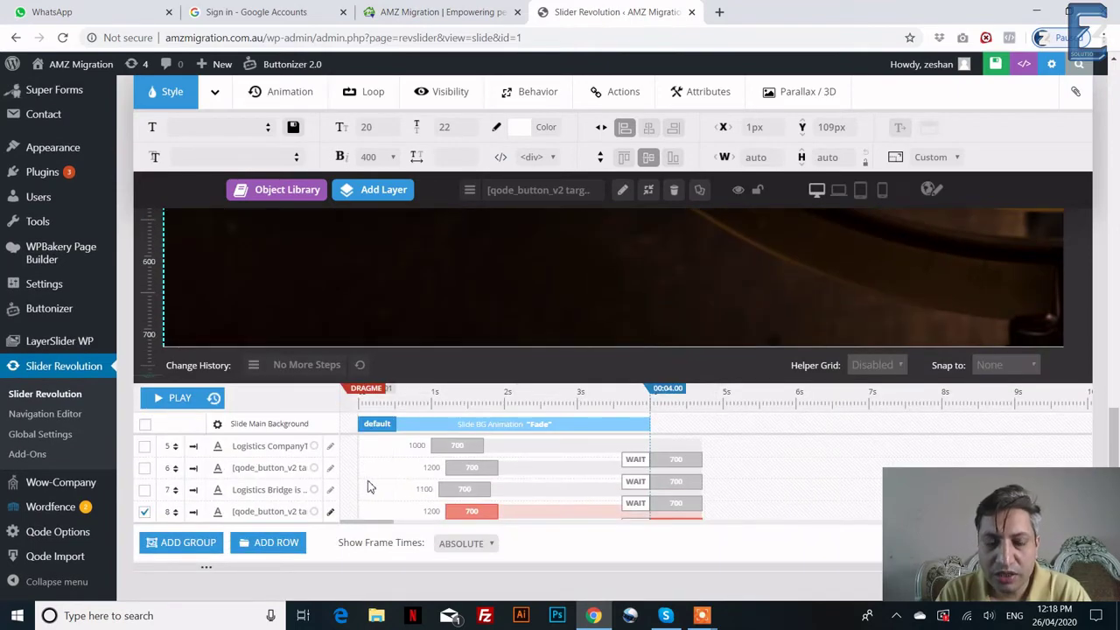
pyautogui.scroll(3, 505, 312)
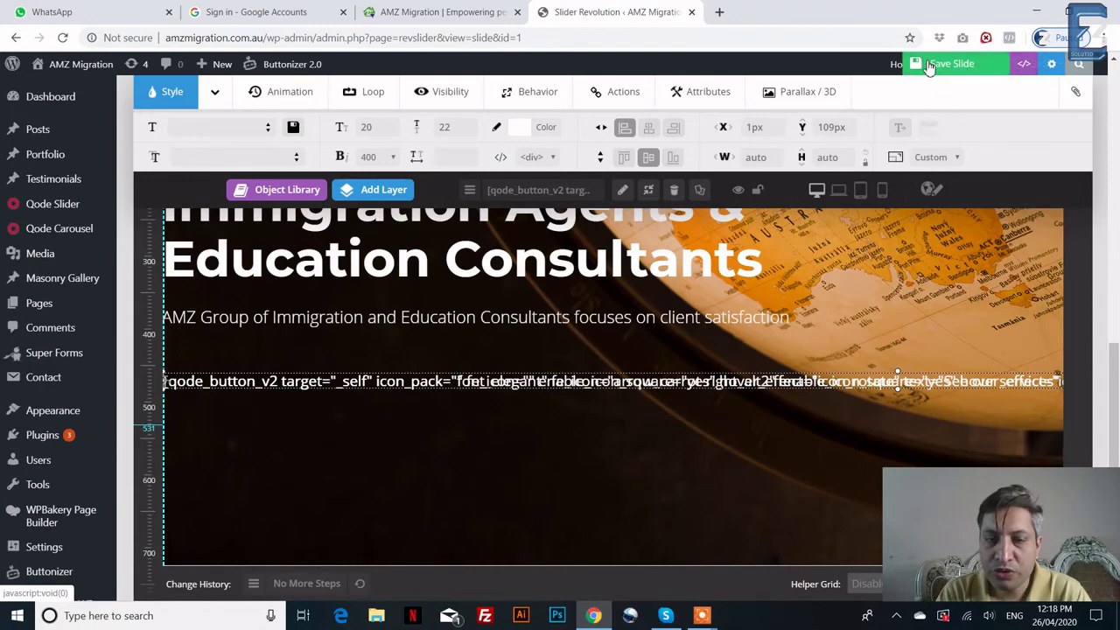
pyautogui.scroll(10, 365, 288)
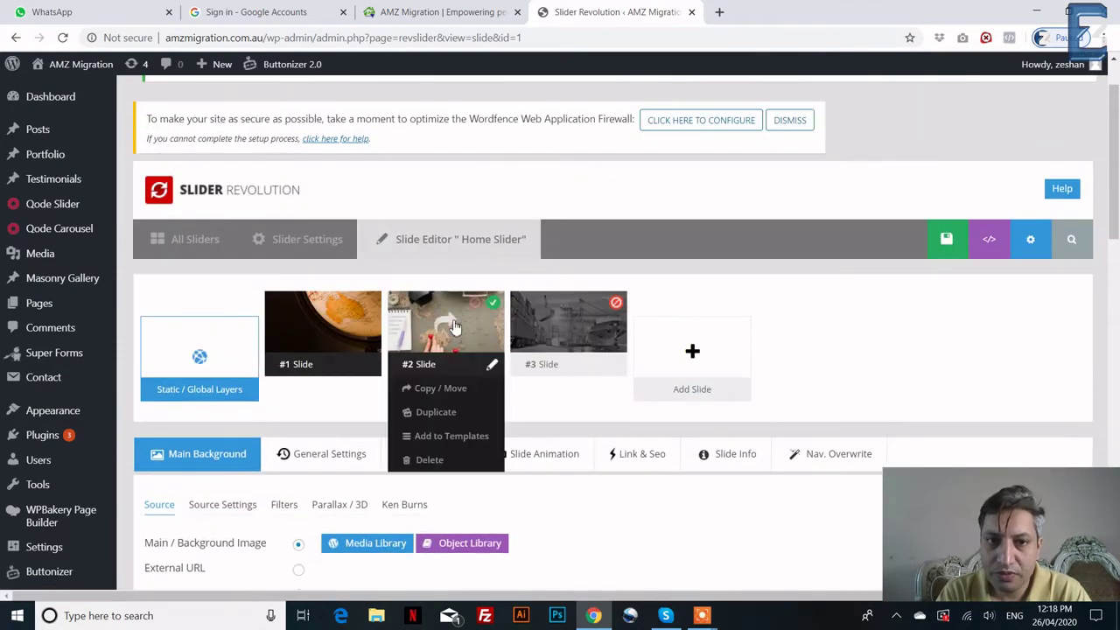
# - Open slide #2 of the Home Slider for editing and review its canvas and main background source
pyautogui.click(454, 325)
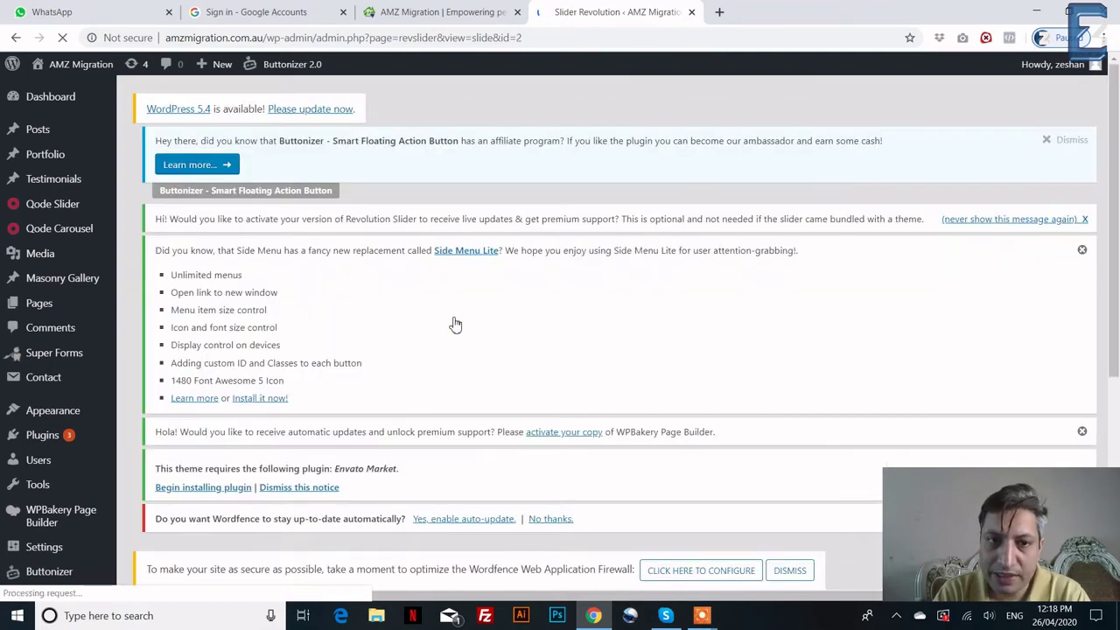
pyautogui.scroll(-3, 457, 329)
pyautogui.scroll(-9, 457, 331)
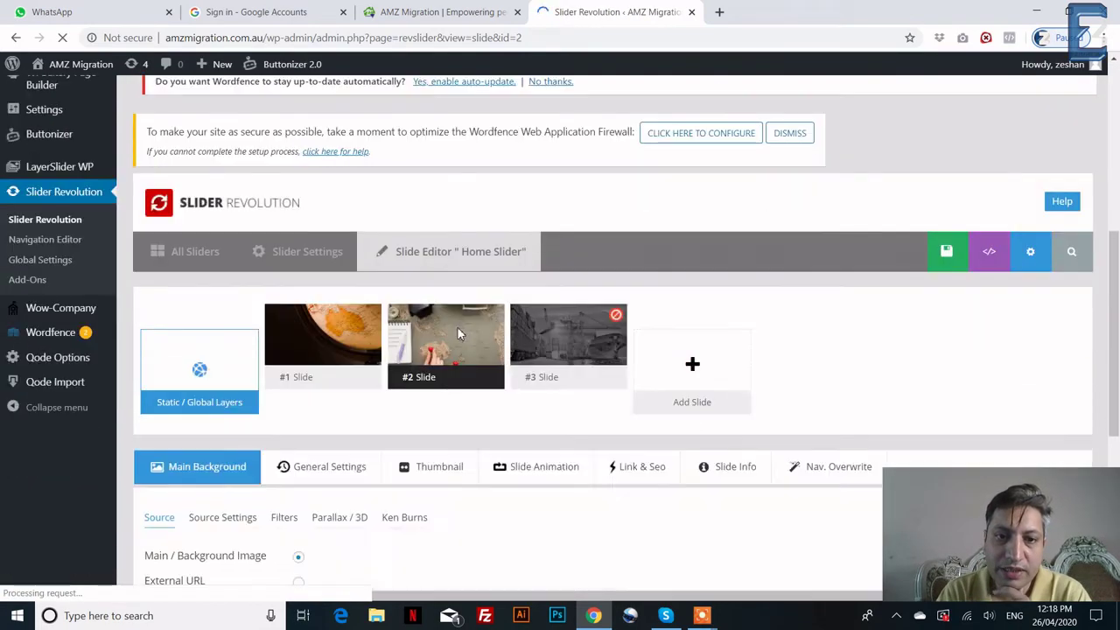
pyautogui.scroll(-3, 461, 335)
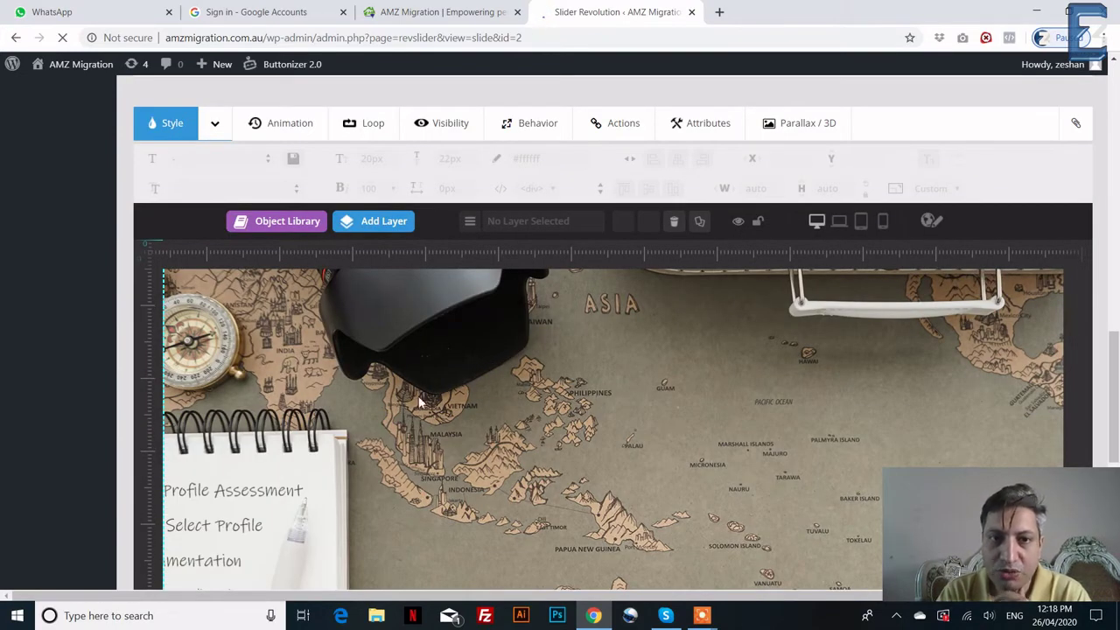
pyautogui.scroll(-2, 433, 417)
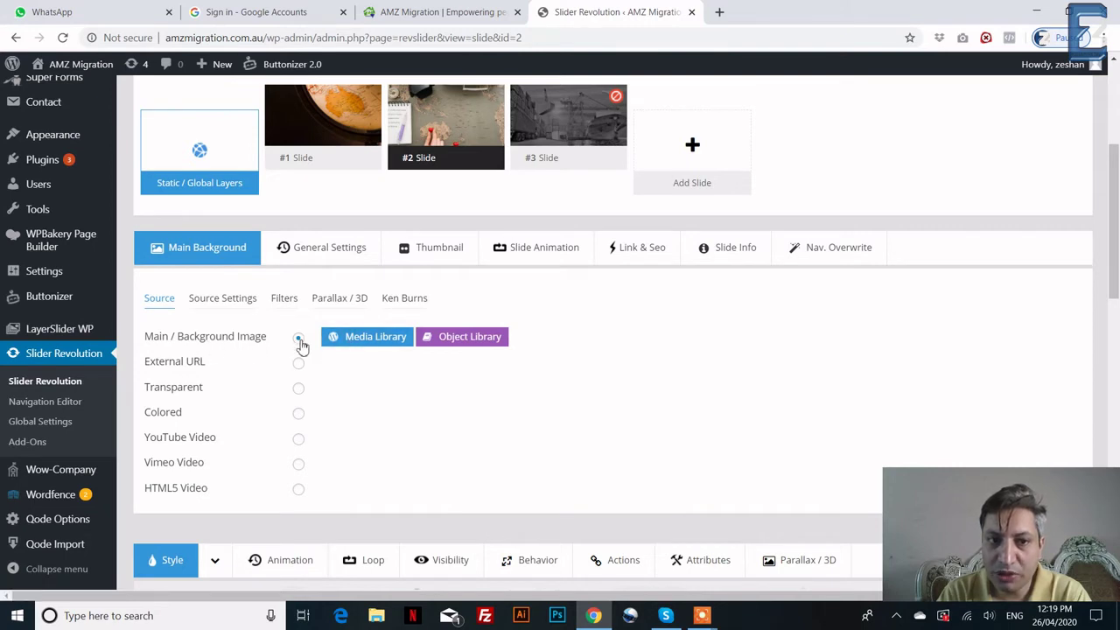
# - Explore the file upload and media library options for slide #2's background image, then close the image picker without applying one
pyautogui.click(366, 339)
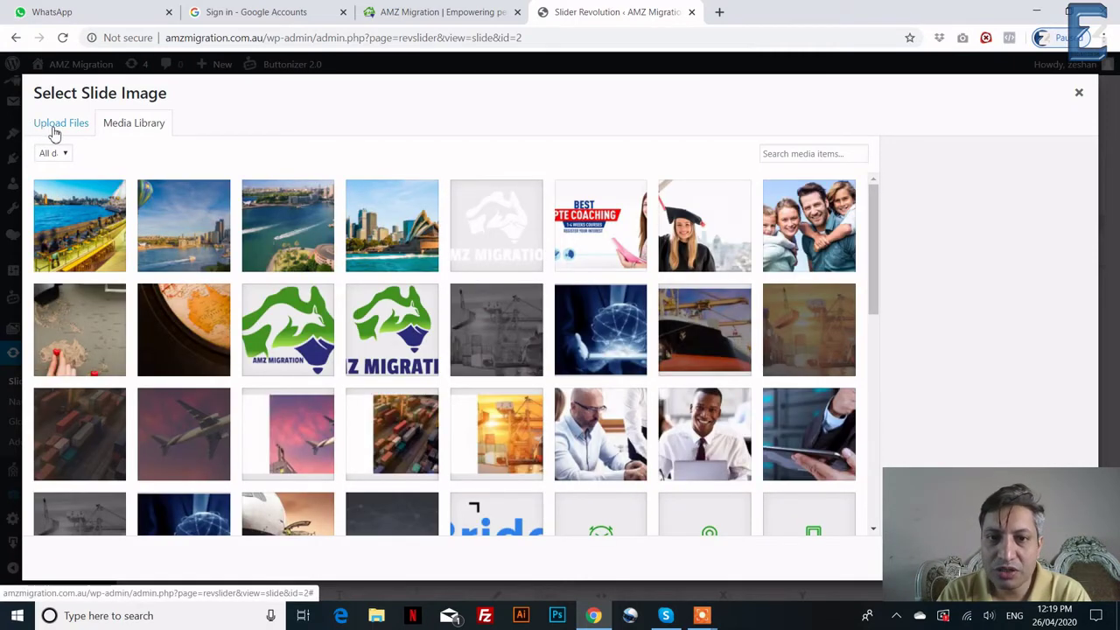
pyautogui.click(60, 128)
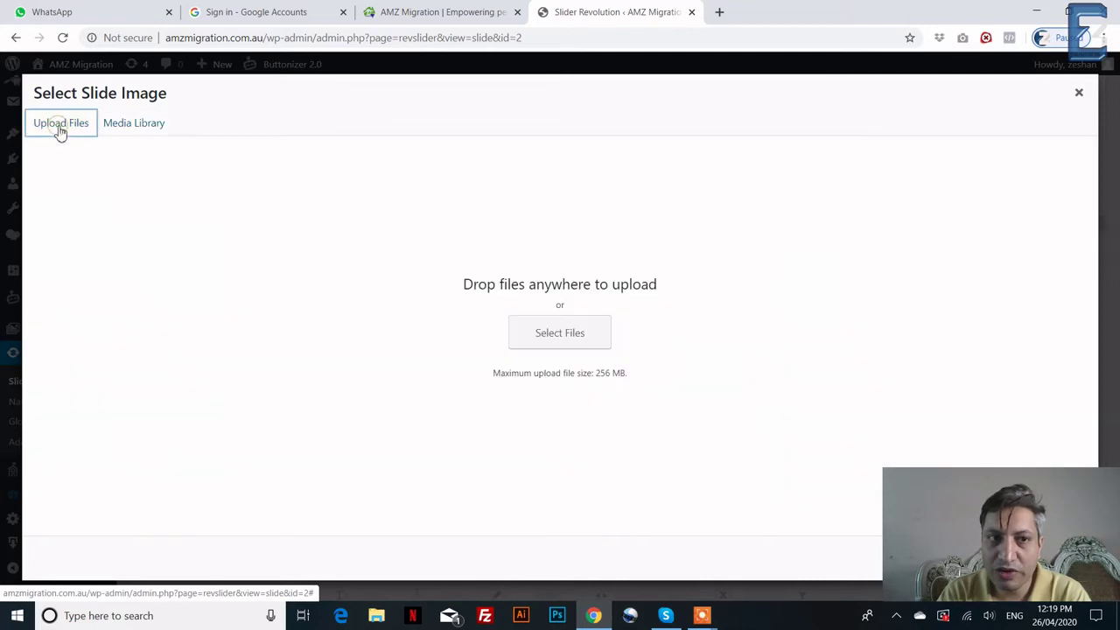
pyautogui.click(574, 339)
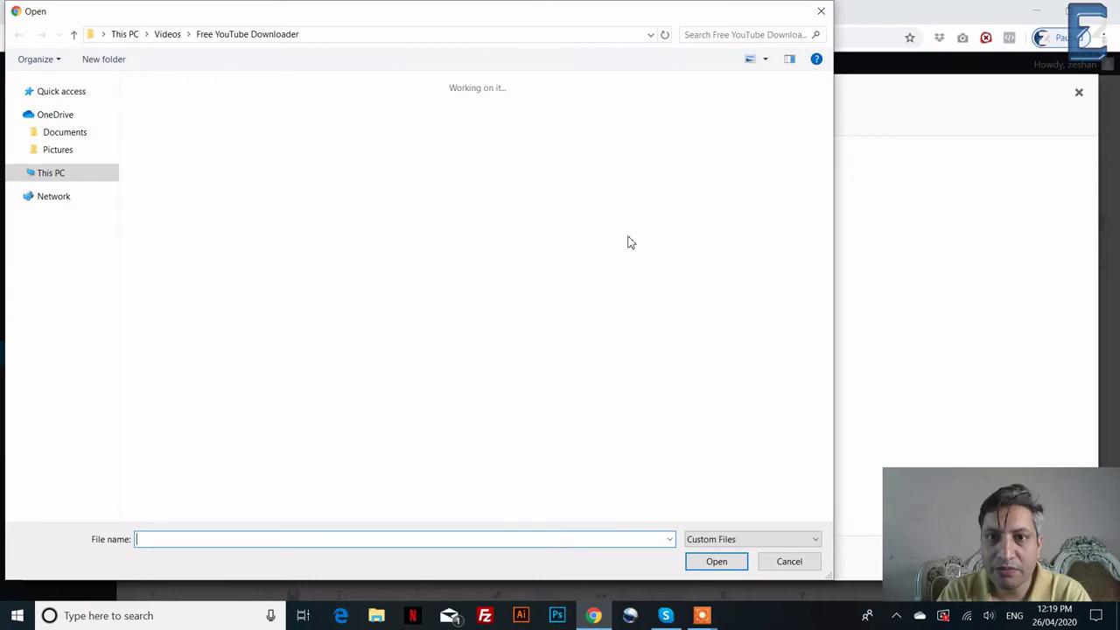
pyautogui.click(821, 10)
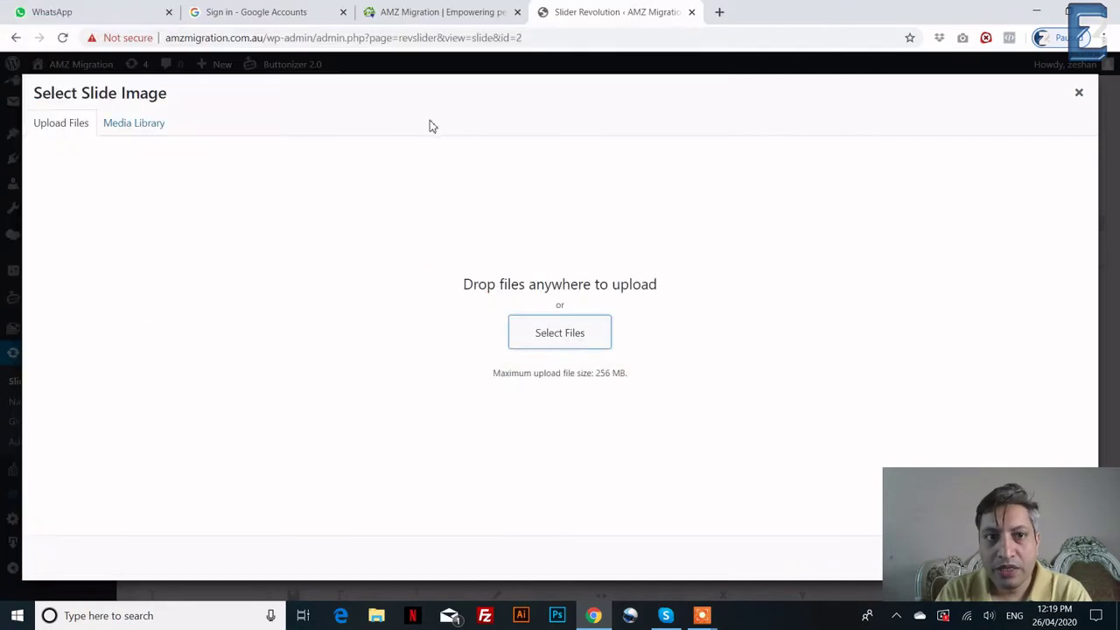
pyautogui.click(134, 125)
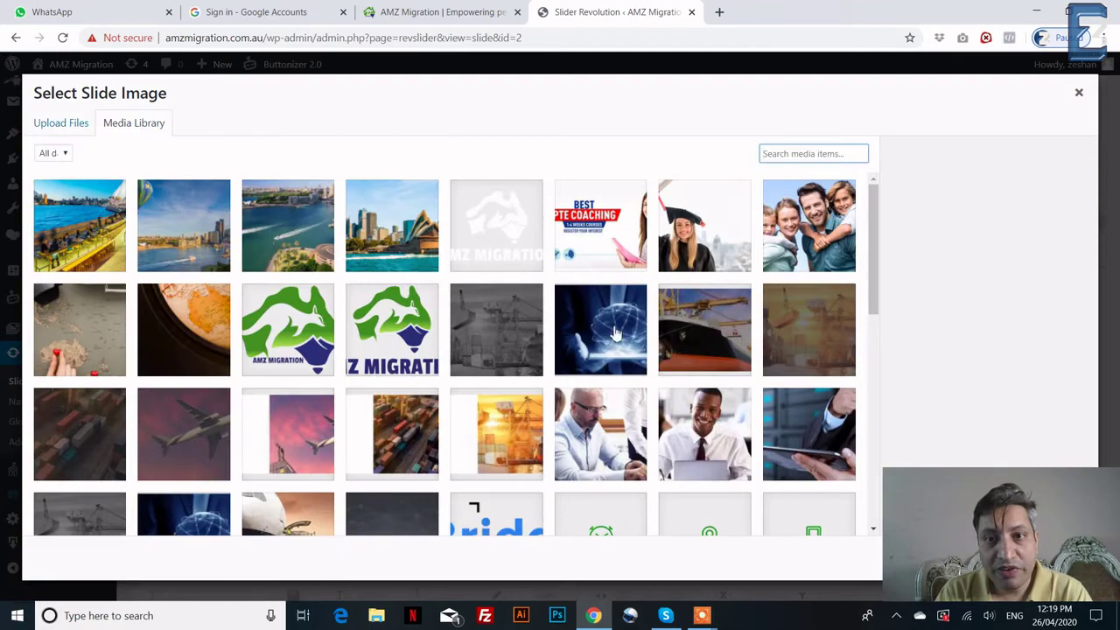
pyautogui.click(258, 242)
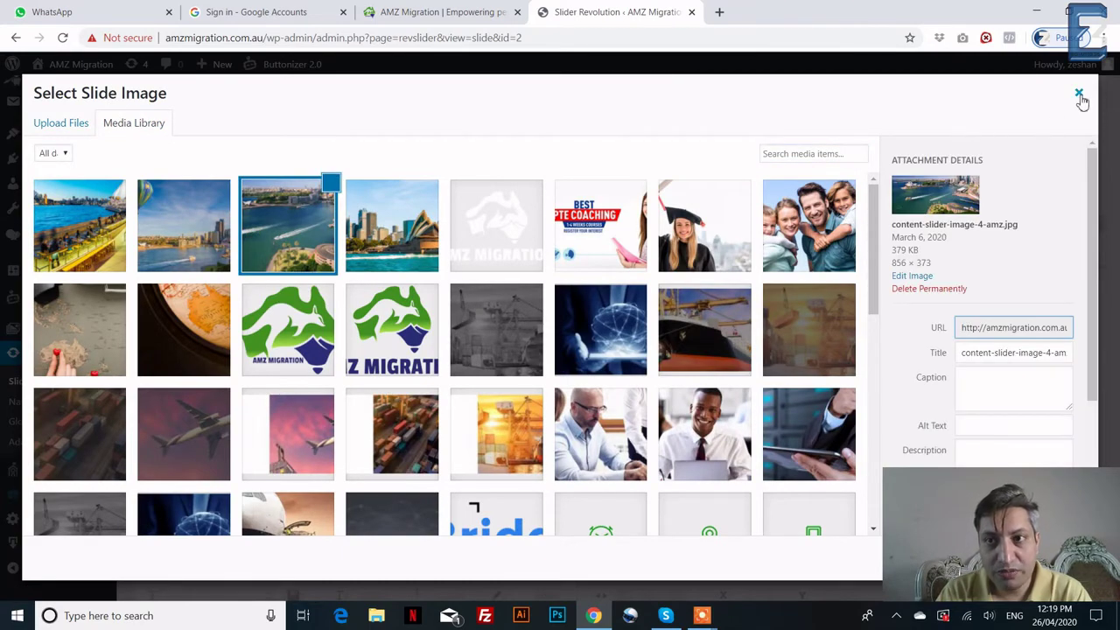
pyautogui.click(1079, 95)
# - Change the second line of slide #2's heading to "Faster Than The Others"
pyautogui.scroll(-5, 428, 402)
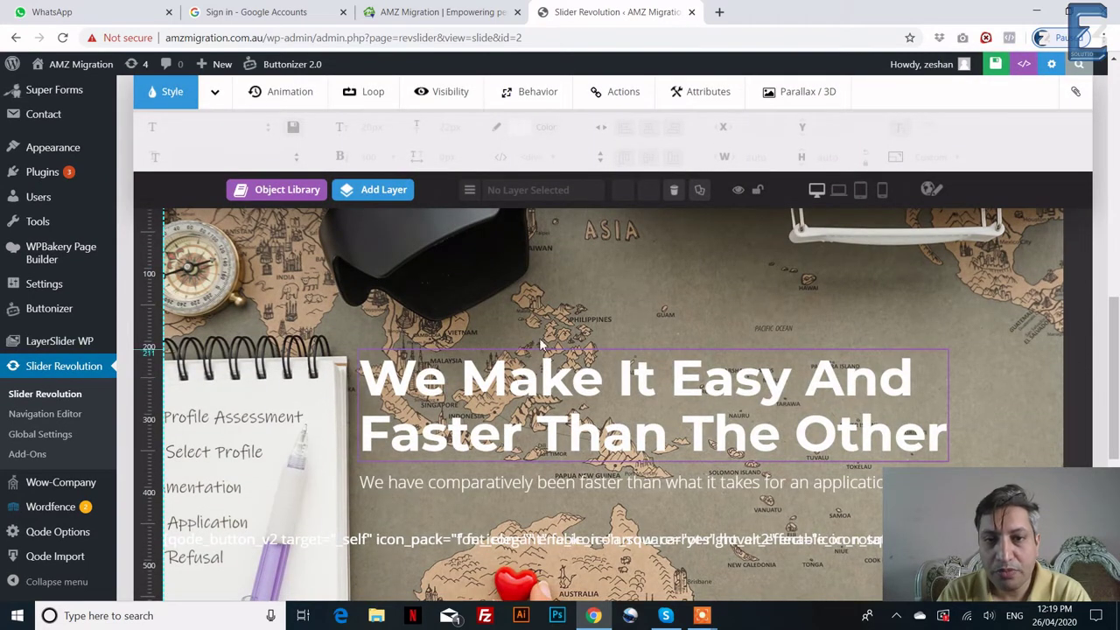
pyautogui.click(508, 388)
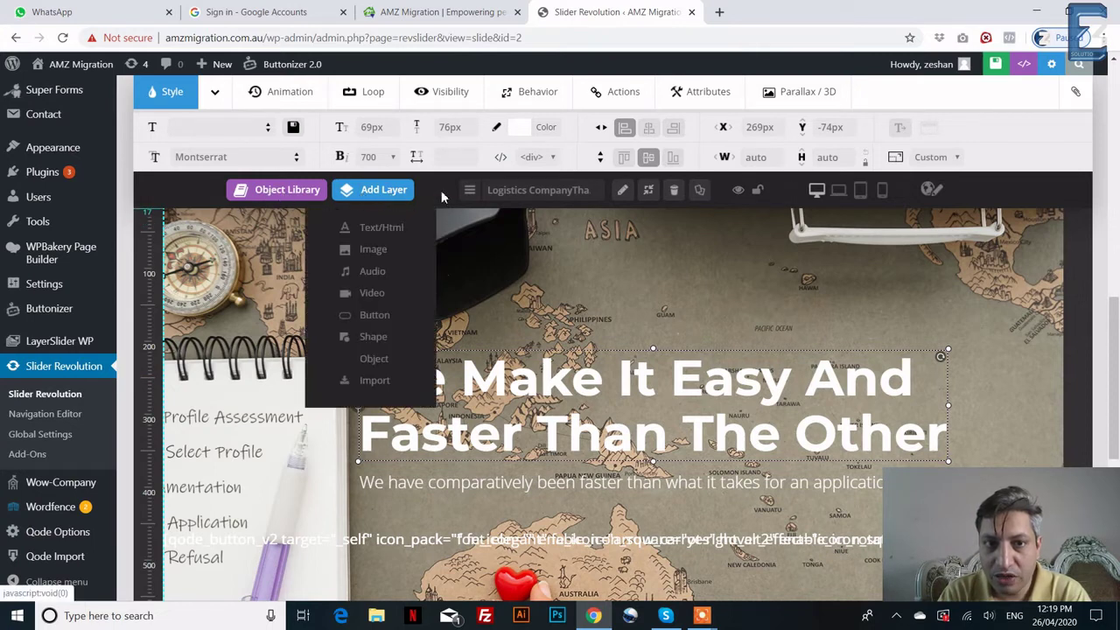
pyautogui.click(623, 192)
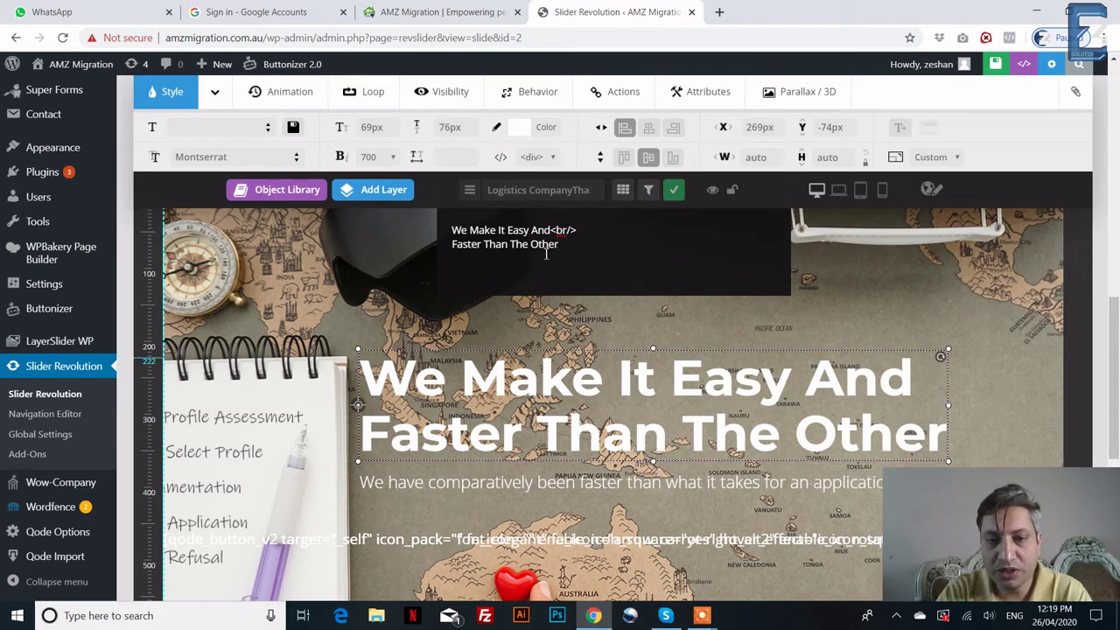
pyautogui.write('sasasa')
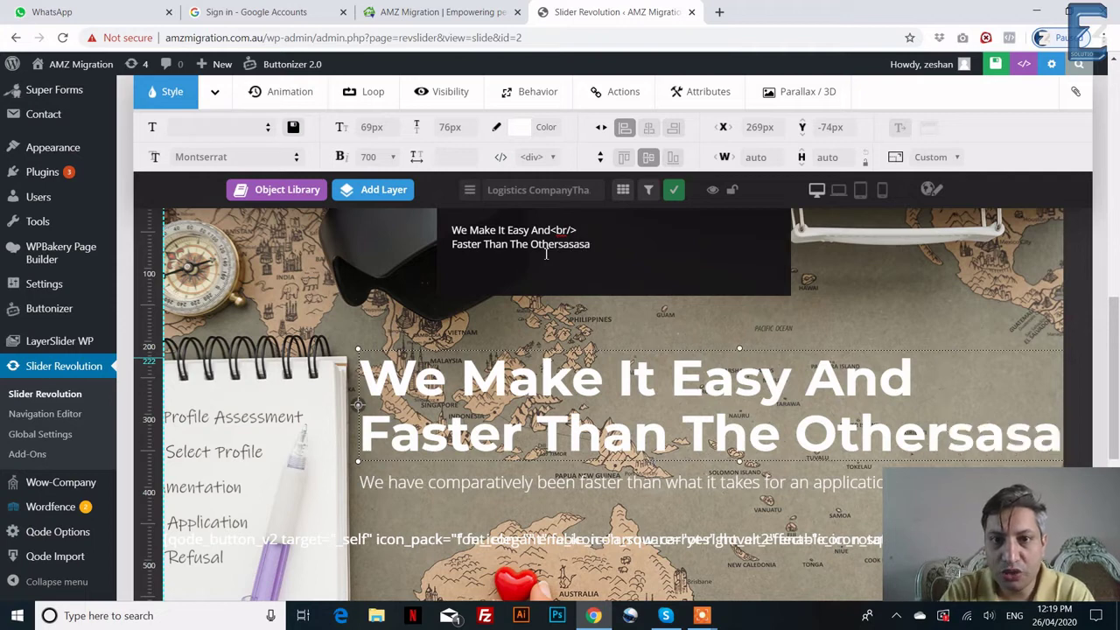
pyautogui.press('BackSpace')
pyautogui.press('BackSpace')
pyautogui.press('BackSpace')
pyautogui.press('BackSpace')
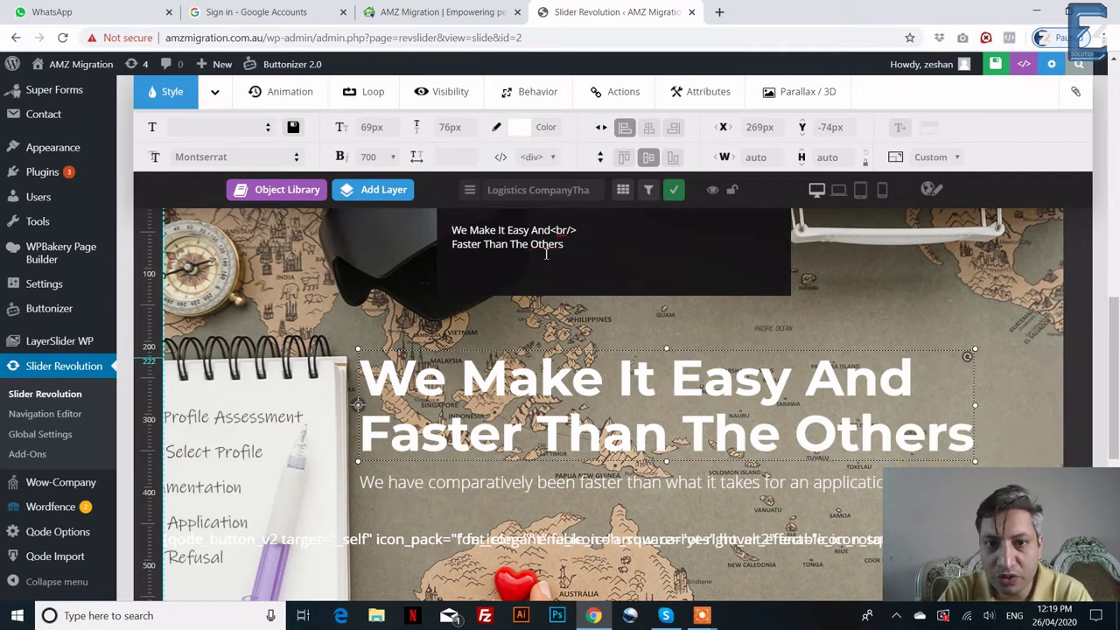
pyautogui.click(676, 191)
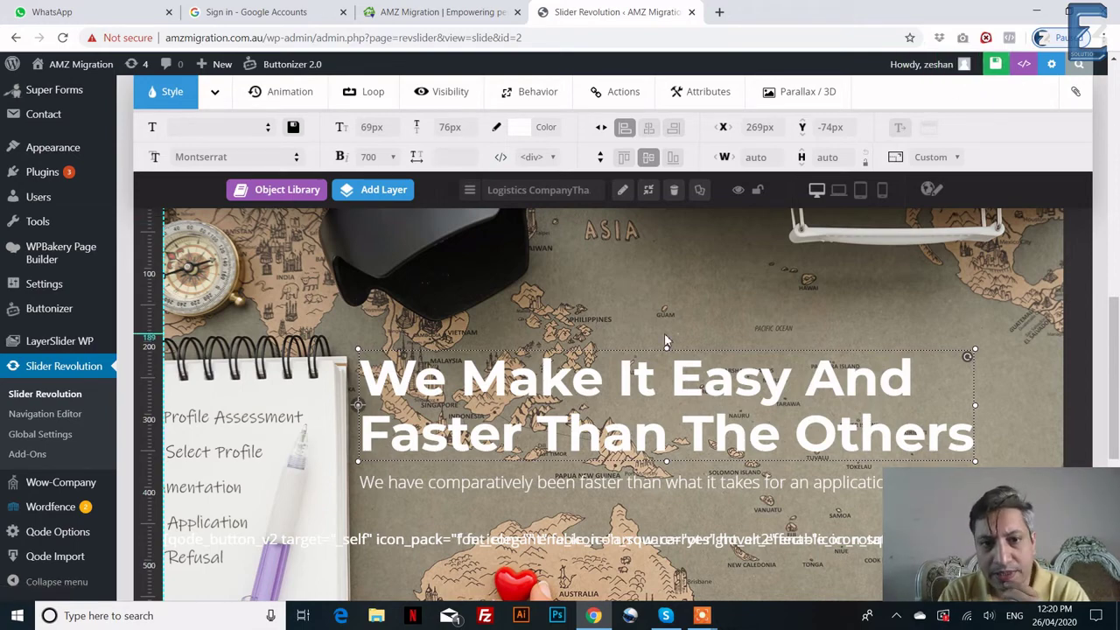
# - Open slide #3 of the Home Slider, discarding the unsaved slide #2 edits, and review its background canvas
pyautogui.scroll(-3, 664, 332)
pyautogui.scroll(-3, 579, 356)
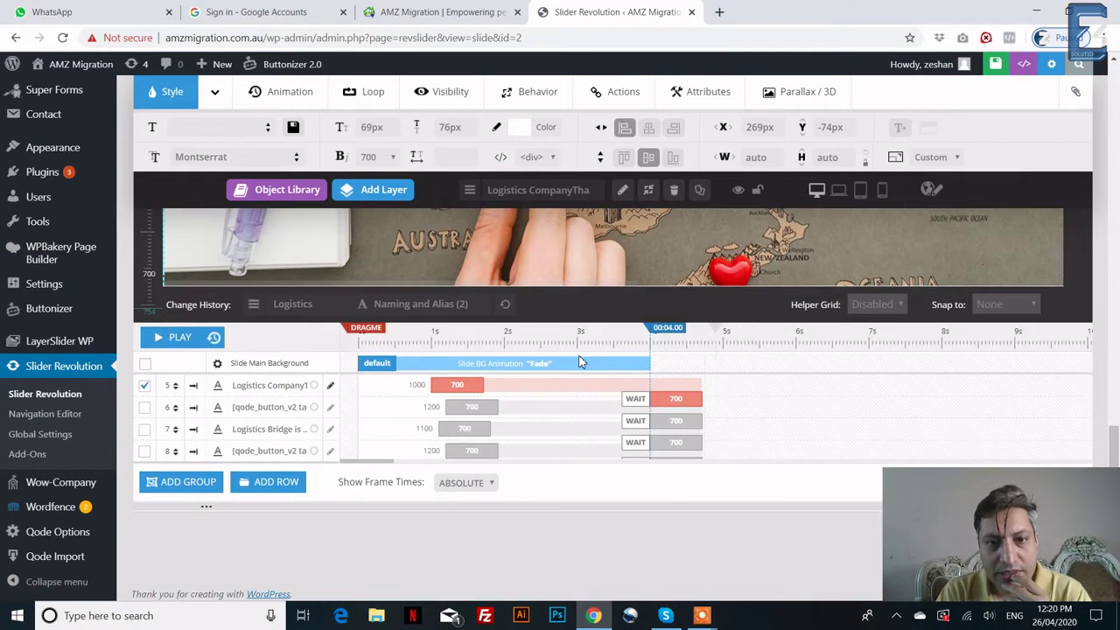
pyautogui.scroll(10, 579, 354)
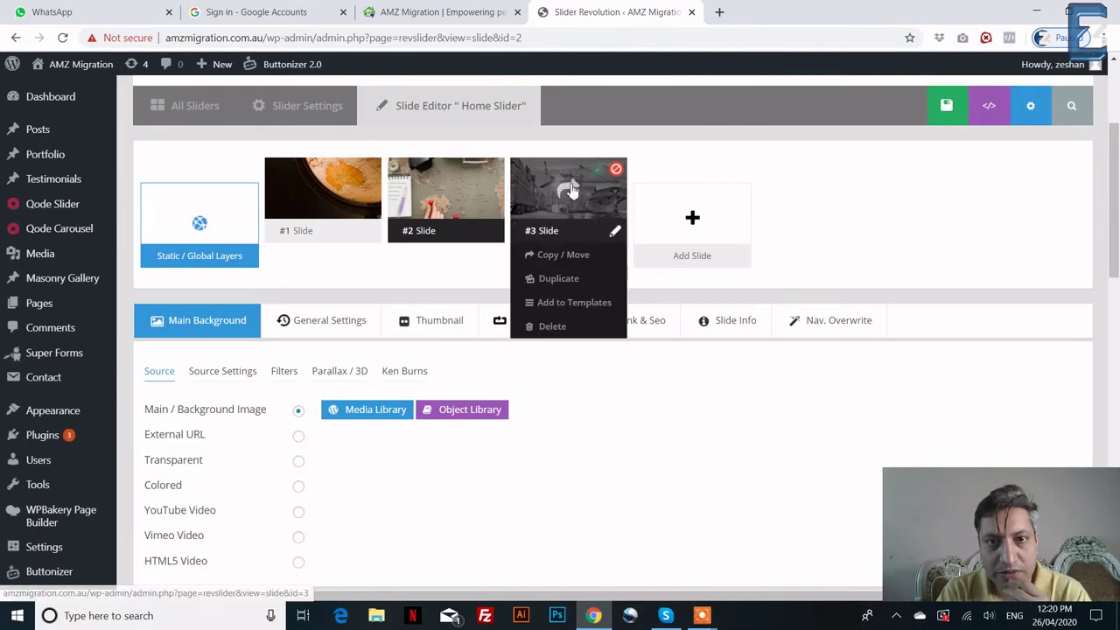
pyautogui.click(570, 186)
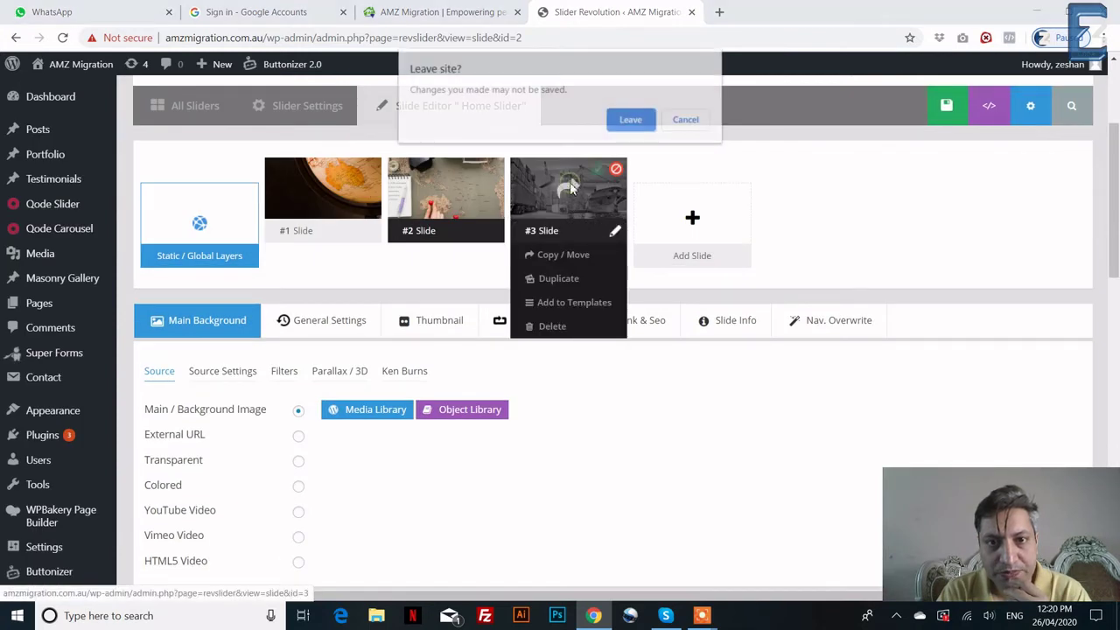
pyautogui.click(631, 121)
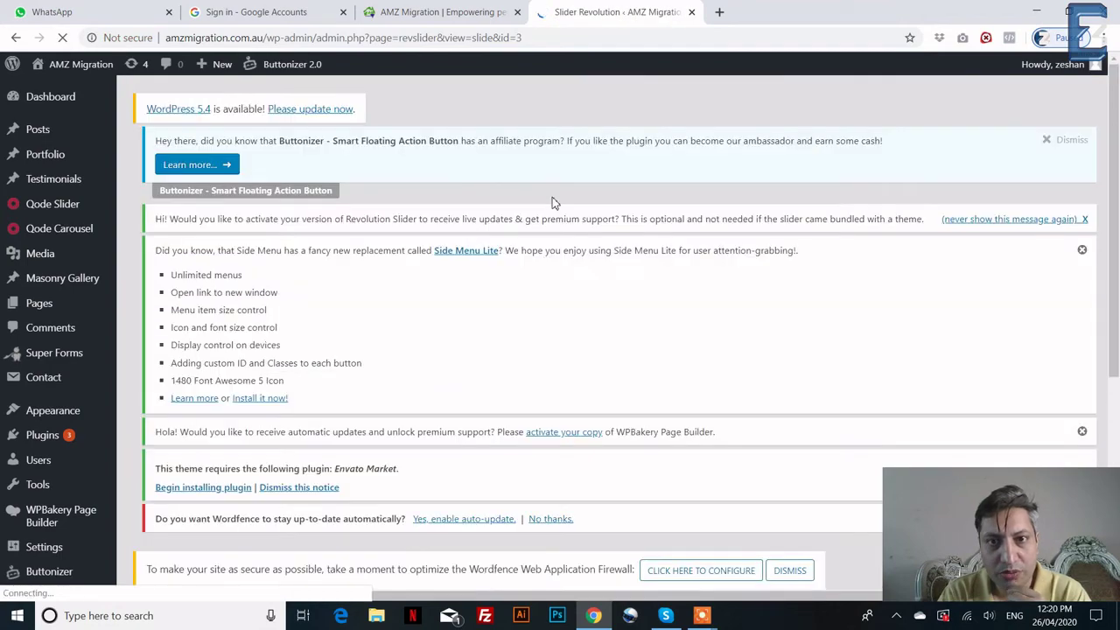
pyautogui.scroll(-6, 497, 312)
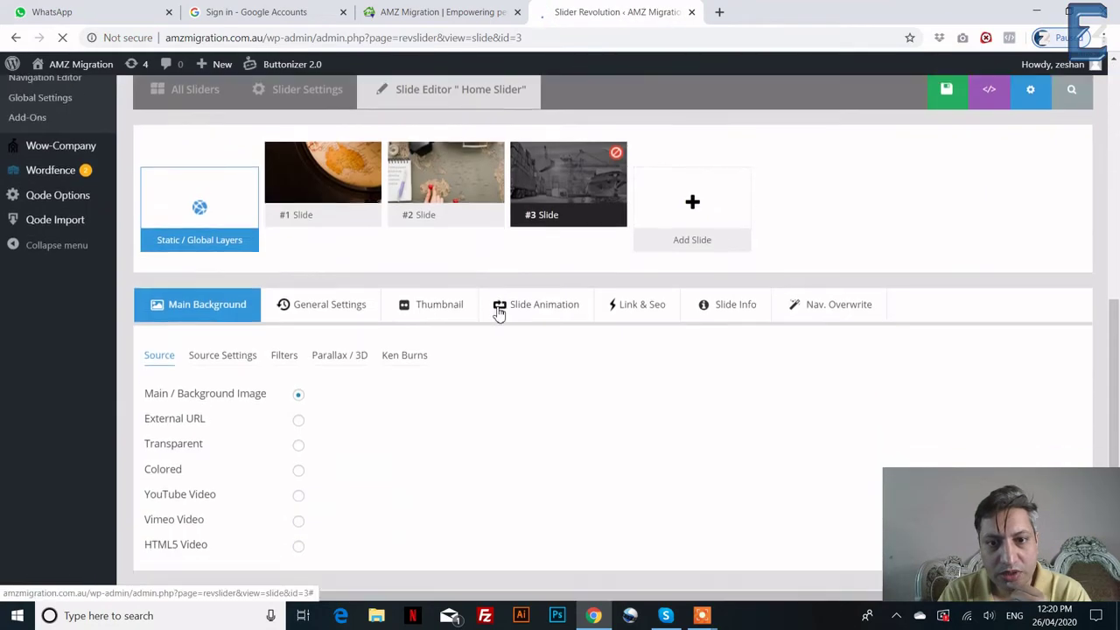
pyautogui.scroll(-3, 499, 312)
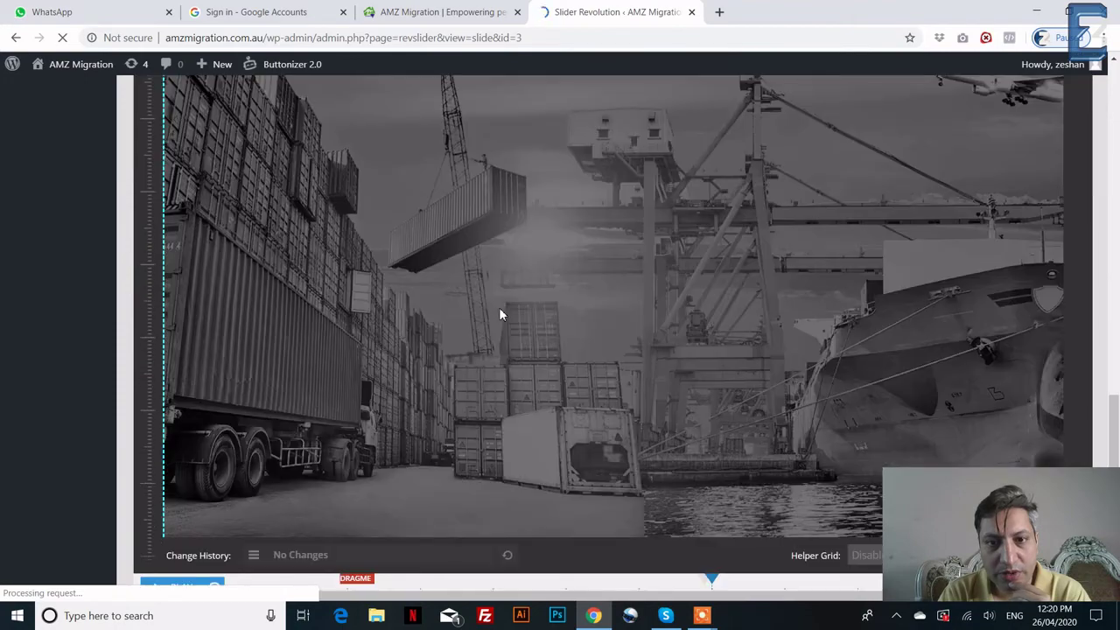
# - Check the publish status of the Home Slider's slides against the live homepage and examine slide #3's layers
pyautogui.scroll(9, 500, 312)
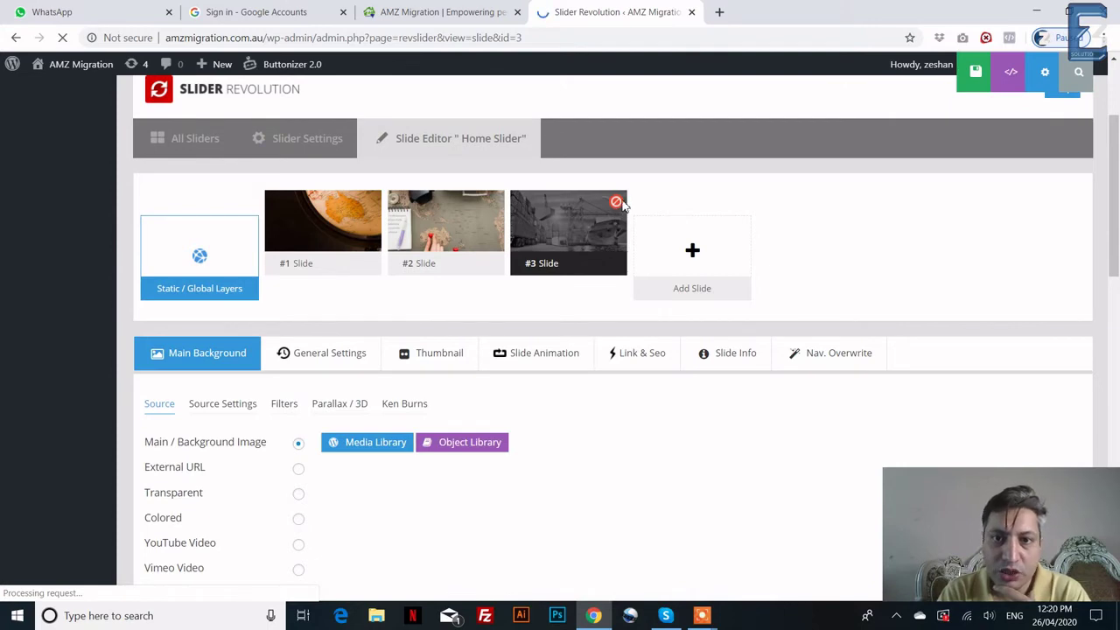
pyautogui.moveTo(501, 203)
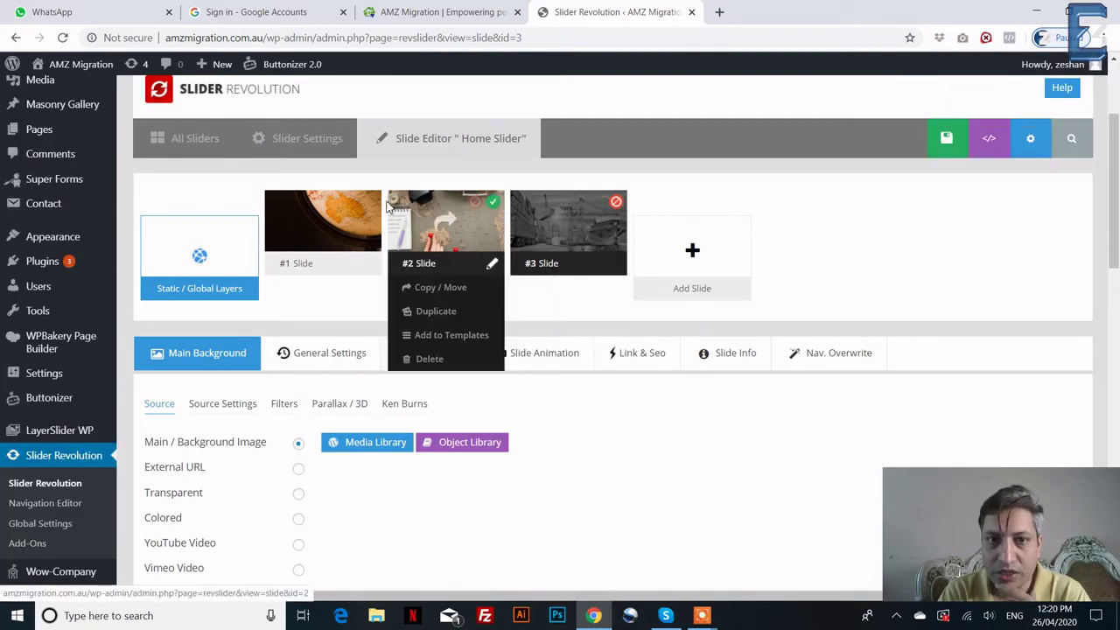
pyautogui.moveTo(617, 207)
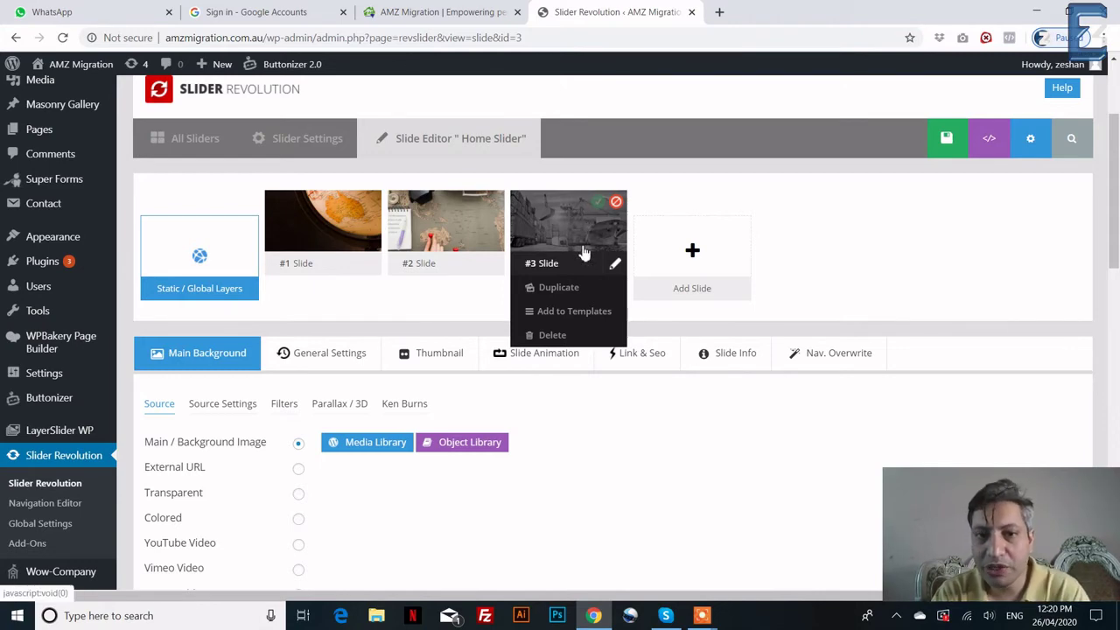
pyautogui.click(458, 7)
pyautogui.scroll(2, 430, 182)
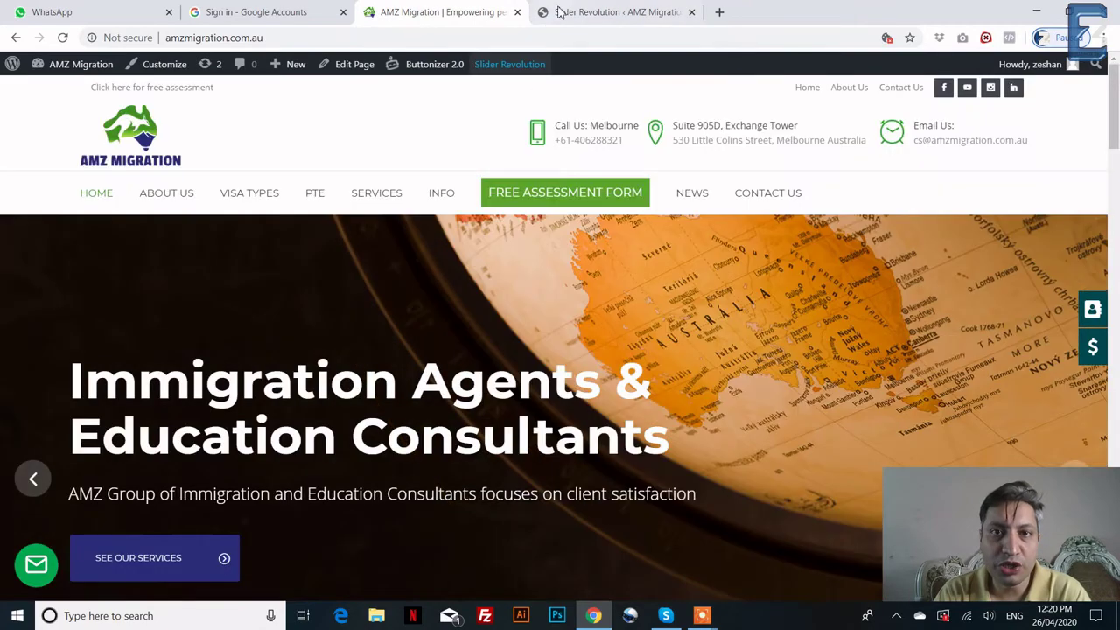
pyautogui.click(560, 12)
pyautogui.scroll(3, 105, 306)
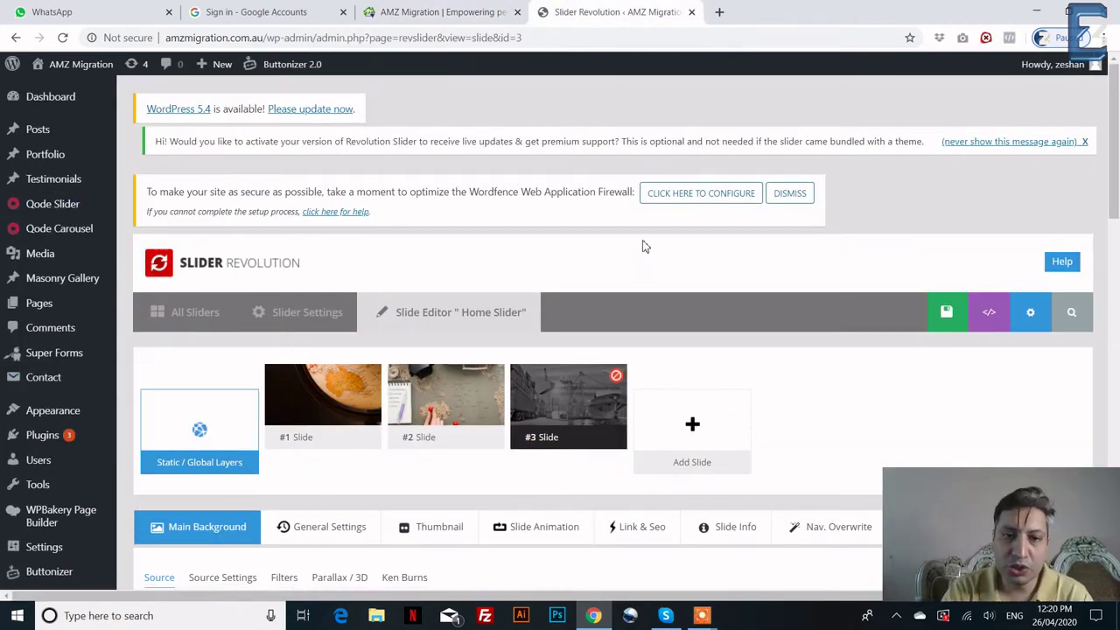
pyautogui.scroll(-9, 72, 452)
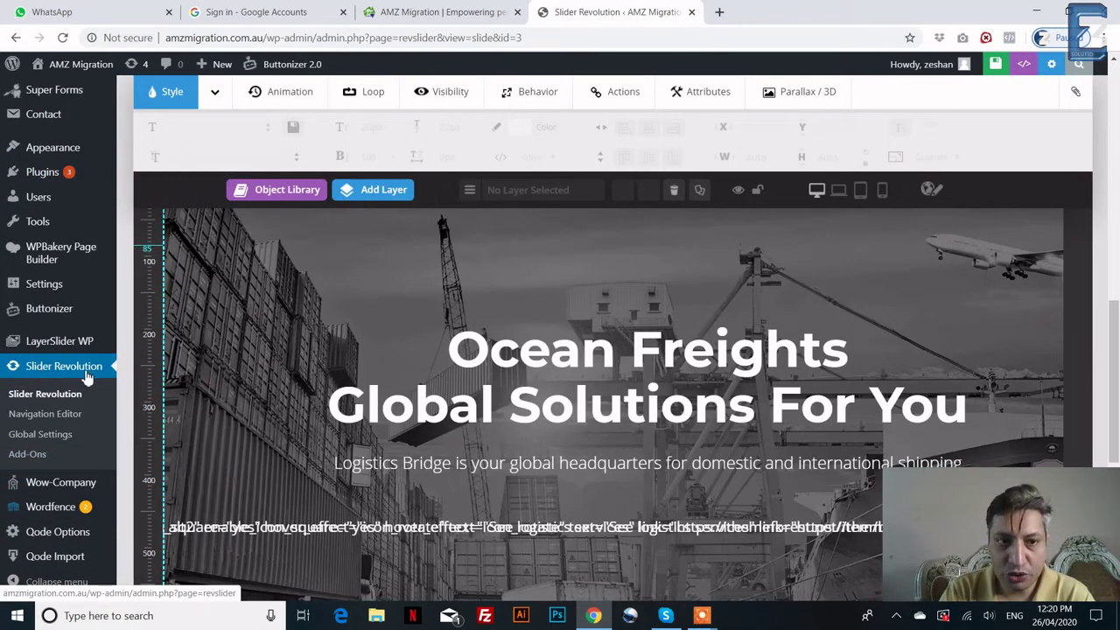
pyautogui.scroll(10, 140, 382)
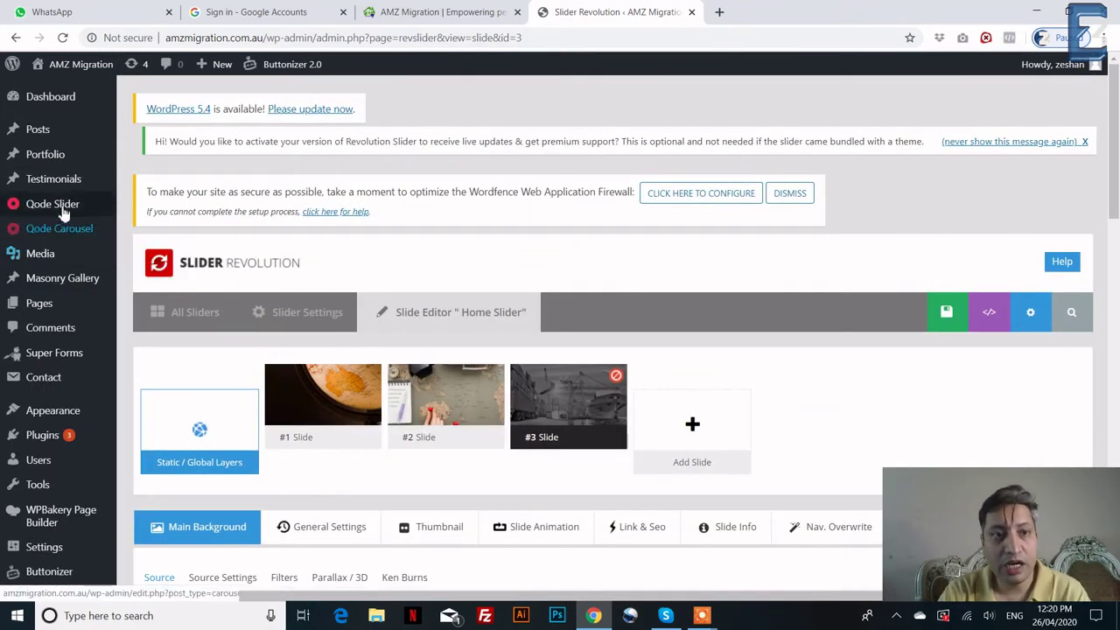
# - Open the site's Pages list and review the live homepage from its slider down to the Our Services section
pyautogui.click(42, 304)
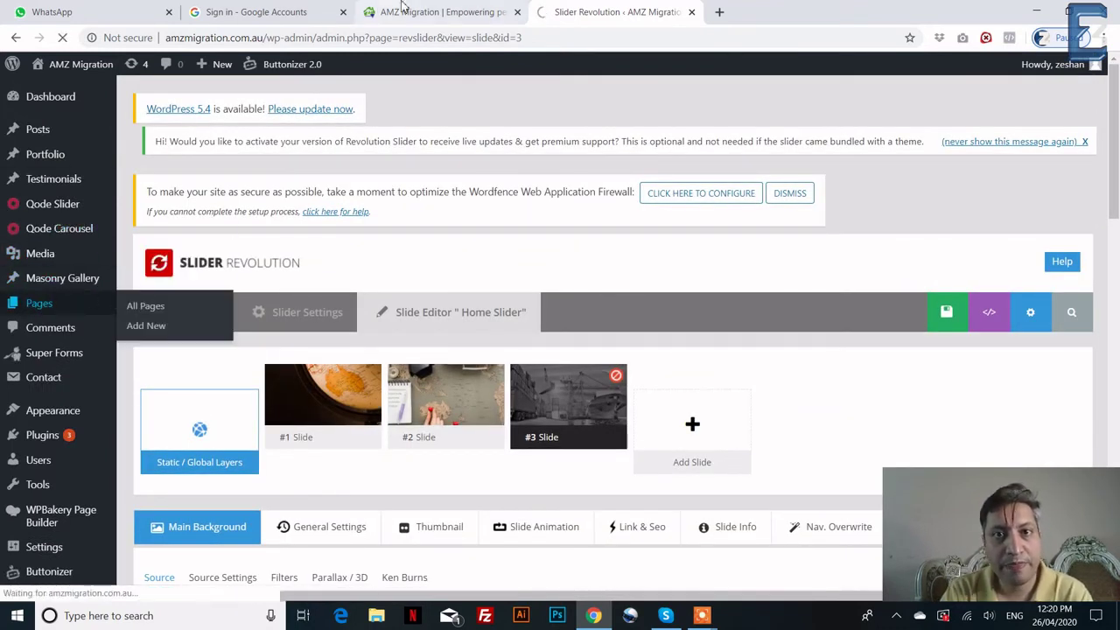
pyautogui.click(433, 10)
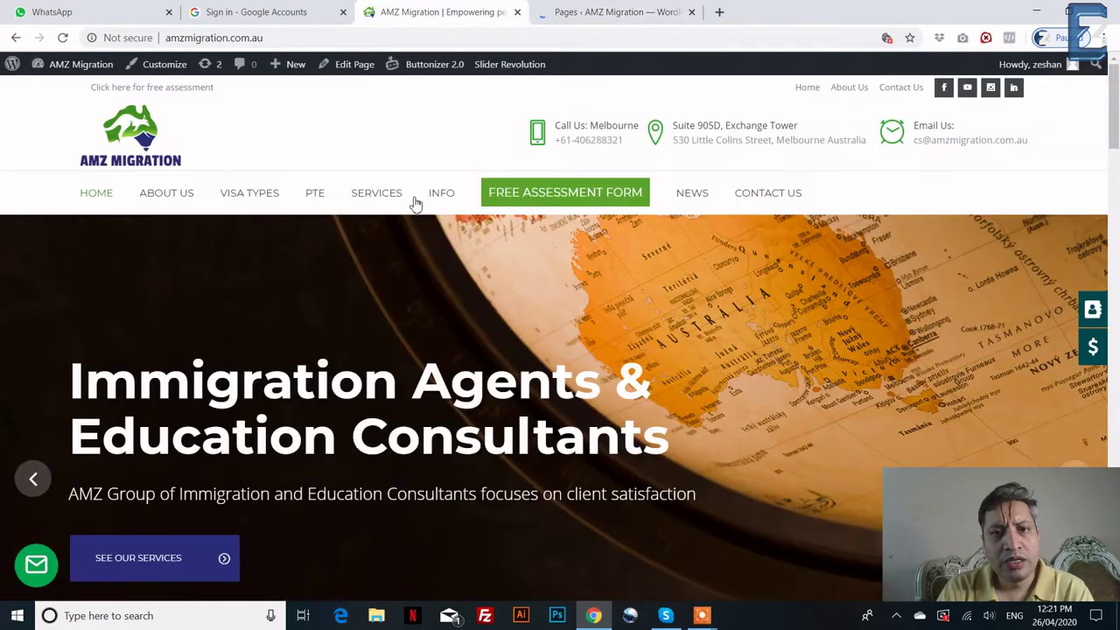
pyautogui.scroll(-12, 375, 274)
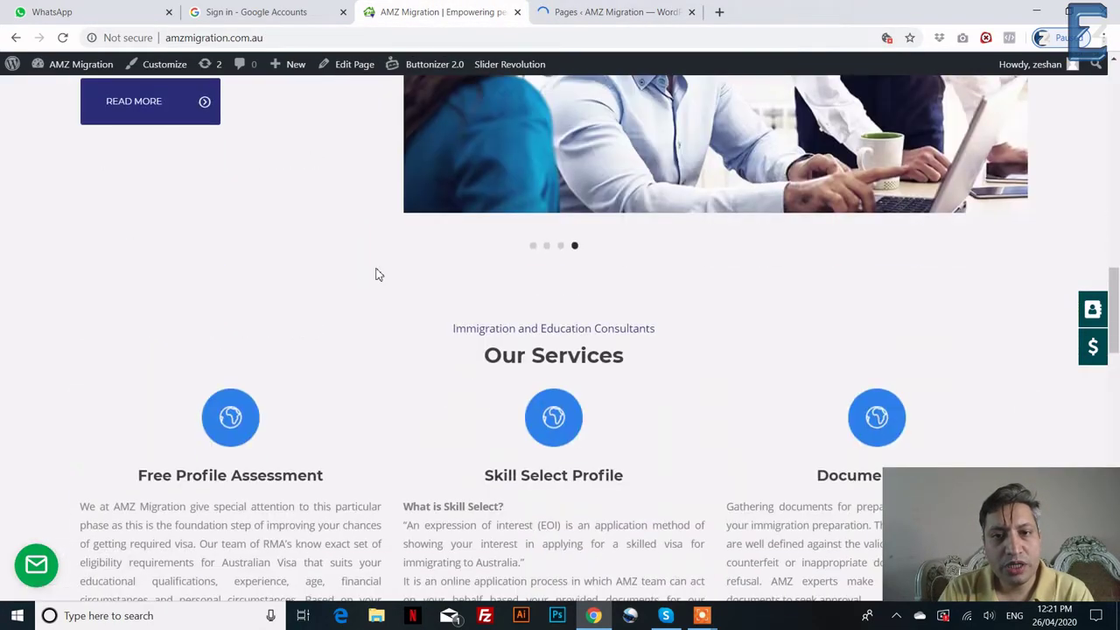
pyautogui.scroll(5, 378, 275)
pyautogui.scroll(8, 375, 272)
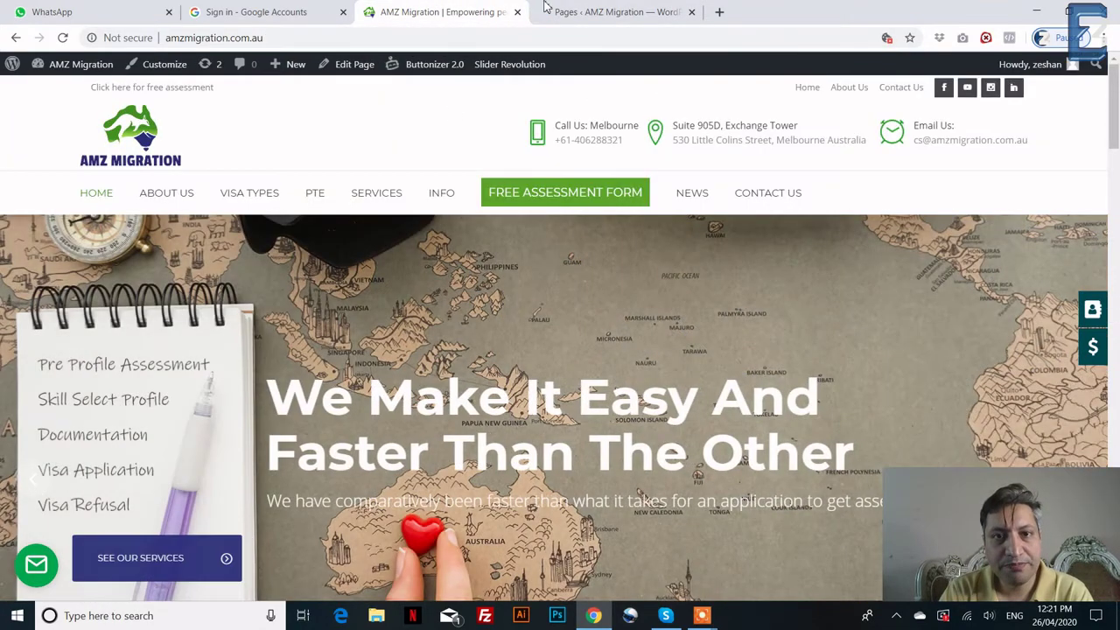
# - Examine the Pages list in the admin, locating the Home front page and the page entries' action links
pyautogui.click(584, 10)
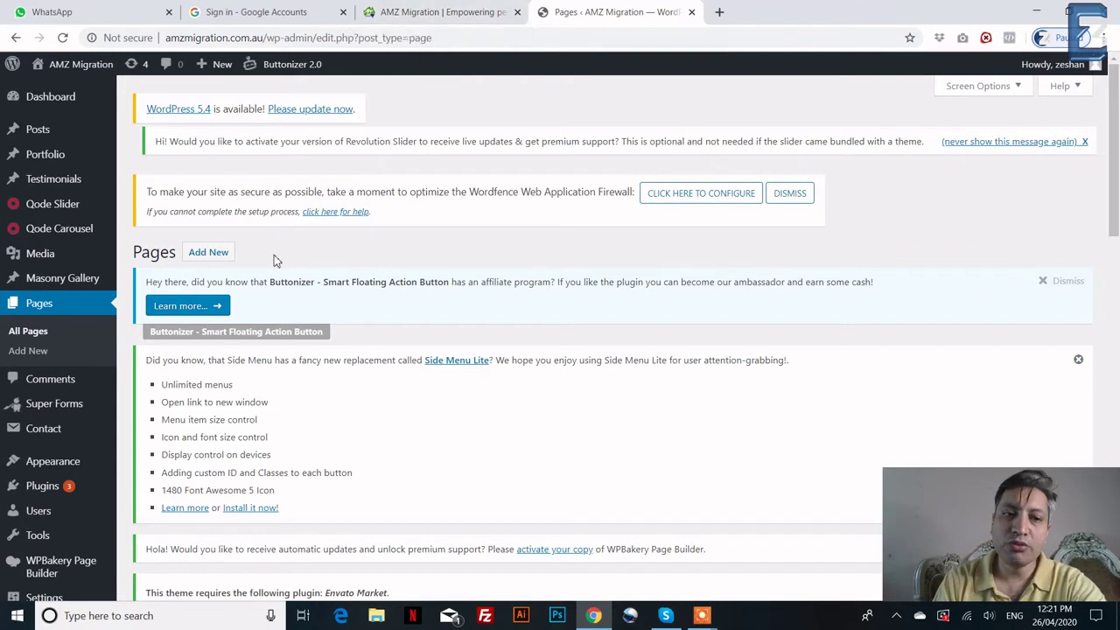
pyautogui.moveTo(63, 579)
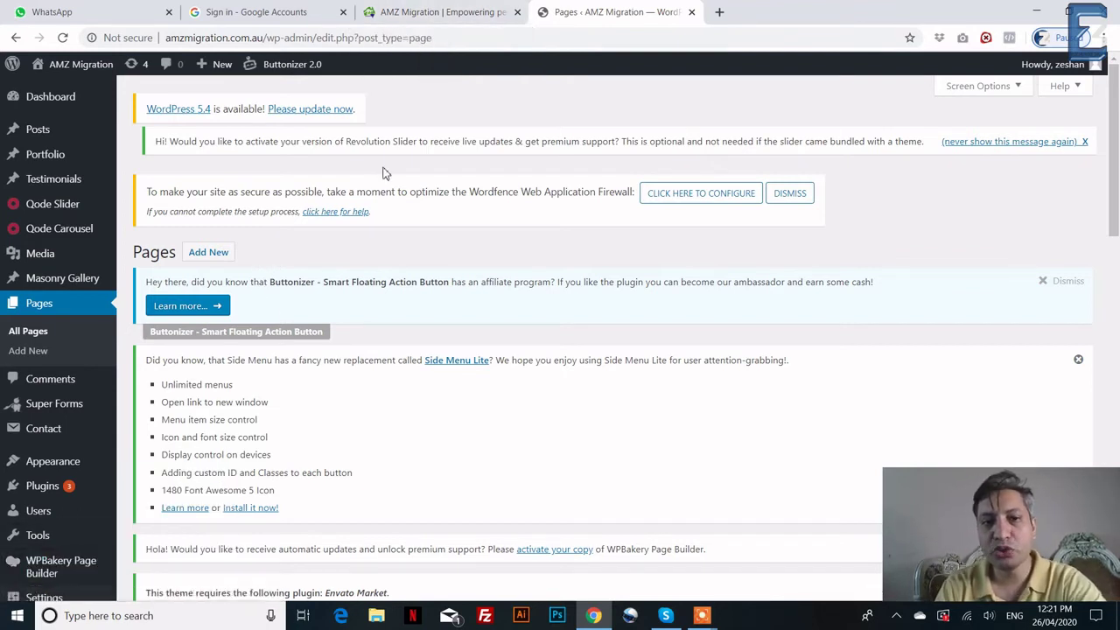
pyautogui.scroll(-5, 440, 232)
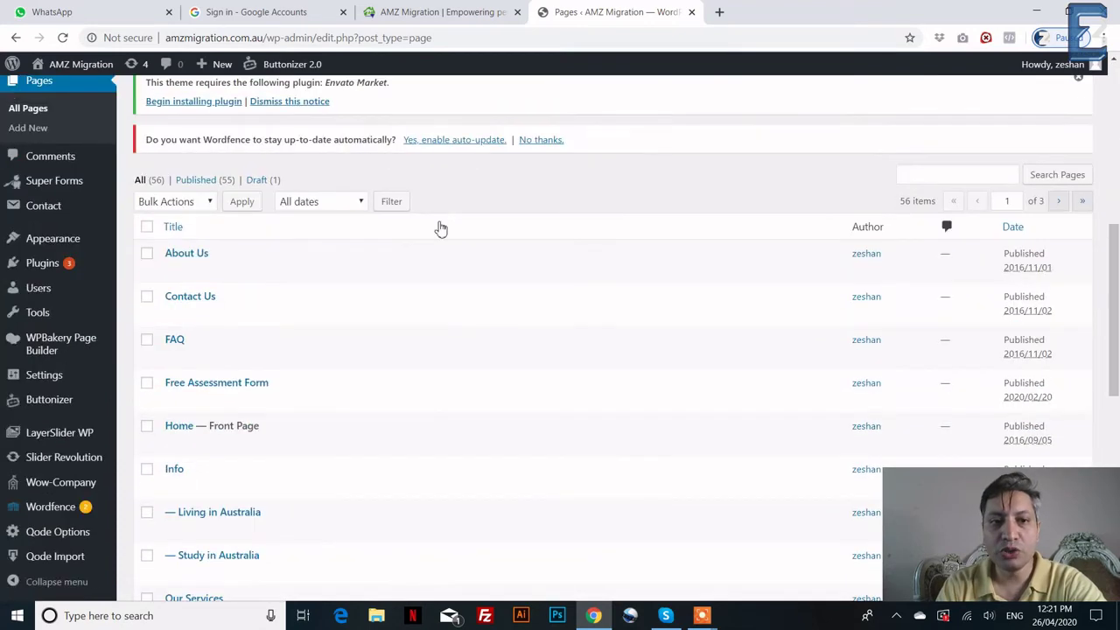
pyautogui.scroll(-2, 433, 241)
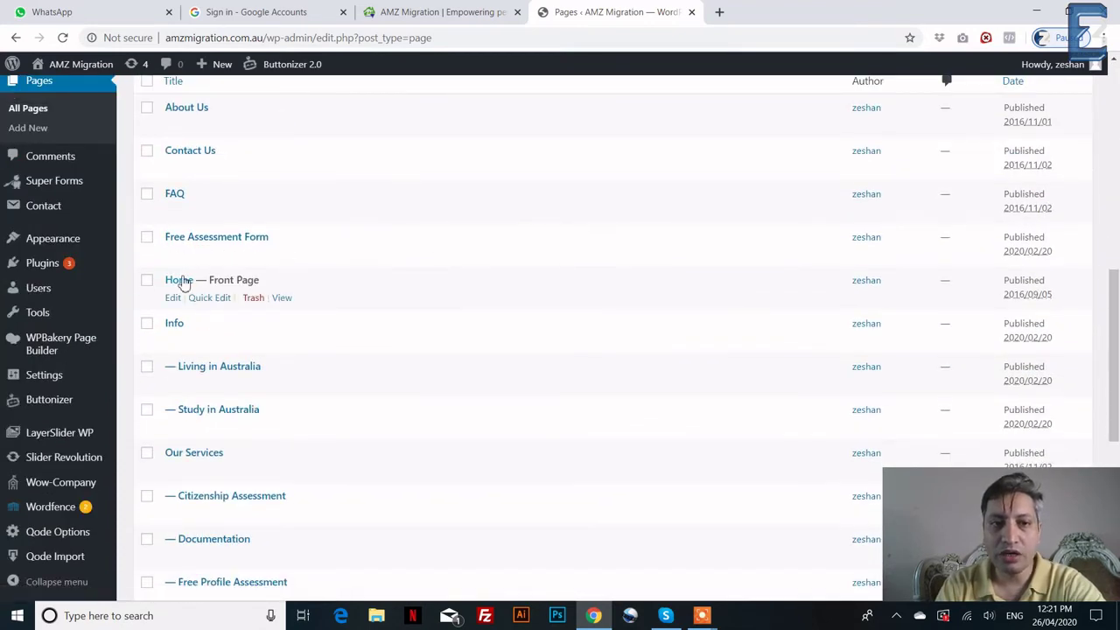
pyautogui.scroll(3, 220, 278)
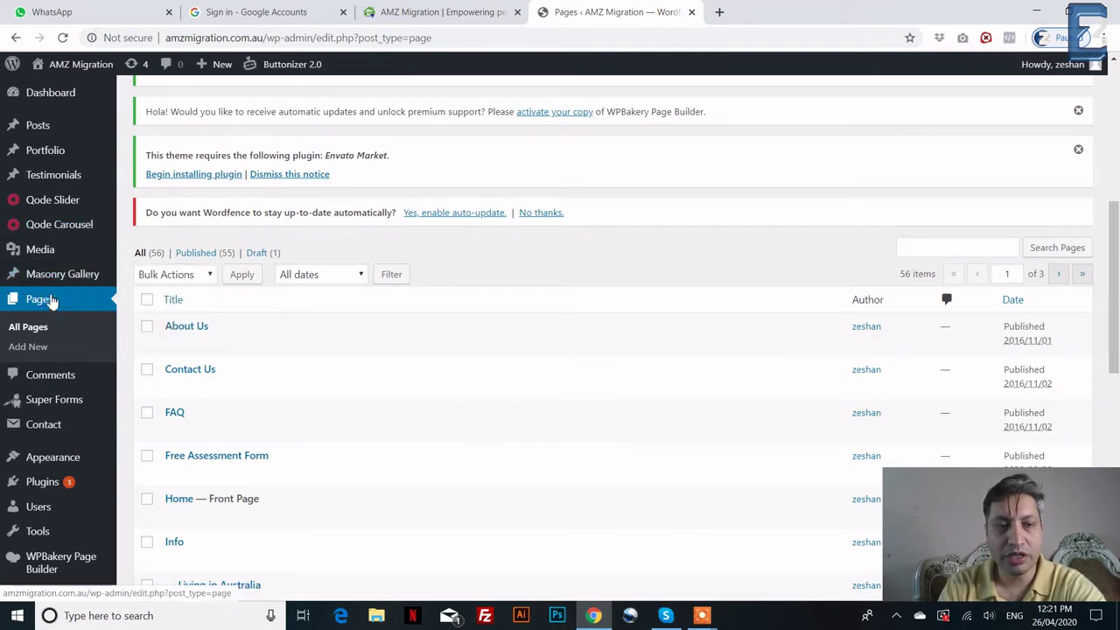
pyautogui.moveTo(223, 345)
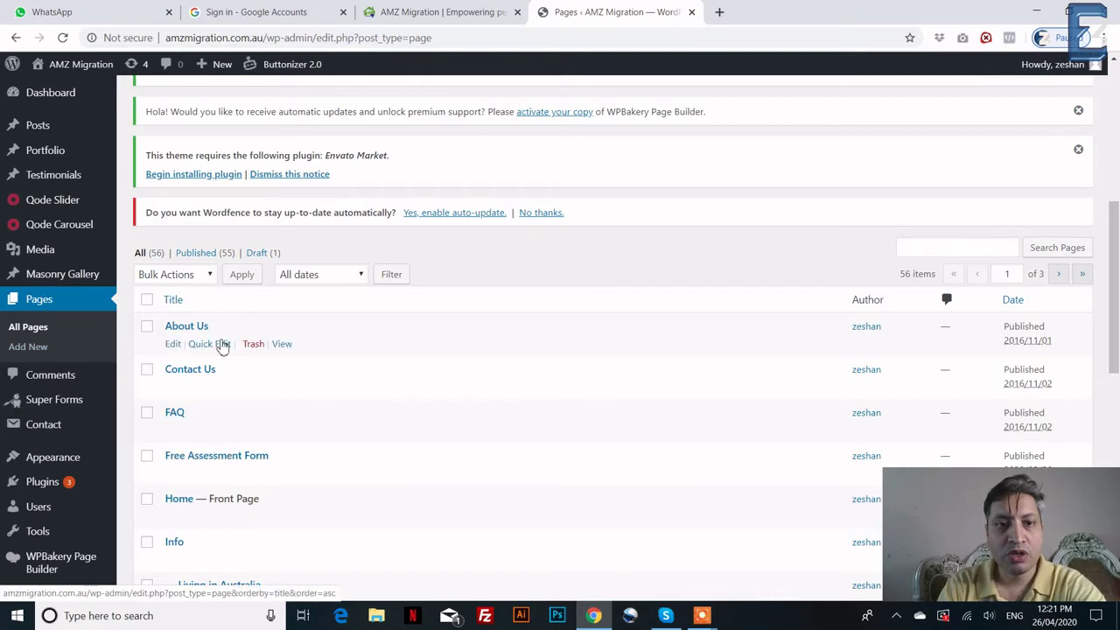
# - Look through the Pages list and open the Home front page for editing at its WPBakery Page Builder section
pyautogui.scroll(2, 227, 275)
pyautogui.scroll(-4, 227, 274)
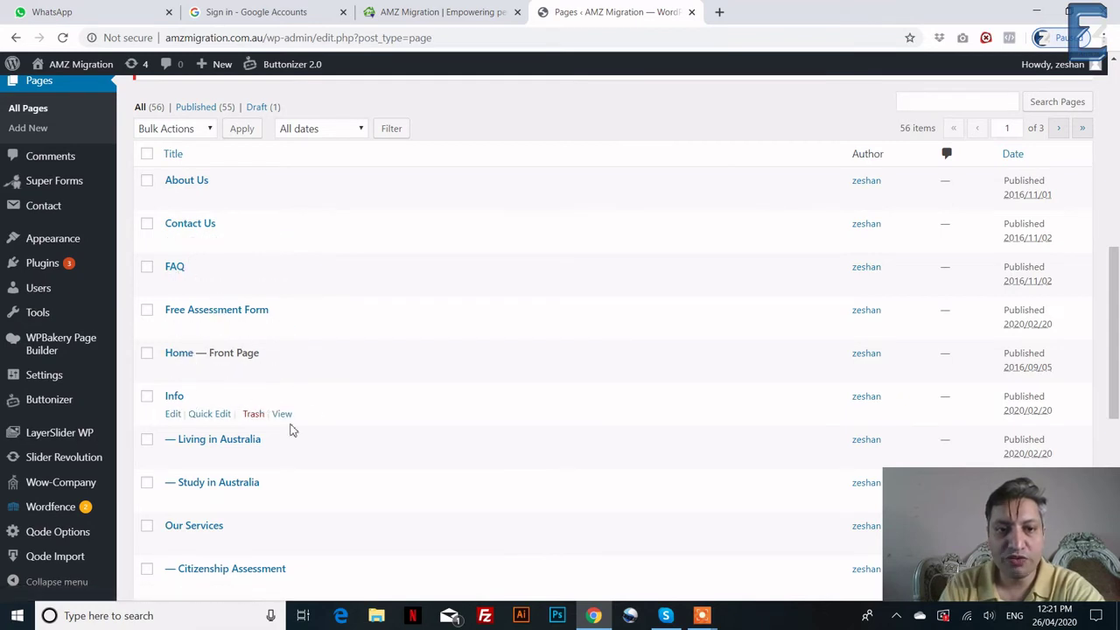
pyautogui.scroll(-2, 262, 440)
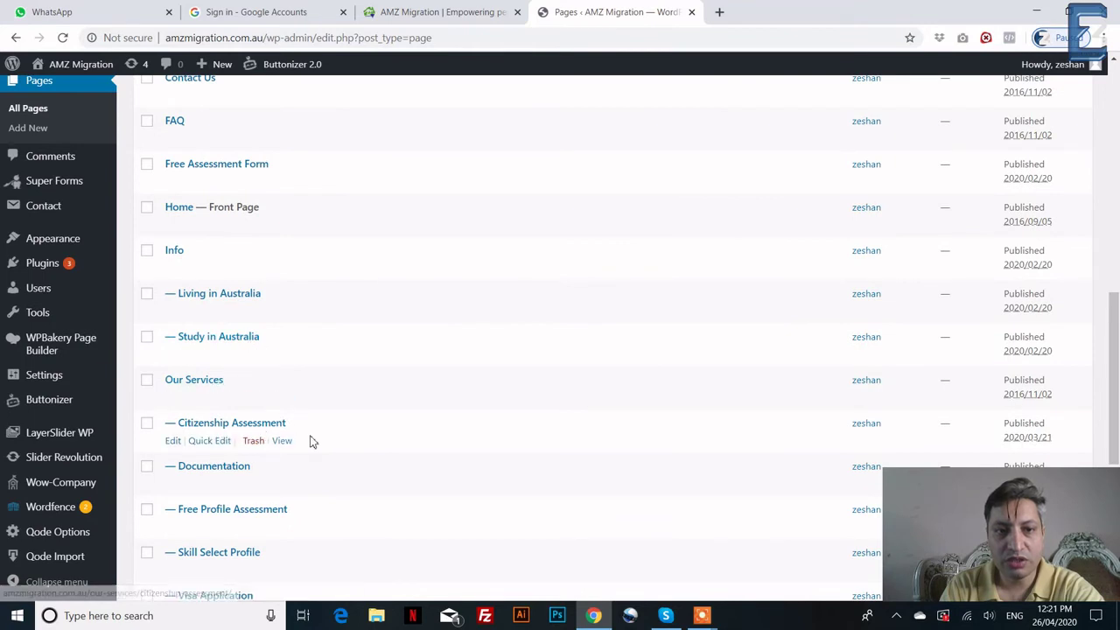
pyautogui.scroll(-4, 313, 440)
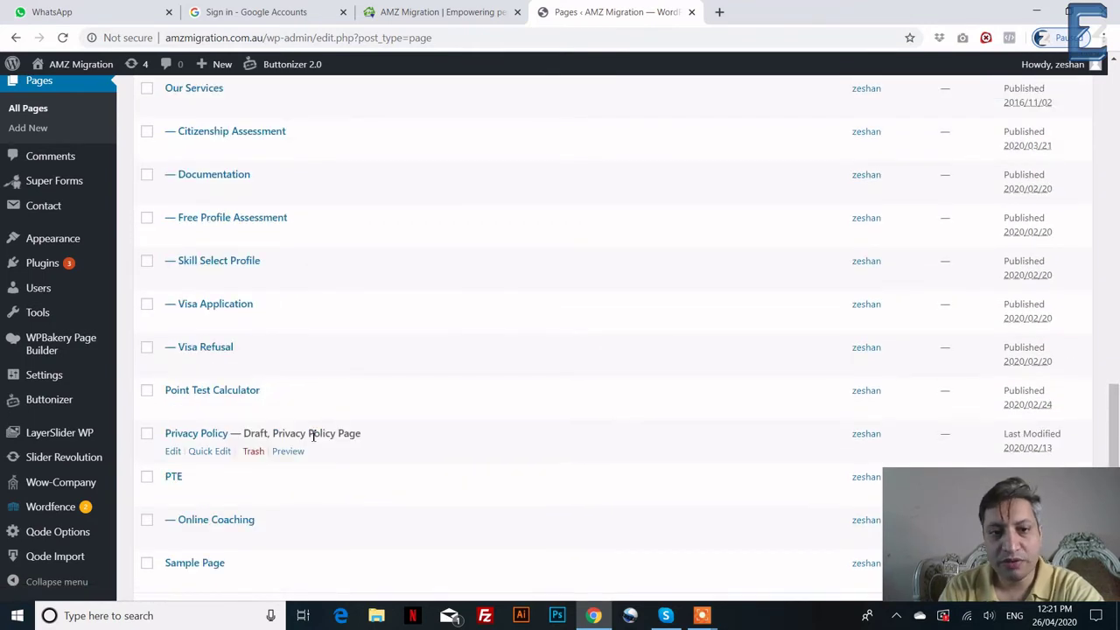
pyautogui.scroll(-2, 313, 437)
pyautogui.scroll(7, 276, 400)
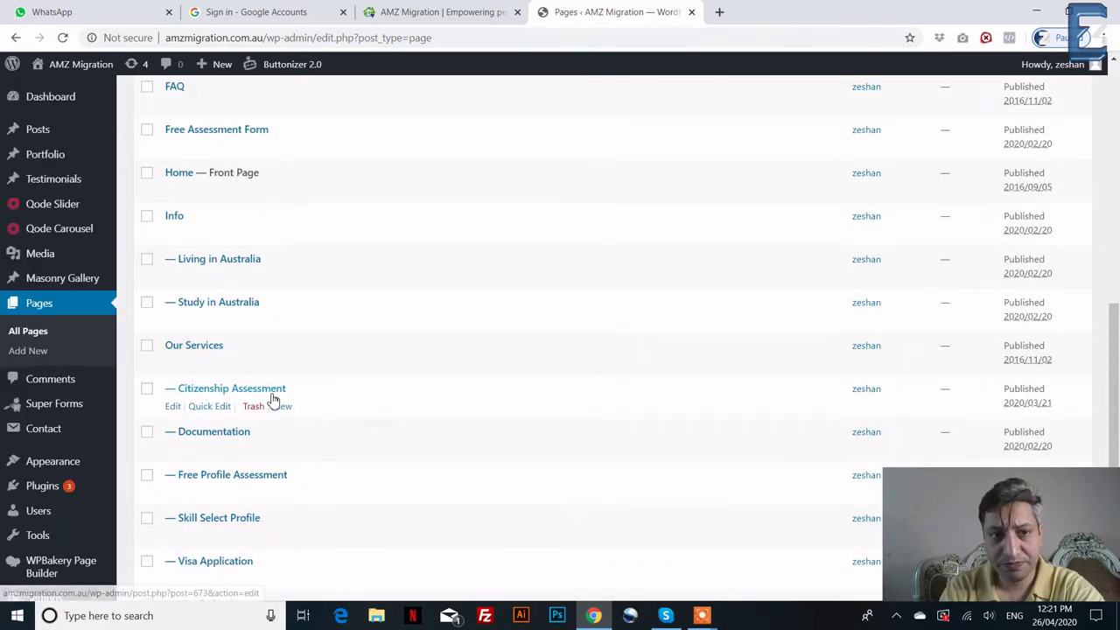
pyautogui.click(179, 393)
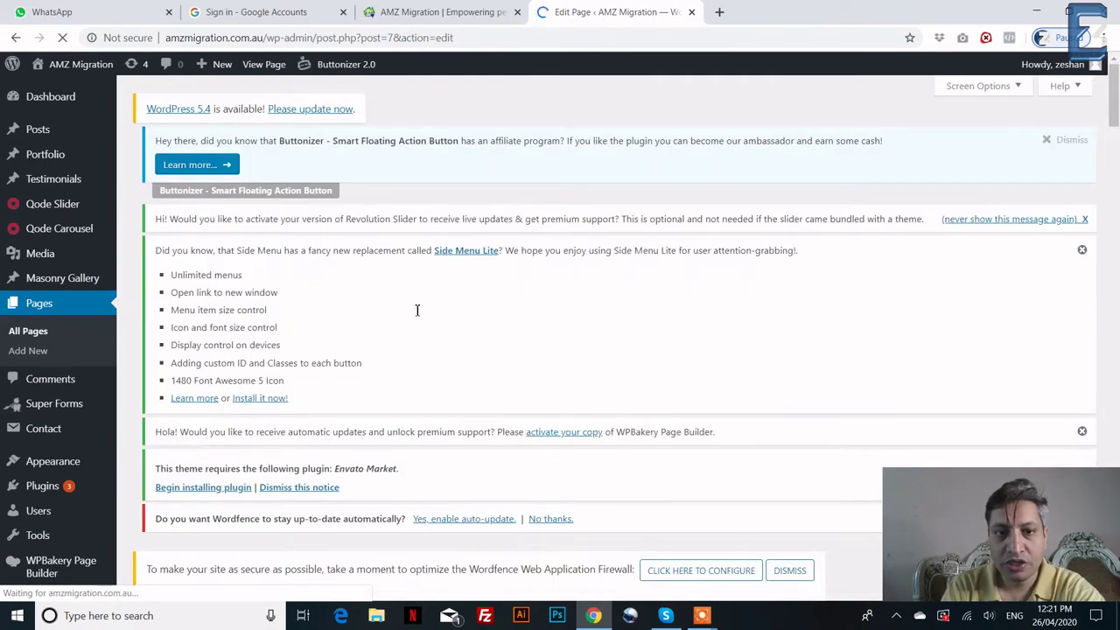
pyautogui.scroll(-5, 417, 310)
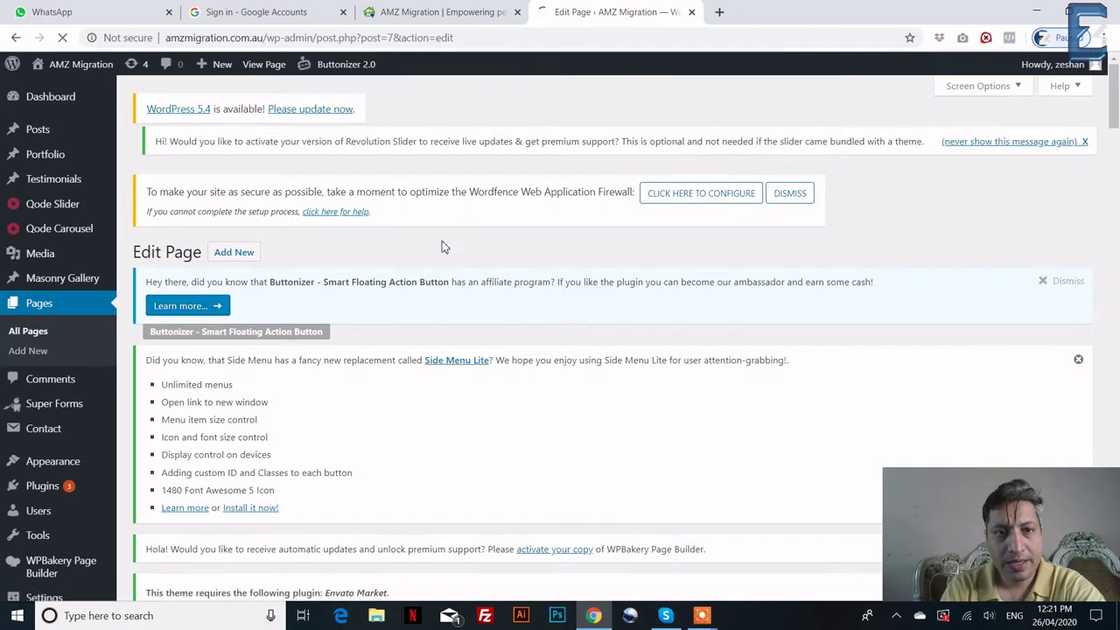
pyautogui.scroll(-3, 446, 238)
pyautogui.scroll(-3, 451, 240)
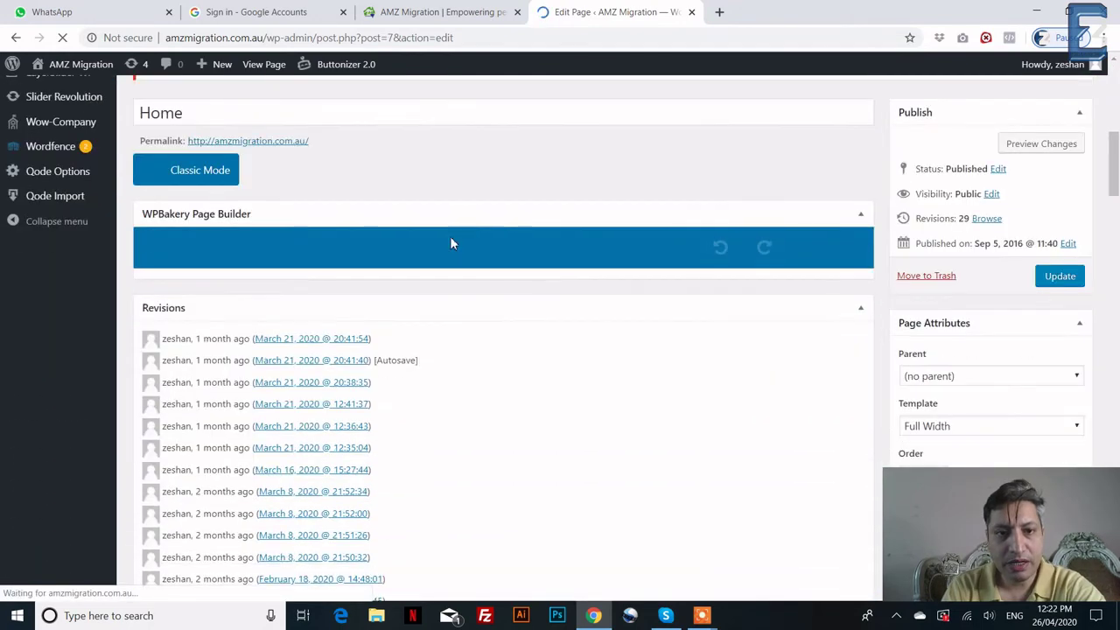
# - Review the live homepage from the slider down to the news posts above the footer
pyautogui.click(449, 11)
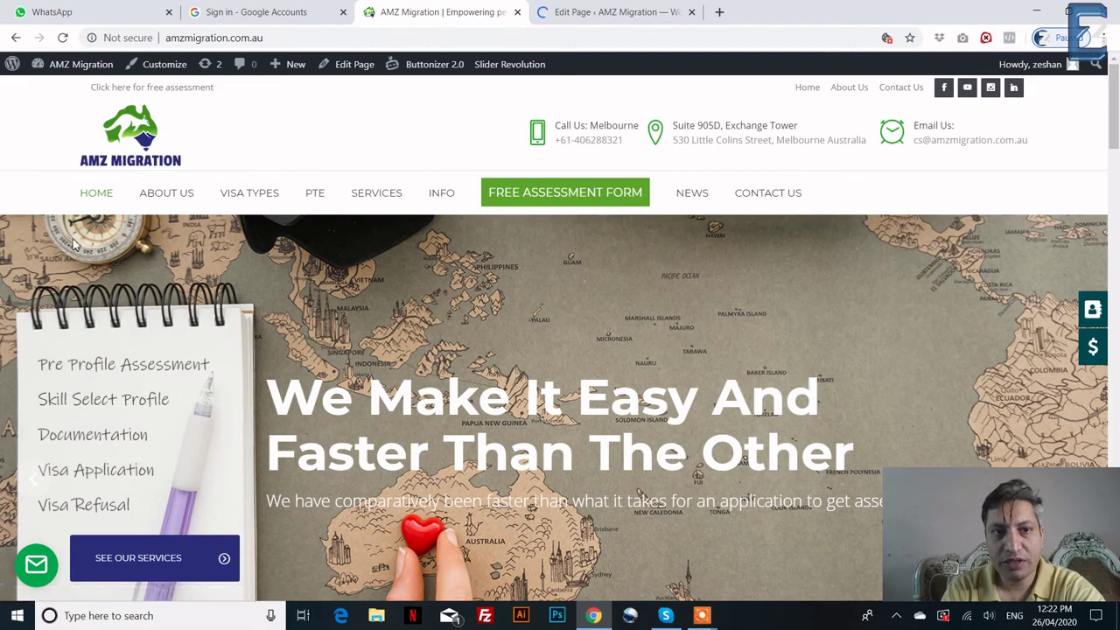
pyautogui.scroll(-7, 256, 317)
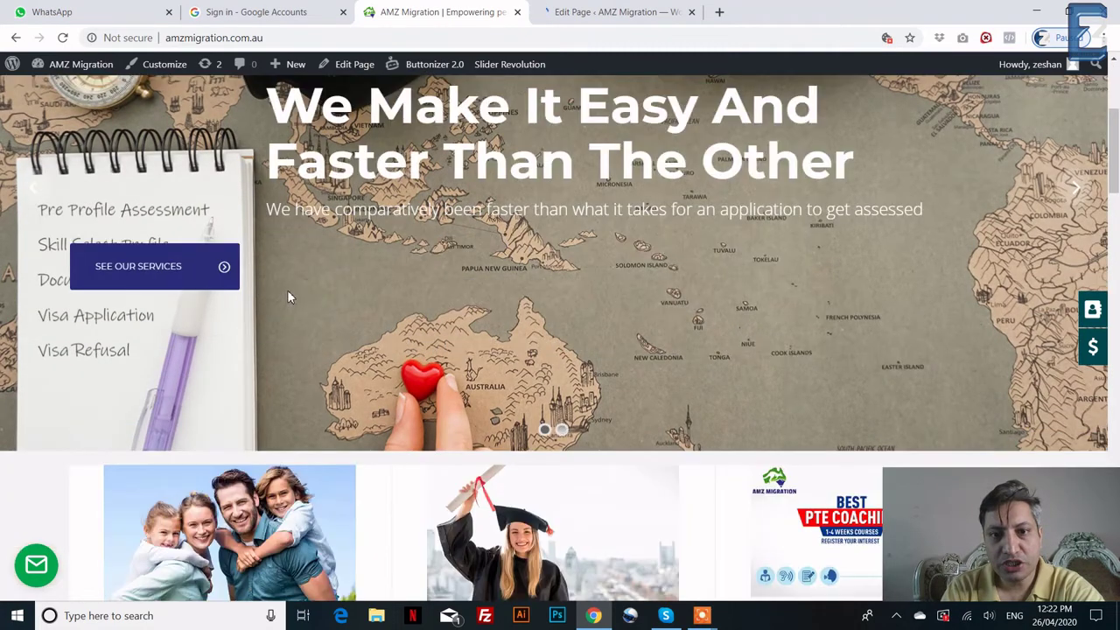
pyautogui.scroll(-10, 426, 298)
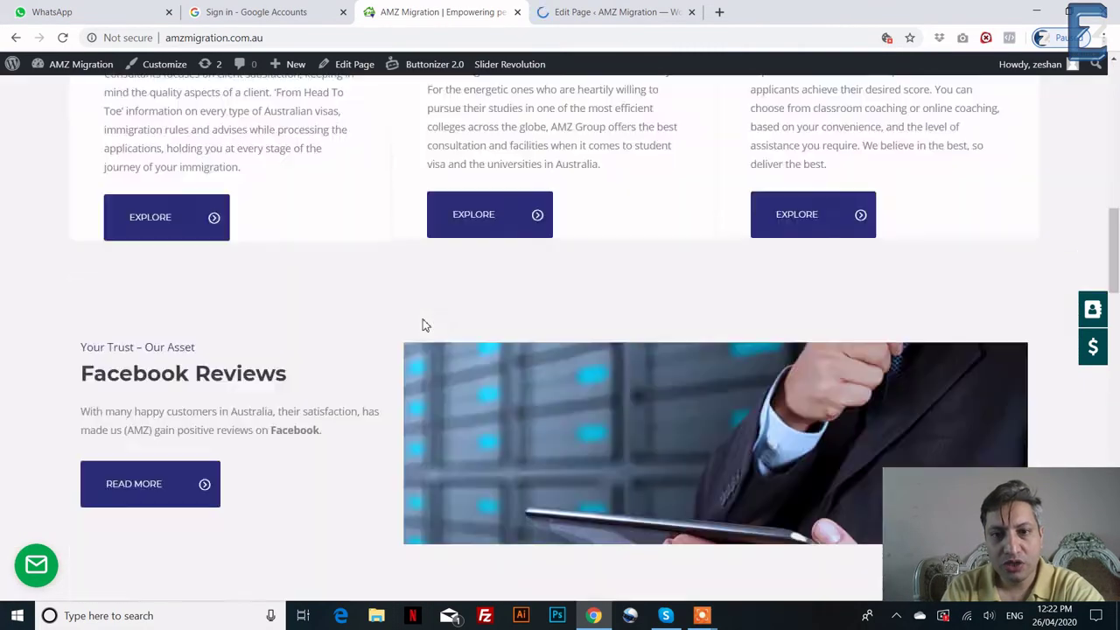
pyautogui.scroll(-5, 425, 322)
pyautogui.scroll(4, 425, 324)
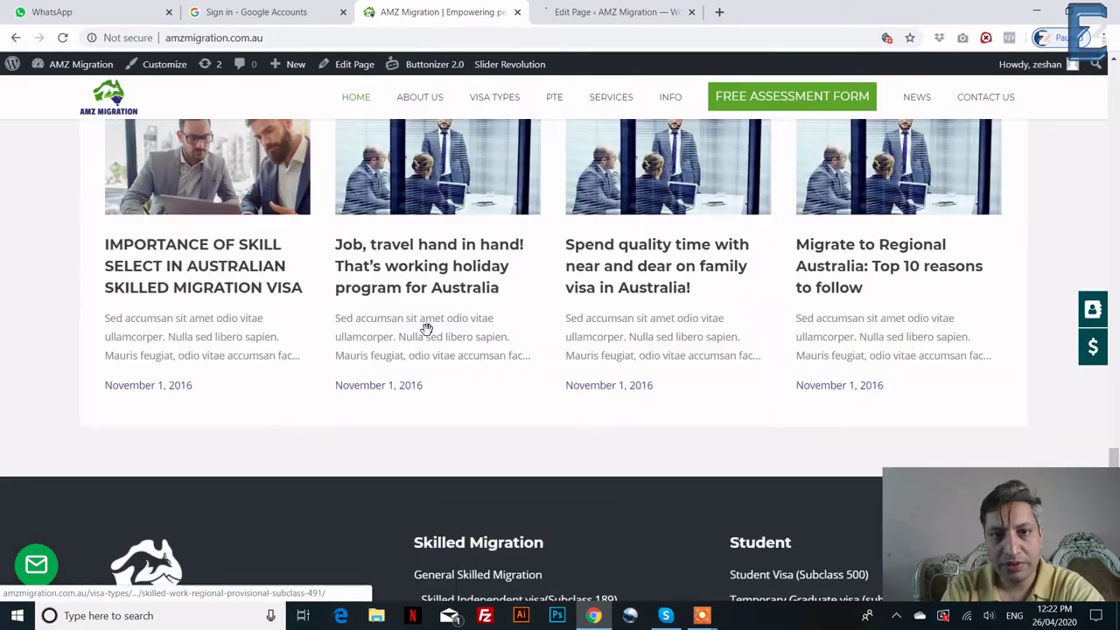
pyautogui.scroll(15, 442, 341)
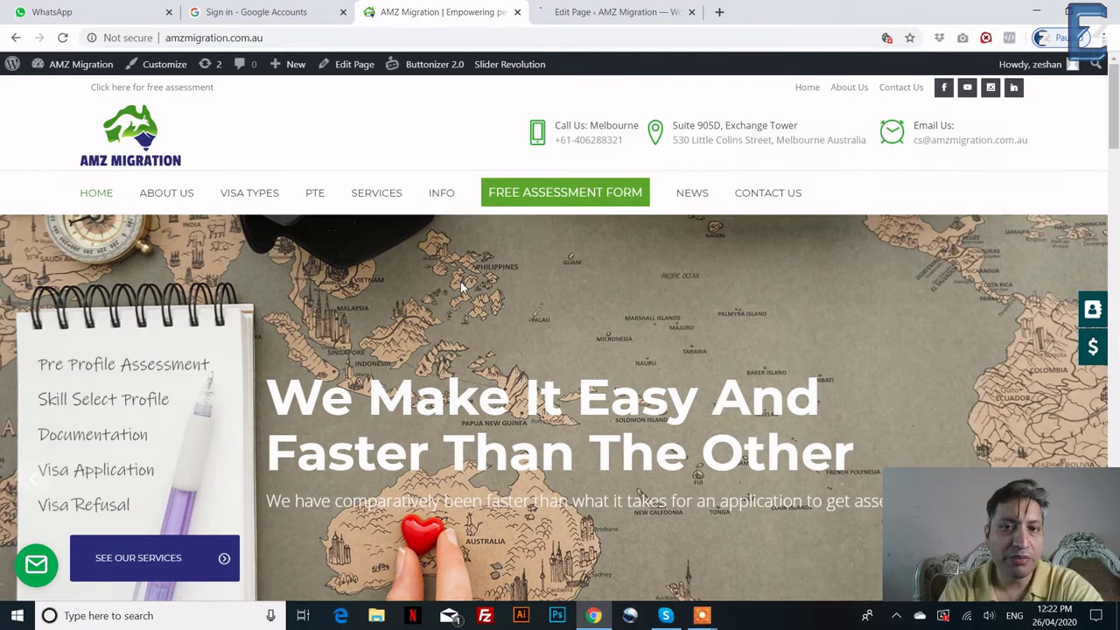
# - Compare the first row of the Home page builder with the three service columns below the live homepage slider
pyautogui.click(629, 8)
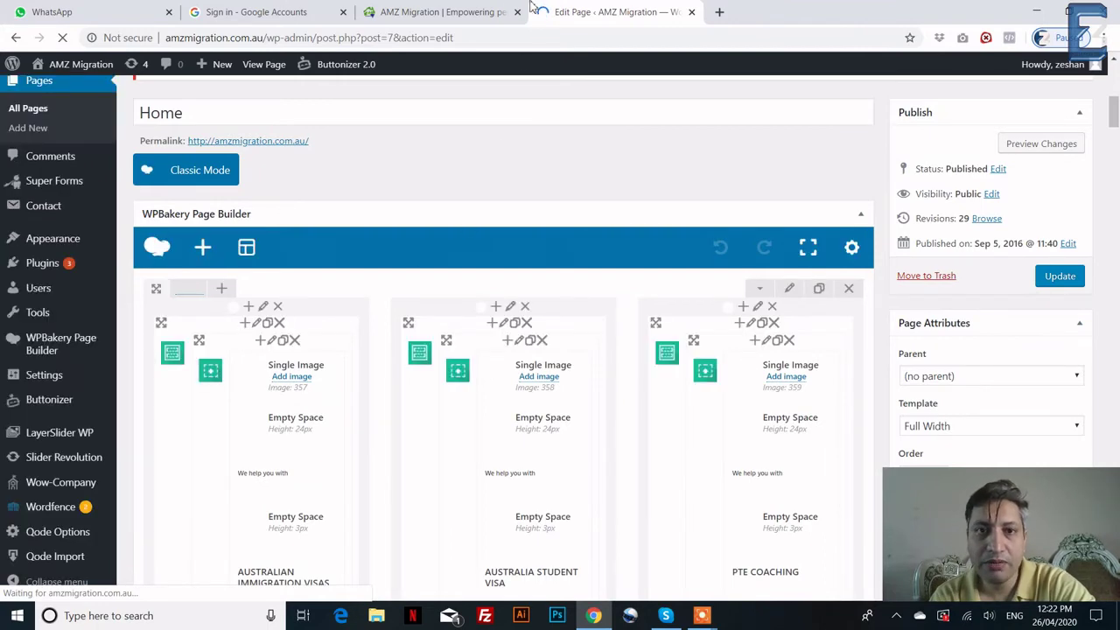
pyautogui.hotkey('ctrl', 'shift', 'Tab')
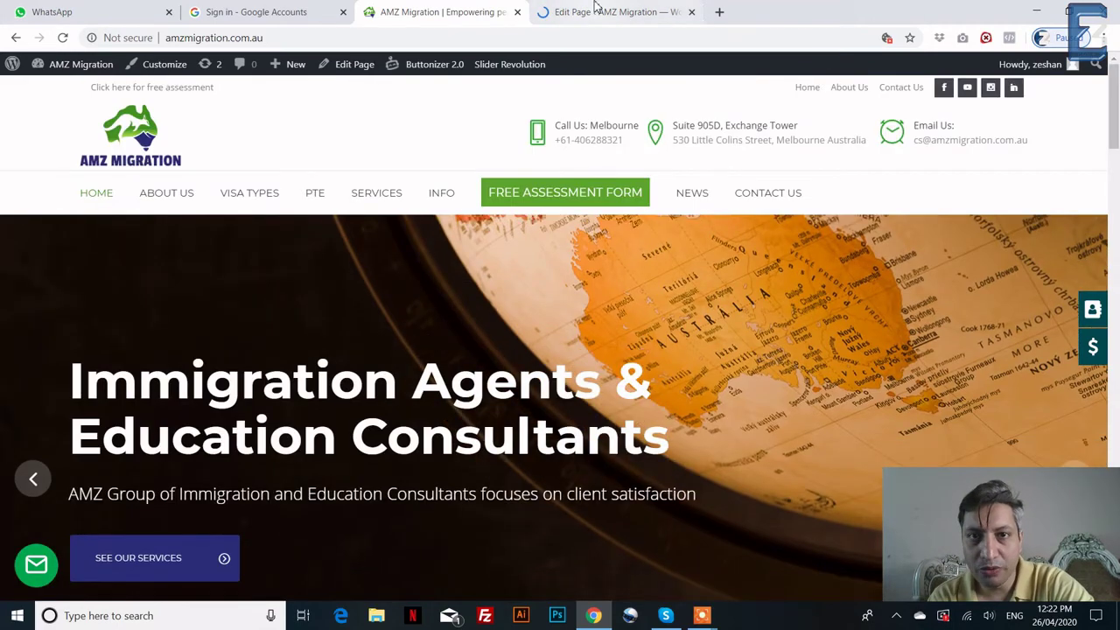
pyautogui.click(595, 9)
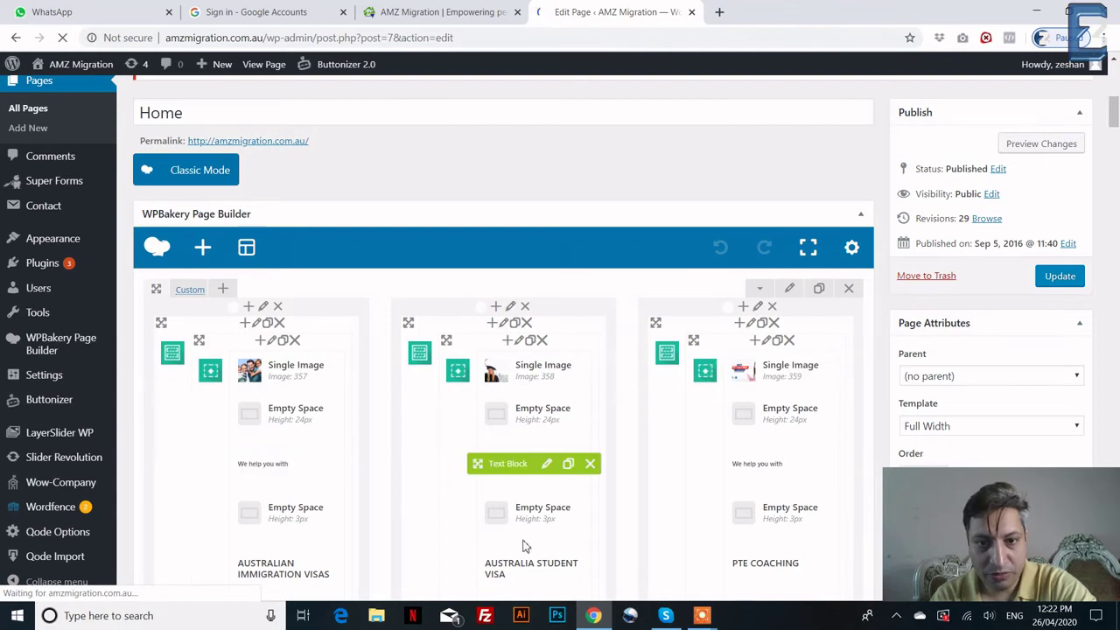
pyautogui.click(444, 11)
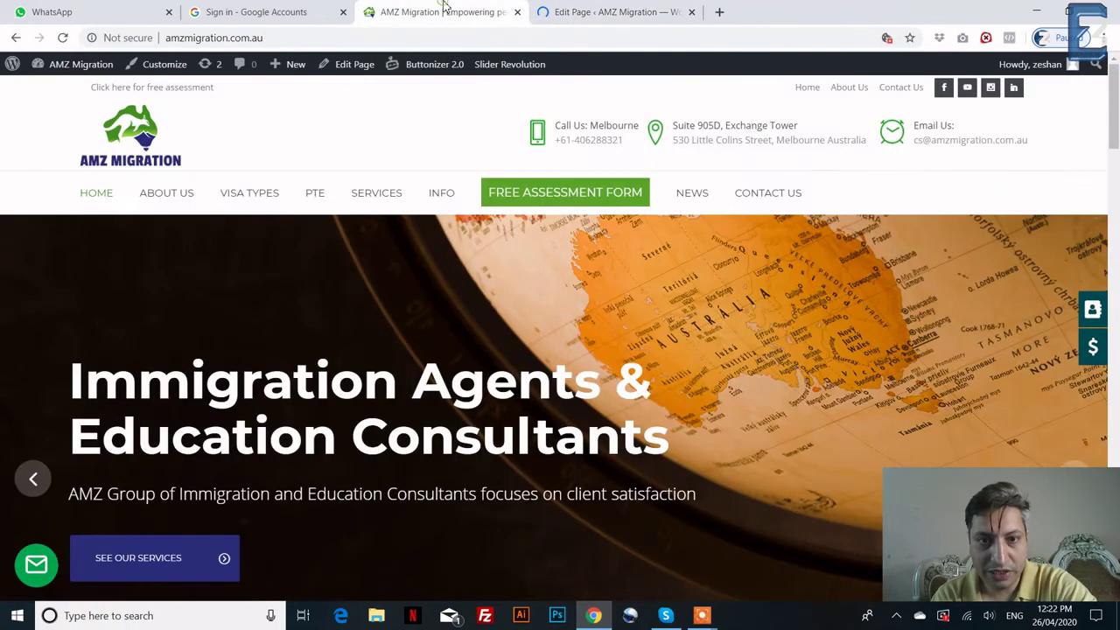
pyautogui.scroll(-20, 392, 404)
pyautogui.scroll(4, 395, 404)
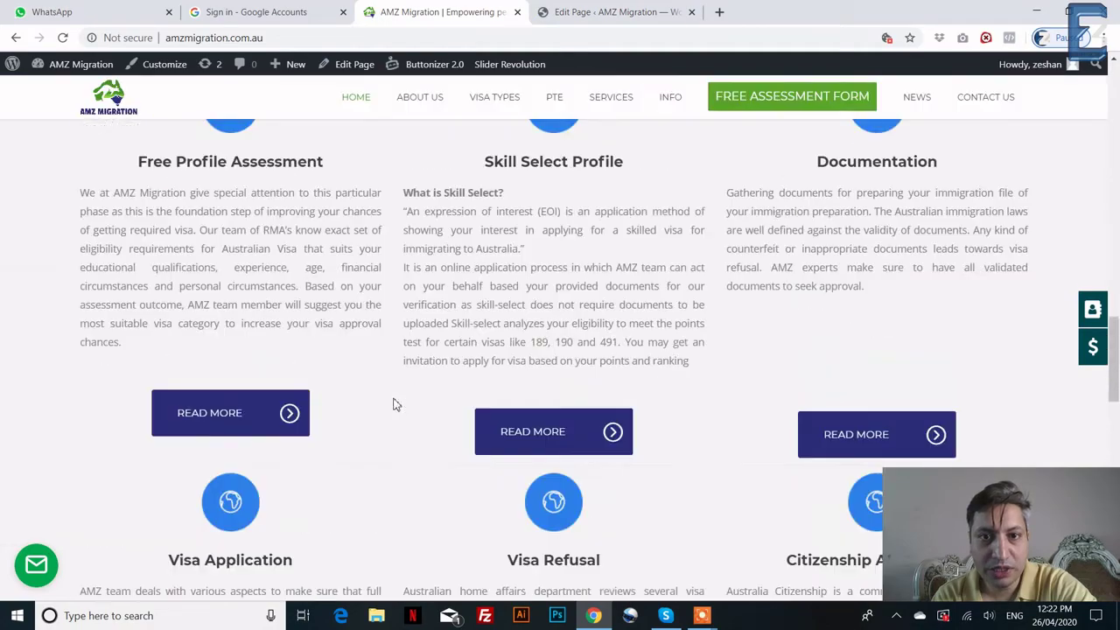
pyautogui.scroll(20, 393, 405)
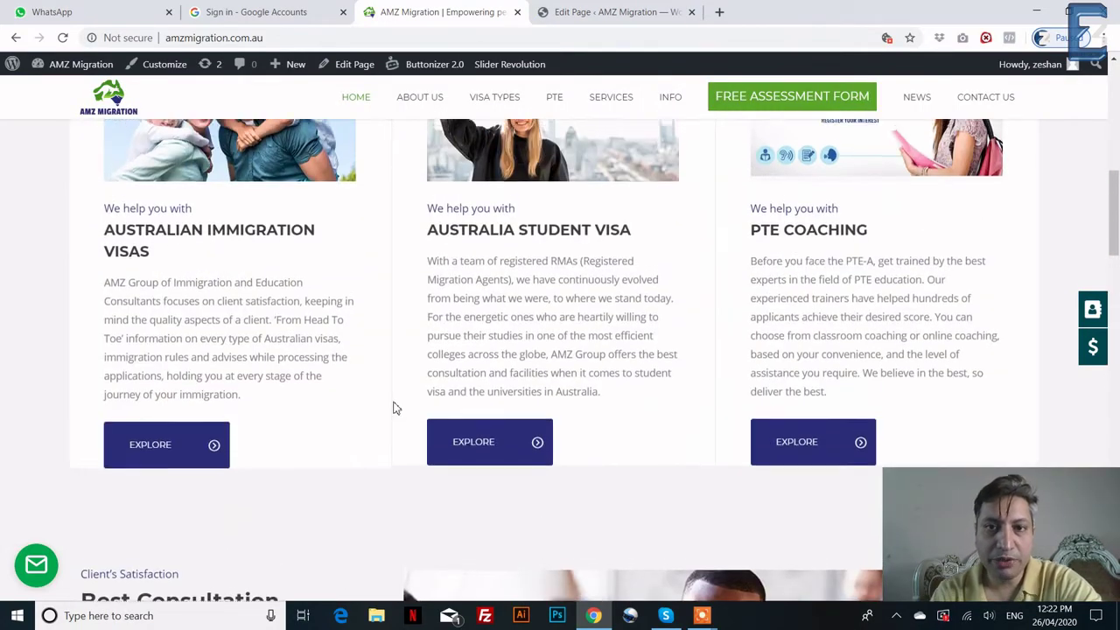
pyautogui.scroll(-3, 233, 465)
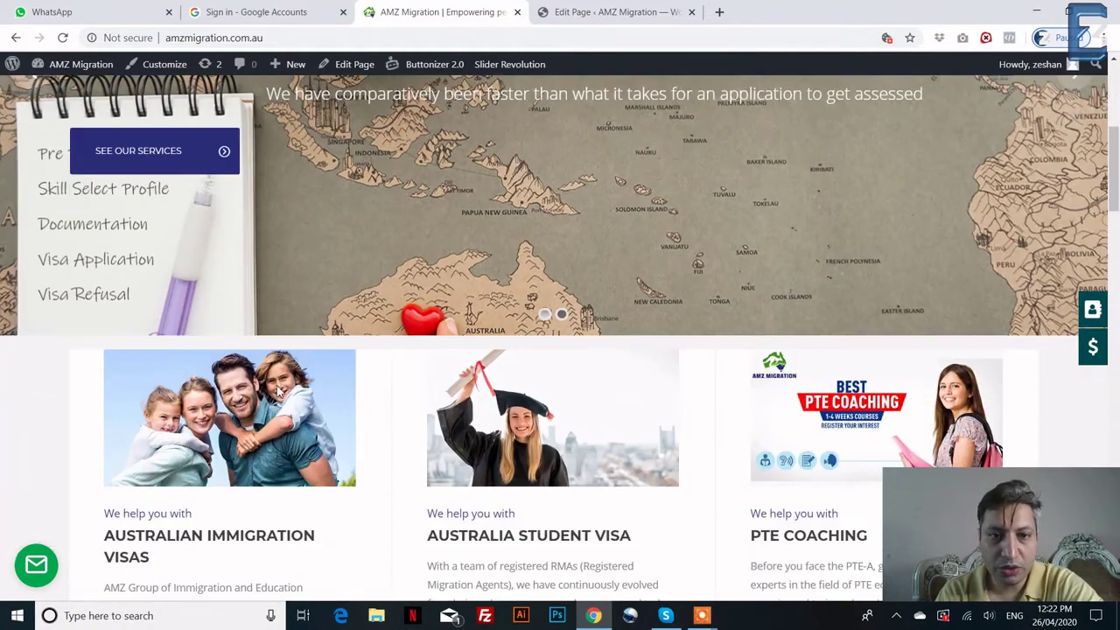
pyautogui.scroll(-3, 779, 417)
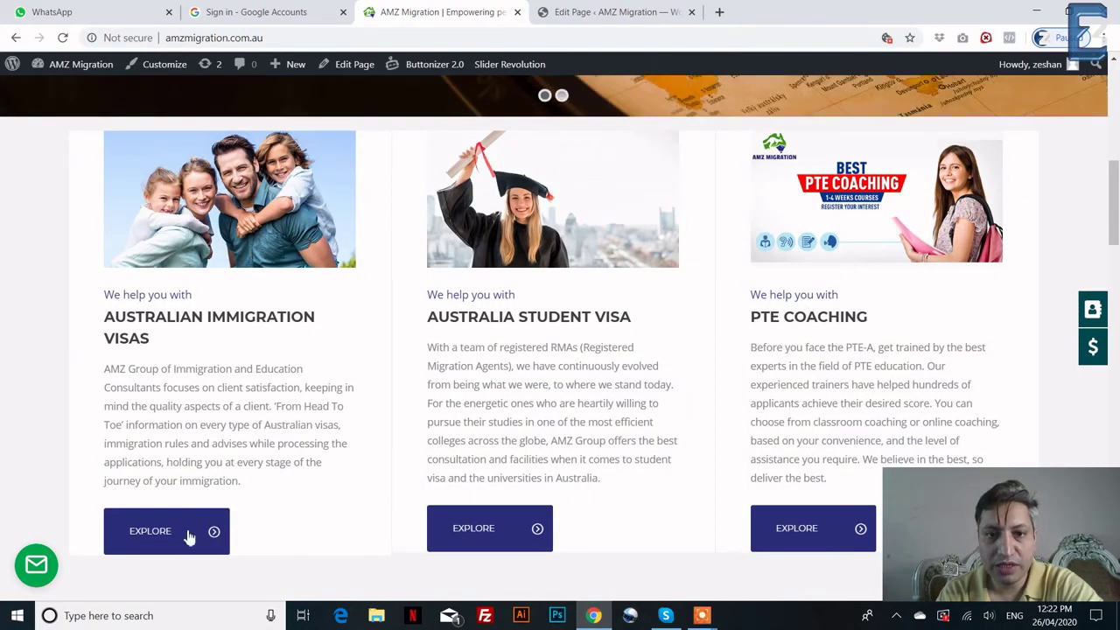
# - Examine the image, text and button elements of the builder's three service columns, checking the PTE Coaching column against the live page
pyautogui.click(613, 11)
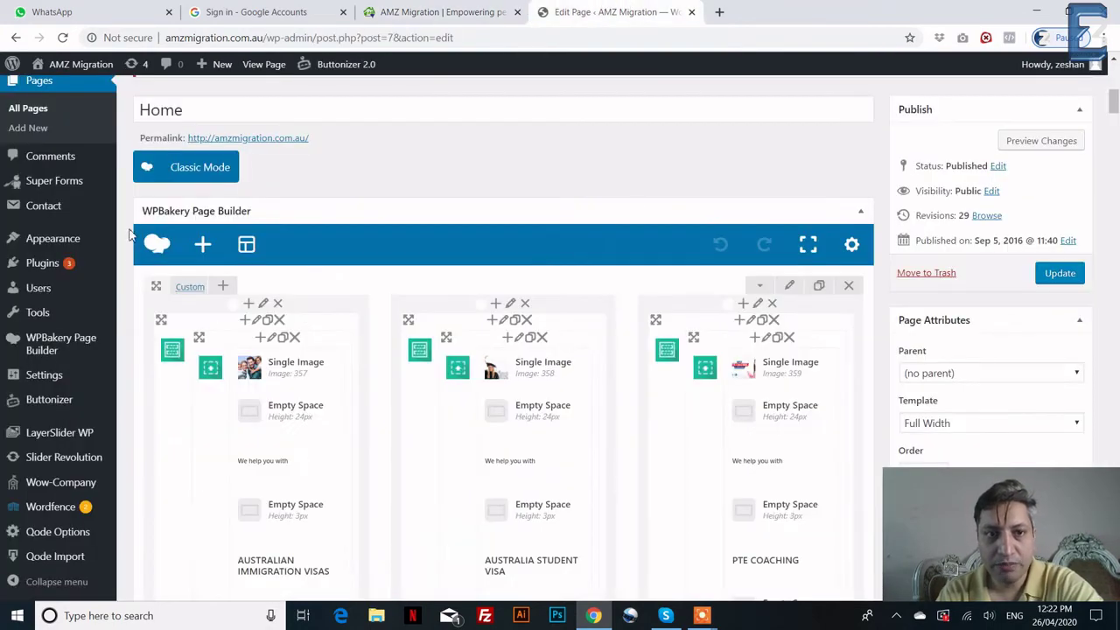
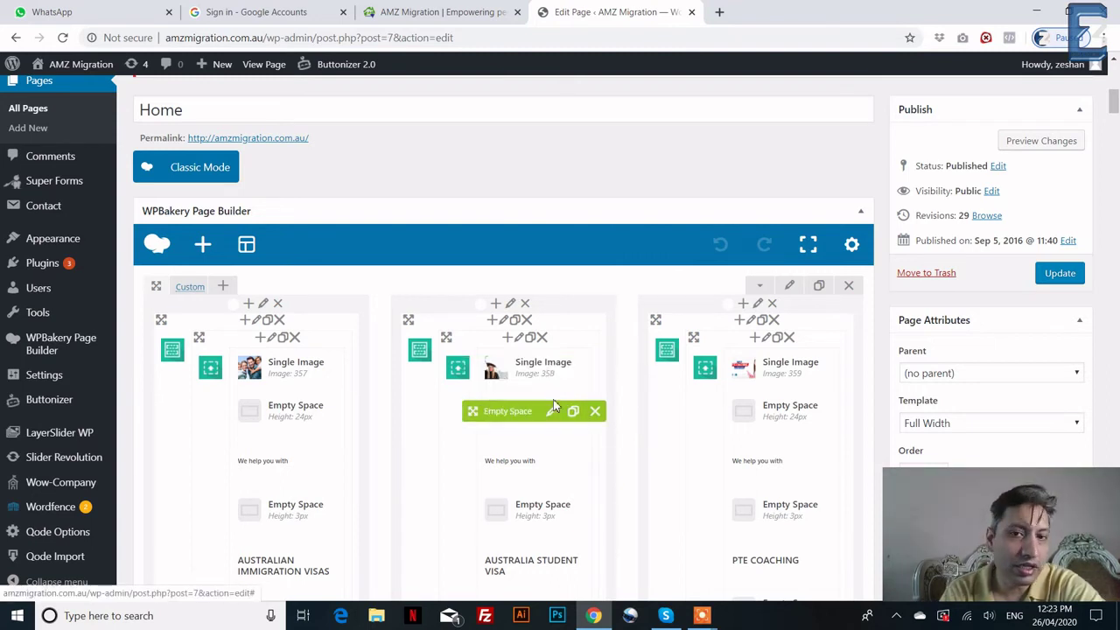
pyautogui.scroll(-2, 546, 442)
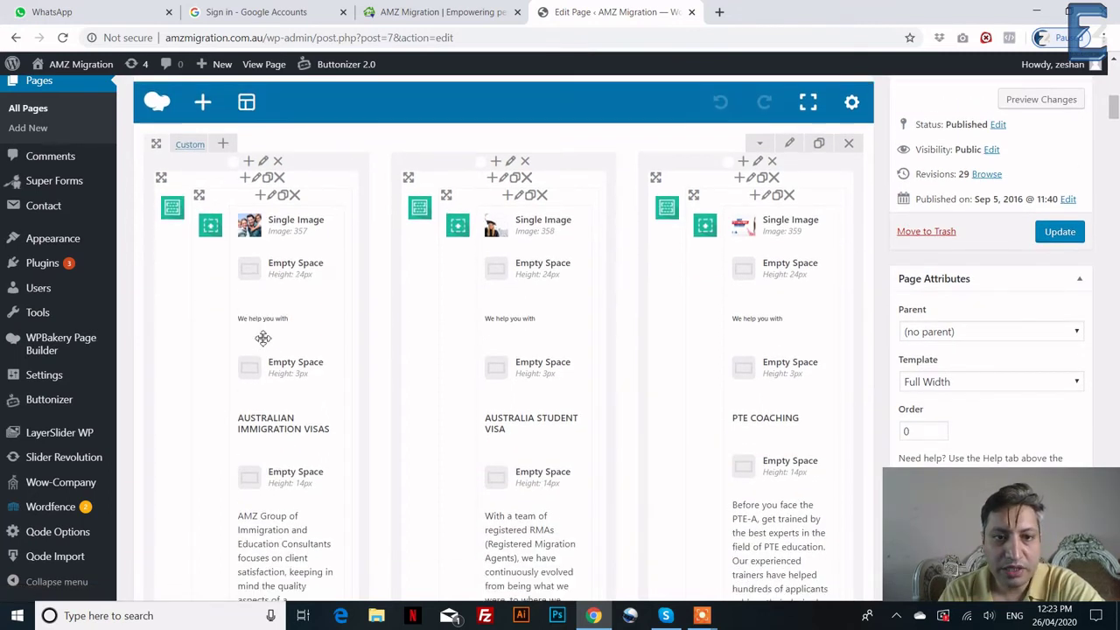
pyautogui.scroll(-1, 262, 338)
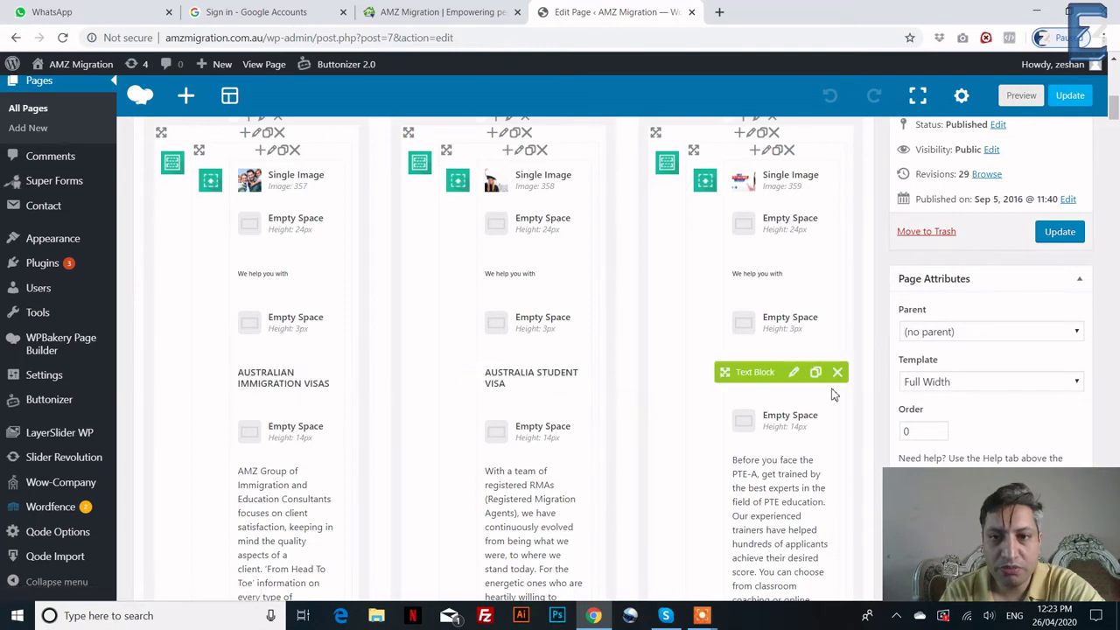
pyautogui.click(324, 12)
pyautogui.click(475, 11)
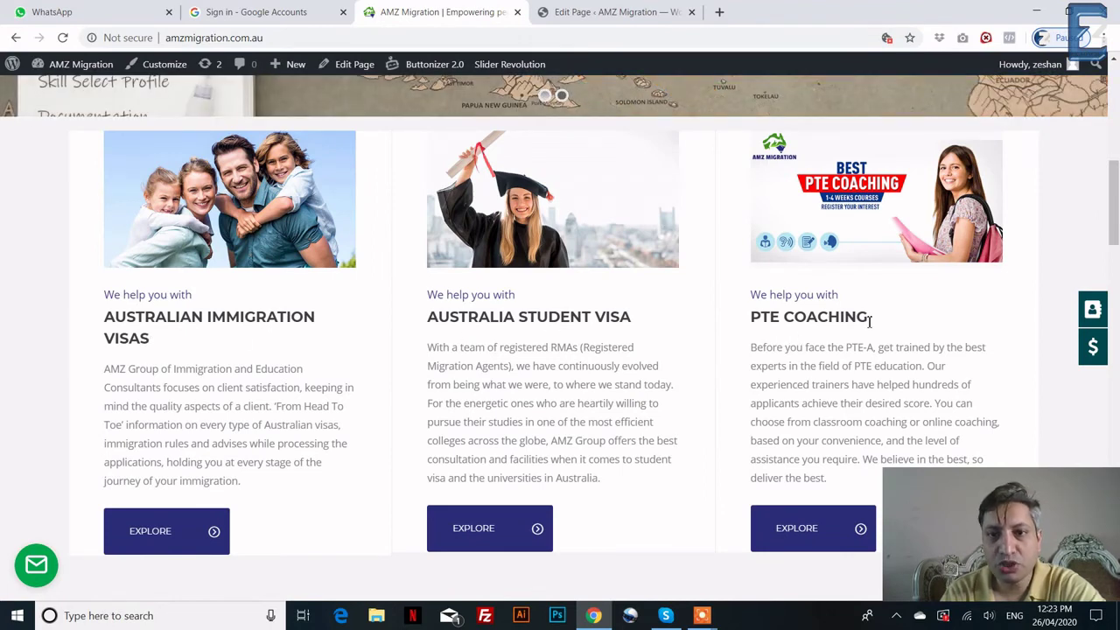
pyautogui.click(617, 12)
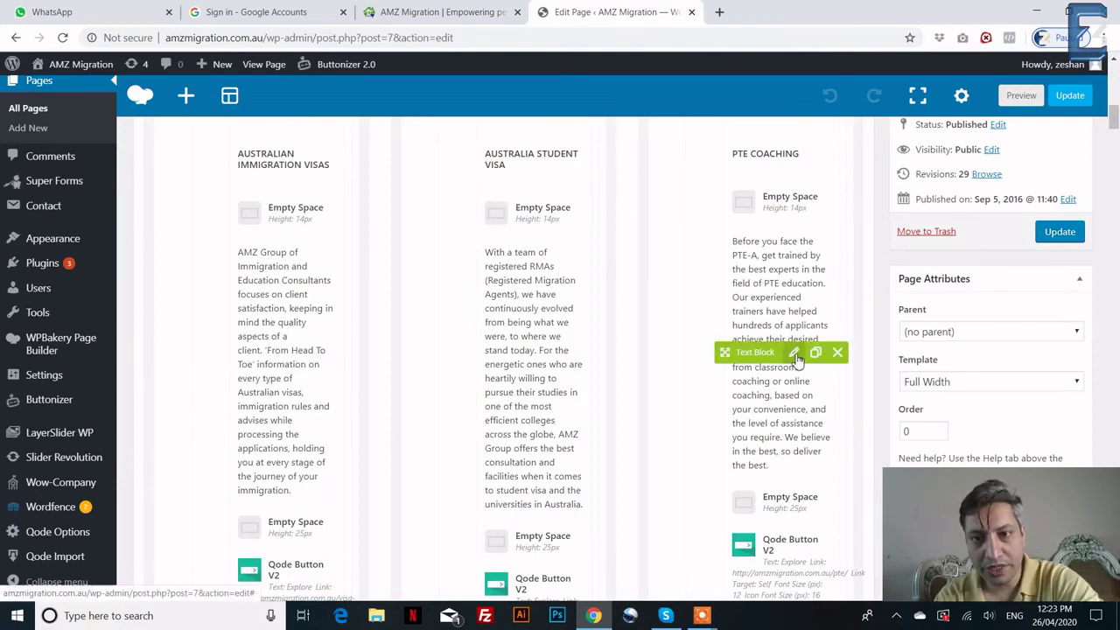
pyautogui.scroll(-3, 645, 342)
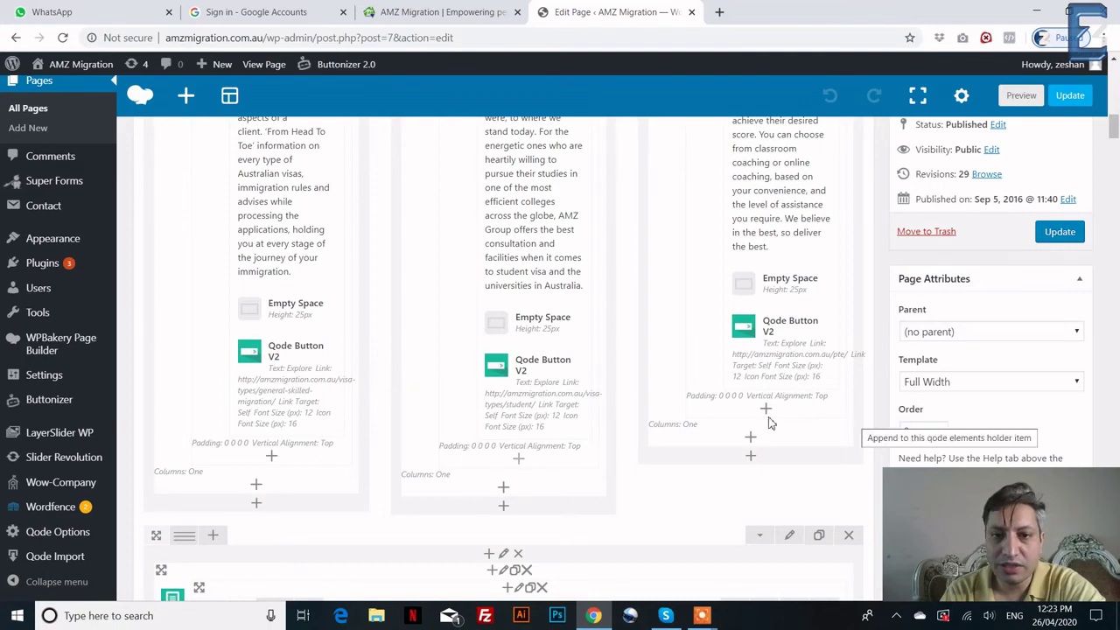
# - Review the remaining WPBakery rows of the Home page, from the team section through the services to the blog carousel
pyautogui.scroll(5, 564, 449)
pyautogui.scroll(5, 563, 448)
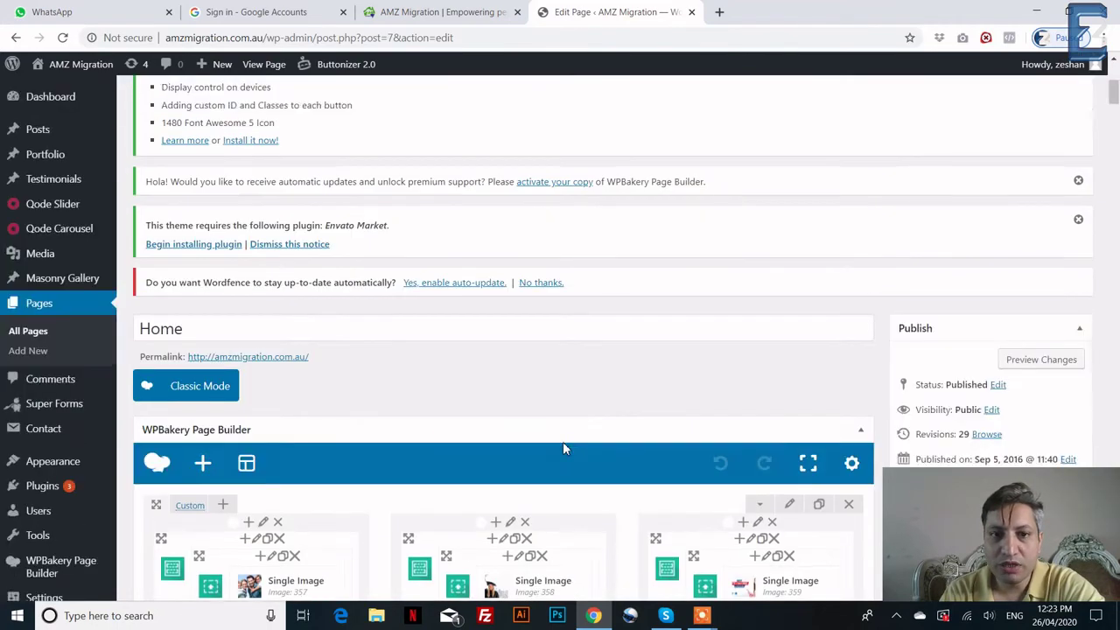
pyautogui.scroll(-8, 563, 449)
pyautogui.scroll(-4, 563, 449)
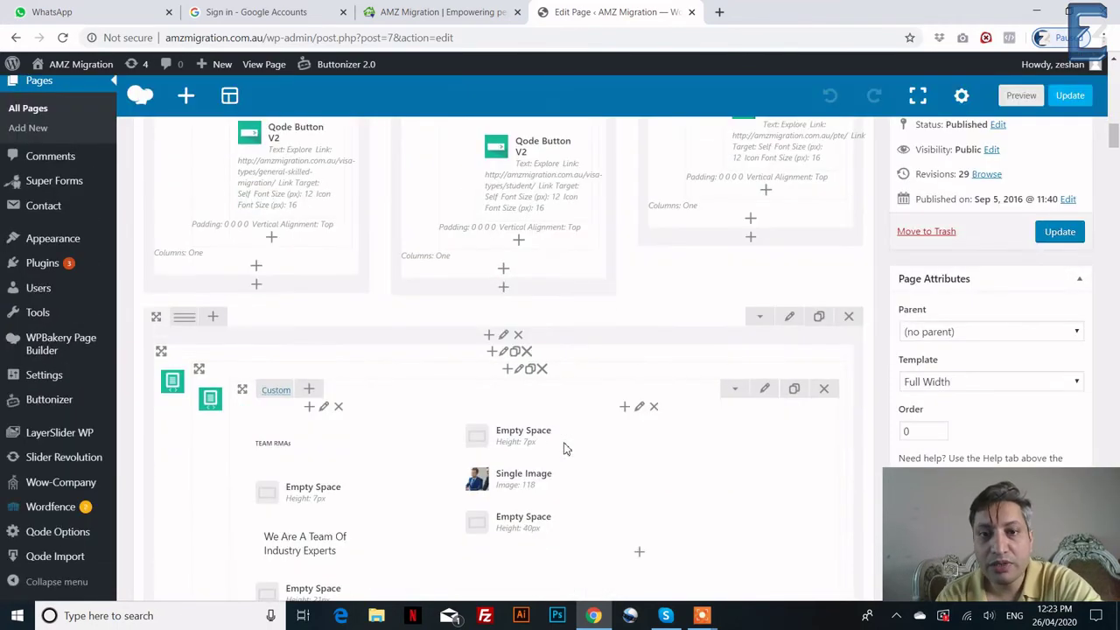
pyautogui.scroll(-5, 495, 407)
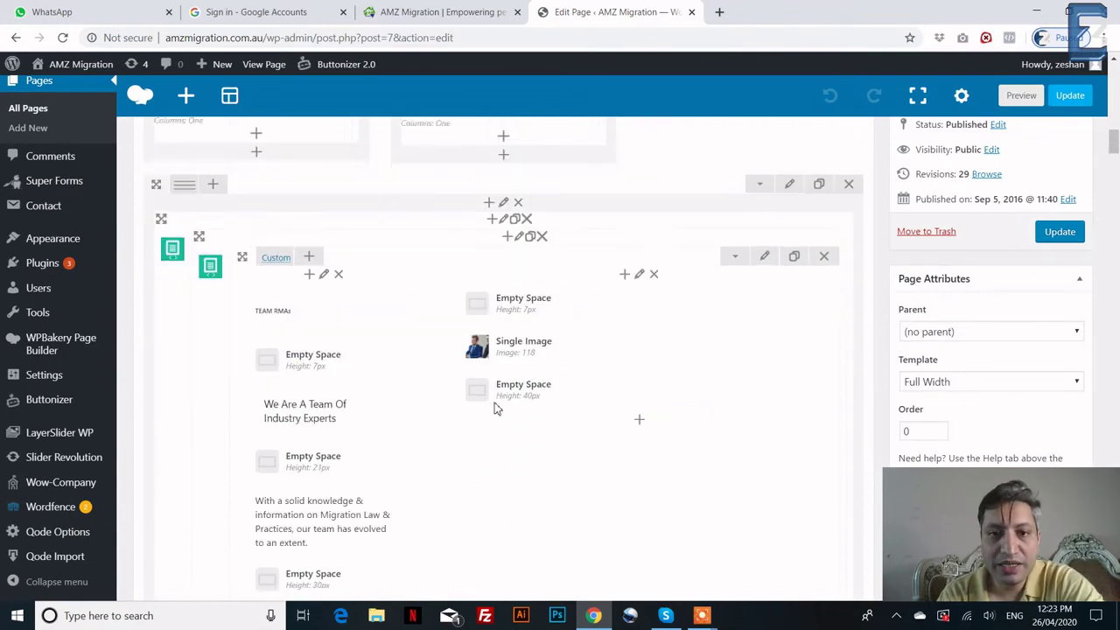
pyautogui.scroll(-5, 494, 409)
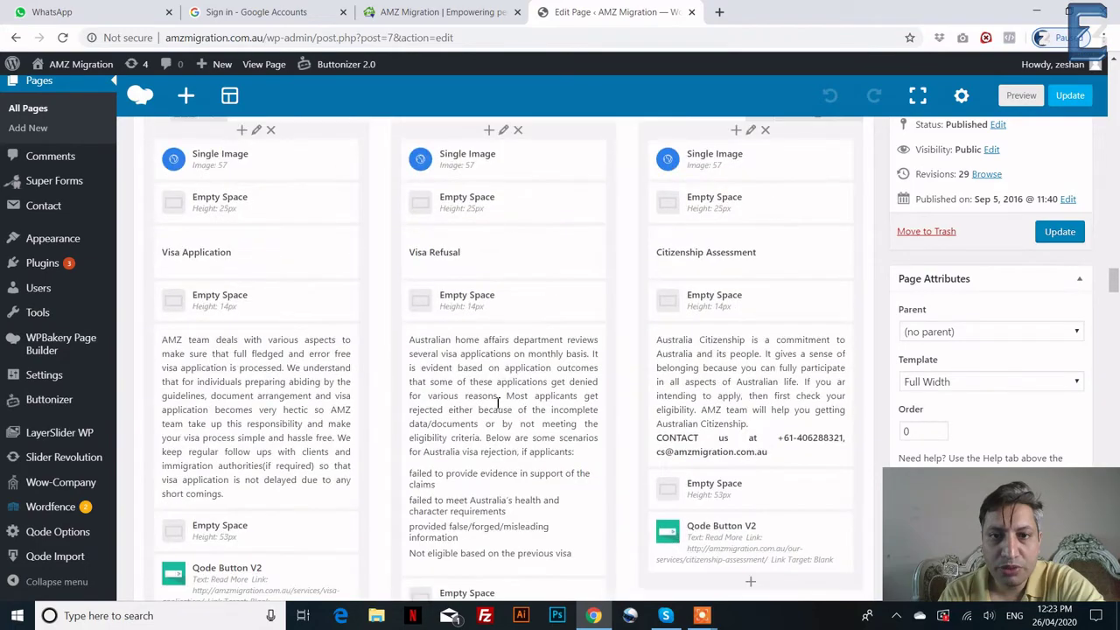
pyautogui.scroll(-15, 495, 407)
pyautogui.scroll(8, 496, 407)
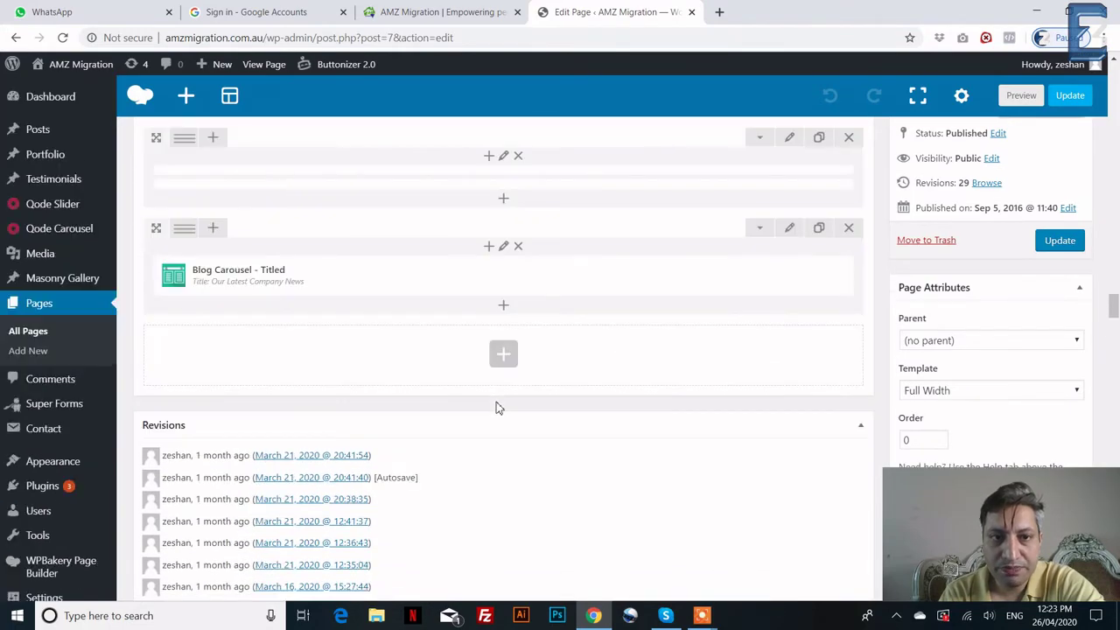
# - Locate the slider shortcode [rev_slider alias="home-slider"] in the Home page's Qode Page Options and highlight it
pyautogui.scroll(-6, 496, 407)
pyautogui.scroll(-15, 497, 408)
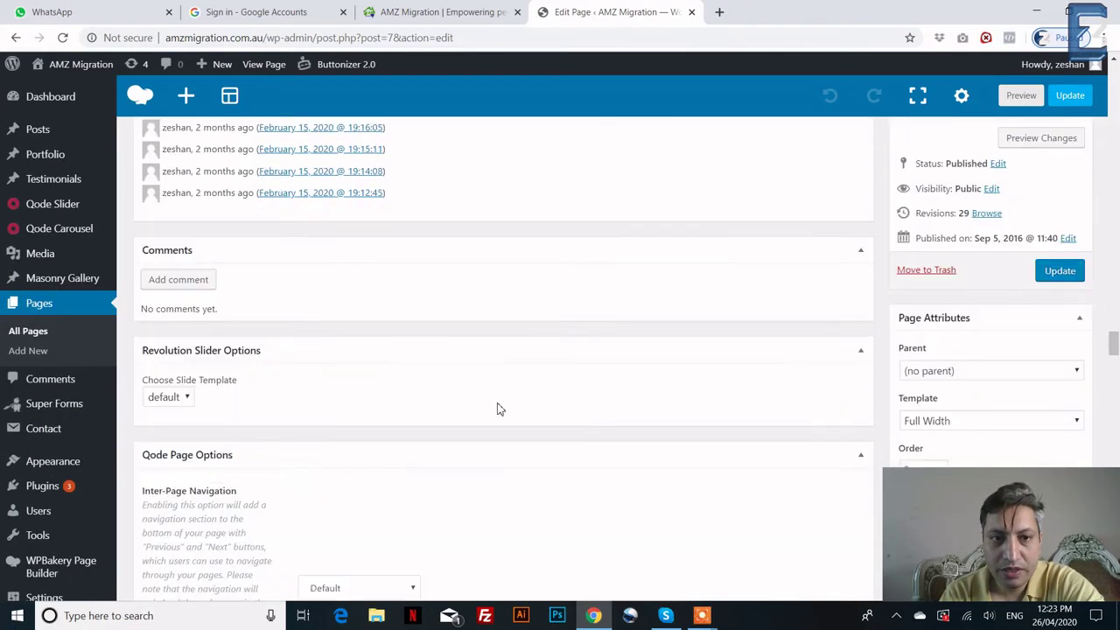
pyautogui.scroll(-3, 497, 409)
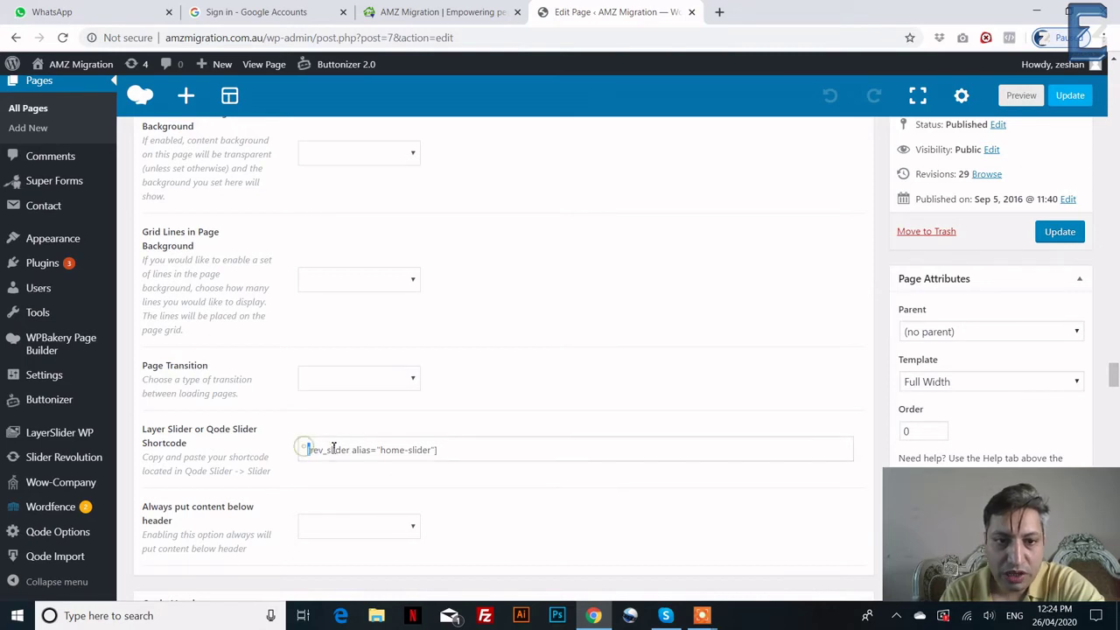
pyautogui.moveTo(306, 449); pyautogui.dragTo(477, 446)
pyautogui.click(479, 446)
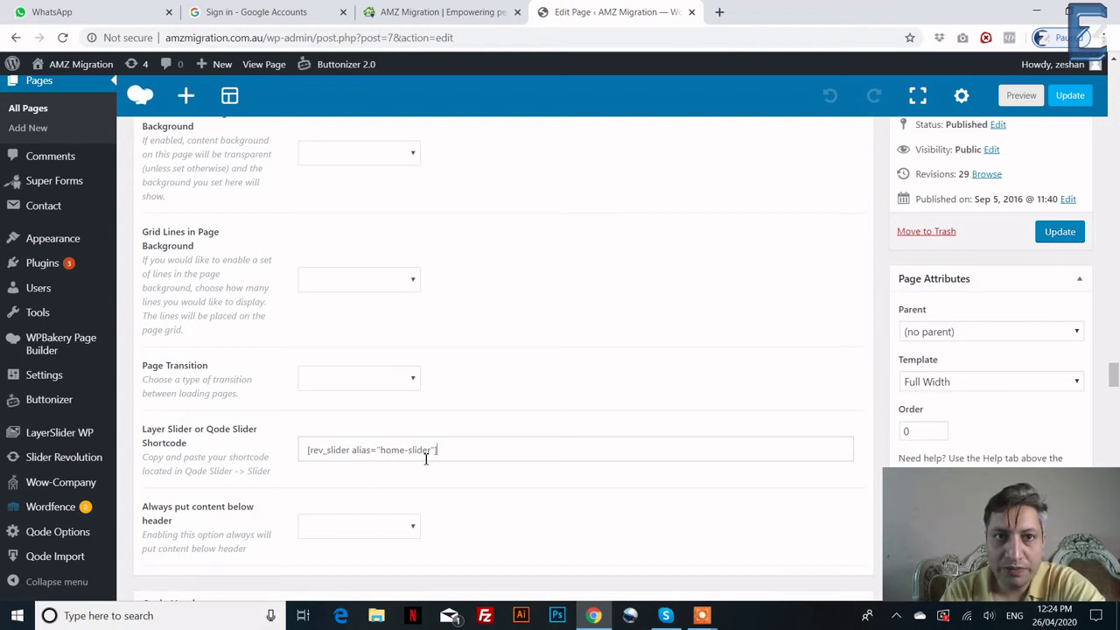
# - Open the Slider Revolution overview in a separate browser tab, keeping the Home page editor open
pyautogui.scroll(-1, 97, 486)
pyautogui.moveTo(79, 459)
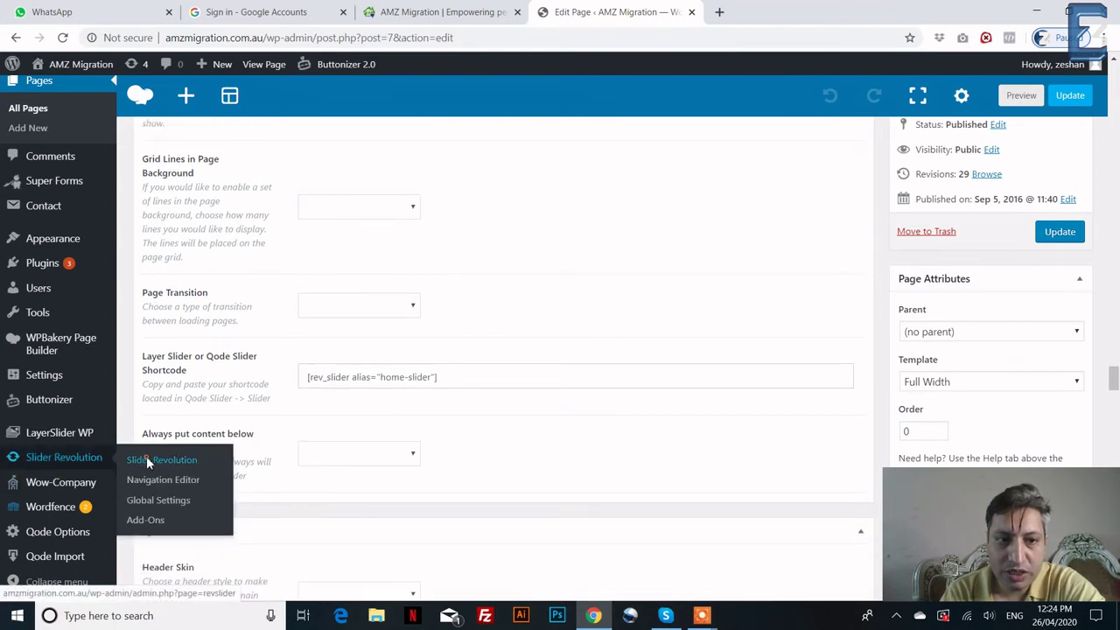
pyautogui.rightClick(146, 455)
pyautogui.click(225, 322)
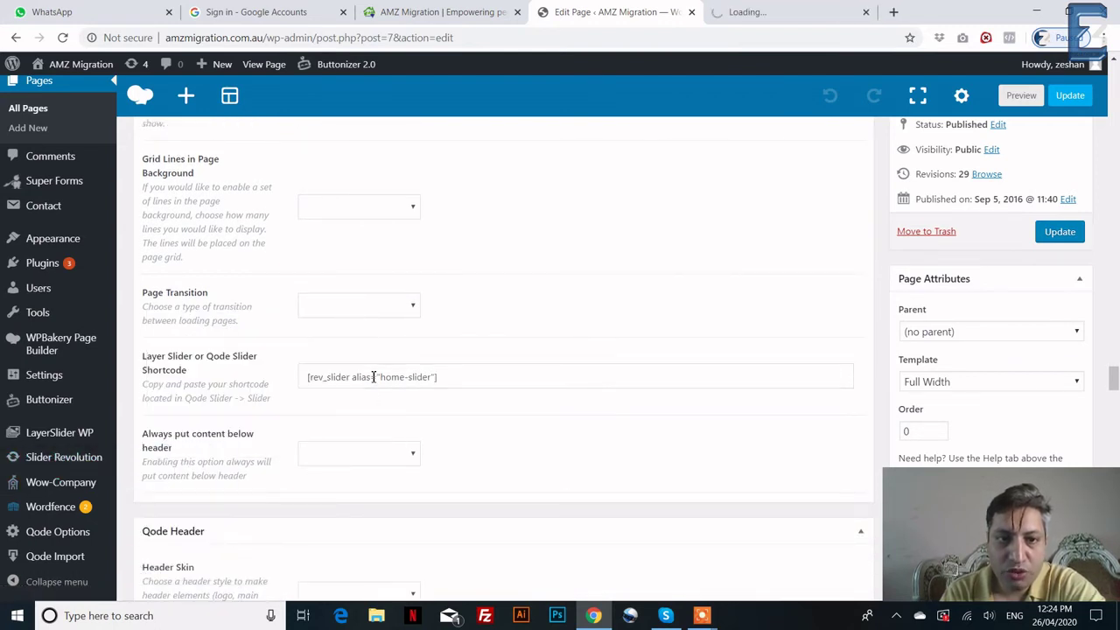
pyautogui.click(803, 11)
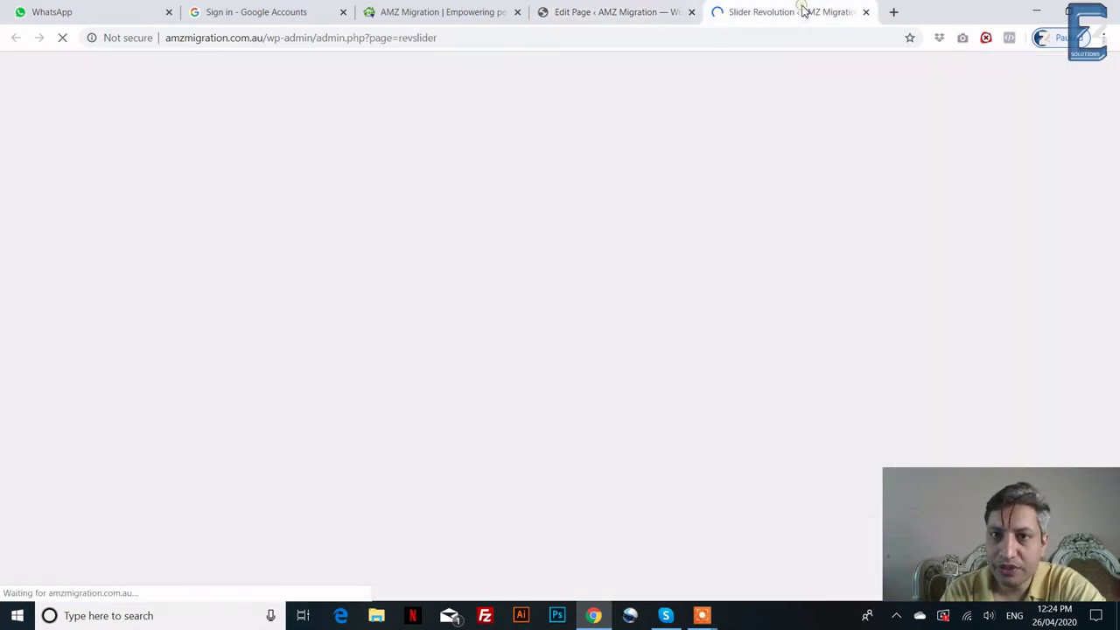
pyautogui.click(657, 11)
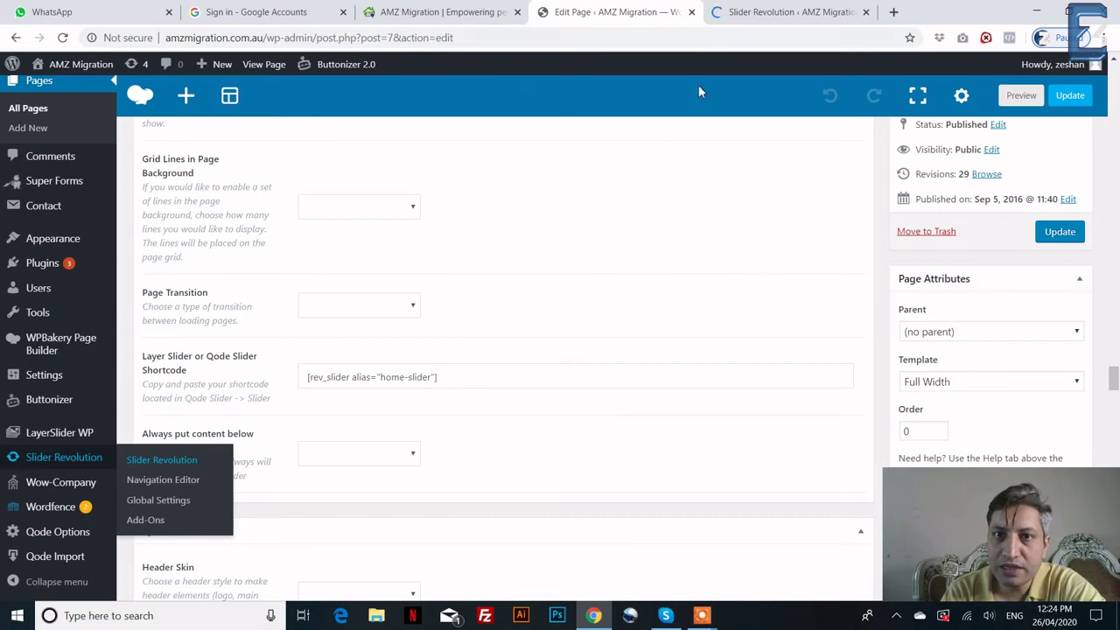
pyautogui.click(739, 9)
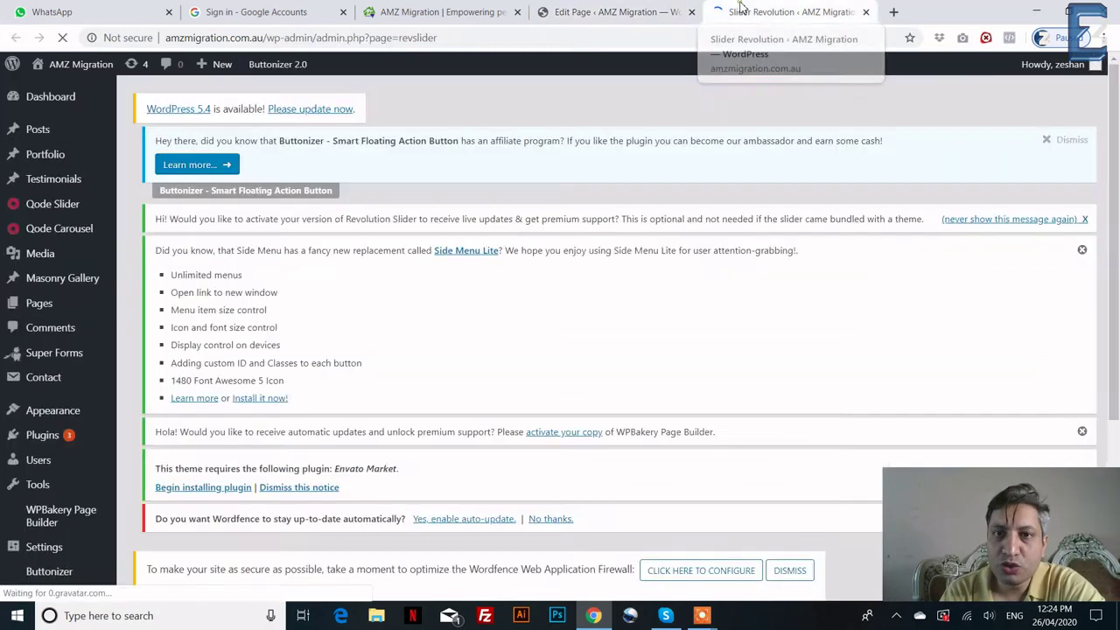
# - Highlight the alias home-slider inside the Home page's slider shortcode and look over the surrounding page options
pyautogui.click(661, 9)
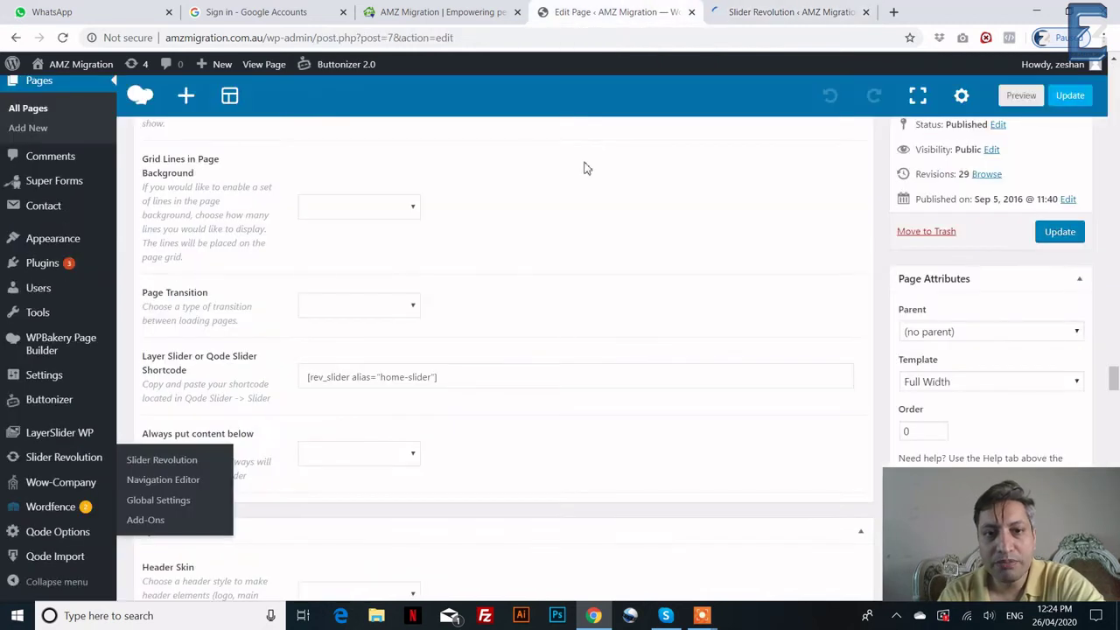
pyautogui.moveTo(383, 377); pyautogui.dragTo(425, 373)
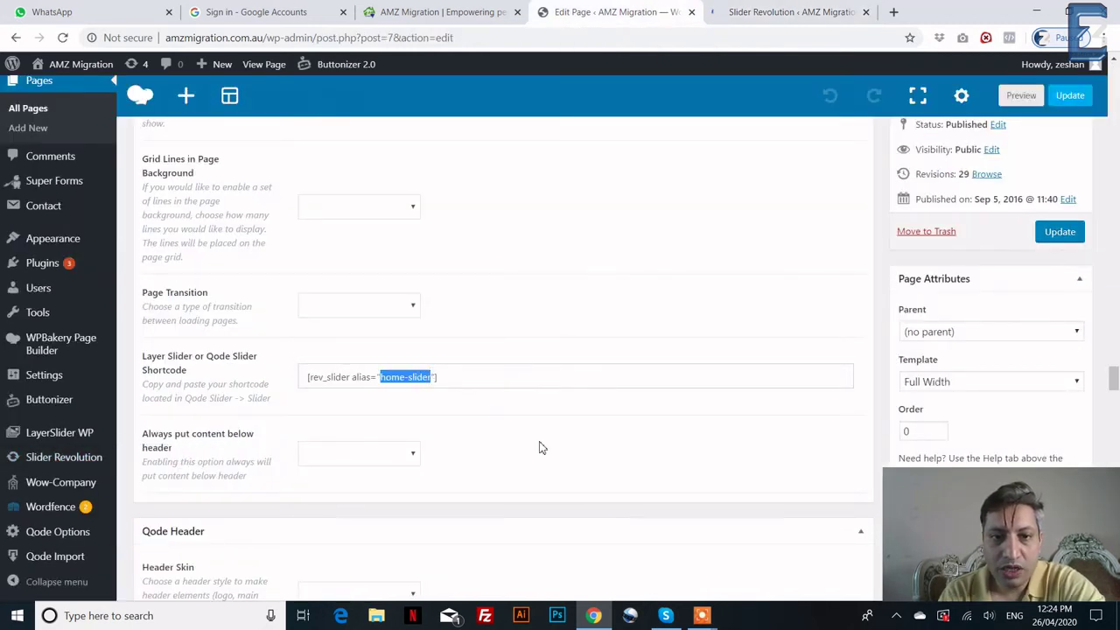
pyautogui.scroll(20, 501, 336)
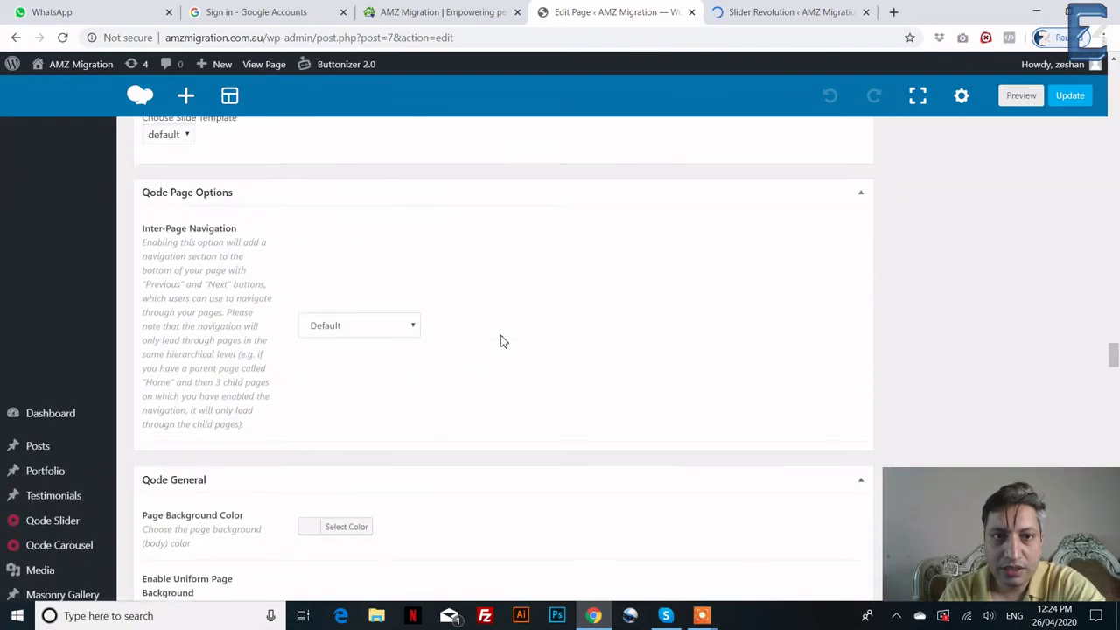
pyautogui.scroll(20, 501, 342)
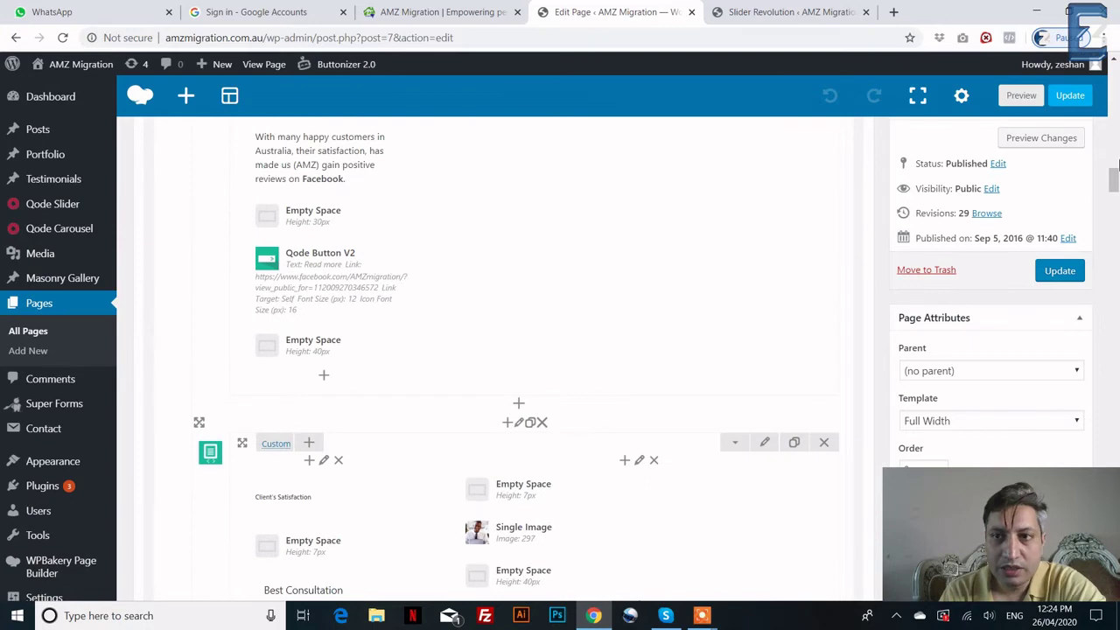
pyautogui.moveTo(1114, 179); pyautogui.dragTo(1114, 362)
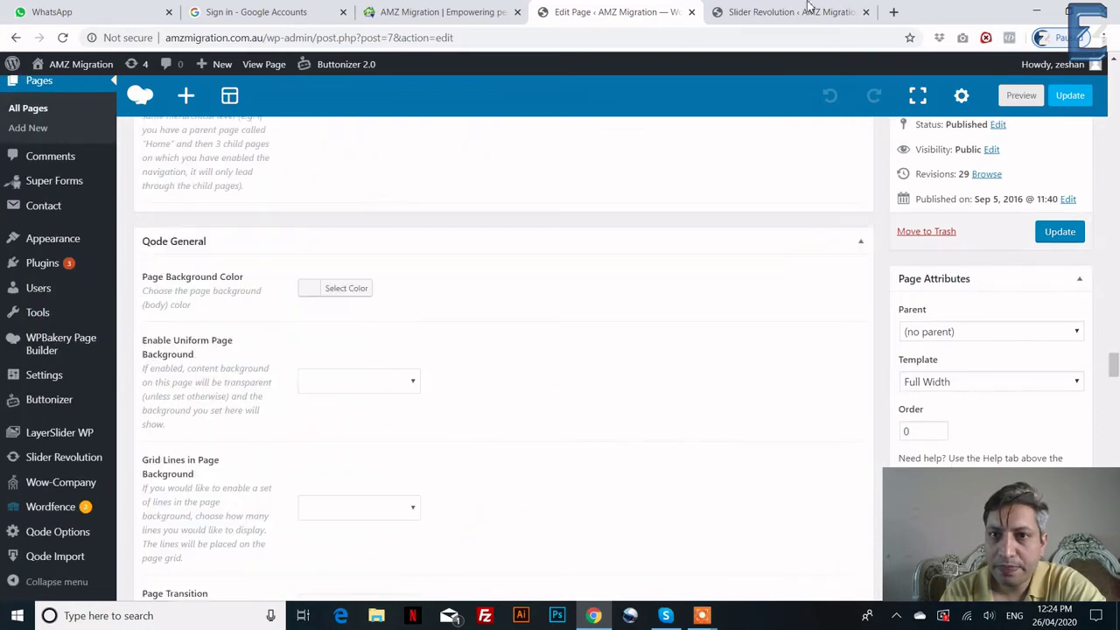
# - Open the Home Slider from the Revolution Sliders overview in the slide editor and view its first slide
pyautogui.click(807, 10)
pyautogui.moveTo(229, 444)
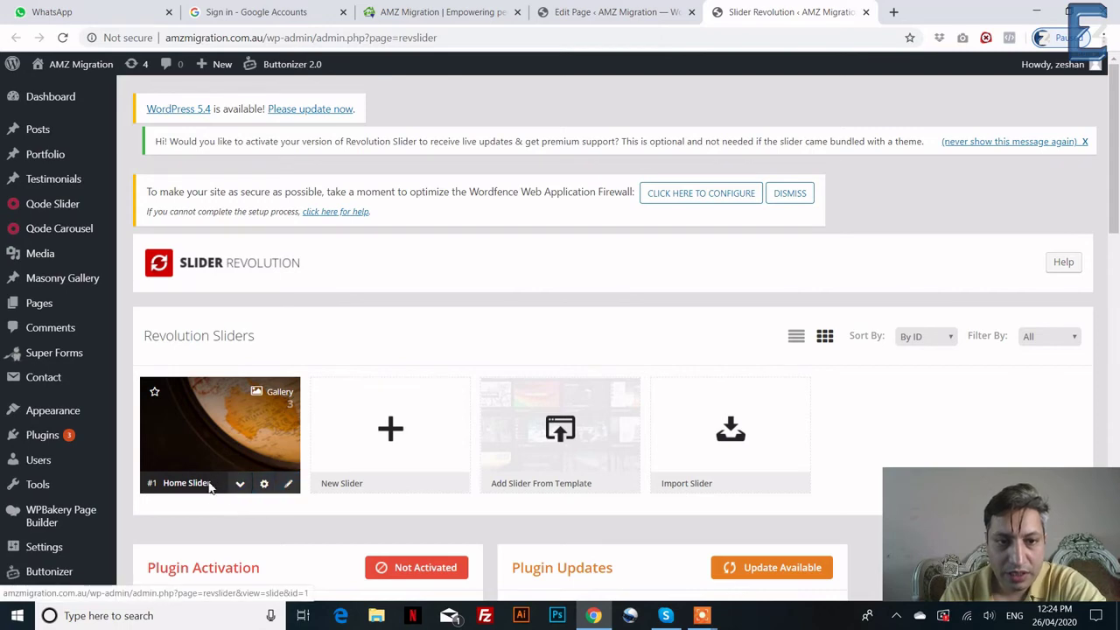
pyautogui.click(226, 453)
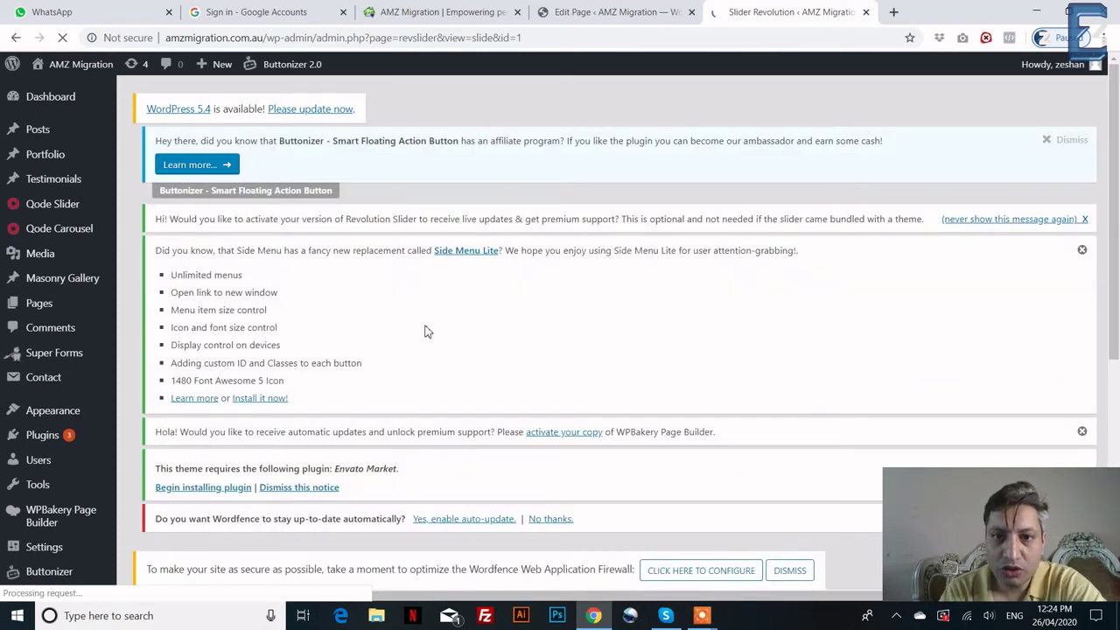
pyautogui.scroll(-3, 425, 330)
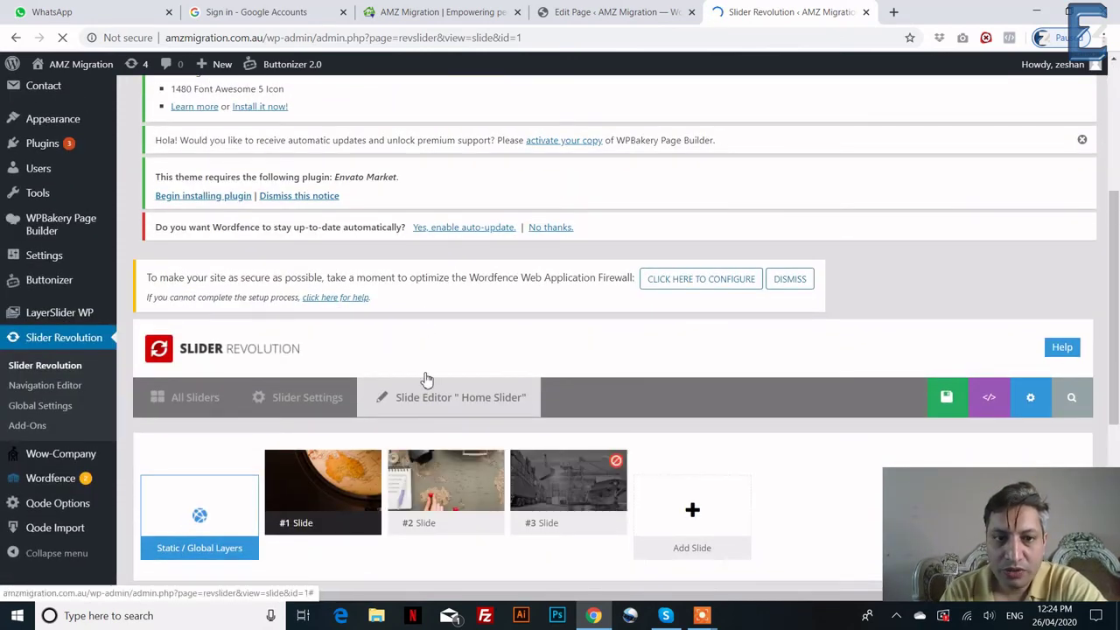
pyautogui.scroll(-3, 425, 378)
pyautogui.scroll(-4, 425, 375)
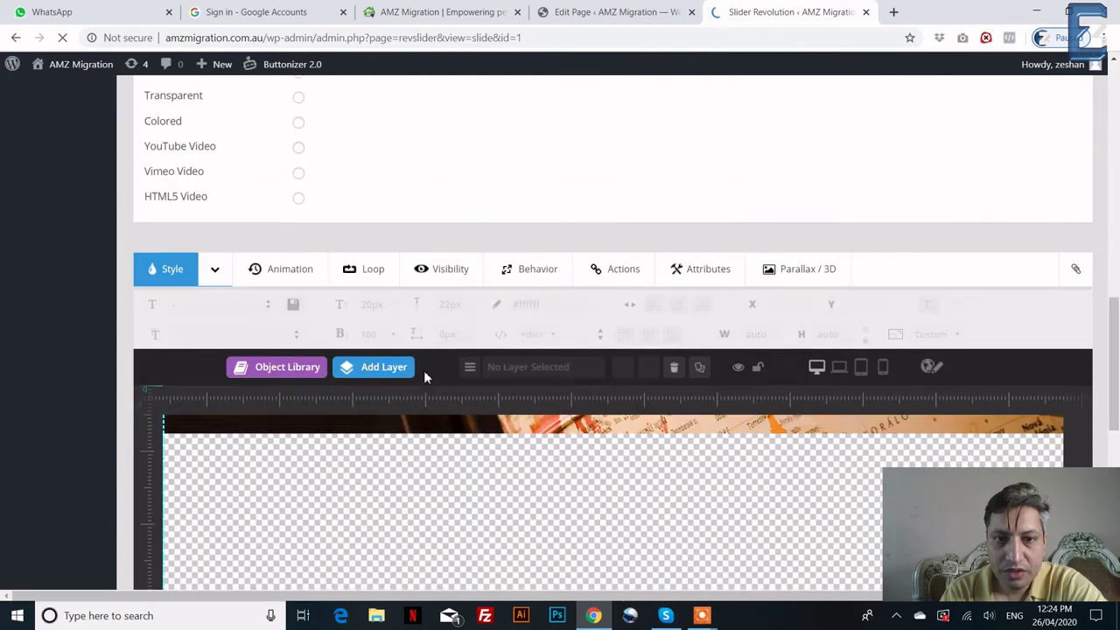
pyautogui.scroll(5, 423, 376)
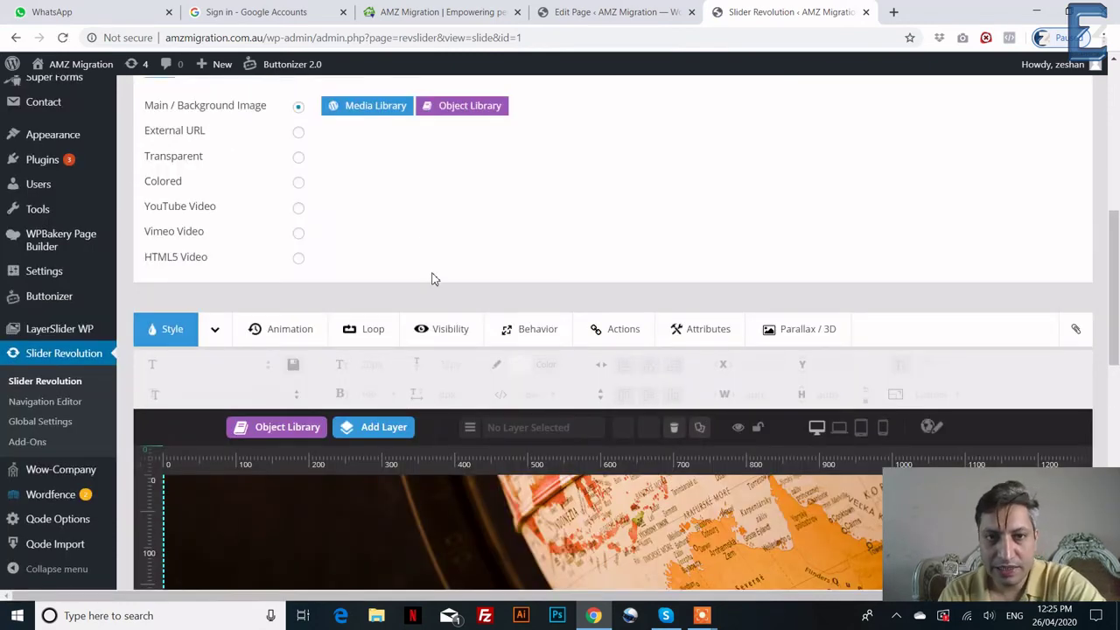
# - Compare the slider shortcode setting in the Home page's Qode General options with the slides and layers of the Home Slider
pyautogui.click(665, 7)
pyautogui.scroll(3, 452, 329)
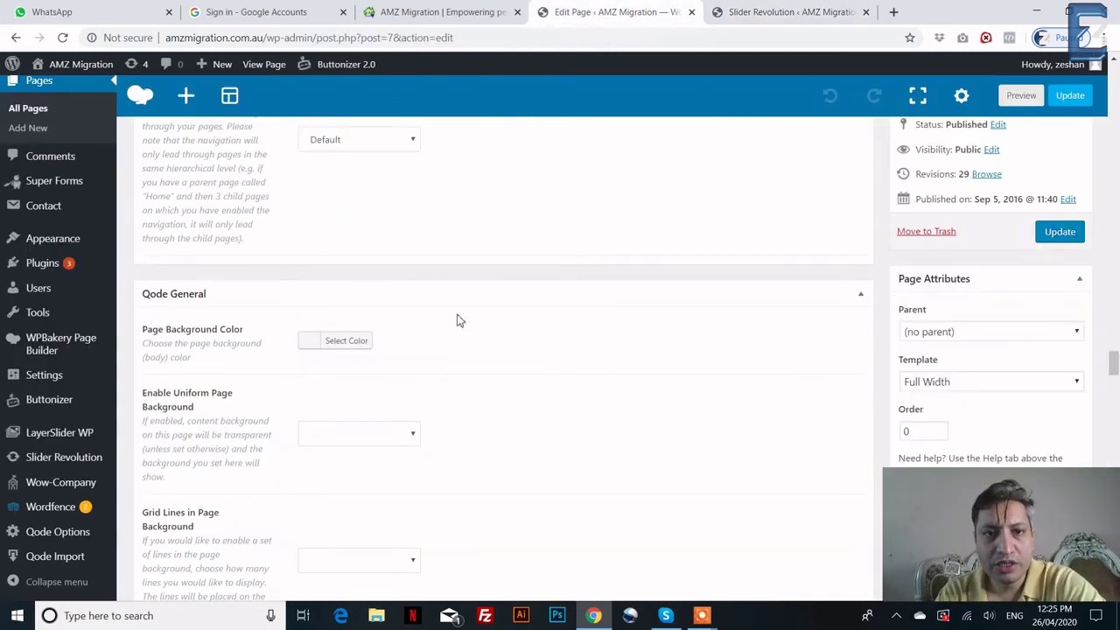
pyautogui.scroll(3, 452, 331)
pyautogui.scroll(-8, 455, 333)
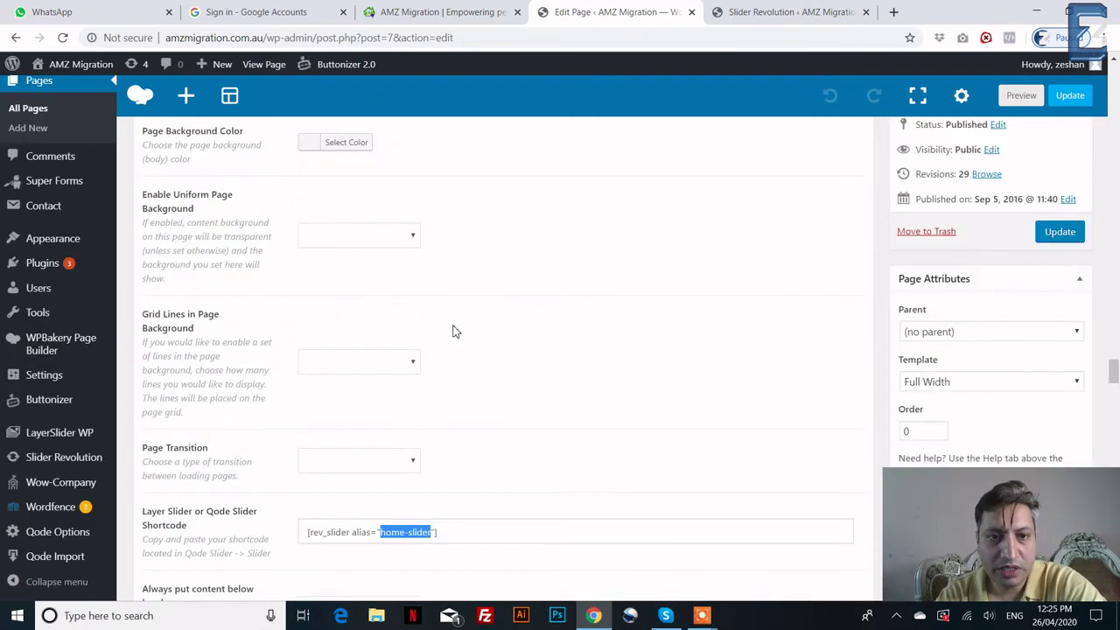
pyautogui.scroll(-5, 462, 338)
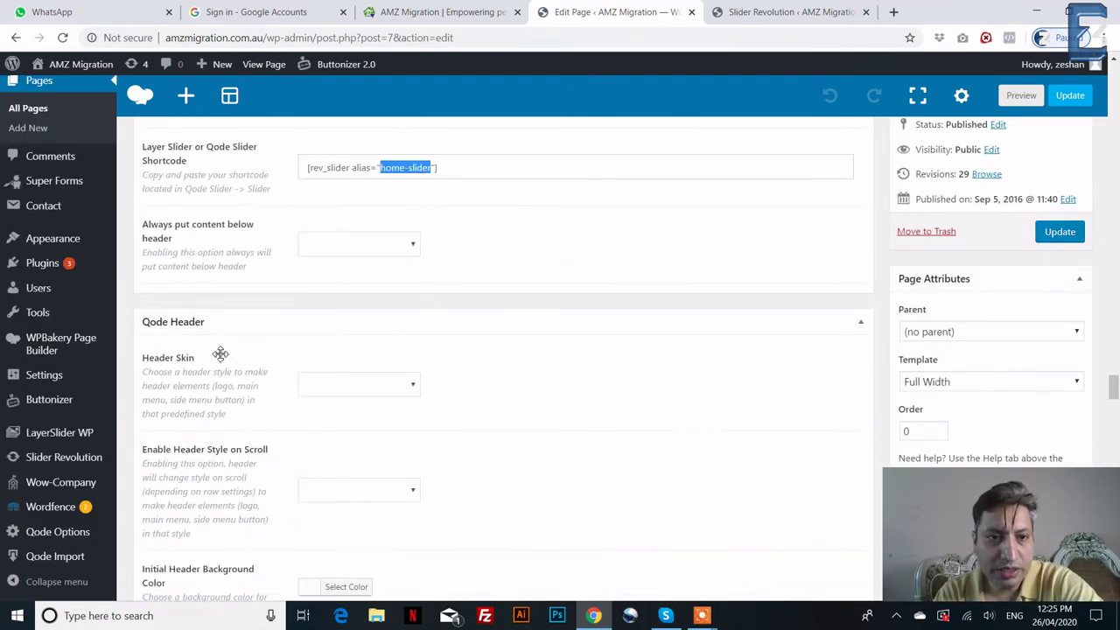
pyautogui.click(788, 11)
pyautogui.scroll(-5, 559, 275)
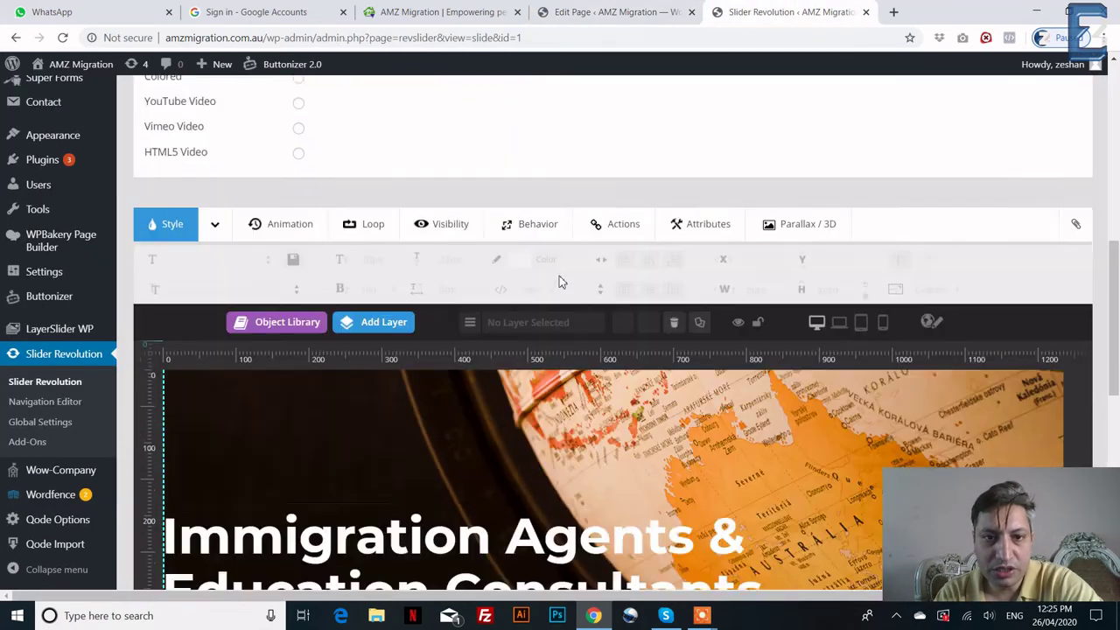
pyautogui.scroll(-3, 561, 284)
pyautogui.scroll(15, 561, 285)
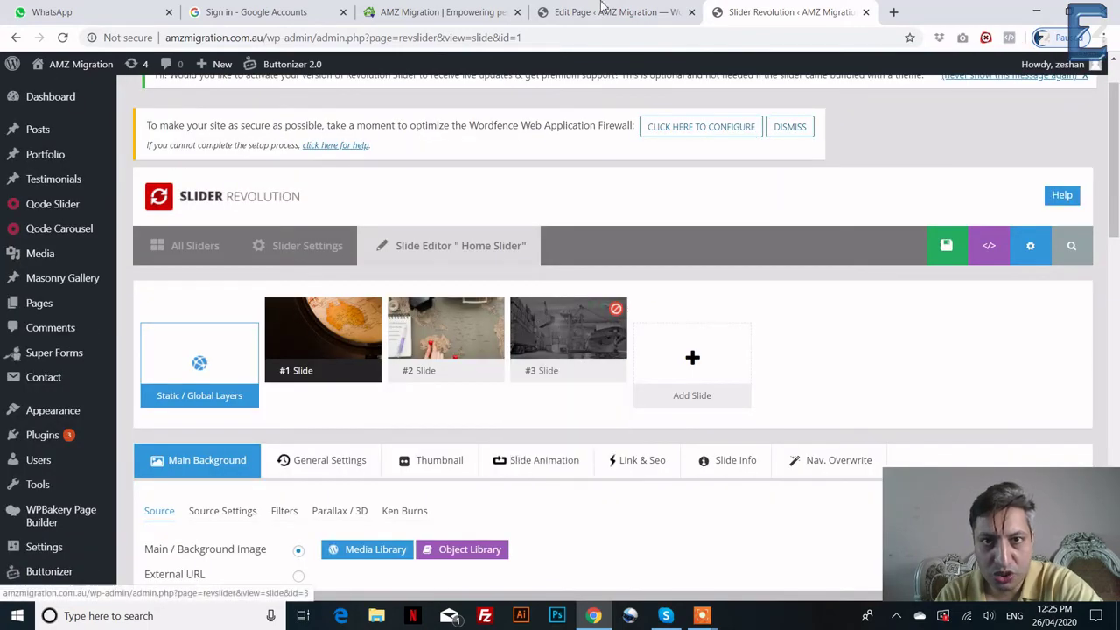
# - Review the Home page's remaining Qode settings, from the header and footer to the title, content bottom and blog options
pyautogui.click(564, 7)
pyautogui.scroll(-3, 370, 337)
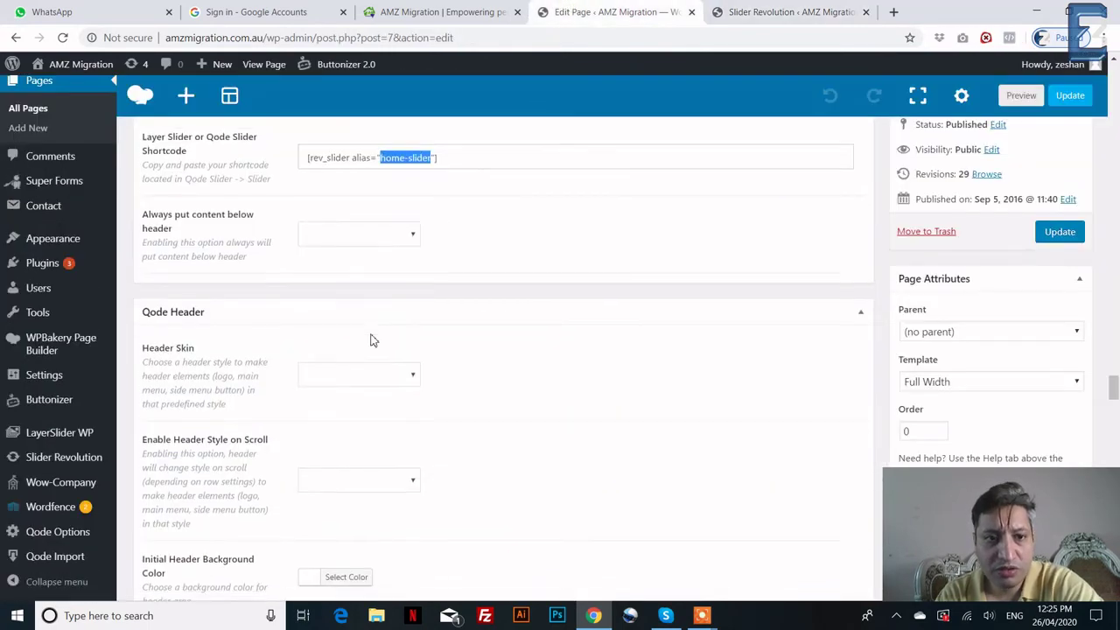
pyautogui.scroll(-8, 328, 355)
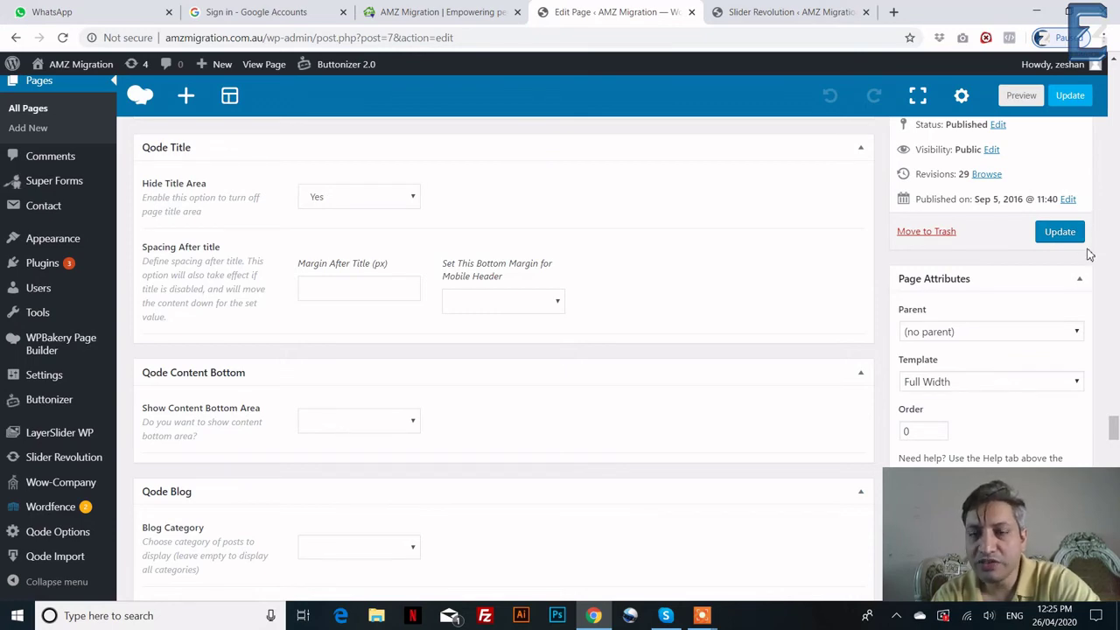
pyautogui.scroll(15, 1090, 254)
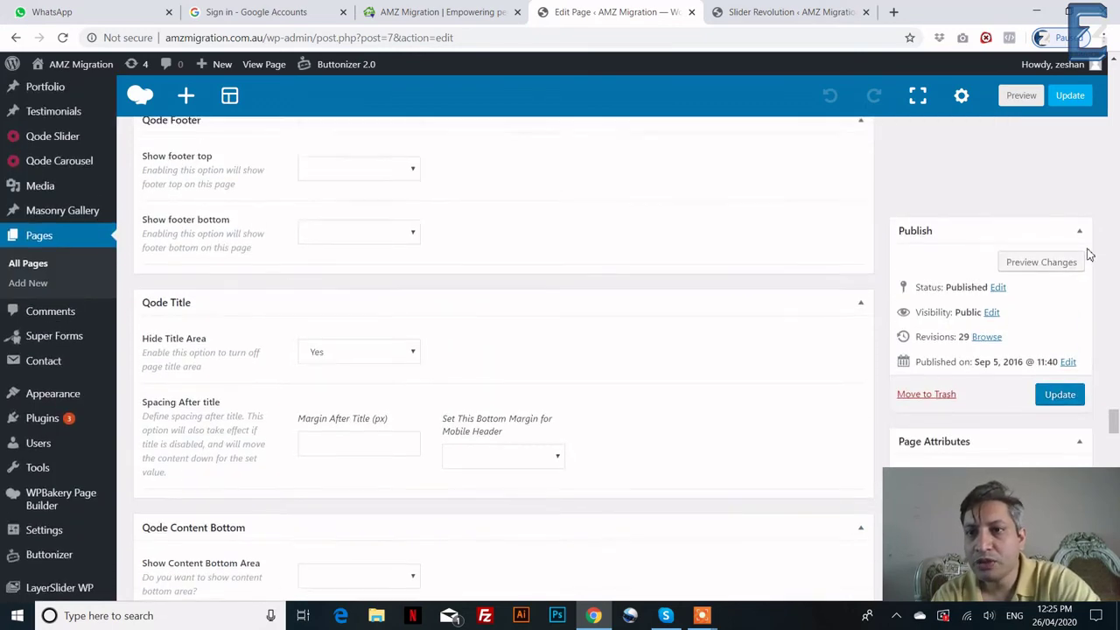
pyautogui.scroll(20, 488, 328)
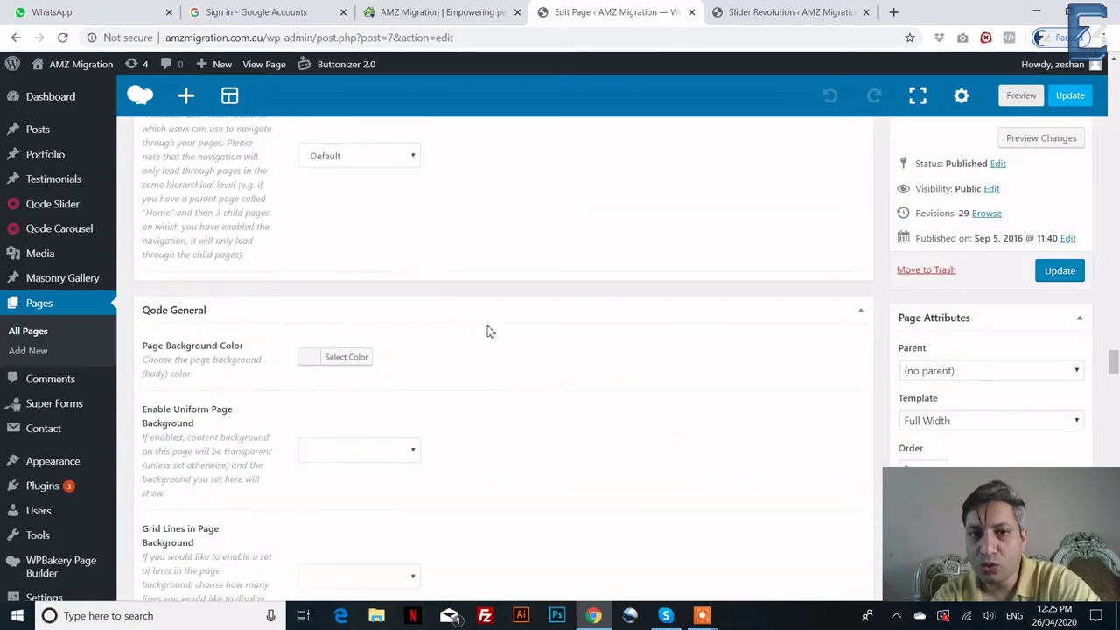
# - Review the Home page's WPBakery content again, from the three service columns to the team section row
pyautogui.scroll(10, 487, 331)
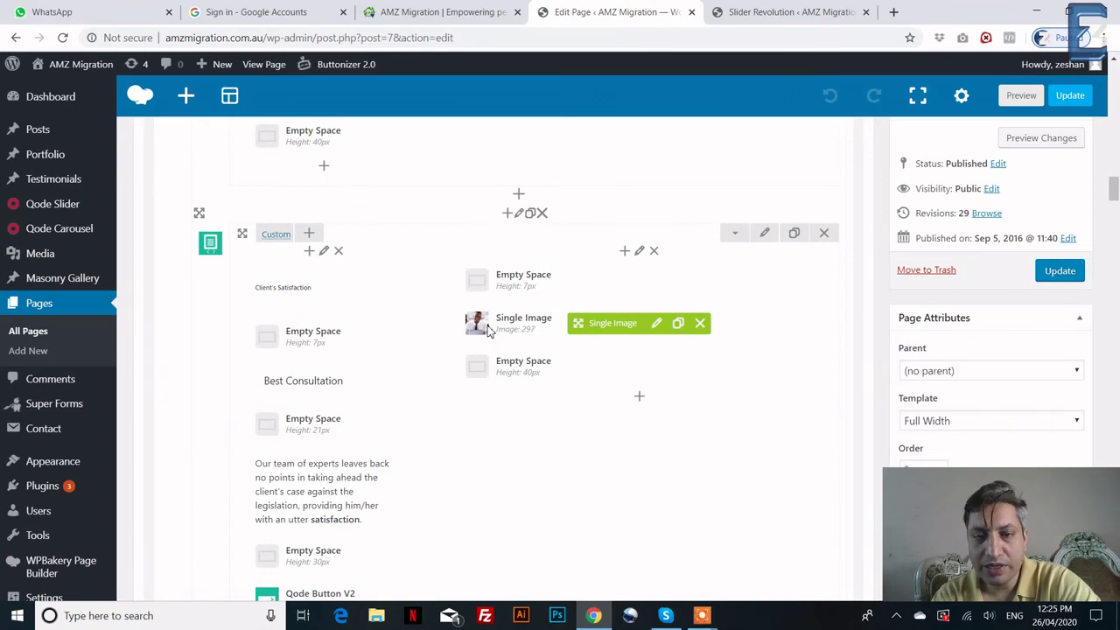
pyautogui.scroll(4, 487, 327)
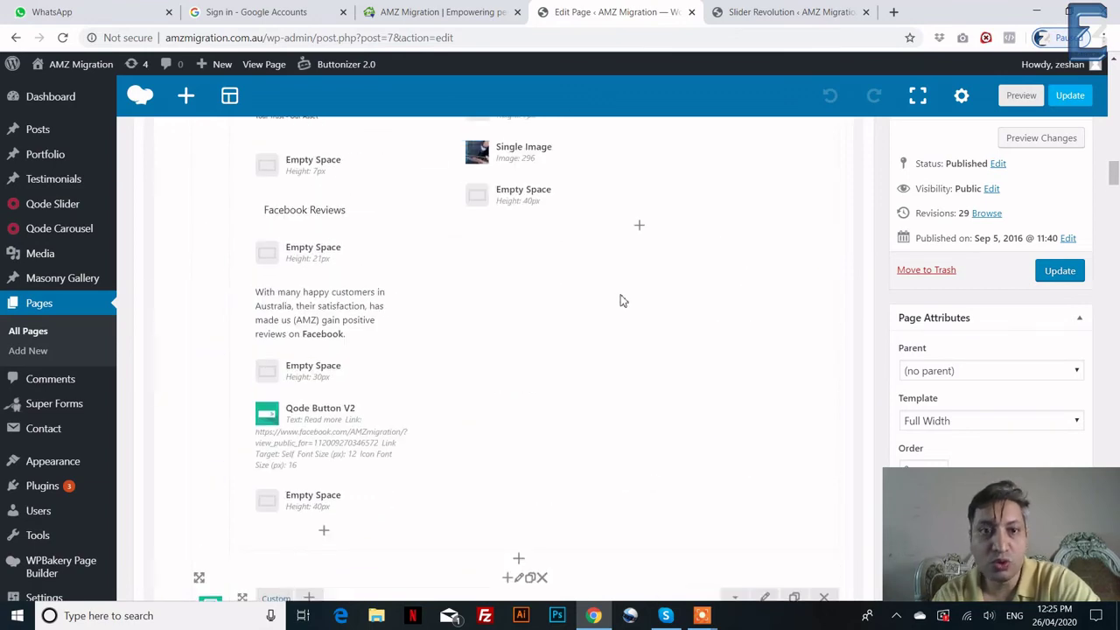
pyautogui.scroll(15, 620, 301)
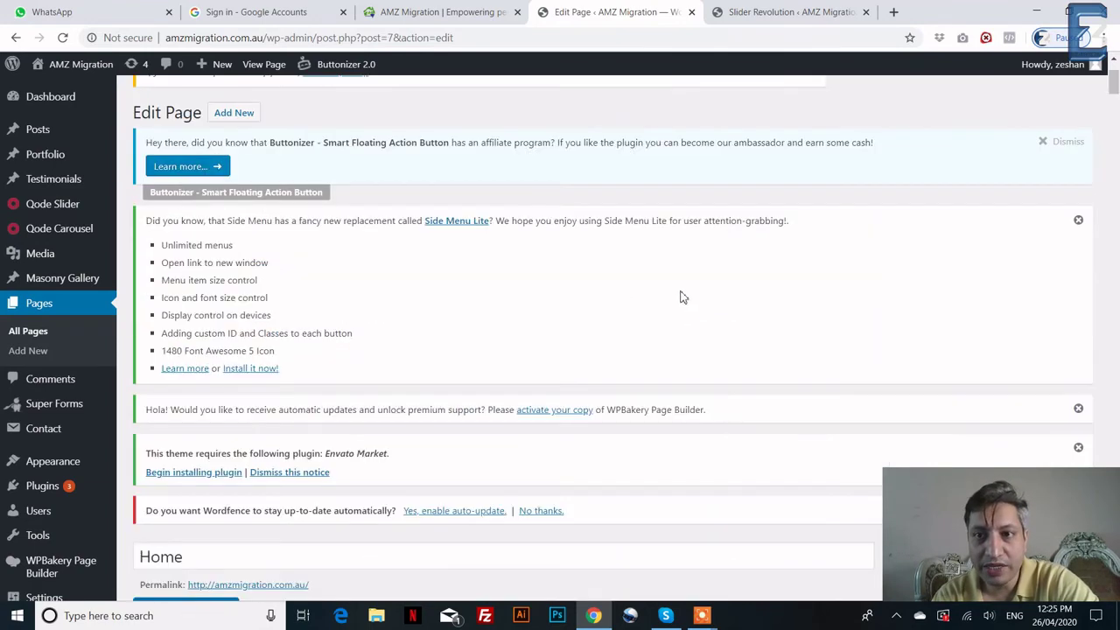
pyautogui.scroll(-5, 825, 296)
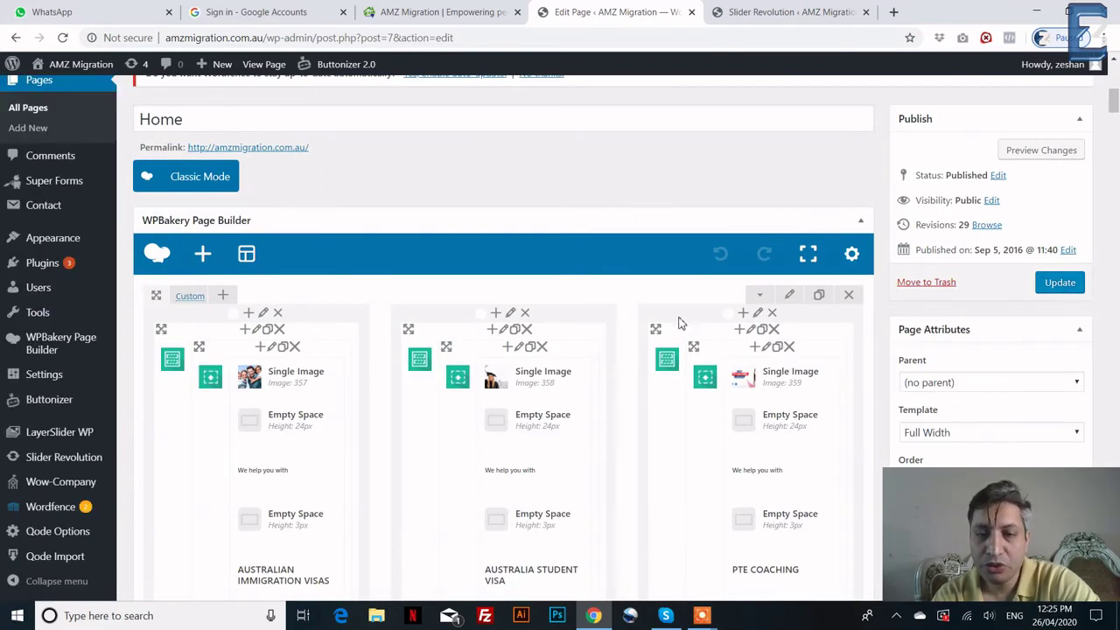
pyautogui.scroll(-4, 680, 322)
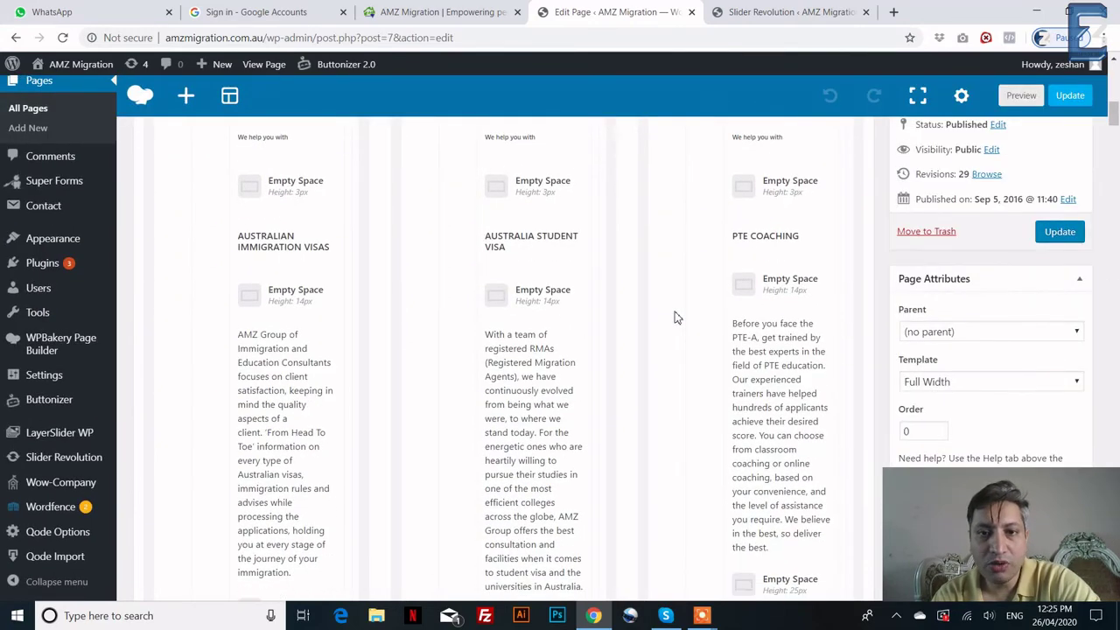
pyautogui.scroll(-5, 673, 317)
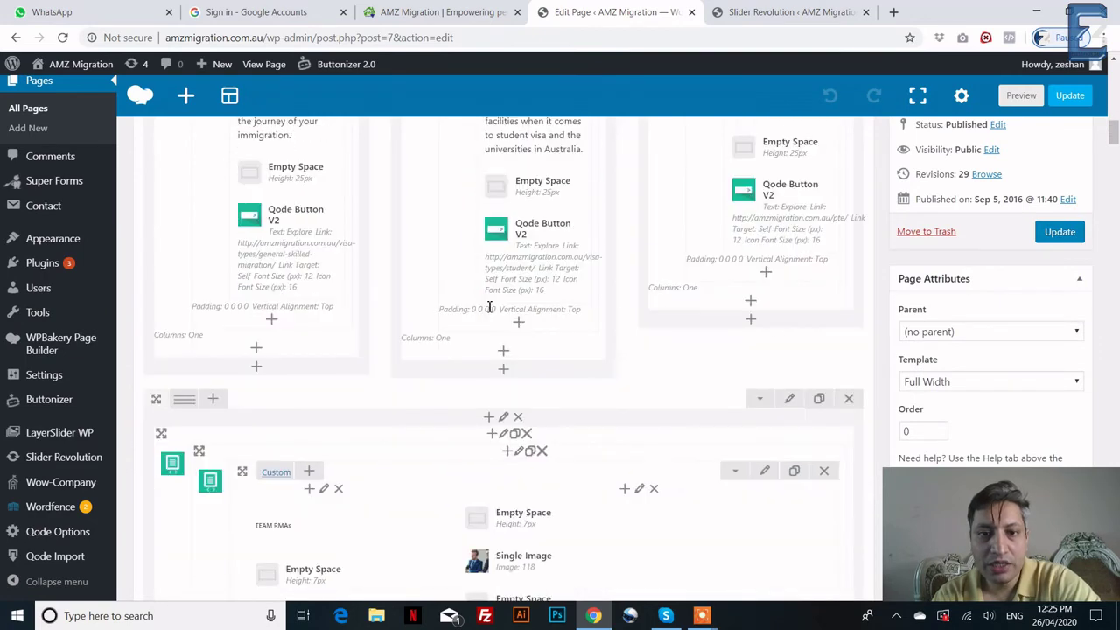
pyautogui.scroll(-3, 490, 306)
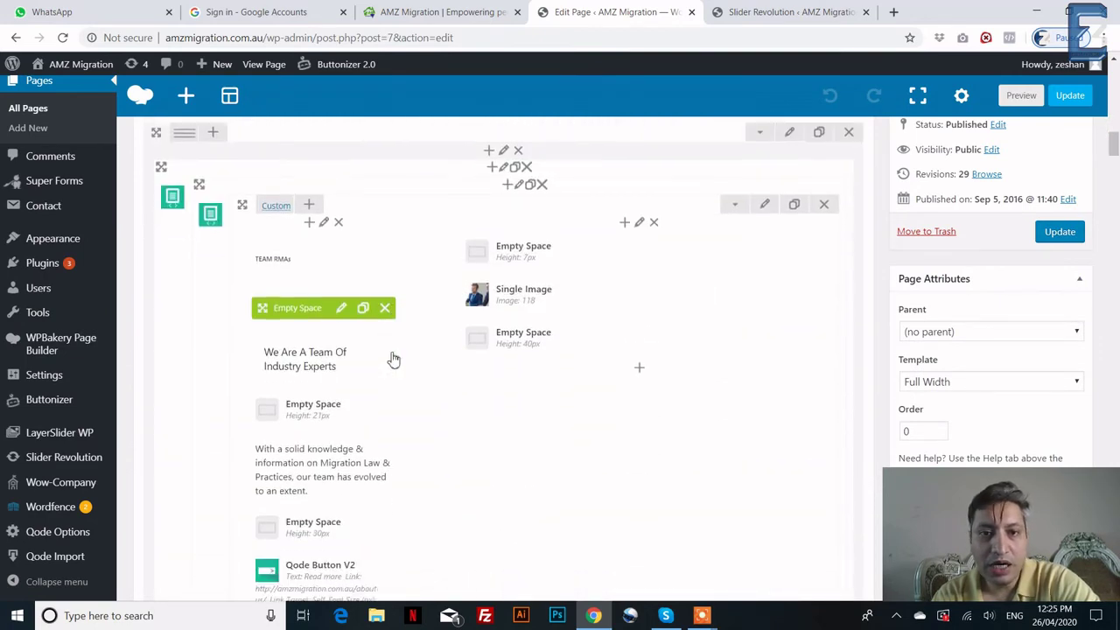
pyautogui.scroll(-3, 393, 360)
# - Check the slider, service columns and team section on the live homepage, and return to the Home Slider's slide editor
pyautogui.click(467, 6)
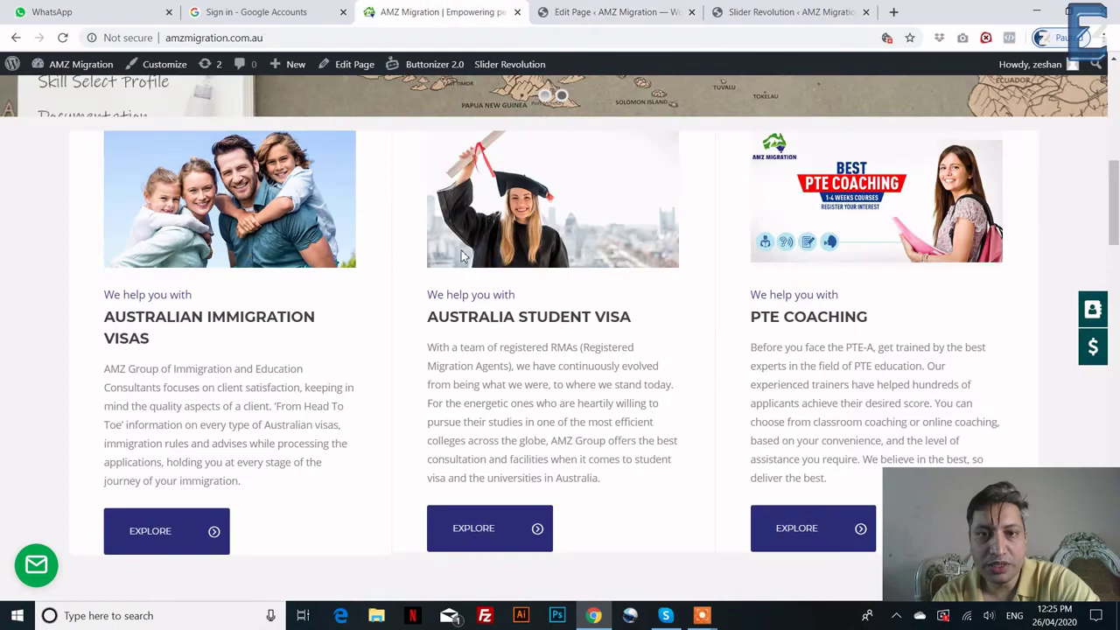
pyautogui.scroll(7, 461, 250)
pyautogui.scroll(-13, 418, 350)
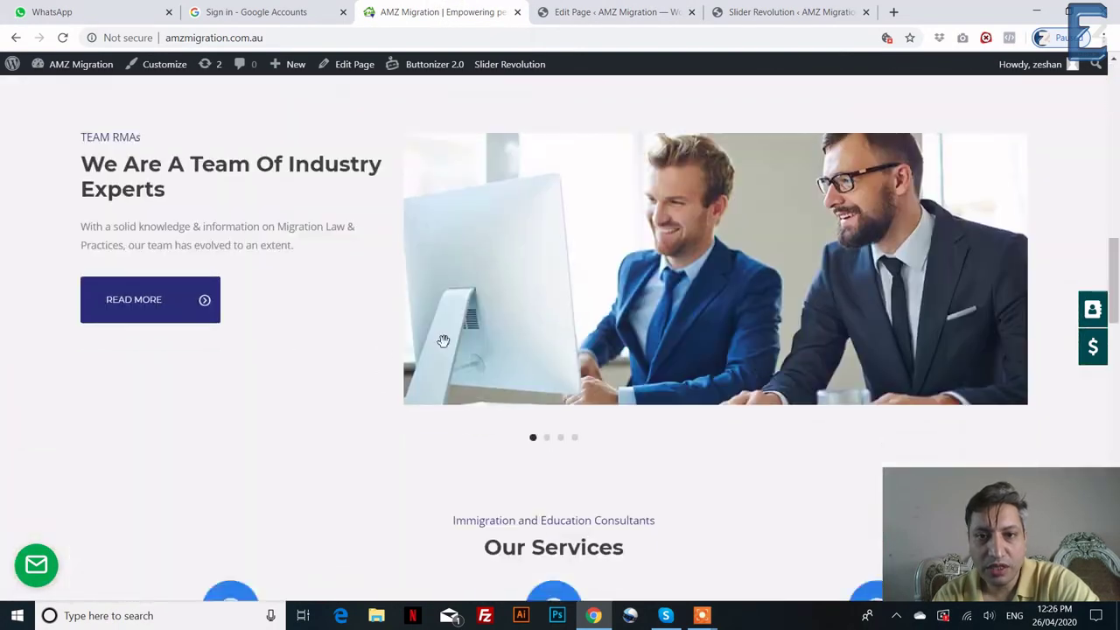
pyautogui.scroll(8, 444, 340)
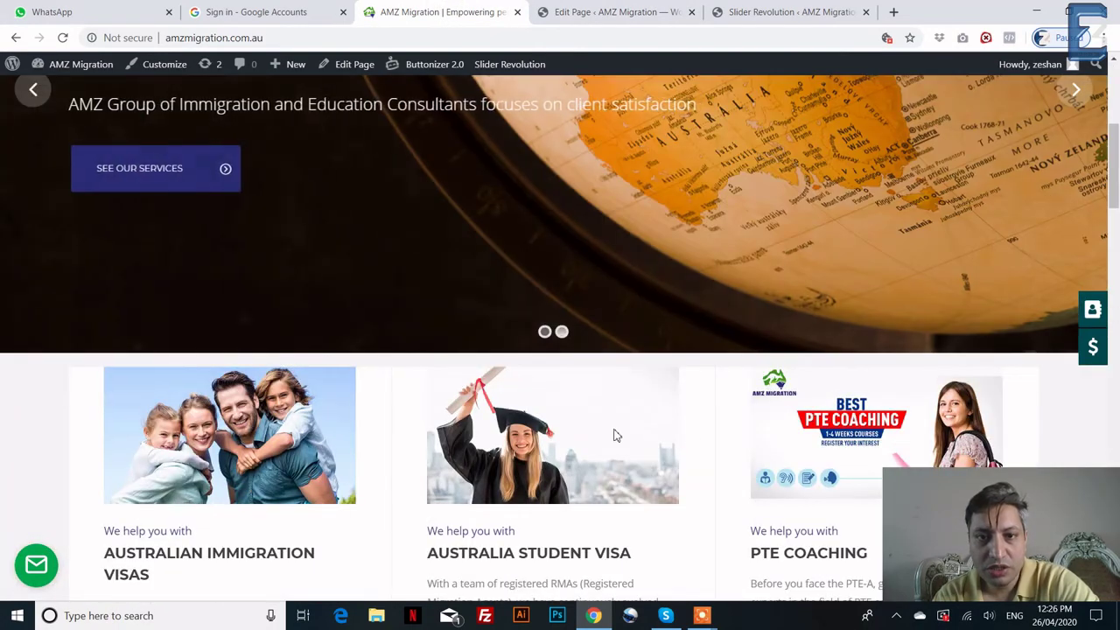
pyautogui.scroll(-2, 695, 414)
pyautogui.click(787, 12)
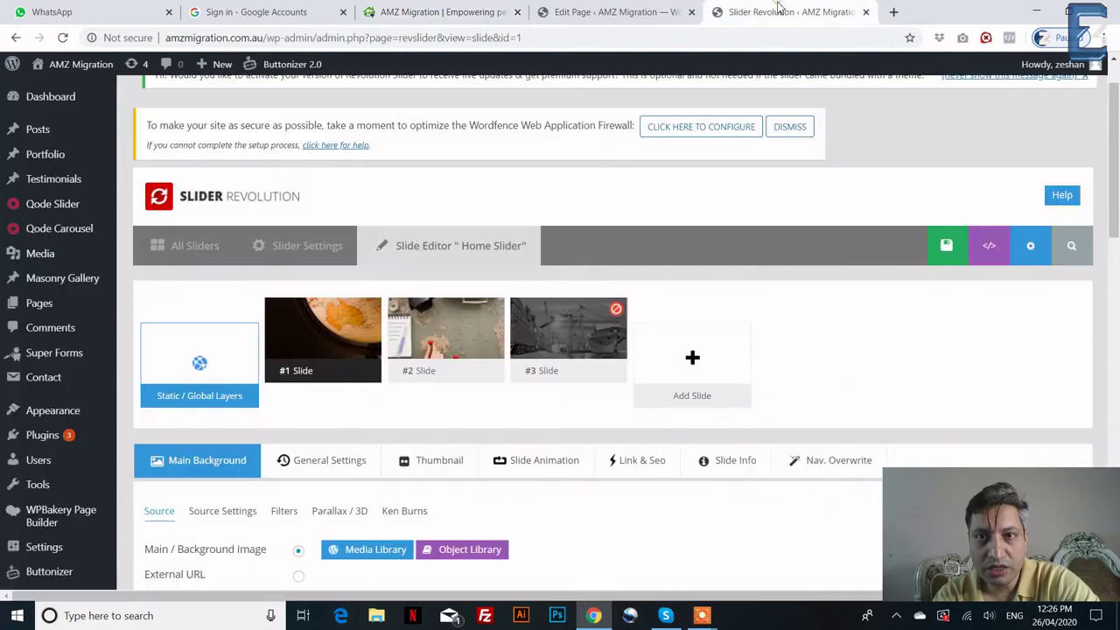
# - Compare the images and headings of the three service columns in the Home page's WPBakery content with the live homepage
pyautogui.click(646, 9)
pyautogui.scroll(10, 428, 325)
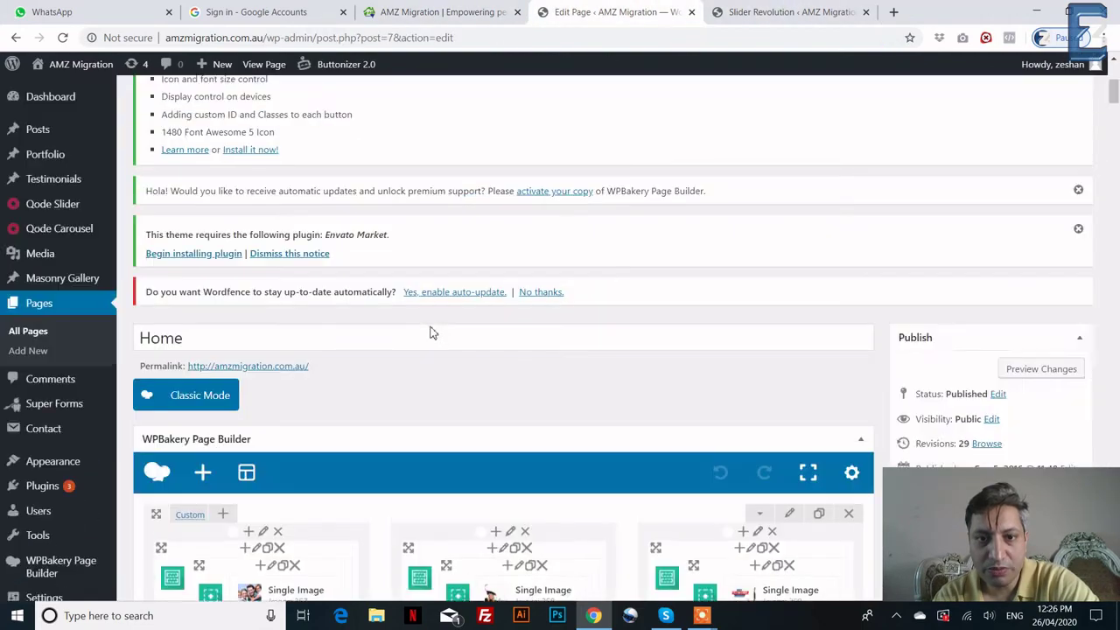
pyautogui.scroll(-3, 430, 333)
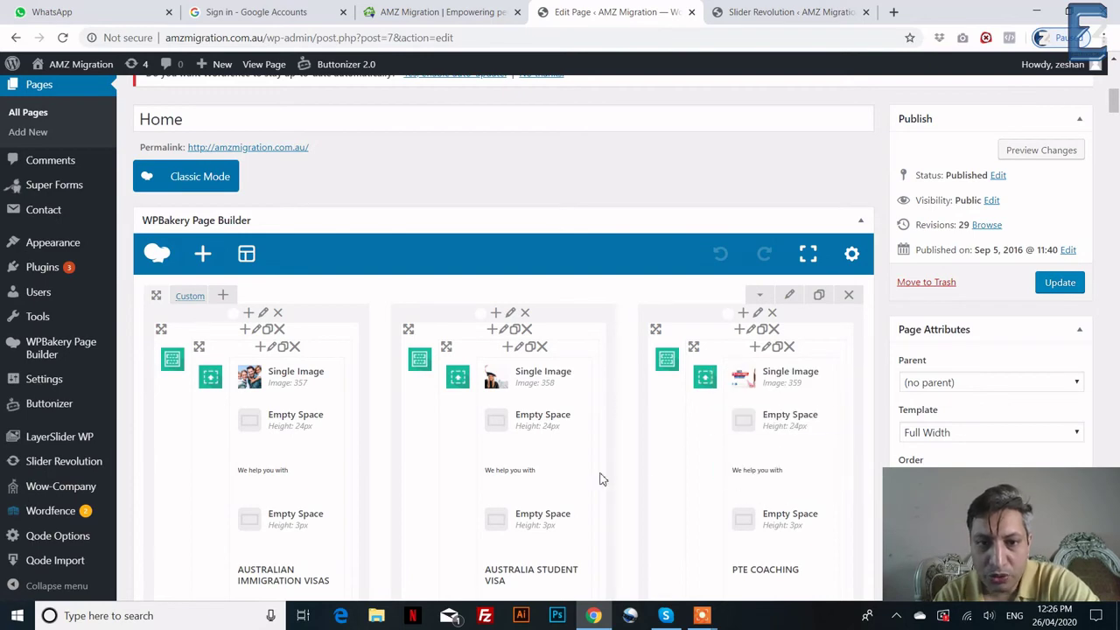
pyautogui.click(403, 12)
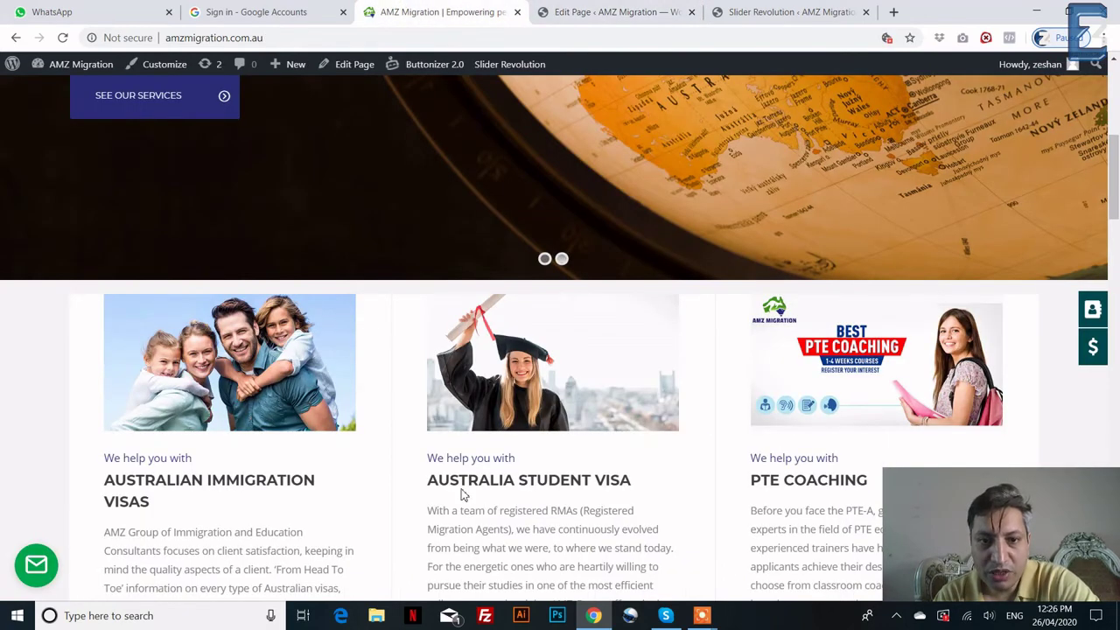
pyautogui.click(616, 10)
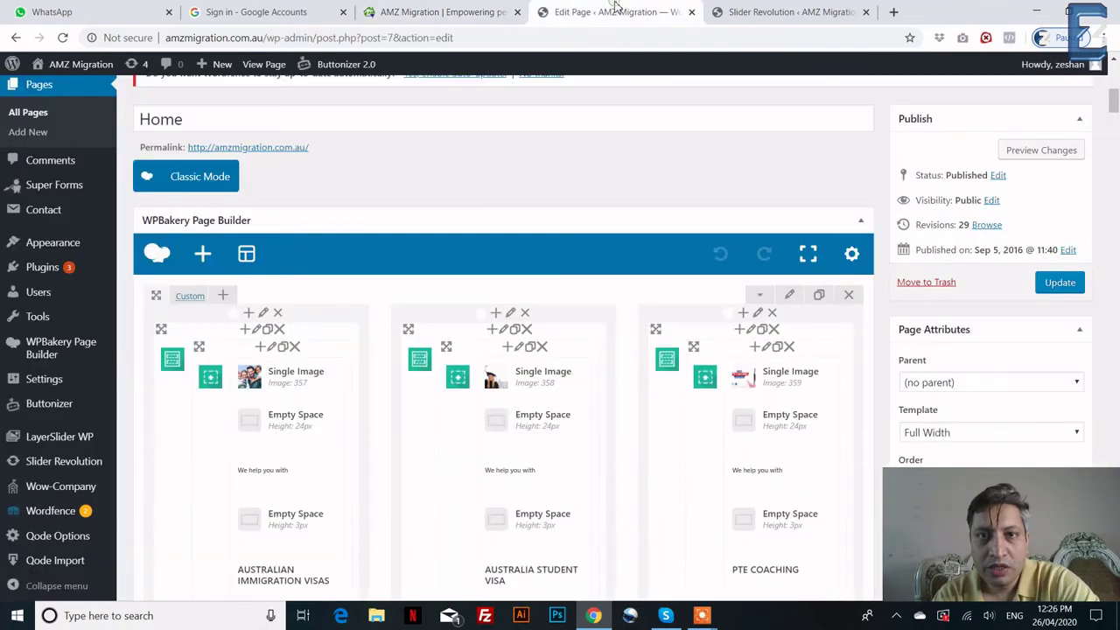
pyautogui.scroll(-2, 485, 490)
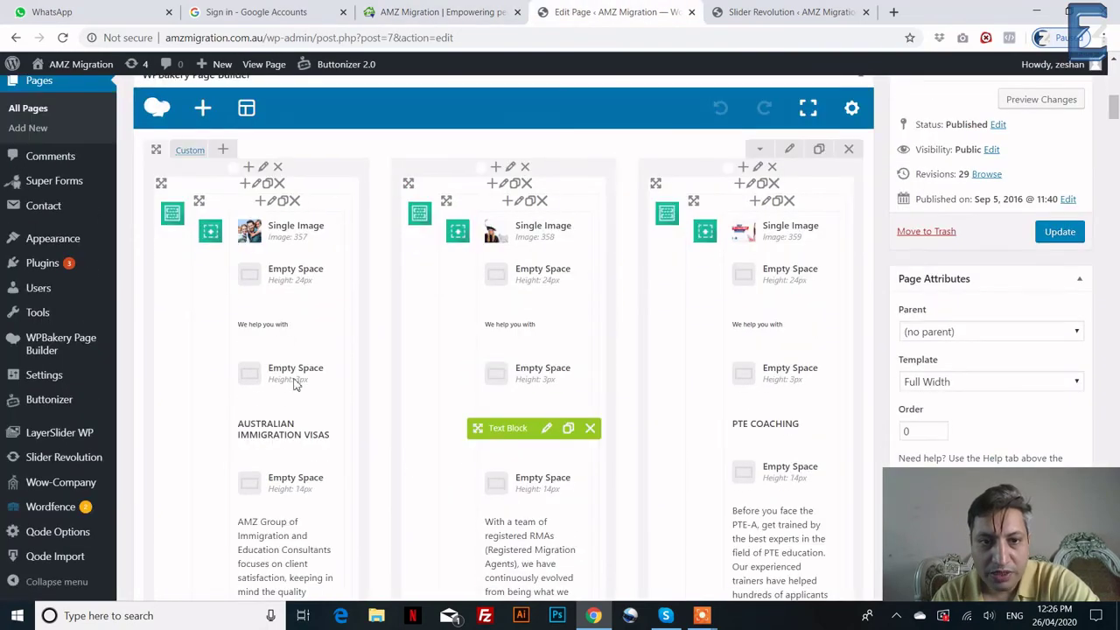
pyautogui.scroll(-1, 298, 385)
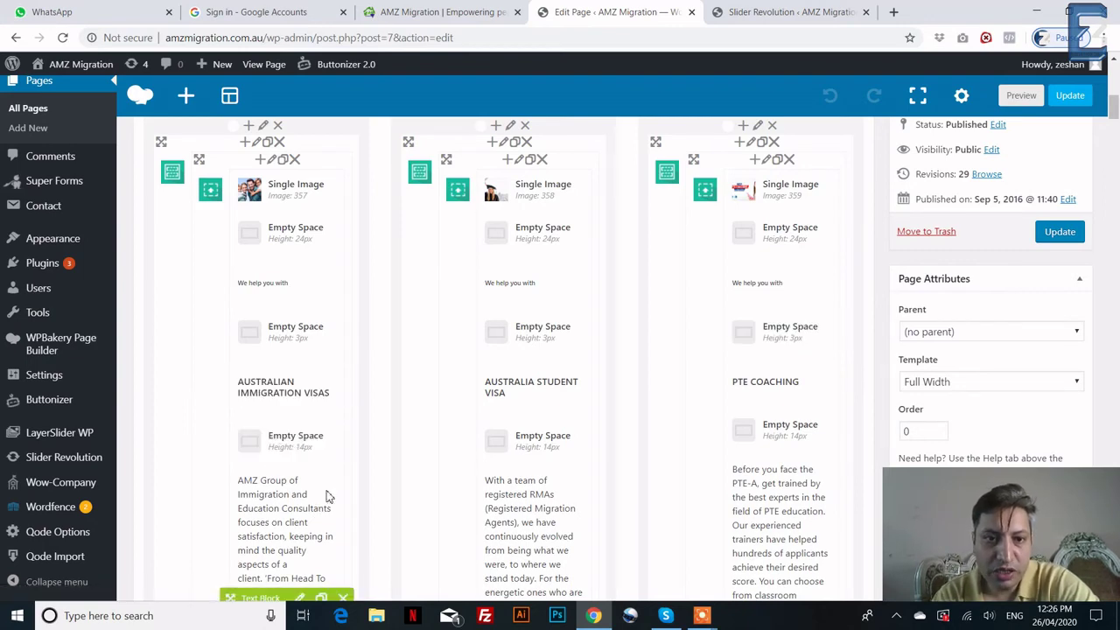
pyautogui.click(442, 11)
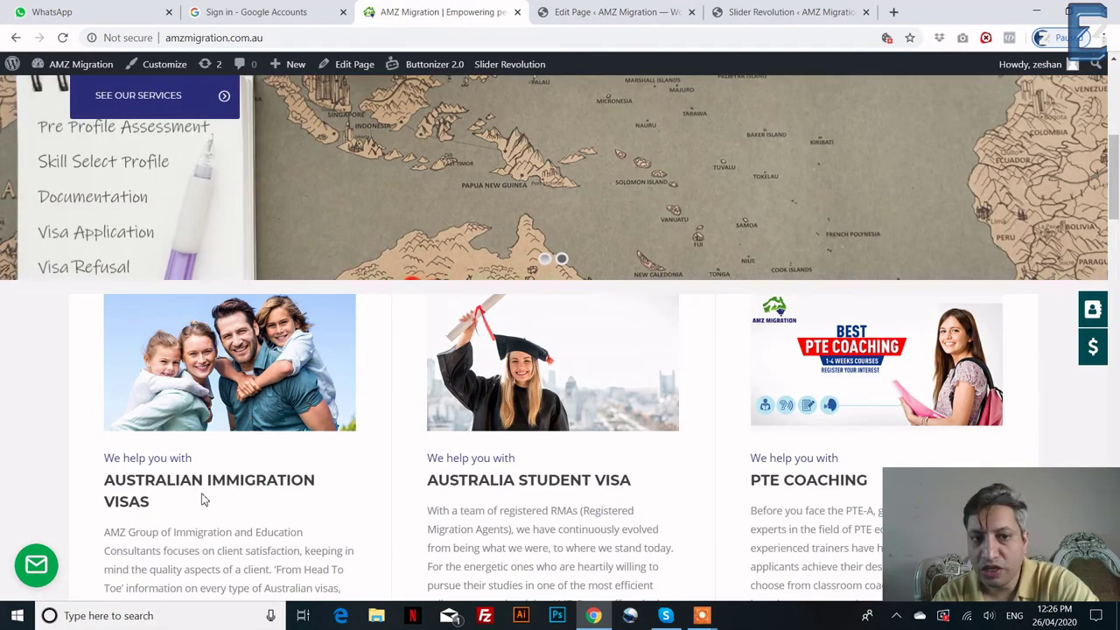
pyautogui.click(578, 11)
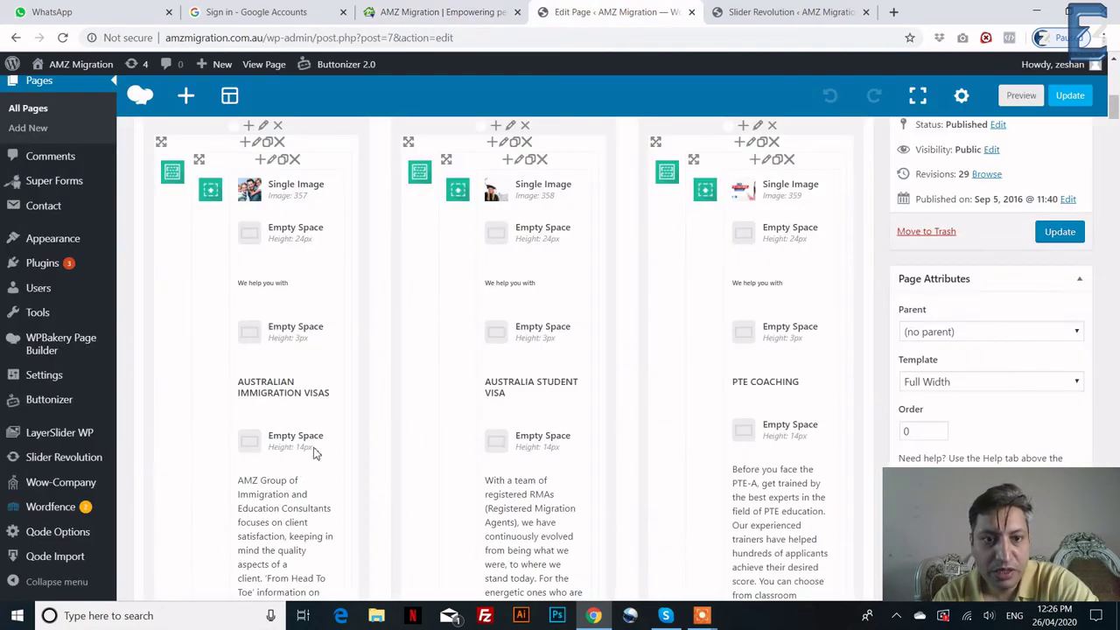
# - Compare the service columns' description texts and Explore buttons in WPBakery with those on the live homepage
pyautogui.scroll(-1, 319, 447)
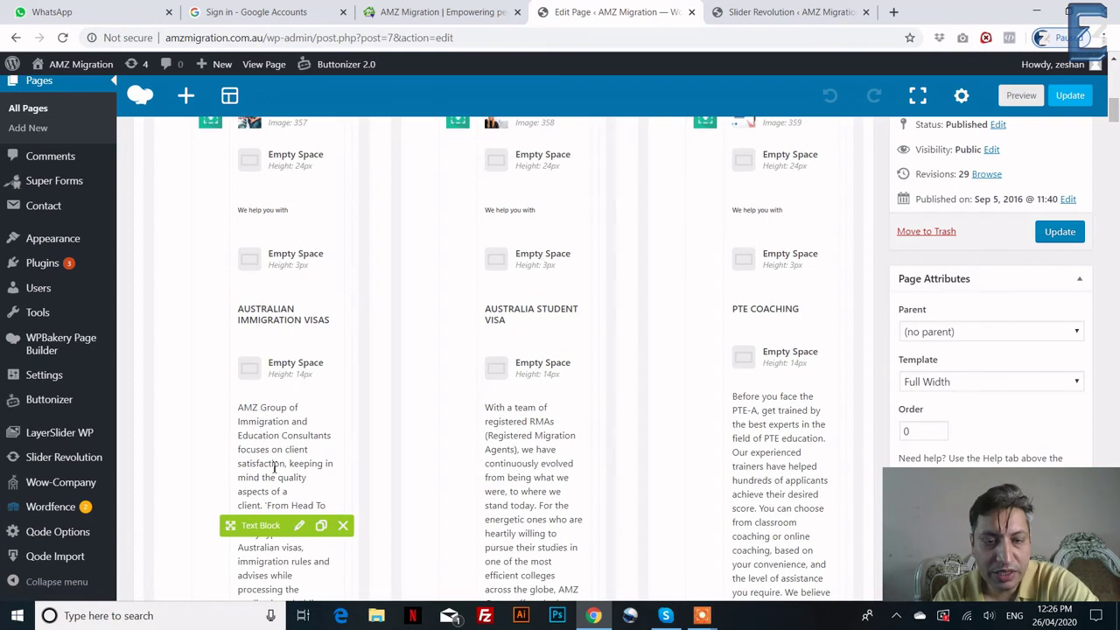
pyautogui.scroll(-2, 274, 468)
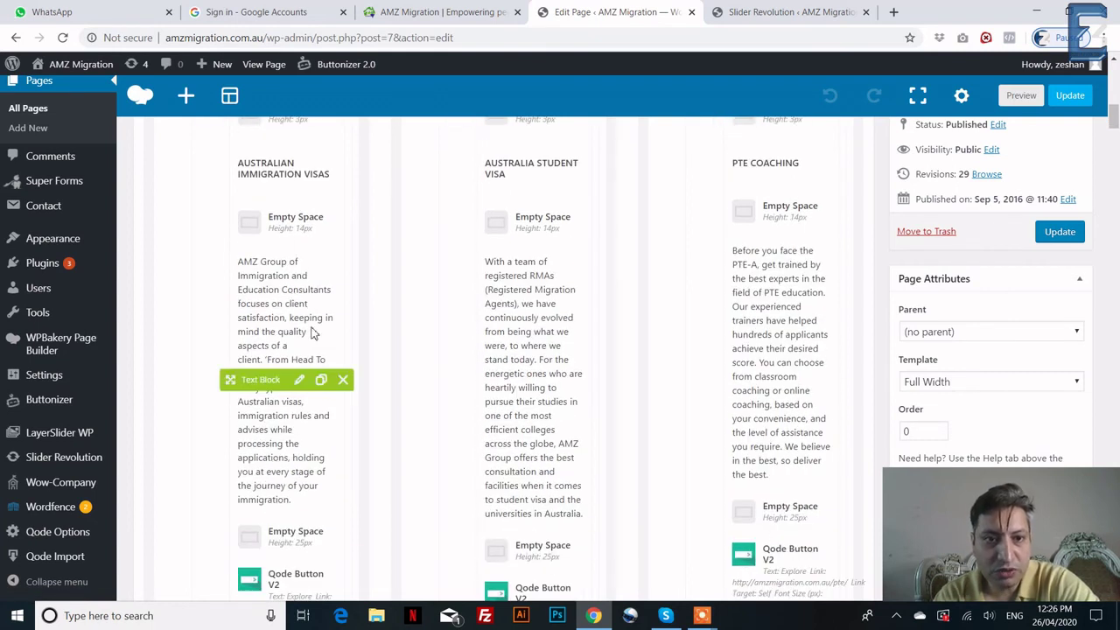
pyautogui.click(411, 12)
pyautogui.scroll(-2, 189, 404)
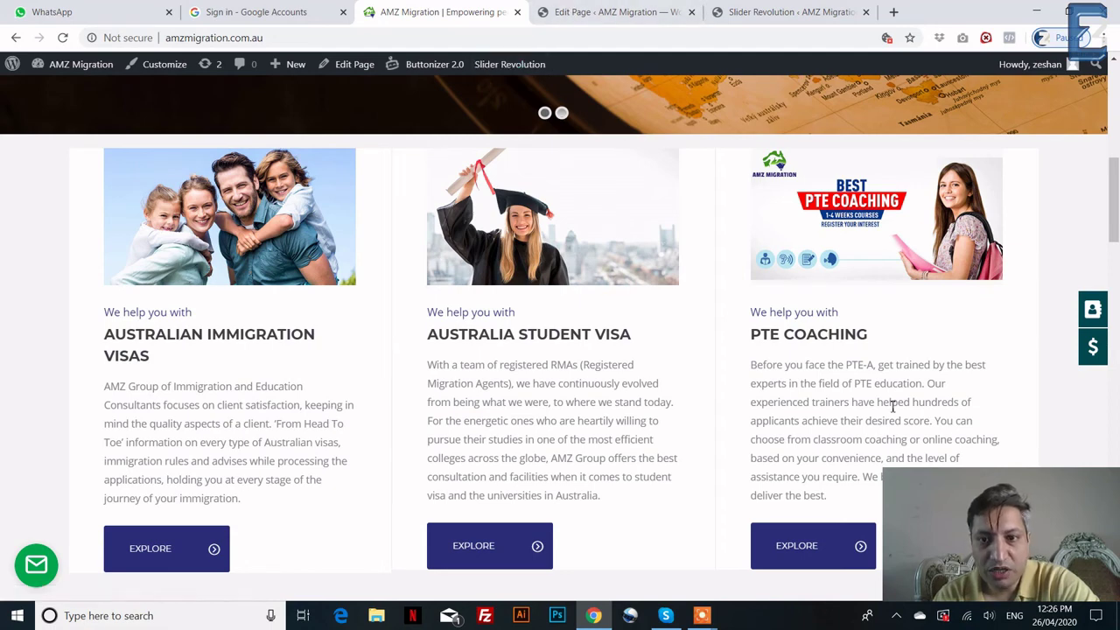
pyautogui.click(617, 12)
pyautogui.scroll(-3, 322, 357)
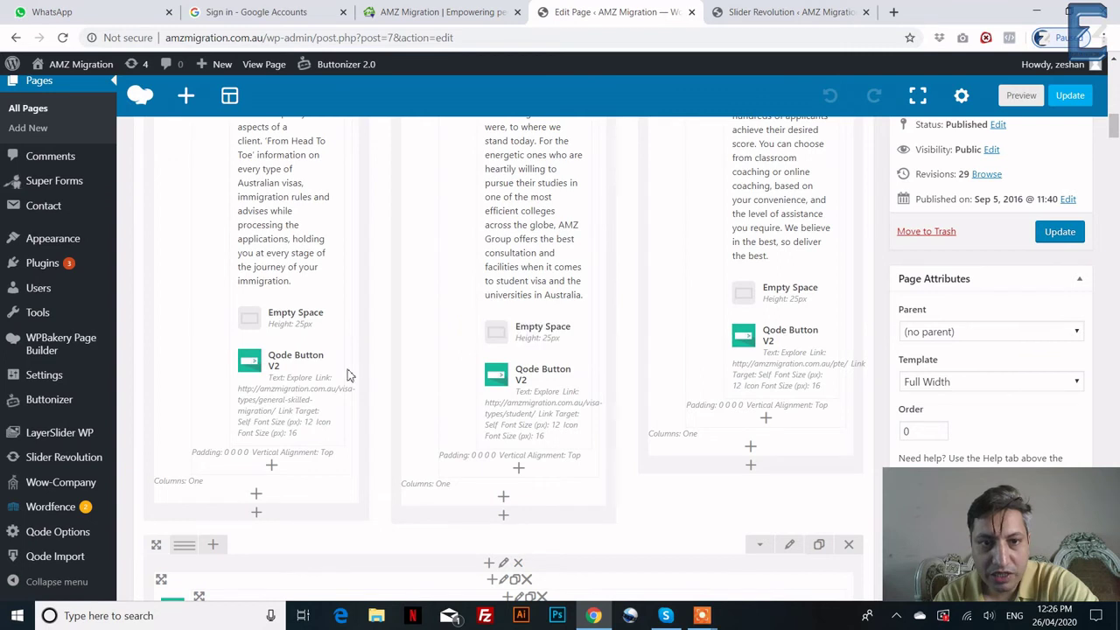
# - Open the Australian Immigration Visas column's Qode Button V2 settings and check its text, link and link target against the live Explore button
pyautogui.moveTo(309, 405)
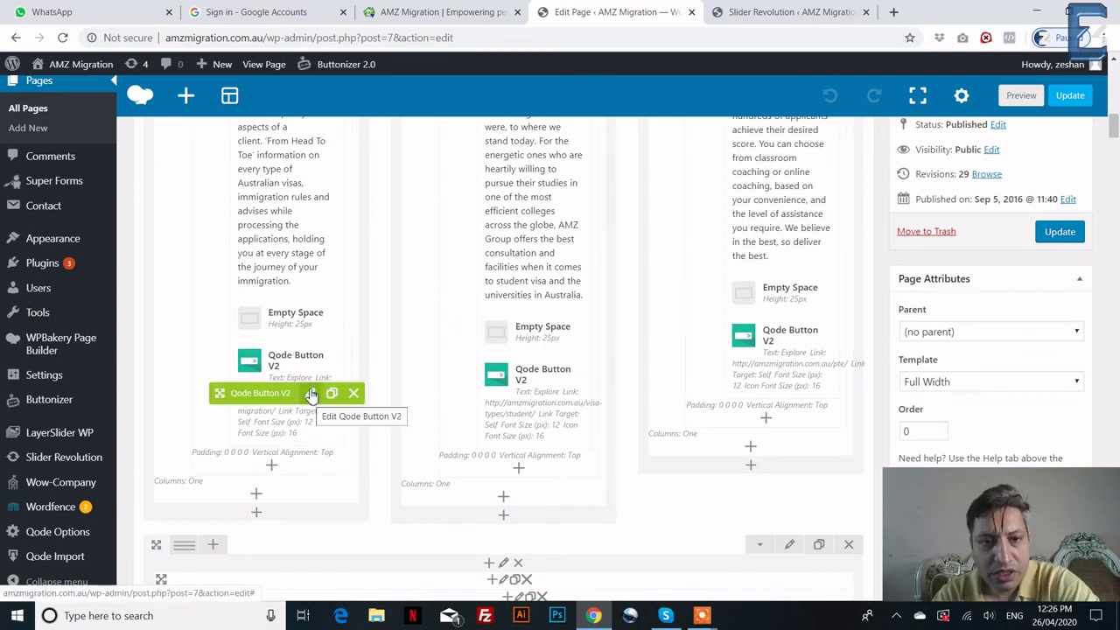
pyautogui.click(312, 394)
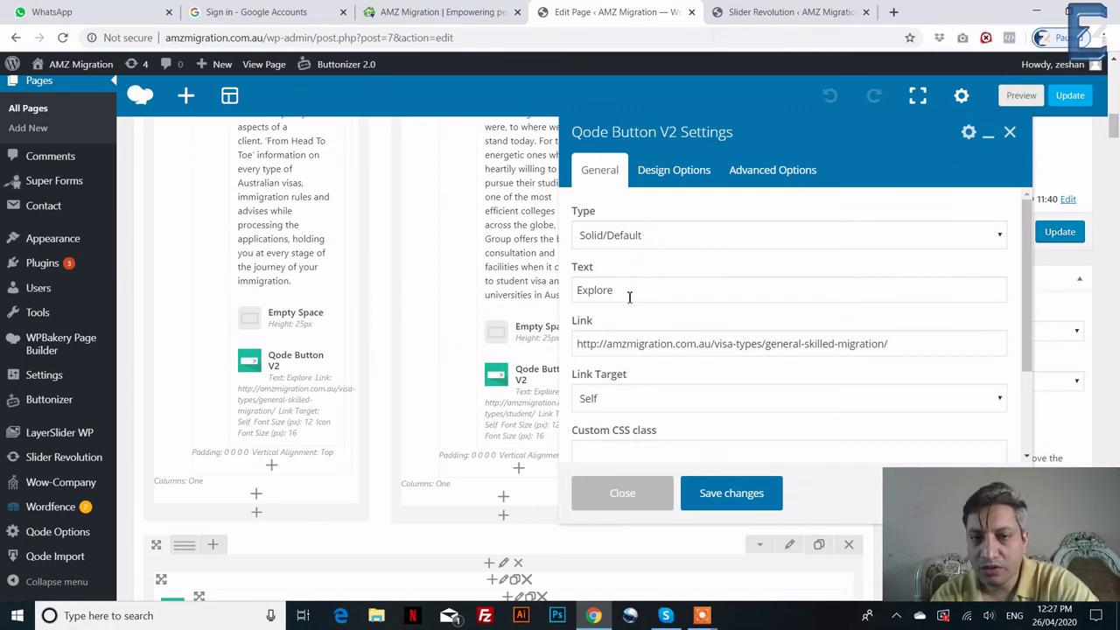
pyautogui.click(480, 11)
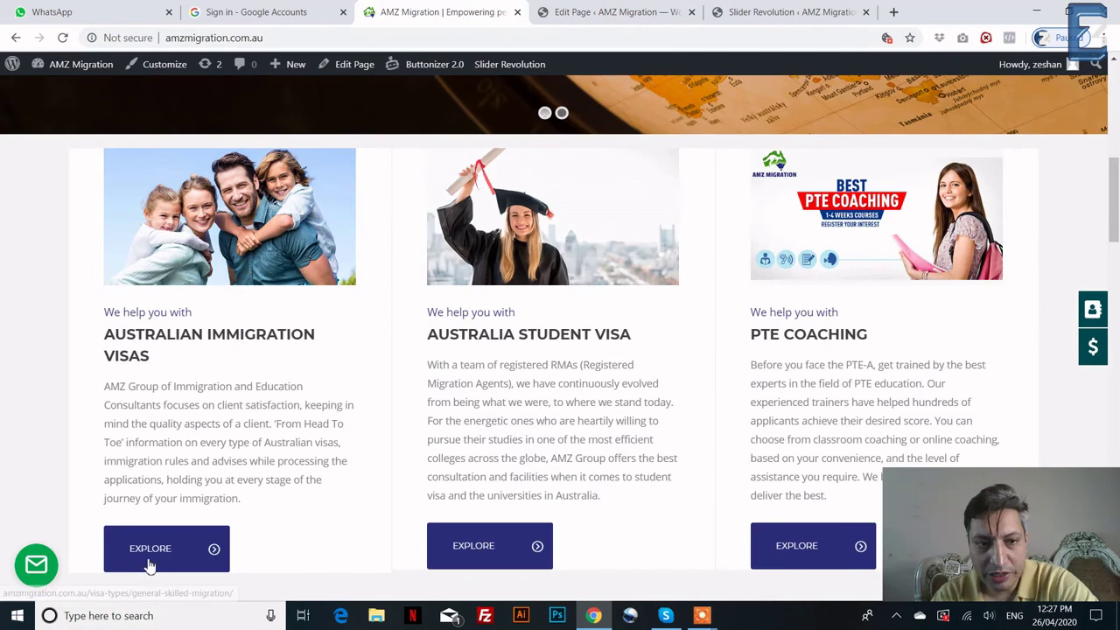
pyautogui.click(637, 11)
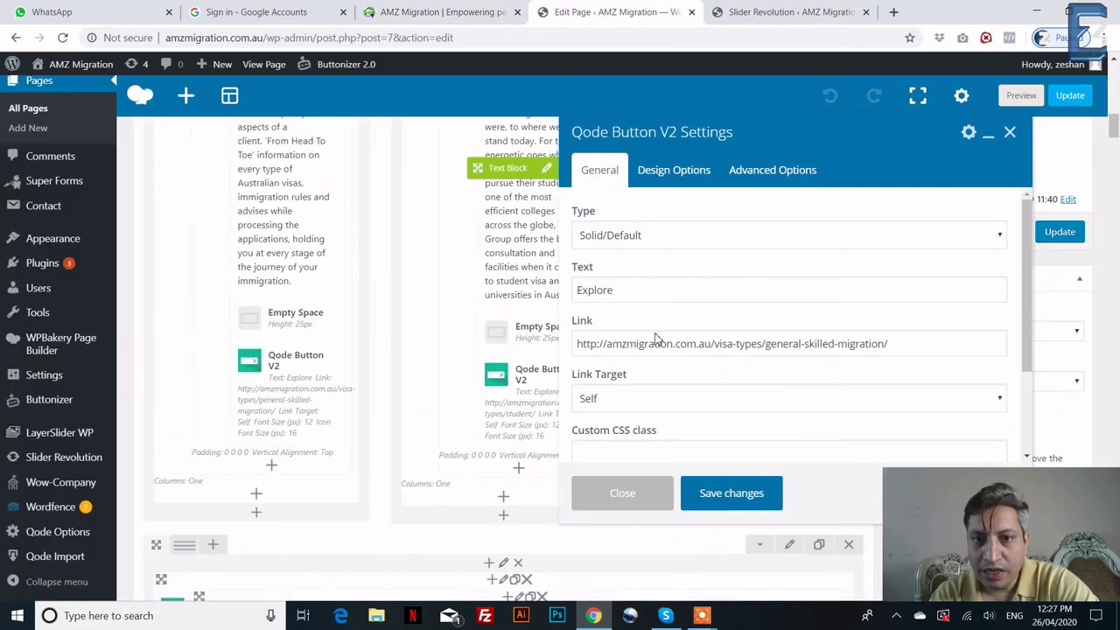
pyautogui.moveTo(580, 341); pyautogui.dragTo(951, 345)
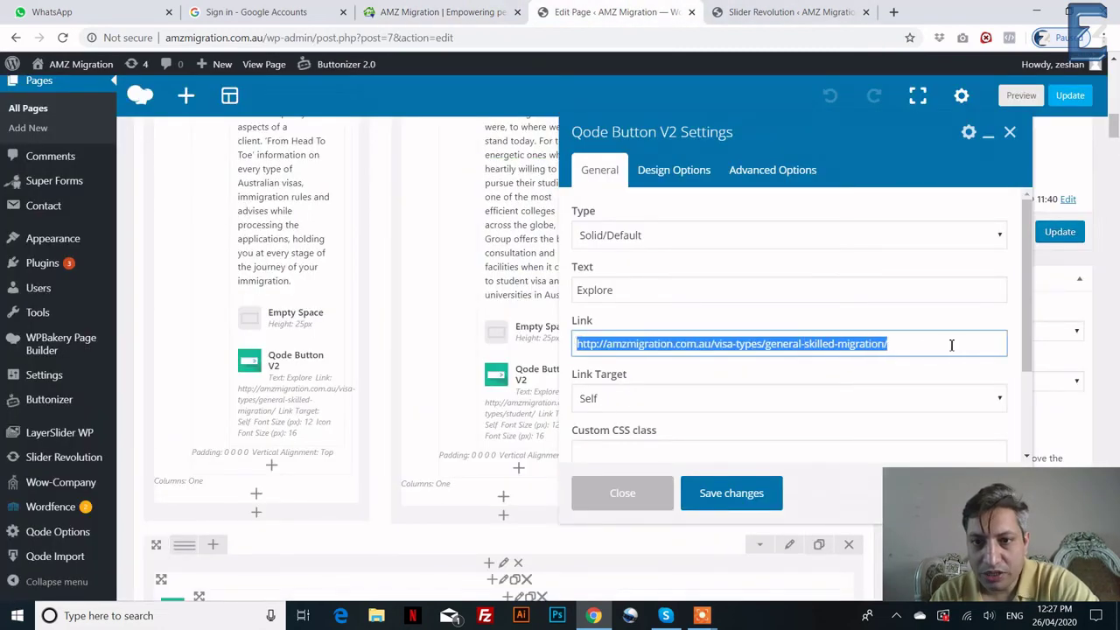
pyautogui.click(639, 408)
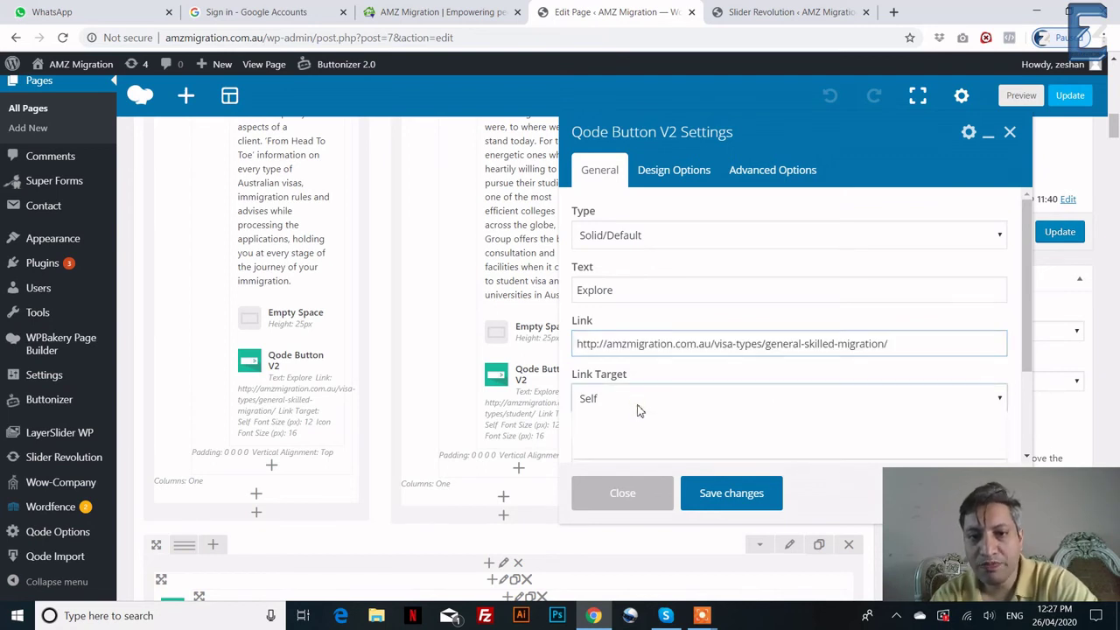
pyautogui.click(638, 409)
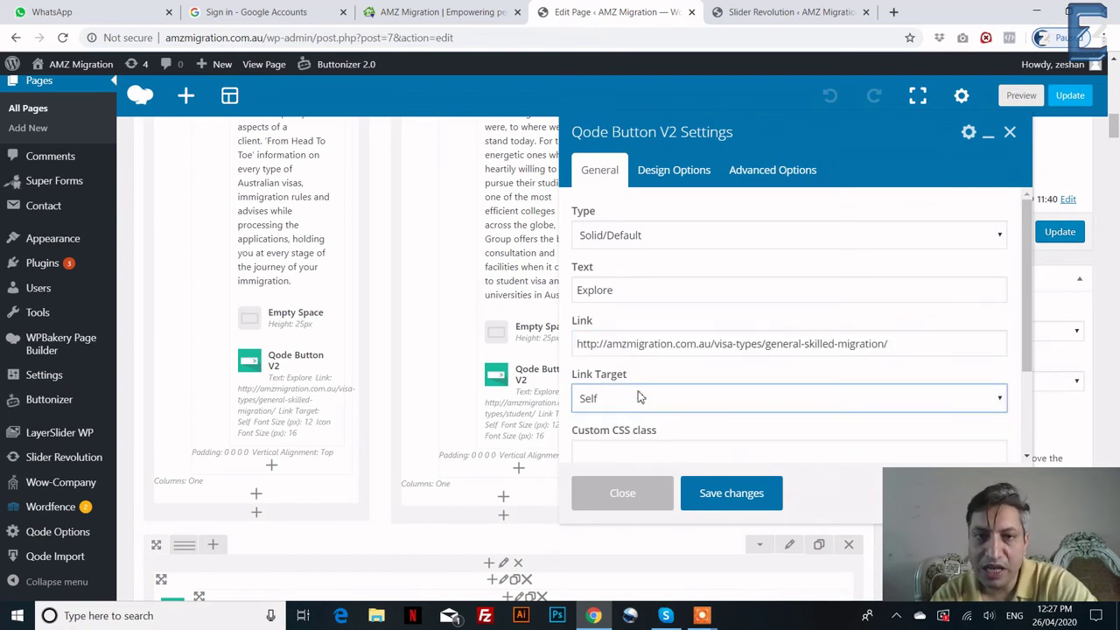
# - Test the Australian Immigration Visas Explore button on the live homepage, and return to the Home page's button settings
pyautogui.click(445, 11)
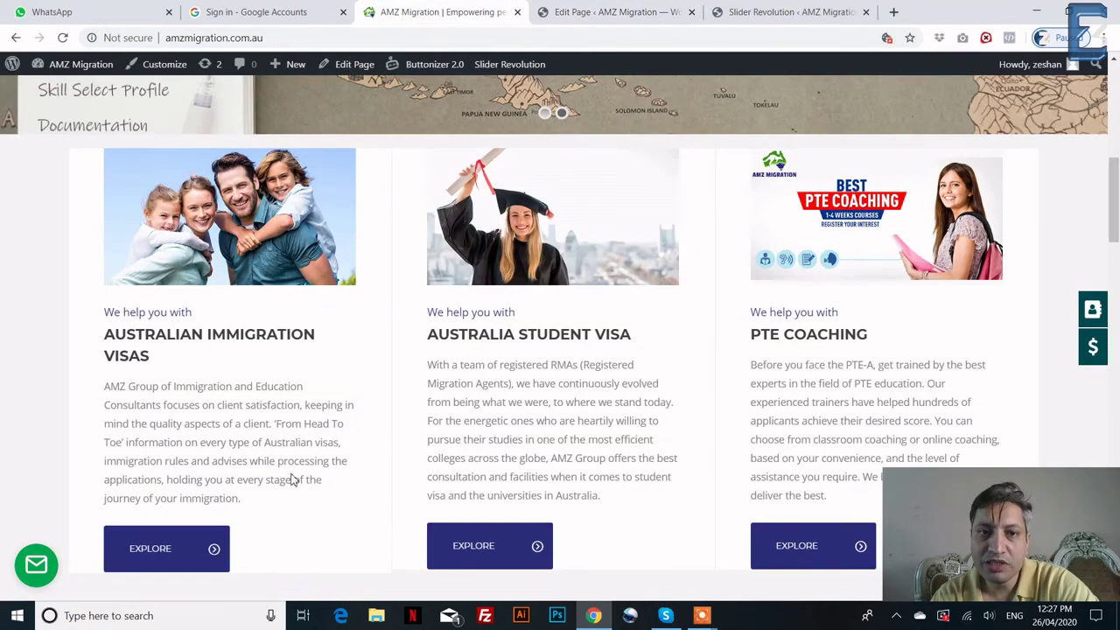
pyautogui.click(160, 548)
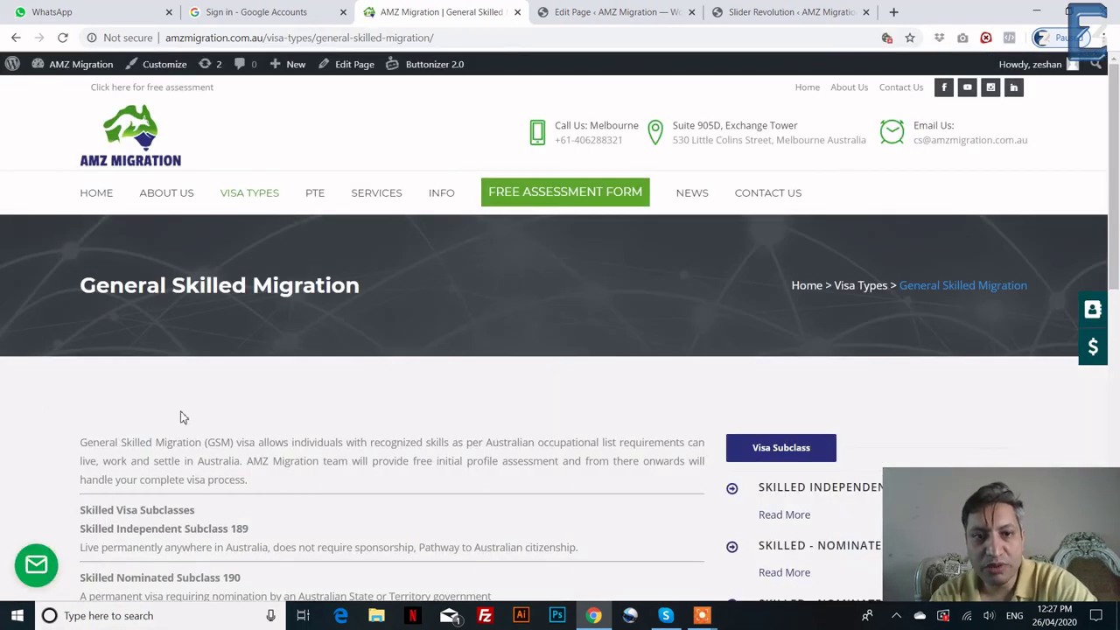
pyautogui.click(657, 11)
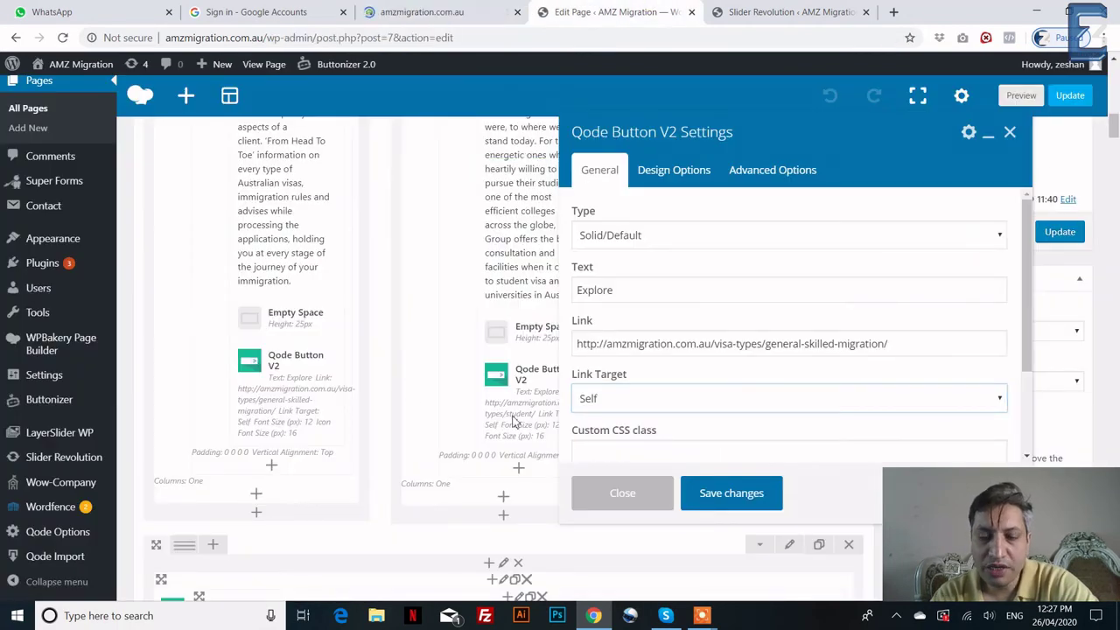
# - Review the Explore button's design, advanced and icon options, and close its settings without saving
pyautogui.scroll(-3, 713, 376)
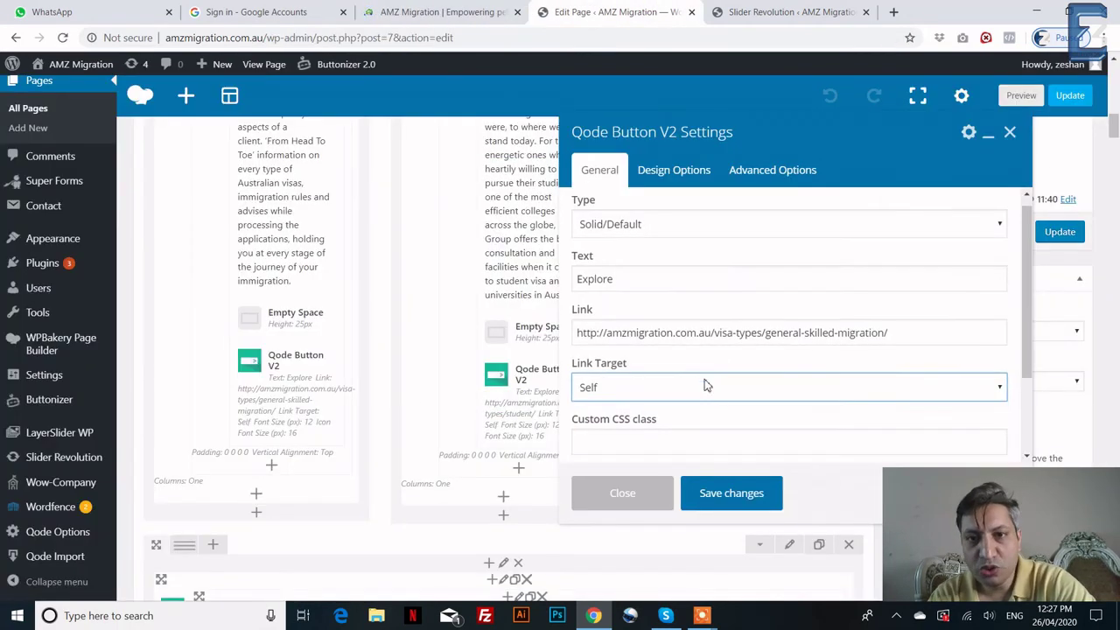
pyautogui.click(692, 171)
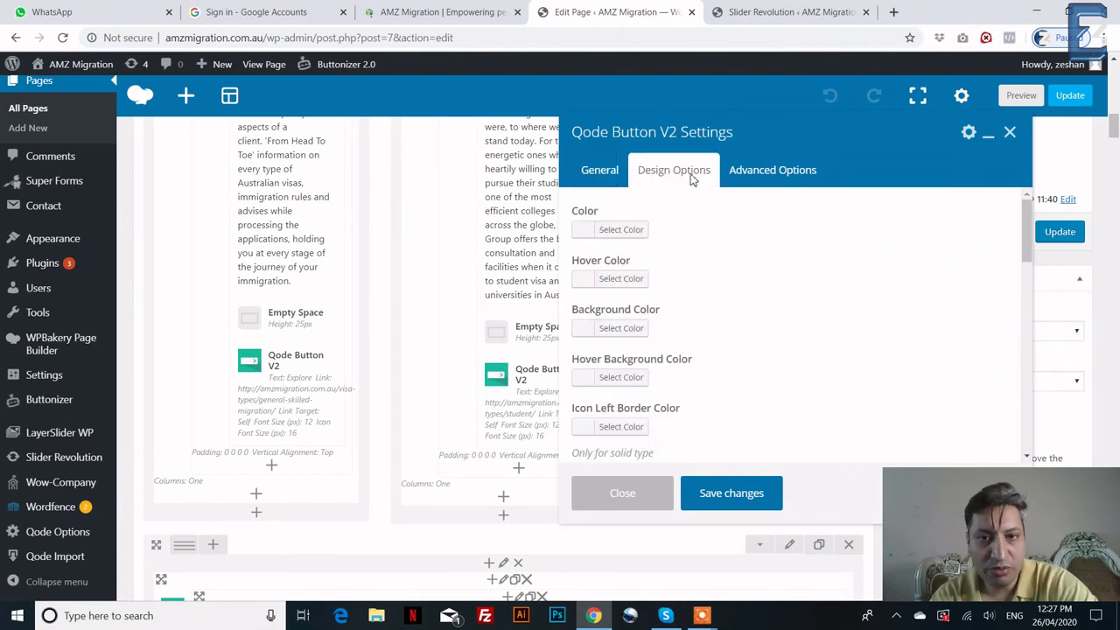
pyautogui.click(779, 175)
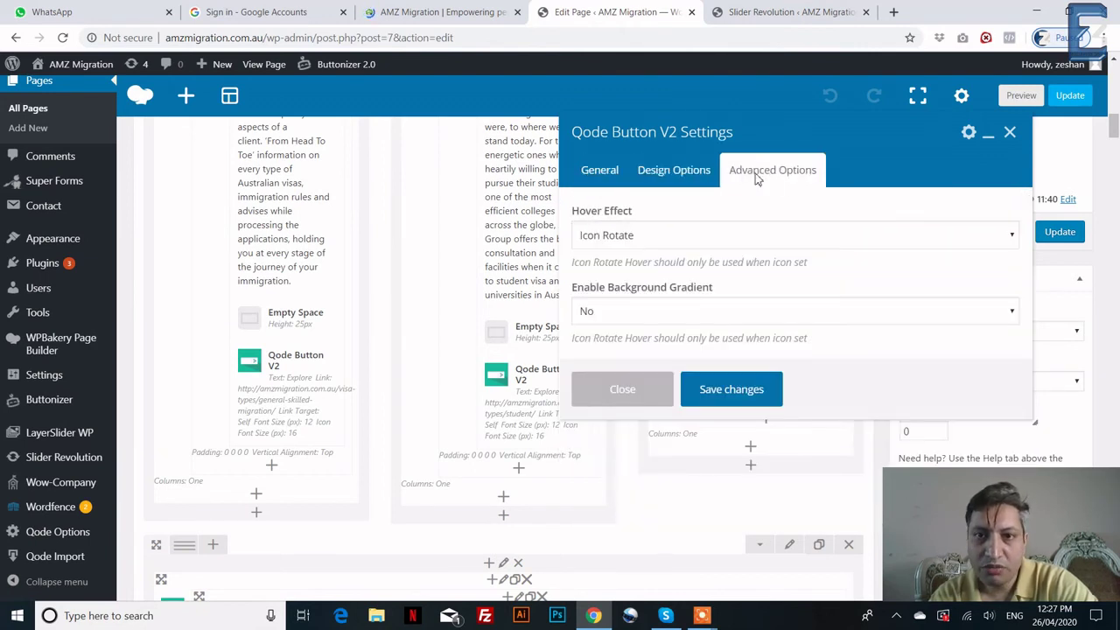
pyautogui.click(665, 172)
pyautogui.click(600, 172)
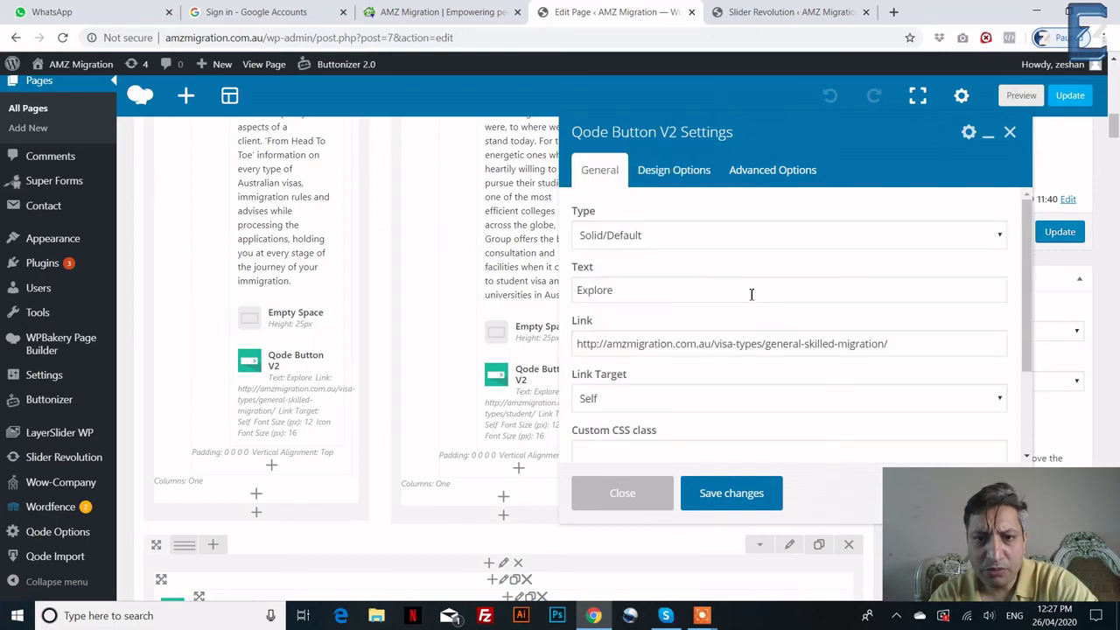
pyautogui.scroll(-5, 750, 311)
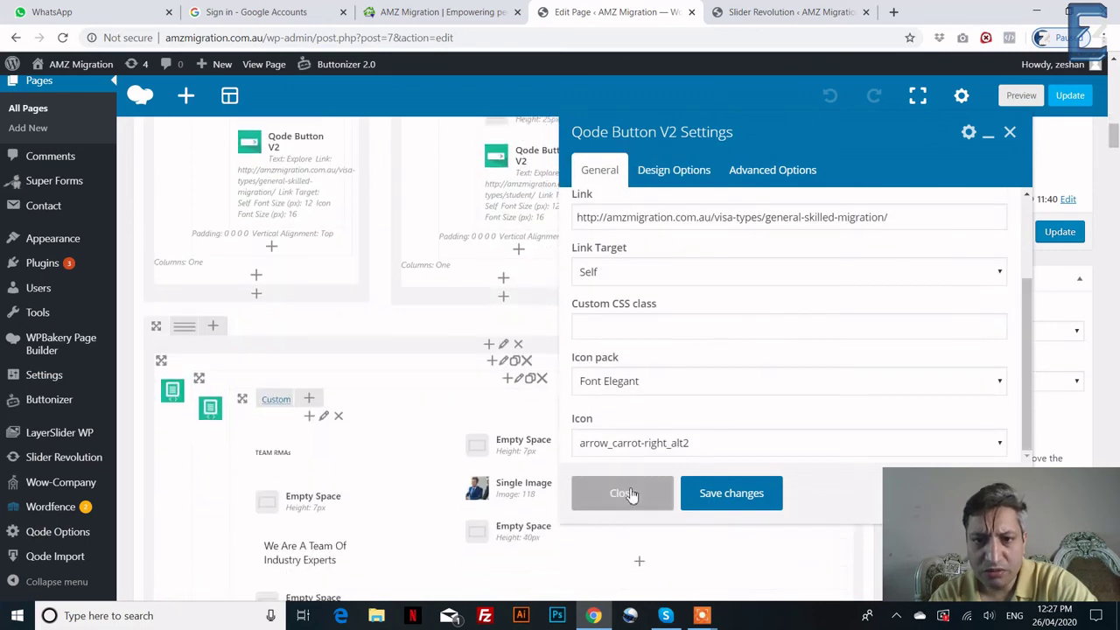
pyautogui.click(622, 493)
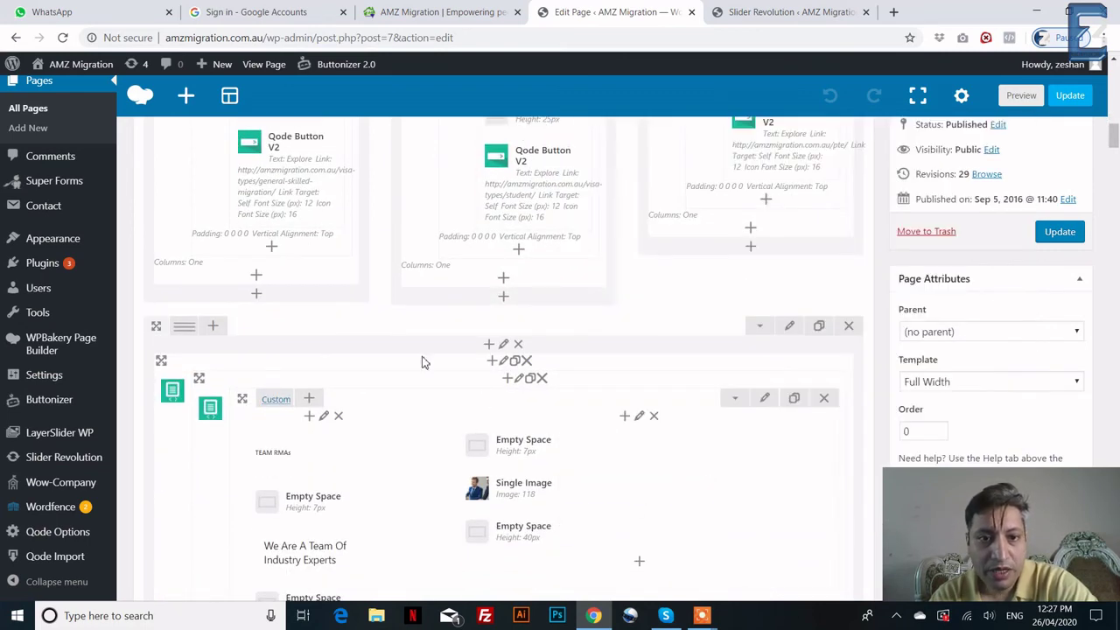
# - Compare the team section row's text blocks, image and button in WPBakery with the sliding content section on the live homepage
pyautogui.scroll(-2, 422, 364)
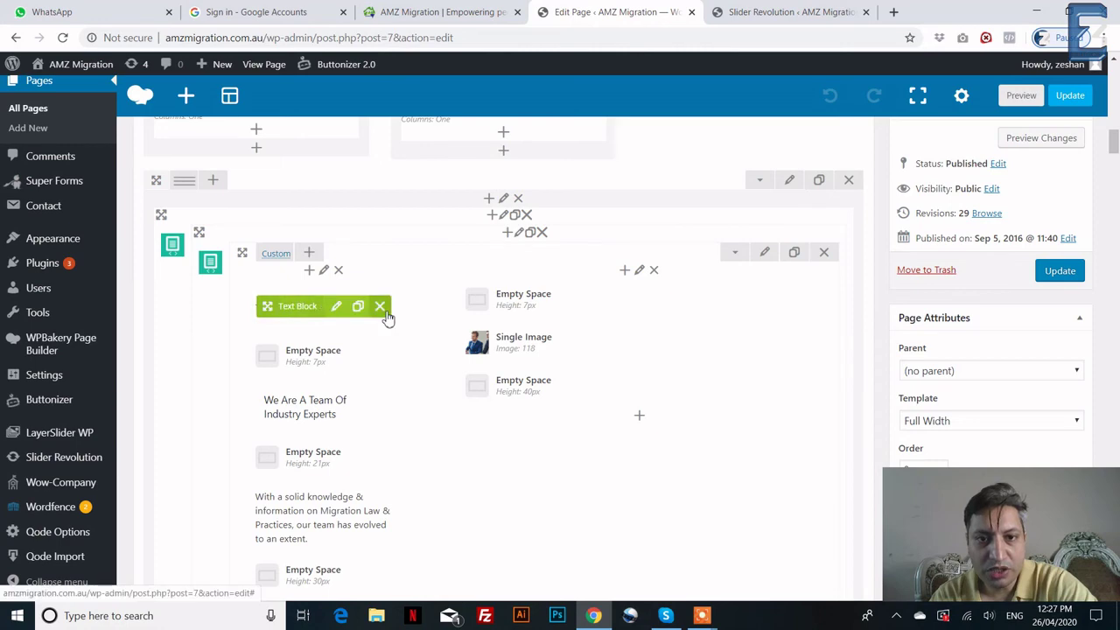
pyautogui.scroll(-1, 388, 317)
pyautogui.click(437, 11)
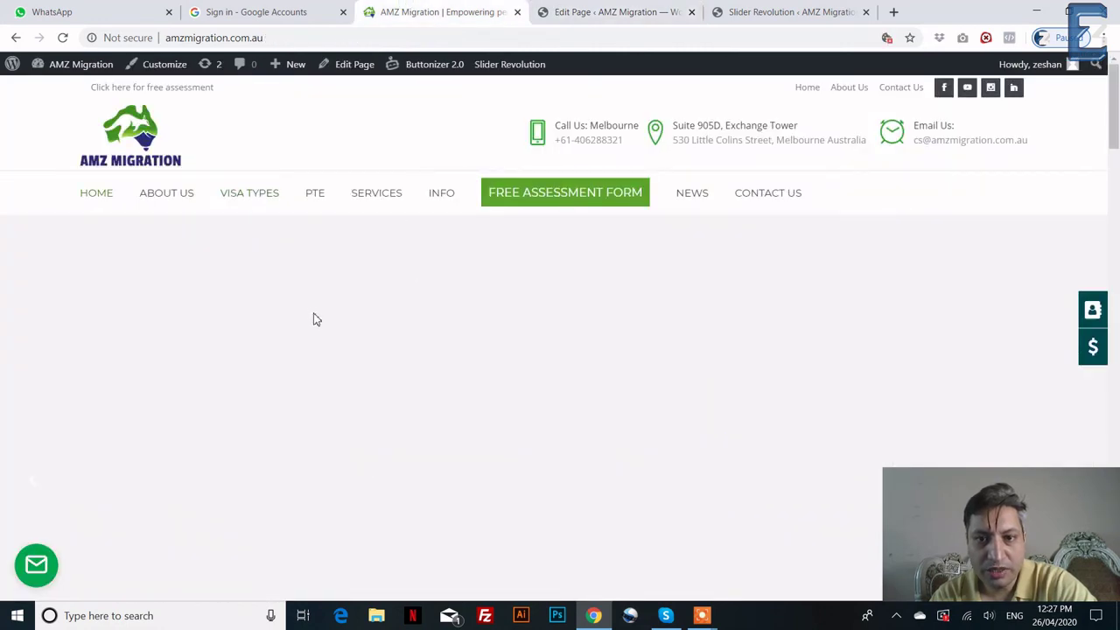
pyautogui.scroll(-10, 316, 319)
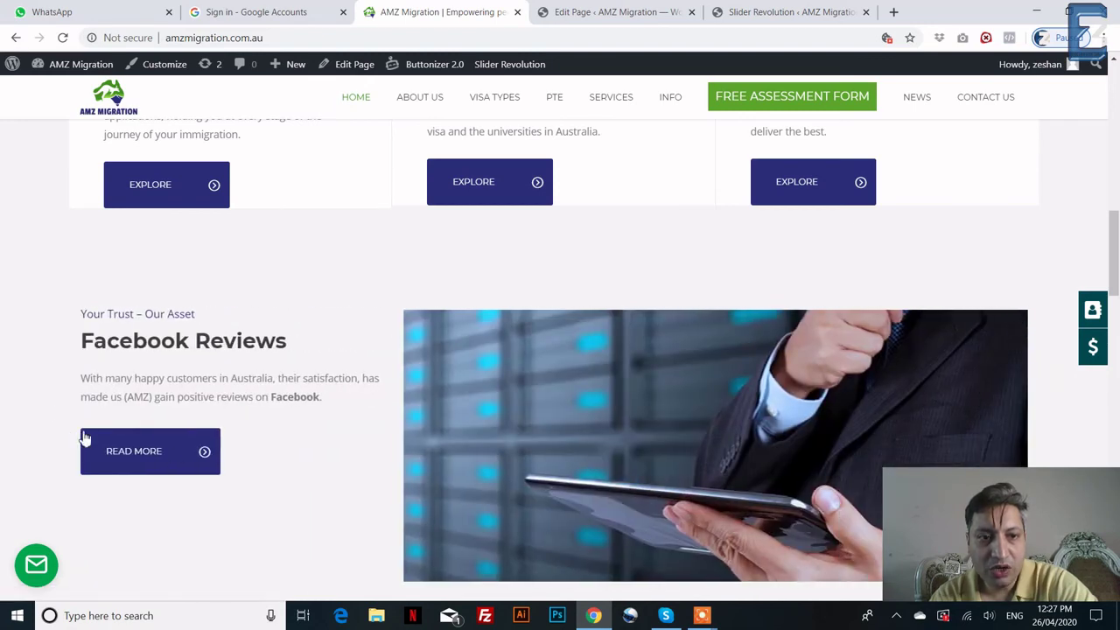
pyautogui.scroll(-2, 145, 445)
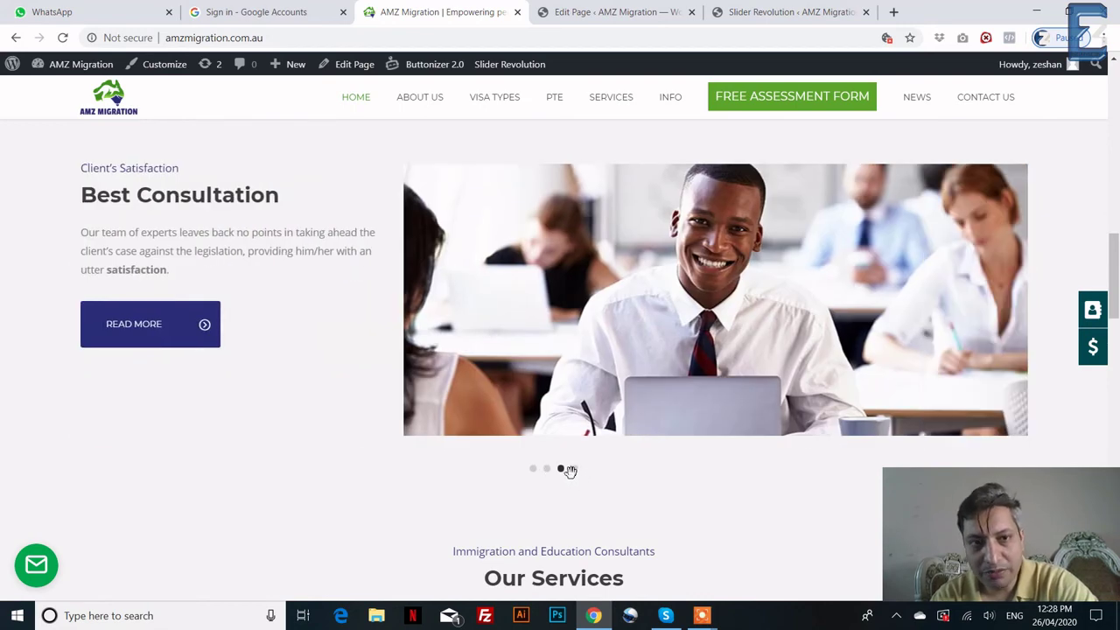
pyautogui.click(645, 11)
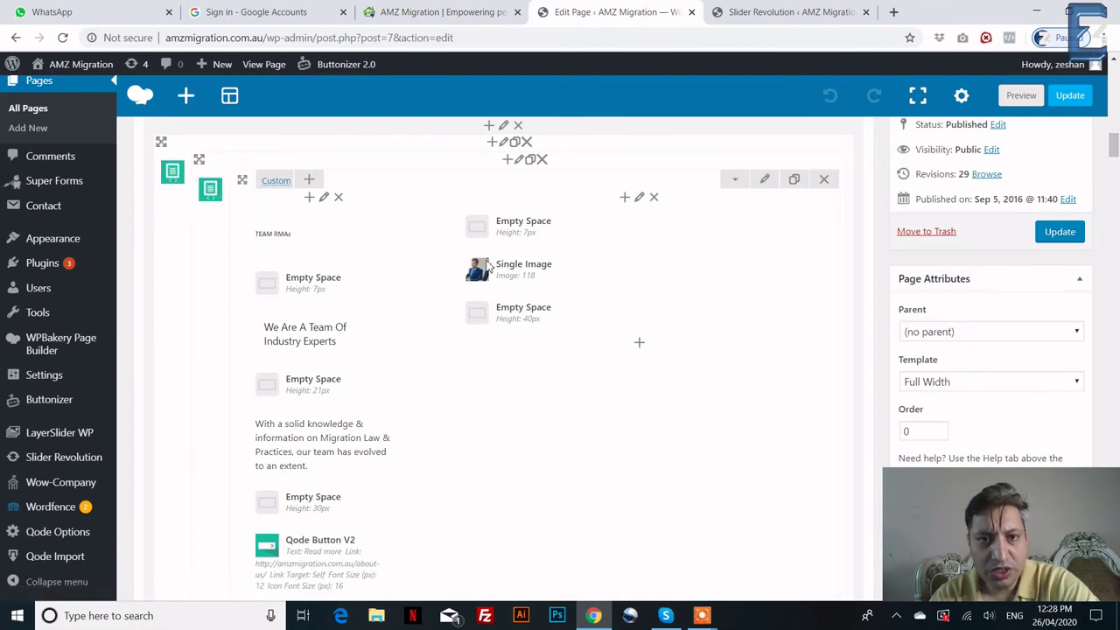
pyautogui.moveTo(506, 267)
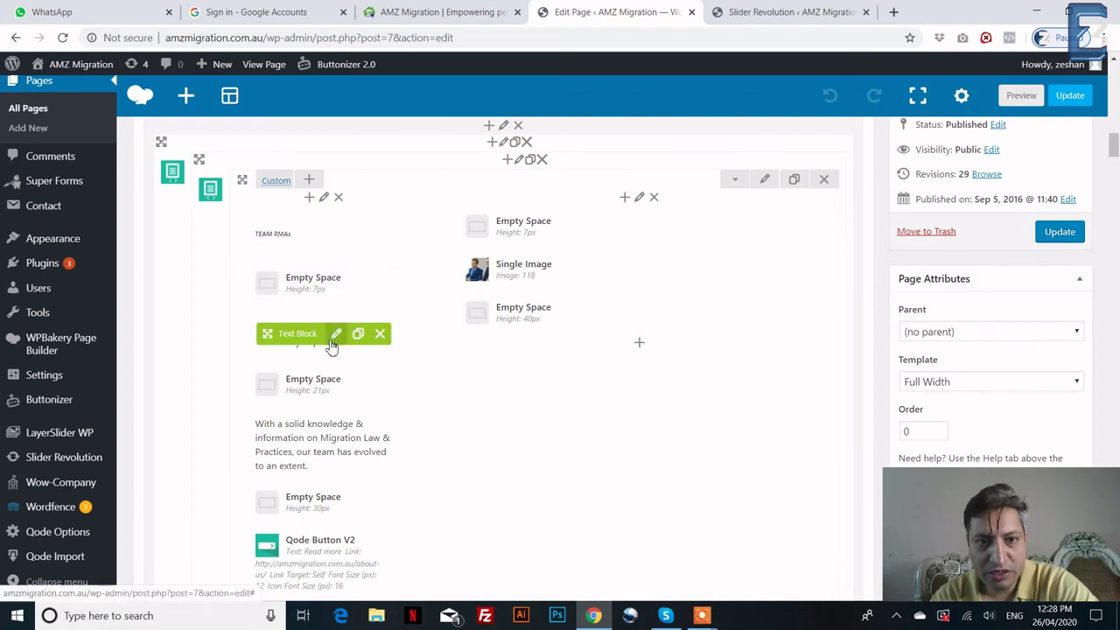
pyautogui.moveTo(326, 442)
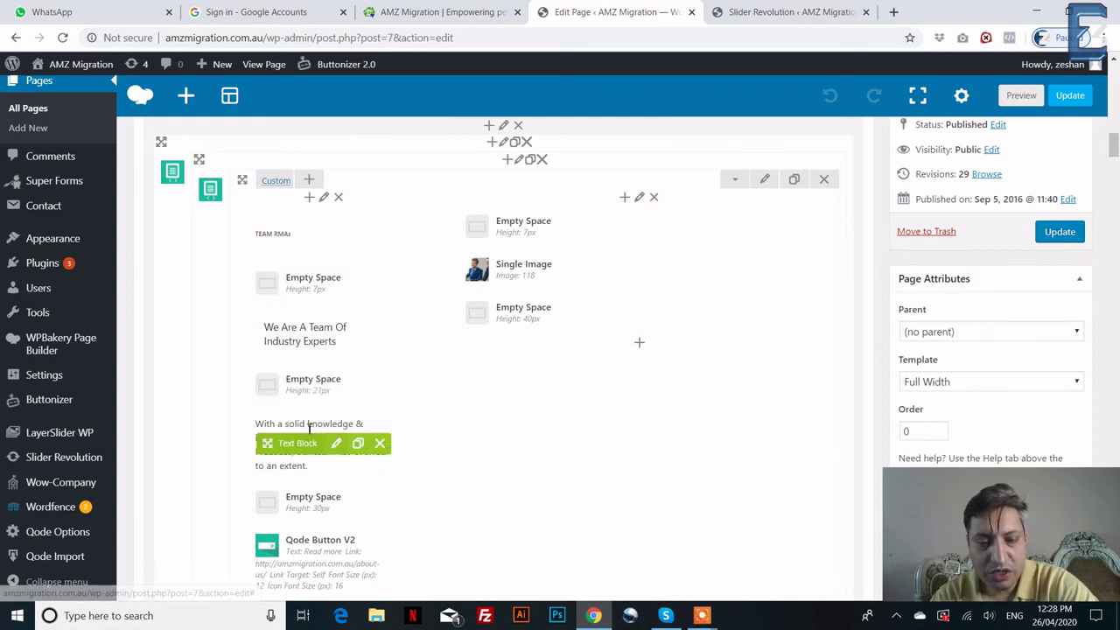
# - Compare the remaining slides of the sliding content section, through Personalized Services and its single image, with the slider on the live homepage
pyautogui.scroll(-2, 328, 442)
pyautogui.scroll(-7, 326, 439)
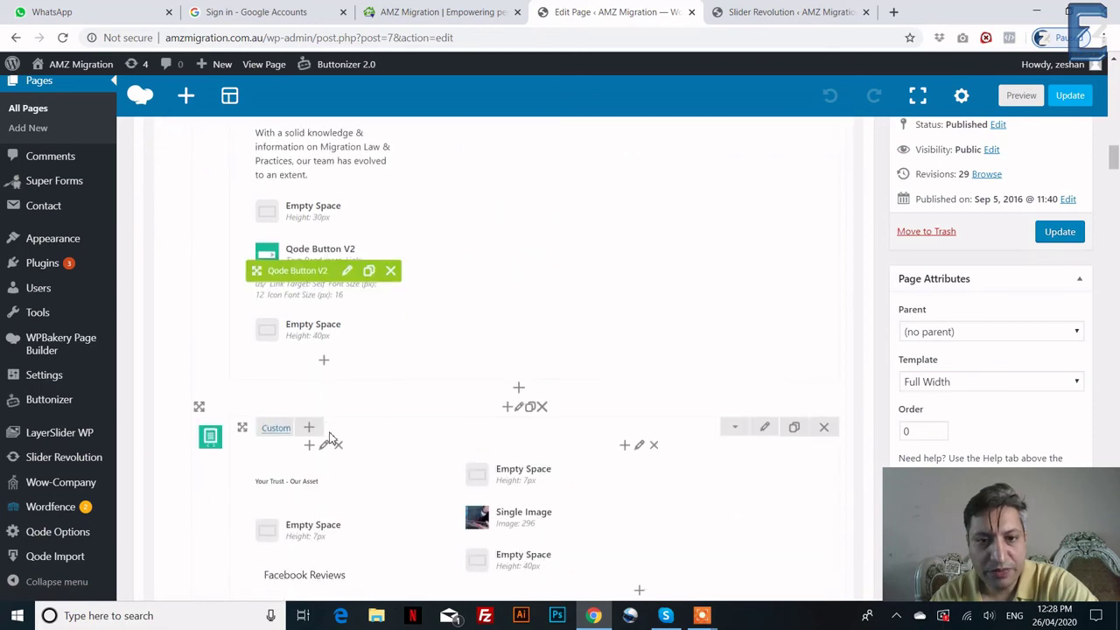
pyautogui.scroll(-10, 405, 376)
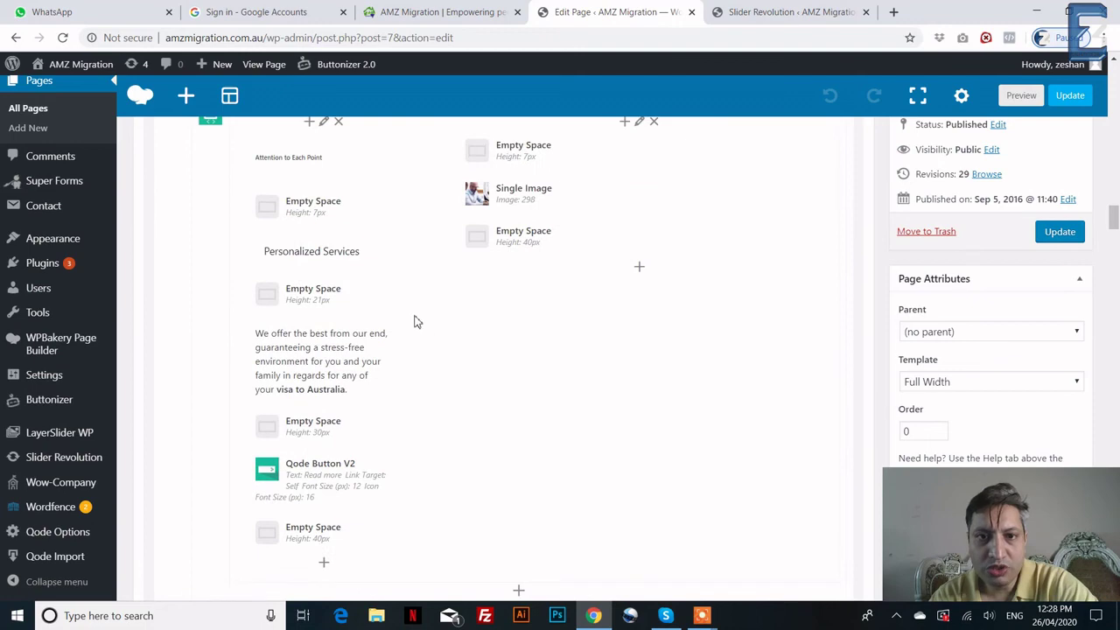
pyautogui.scroll(-2, 420, 317)
pyautogui.click(446, 11)
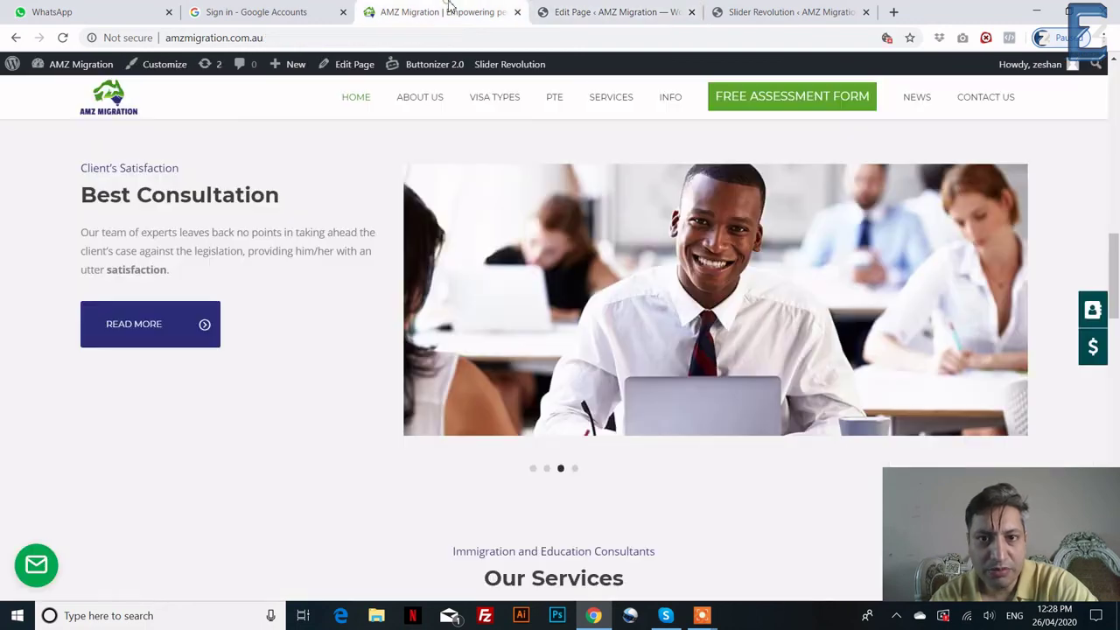
pyautogui.click(577, 472)
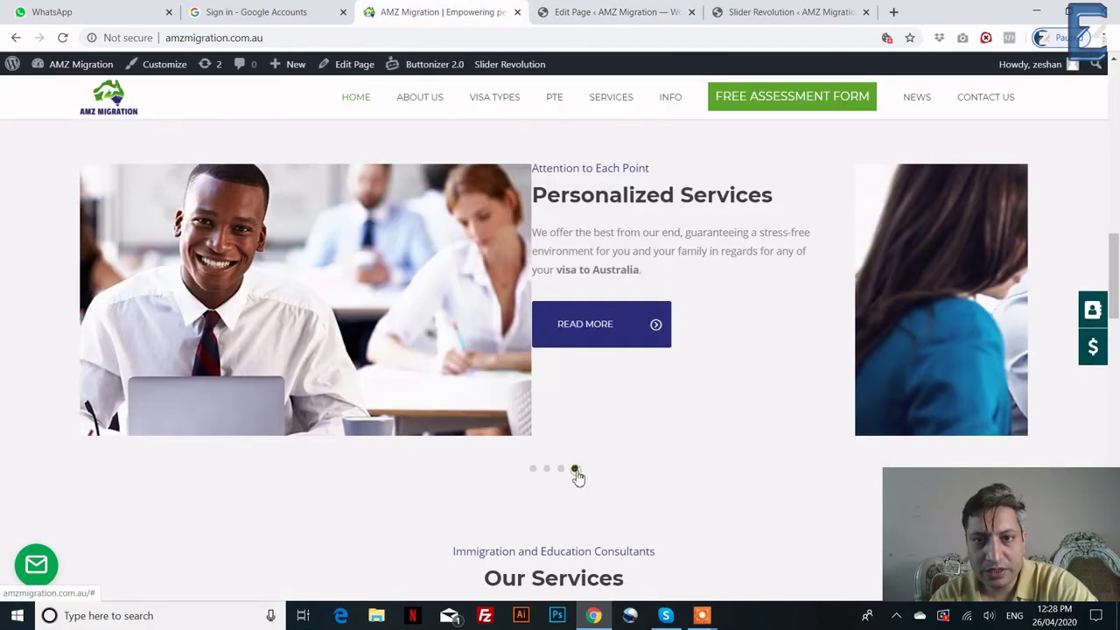
pyautogui.click(560, 473)
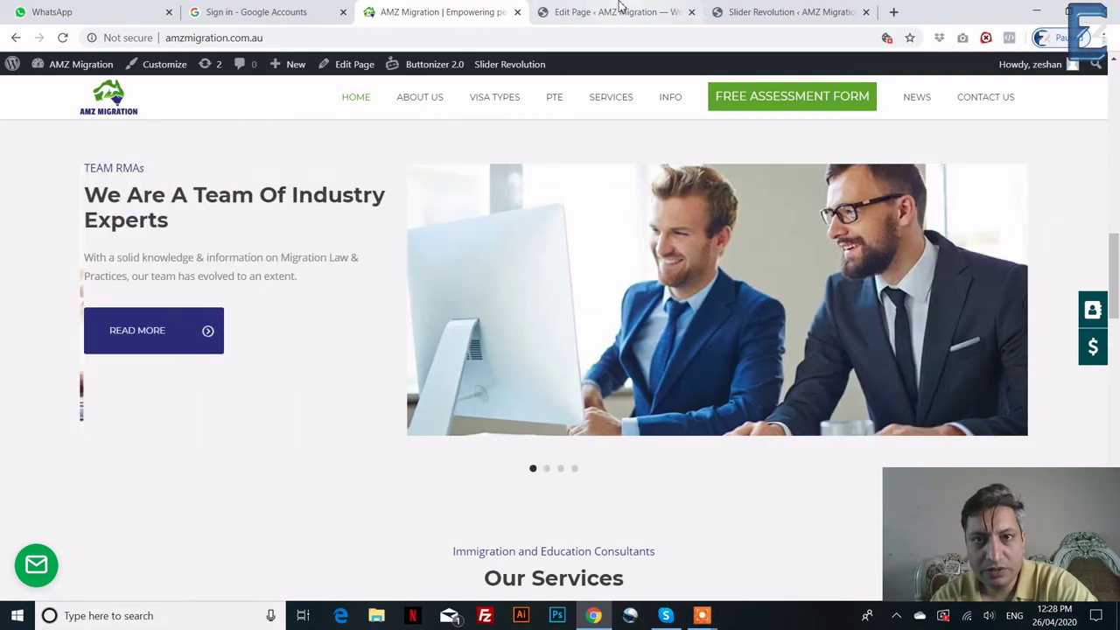
pyautogui.click(612, 12)
pyautogui.scroll(2, 405, 285)
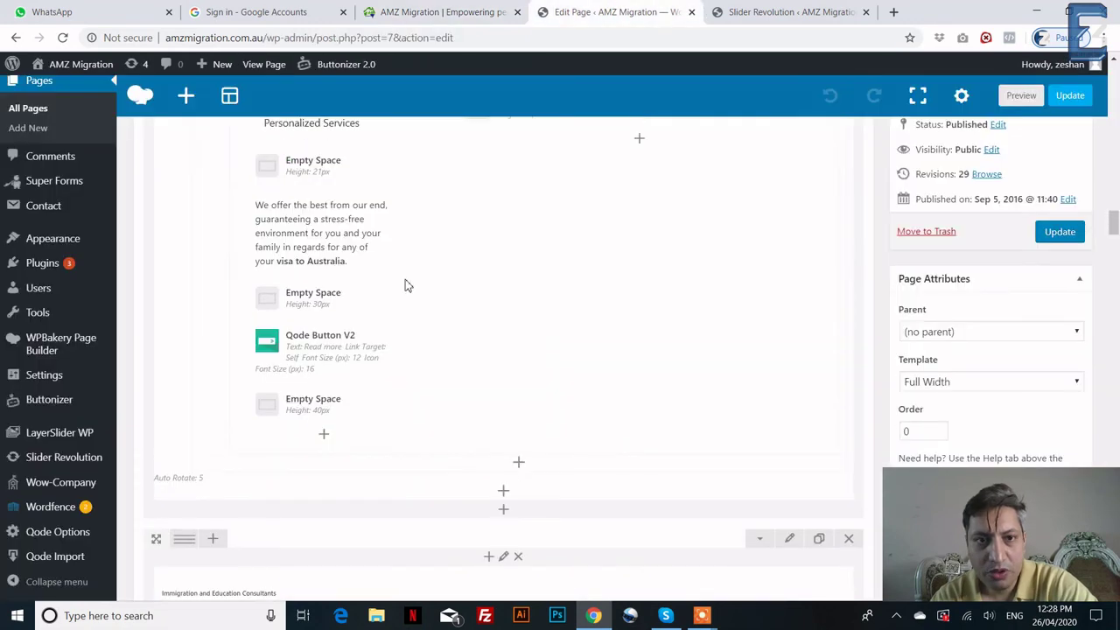
pyautogui.moveTo(478, 198)
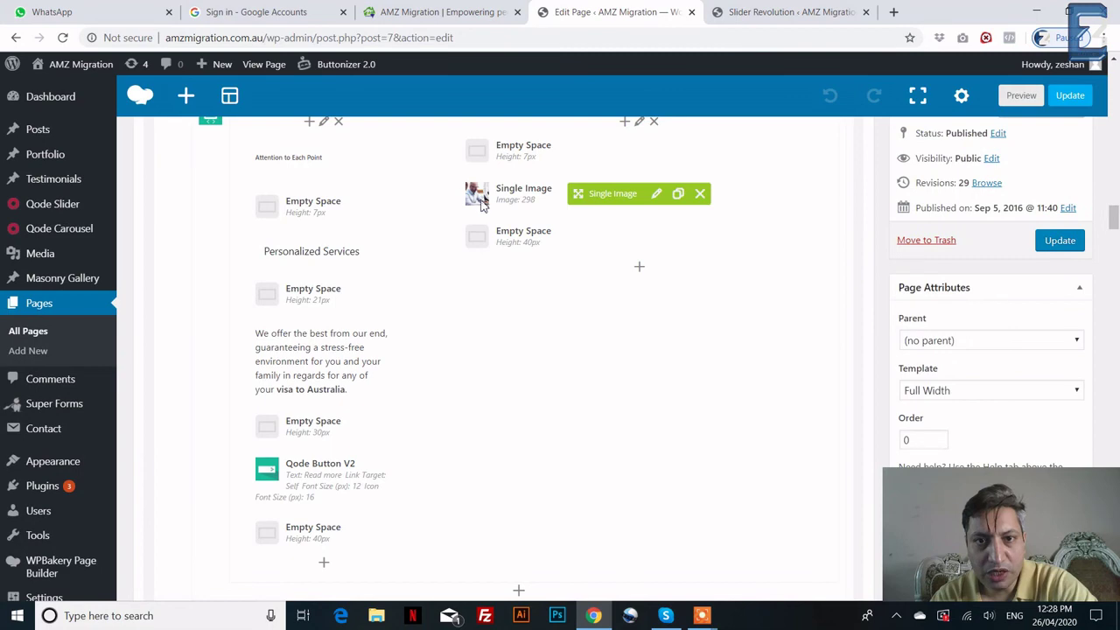
# - Compare the Our Services heading and the Free Profile Assessment, Skill Select Profile and Documentation columns in WPBakery with the live homepage
pyautogui.scroll(-5, 452, 293)
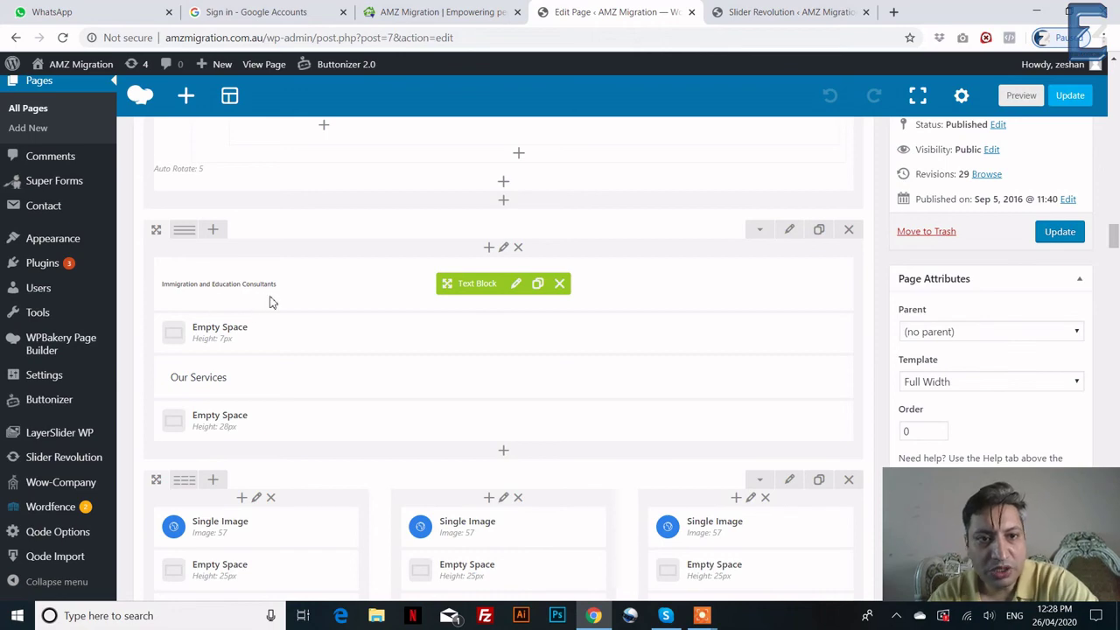
pyautogui.click(450, 12)
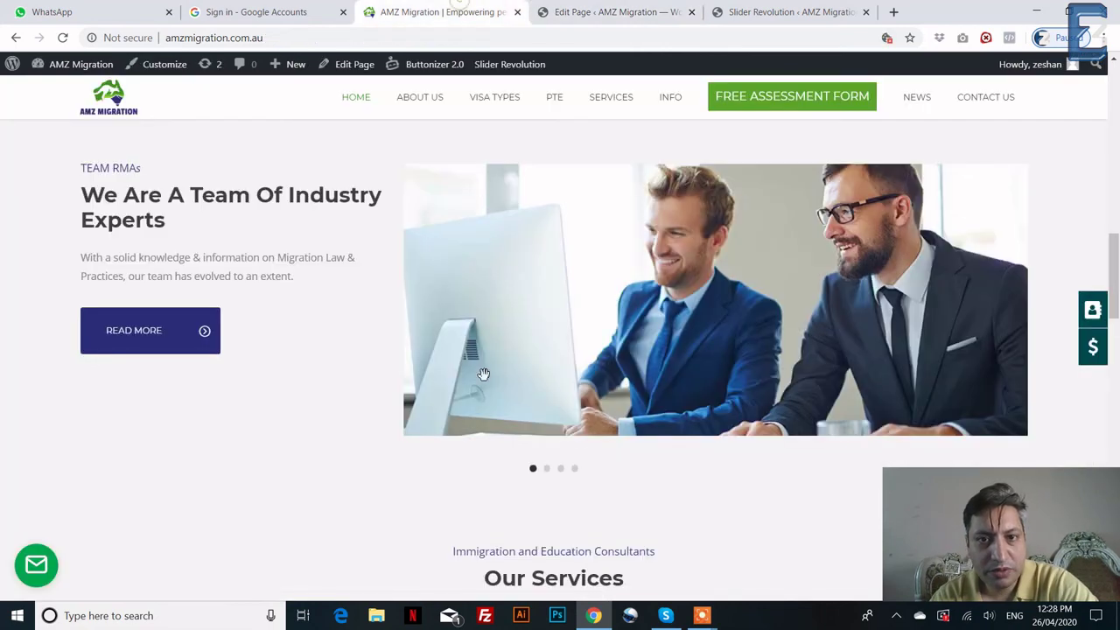
pyautogui.scroll(-5, 483, 373)
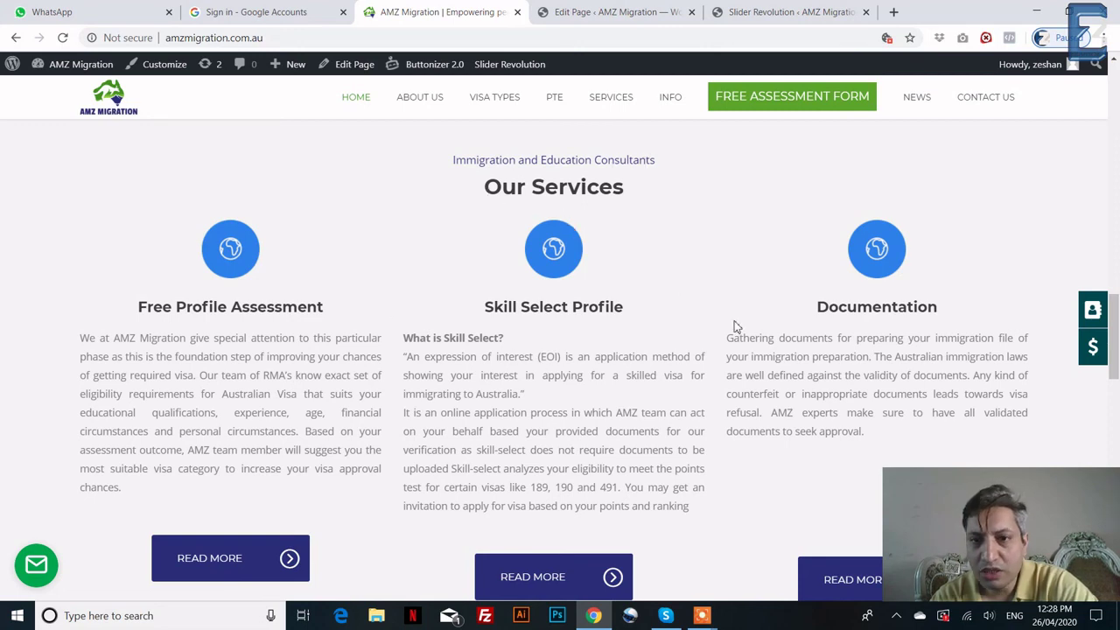
pyautogui.scroll(-2, 727, 339)
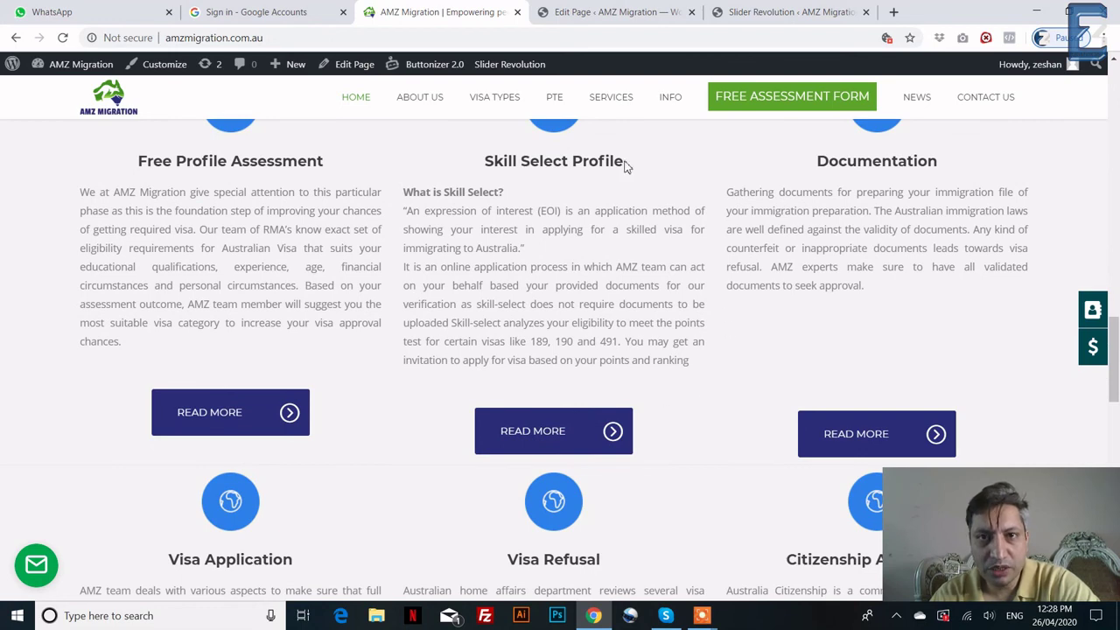
pyautogui.click(628, 11)
pyautogui.scroll(-4, 344, 382)
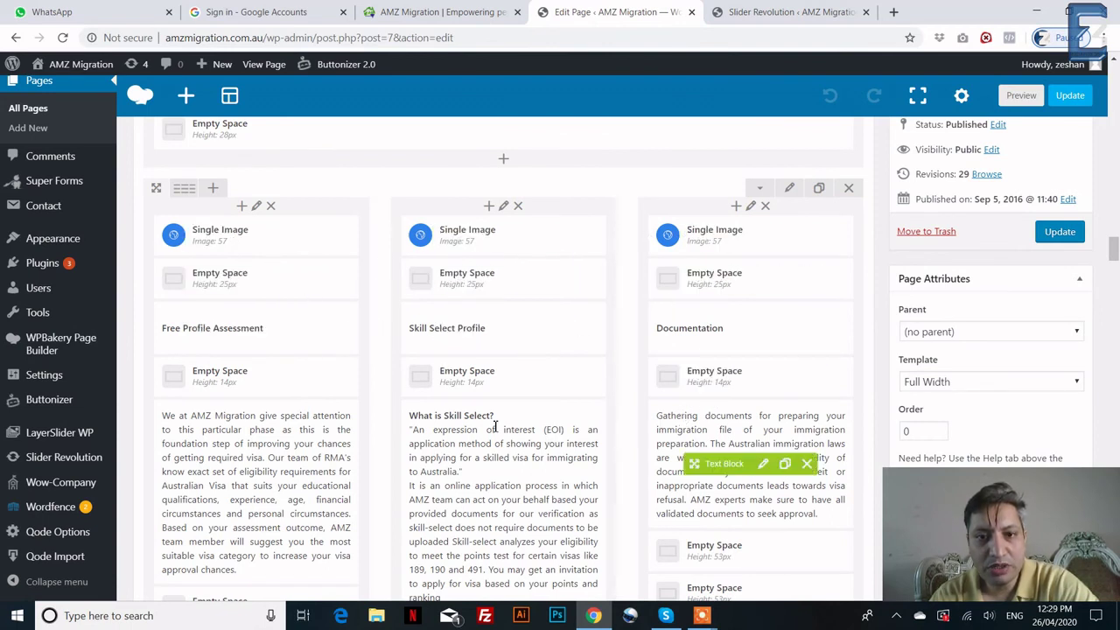
pyautogui.scroll(-2, 494, 427)
pyautogui.scroll(-3, 496, 427)
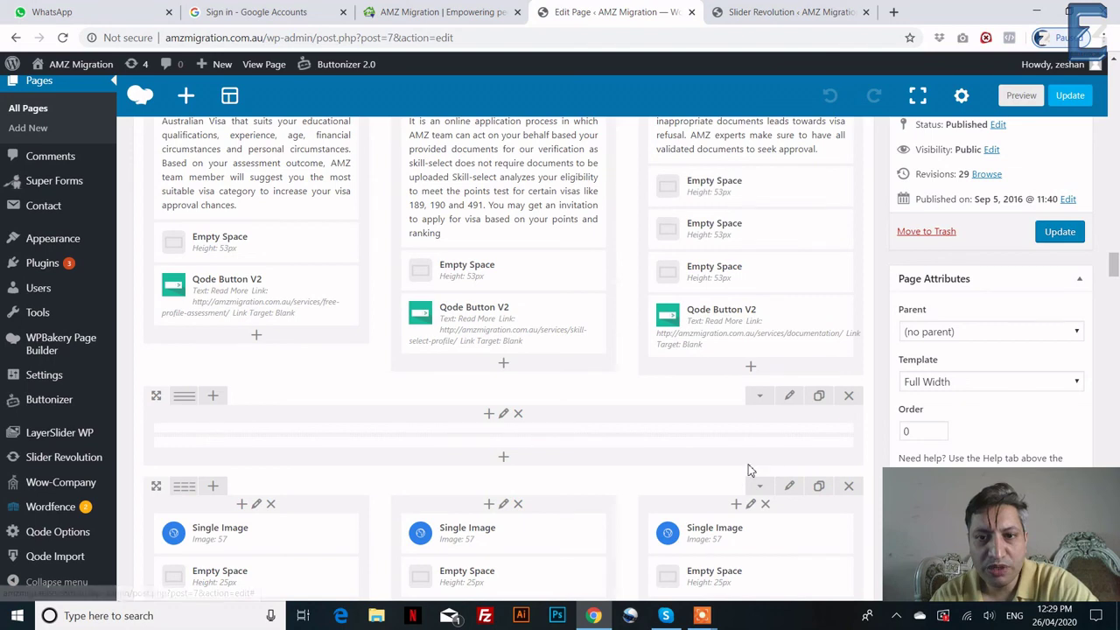
# - Compare the Visa Application, Visa Refusal and Citizenship Assessment columns and their Read More buttons in WPBakery with the live homepage
pyautogui.scroll(-3, 748, 470)
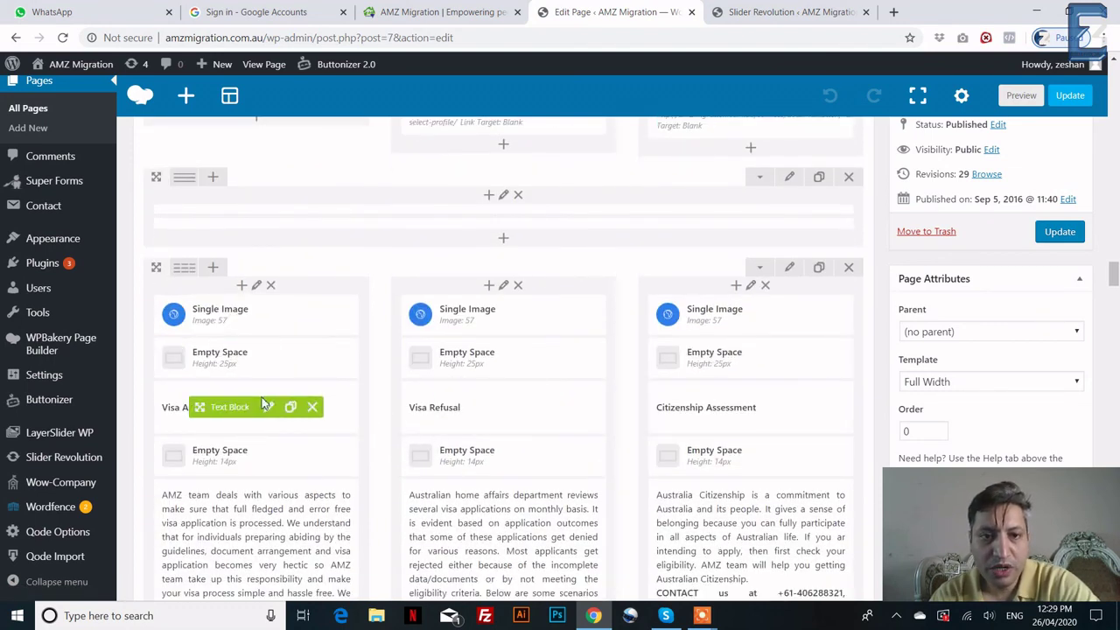
pyautogui.scroll(-1, 735, 411)
pyautogui.scroll(-4, 735, 412)
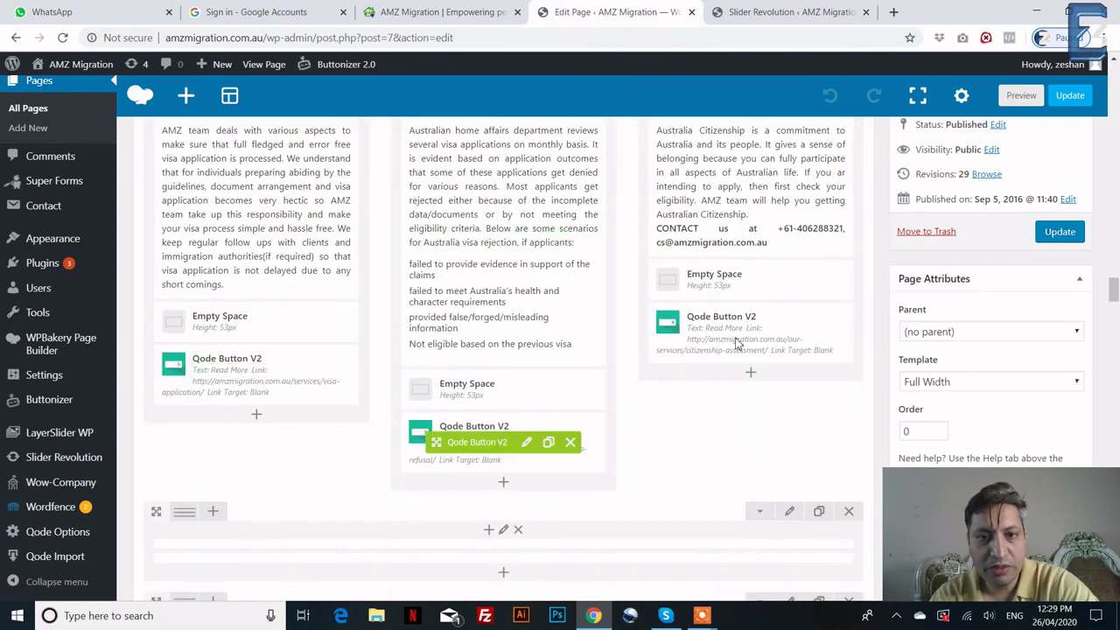
pyautogui.click(476, 12)
pyautogui.scroll(-10, 580, 429)
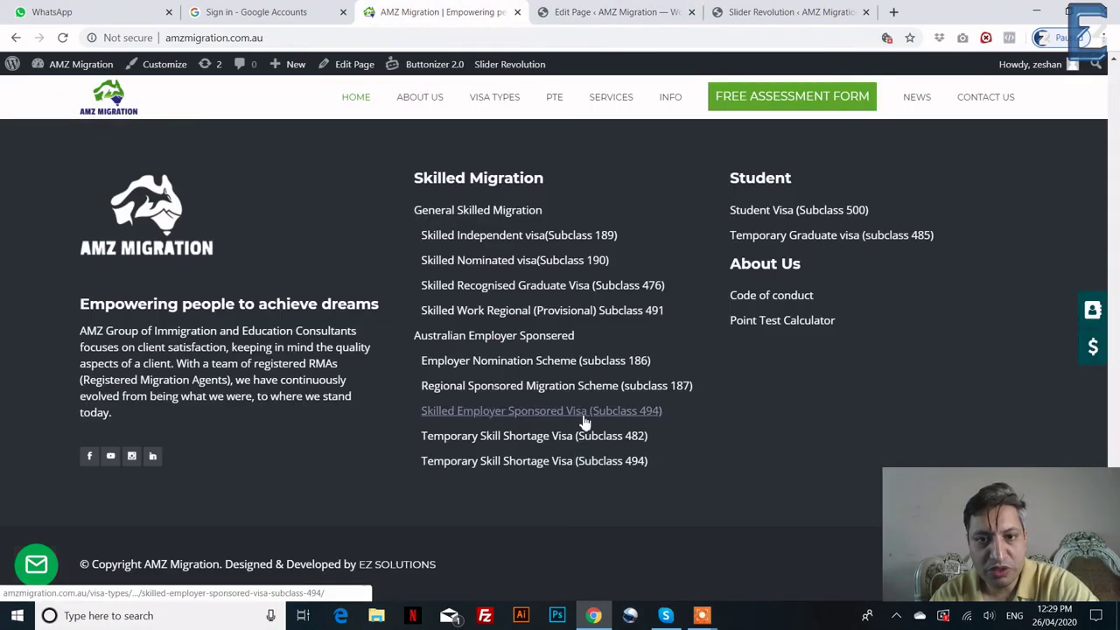
pyautogui.scroll(8, 570, 399)
pyautogui.scroll(4, 566, 400)
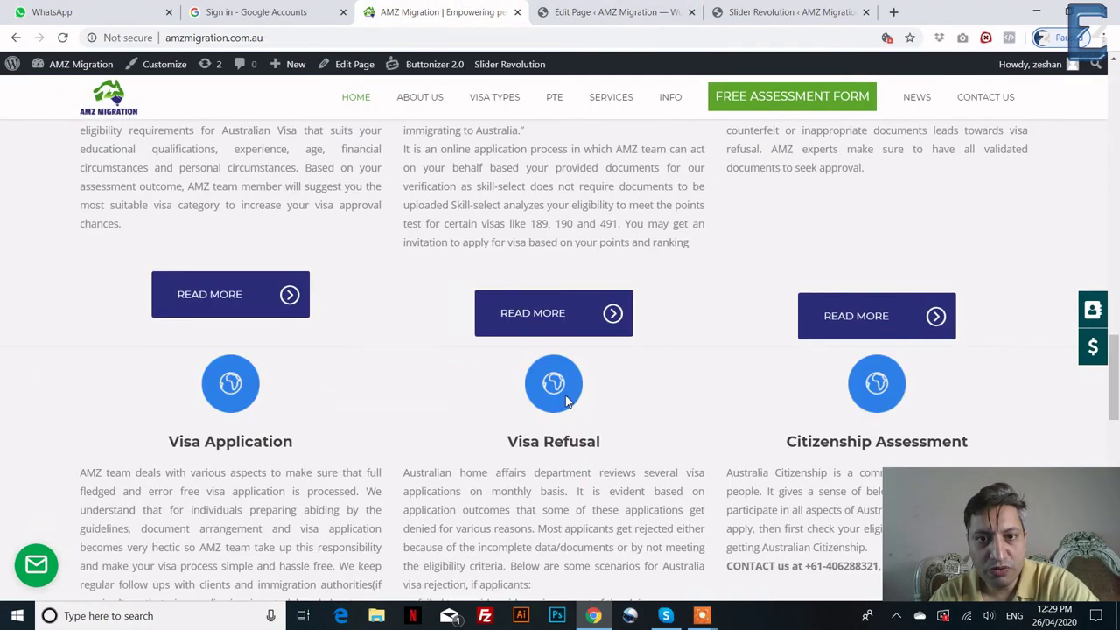
pyautogui.scroll(-4, 513, 366)
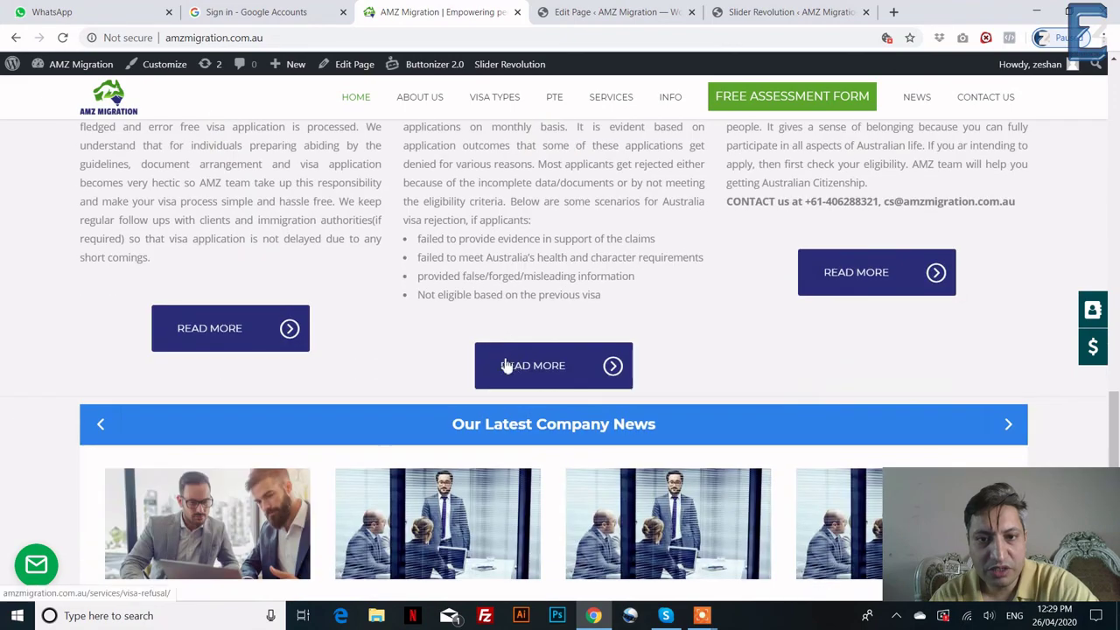
# - Find the Our Latest Company News section on the live homepage and review its Blog Carousel - Titled general settings in the Home page editor
pyautogui.scroll(-1, 516, 372)
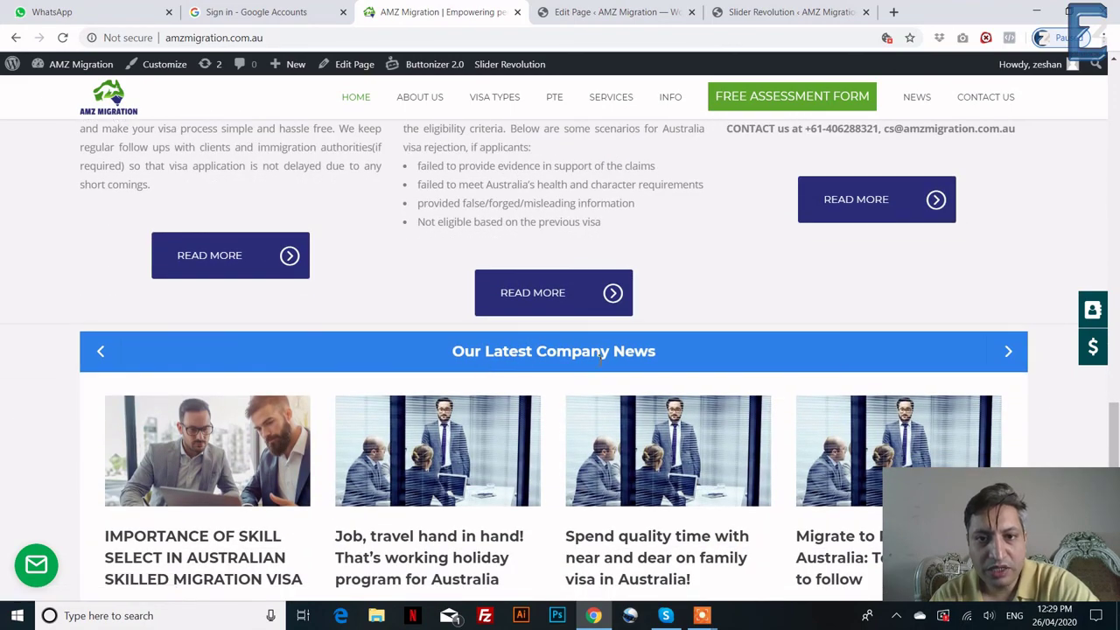
pyautogui.scroll(-2, 615, 367)
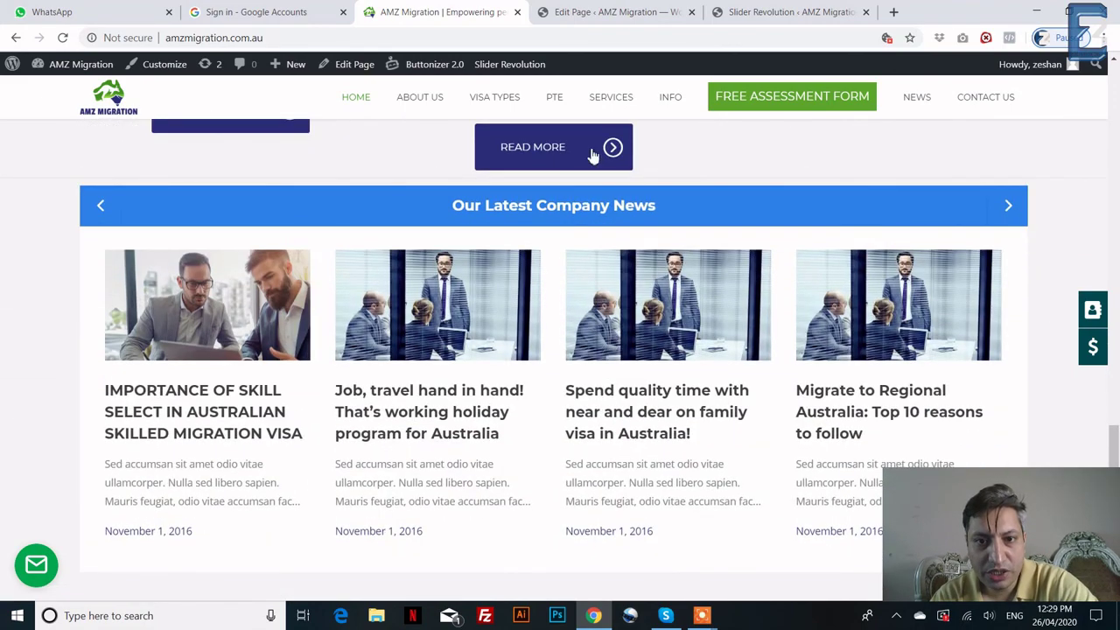
pyautogui.click(573, 12)
pyautogui.scroll(-3, 431, 408)
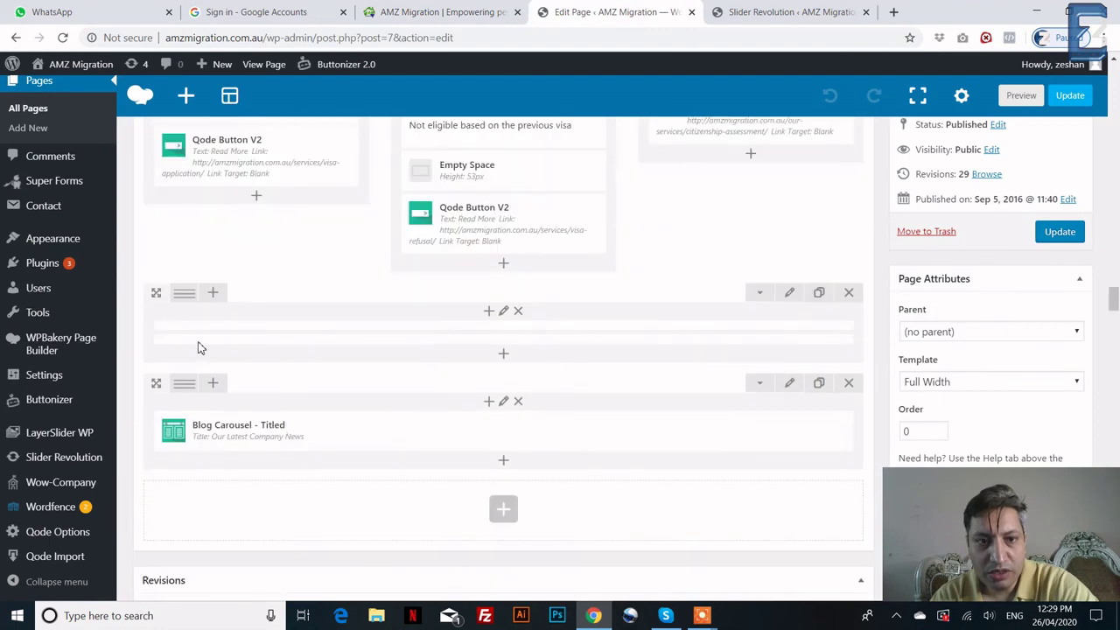
pyautogui.moveTo(261, 424)
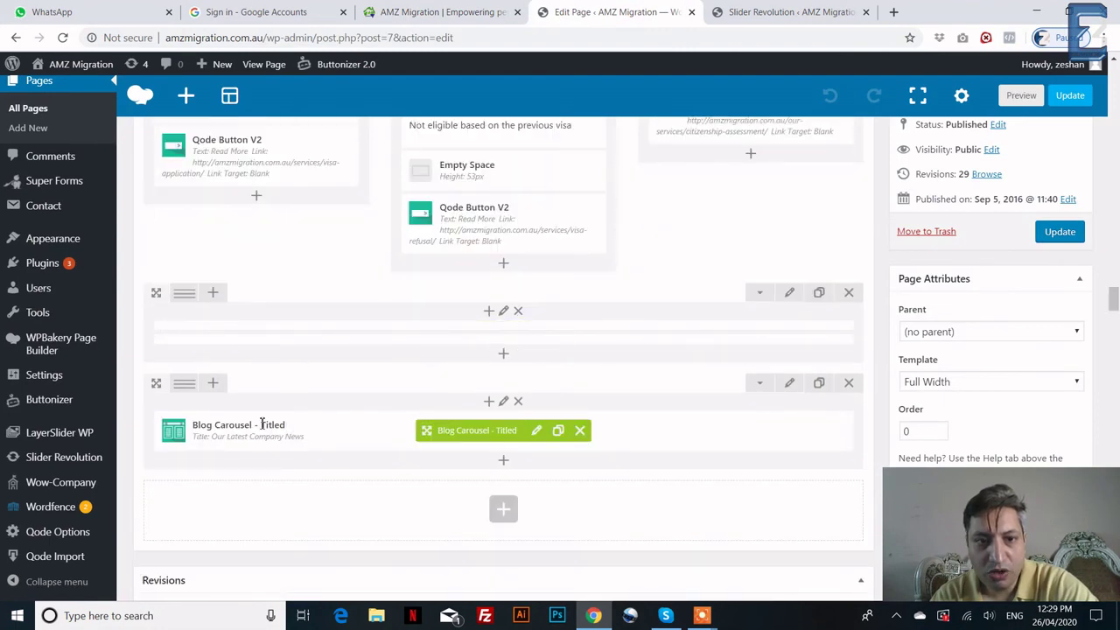
pyautogui.click(534, 432)
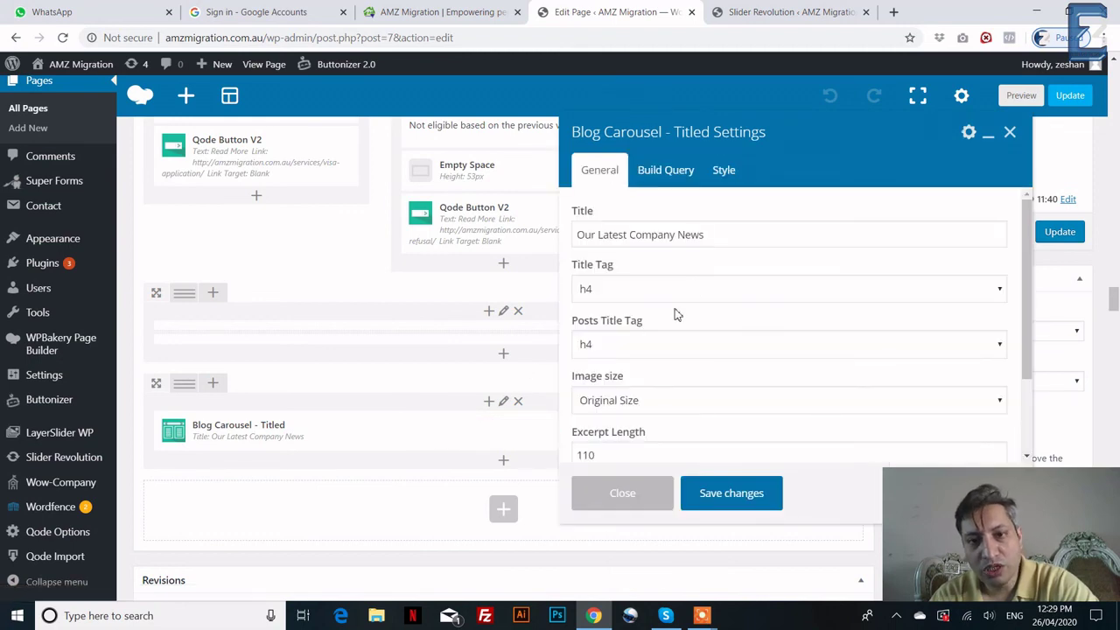
pyautogui.scroll(-3, 674, 315)
pyautogui.scroll(-5, 430, 437)
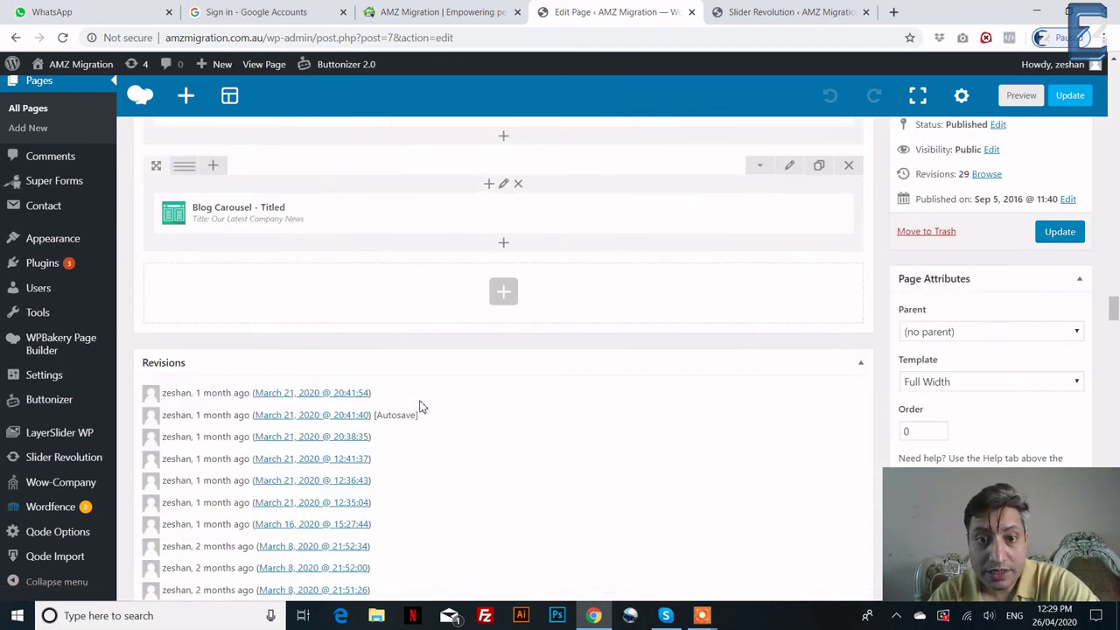
# - Leave the Home page editor for the list of all site pages and look through it
pyautogui.scroll(6, 62, 214)
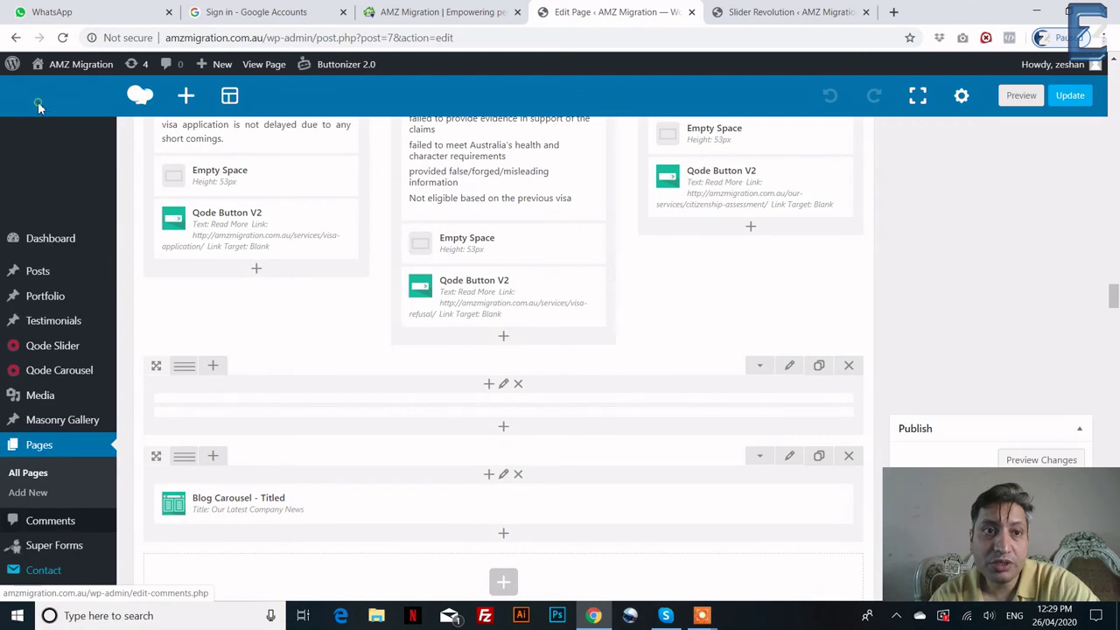
pyautogui.click(44, 294)
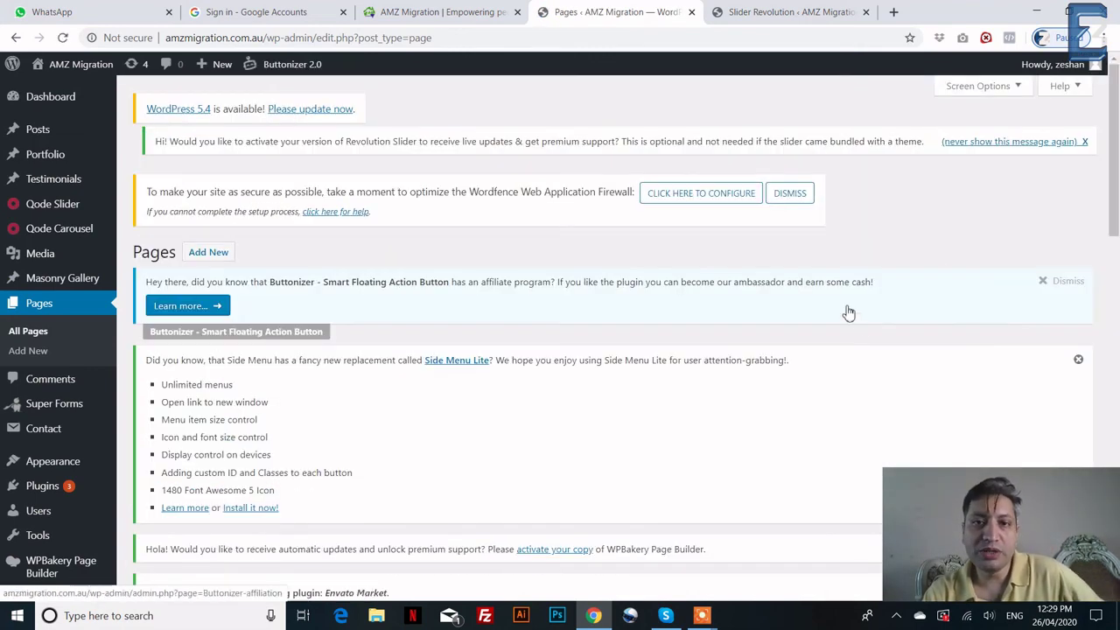
pyautogui.scroll(-2, 812, 289)
pyautogui.scroll(-5, 815, 297)
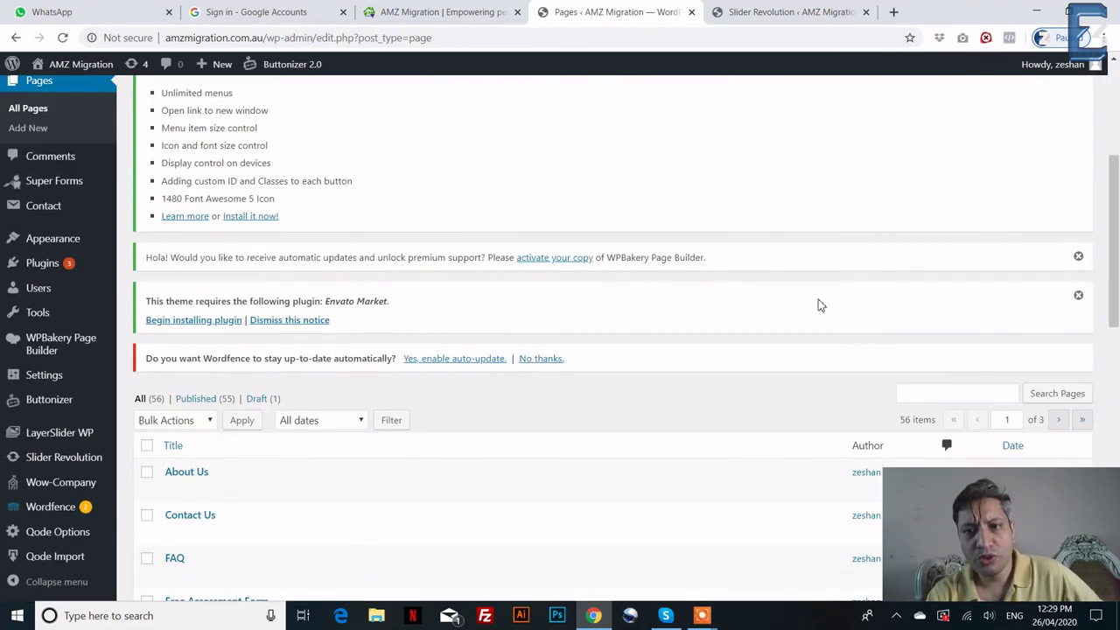
pyautogui.scroll(6, 818, 305)
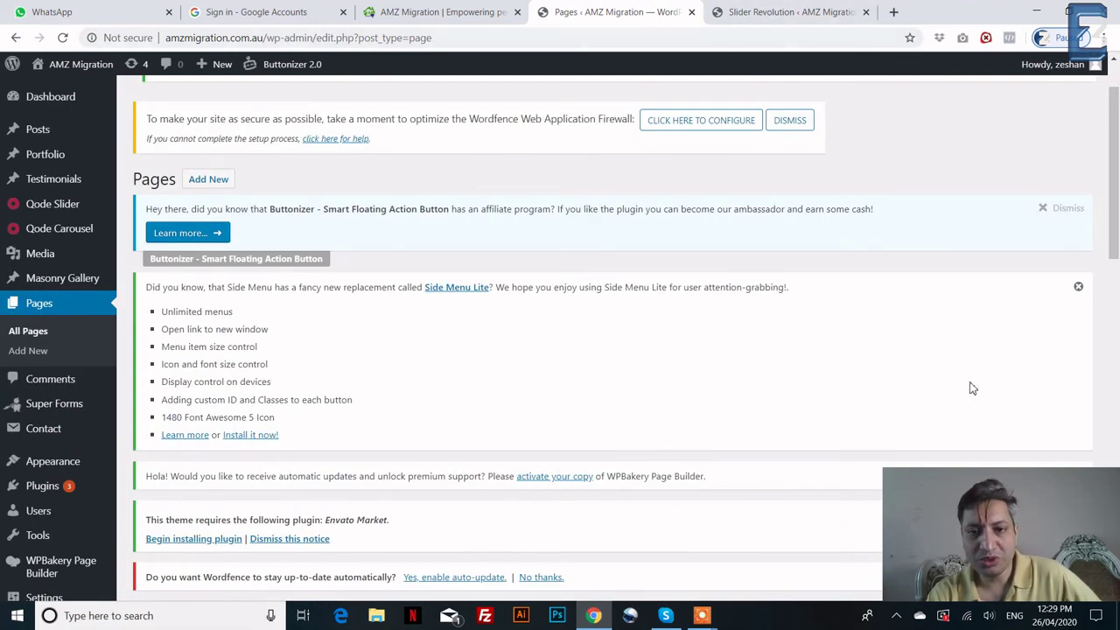
pyautogui.moveTo(704, 615)
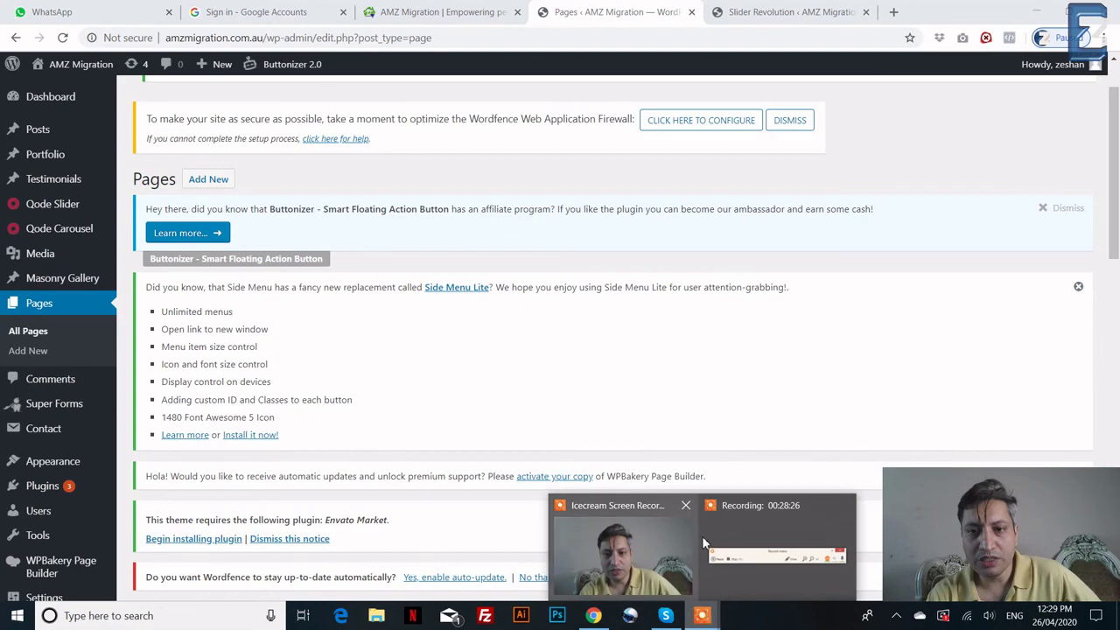
pyautogui.moveTo(737, 552)
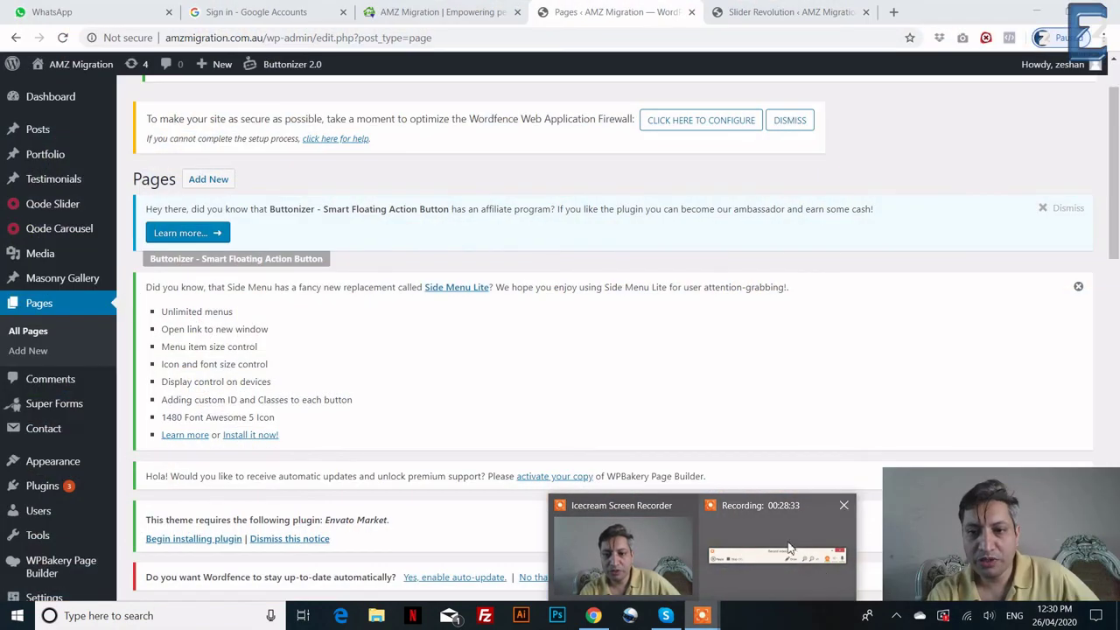
pyautogui.click(781, 534)
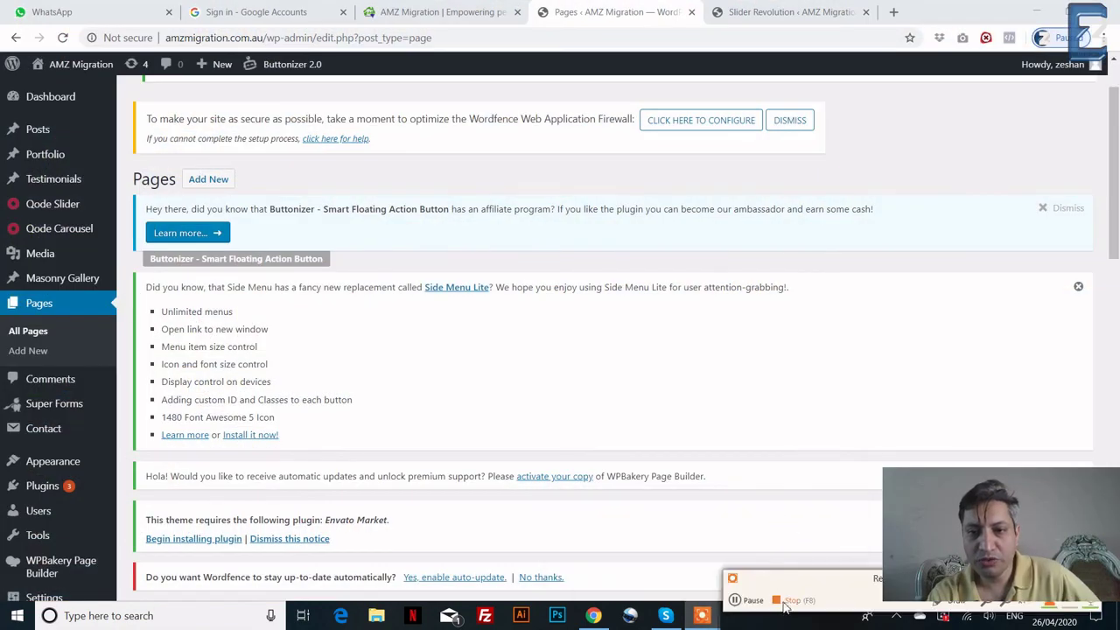